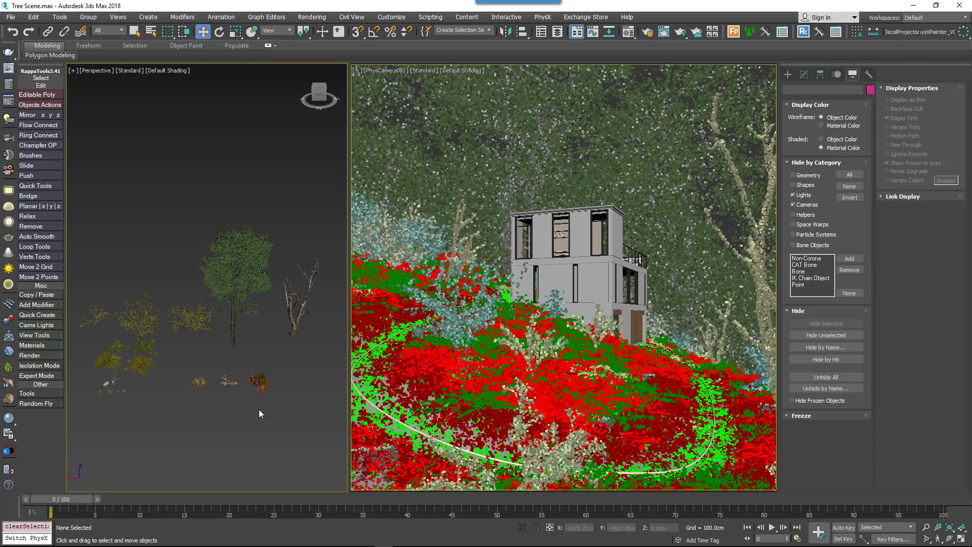
- Switch to the Quixel Megascans website and browse its free scans page
{"action": "left_click", "coordinate": [259, 383]}
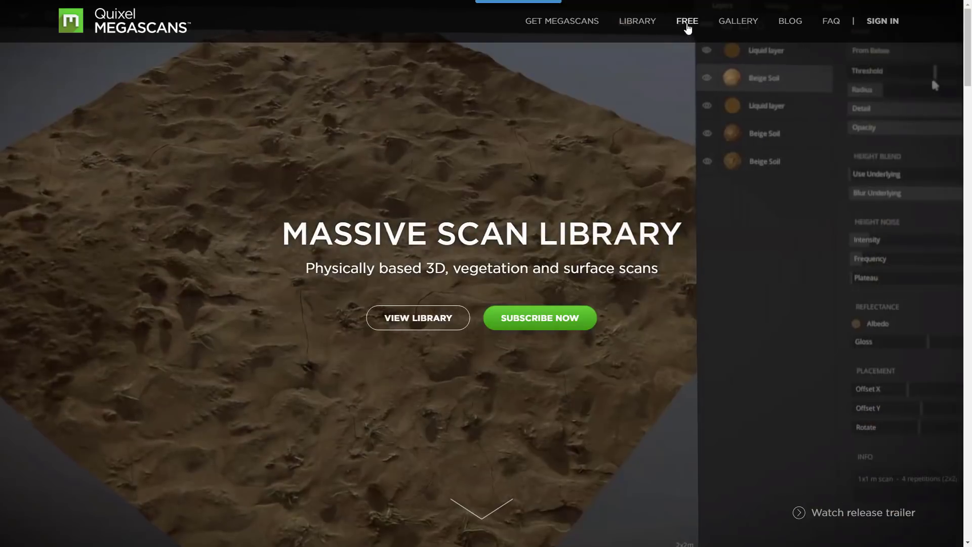
{"action": "left_click", "coordinate": [687, 22]}
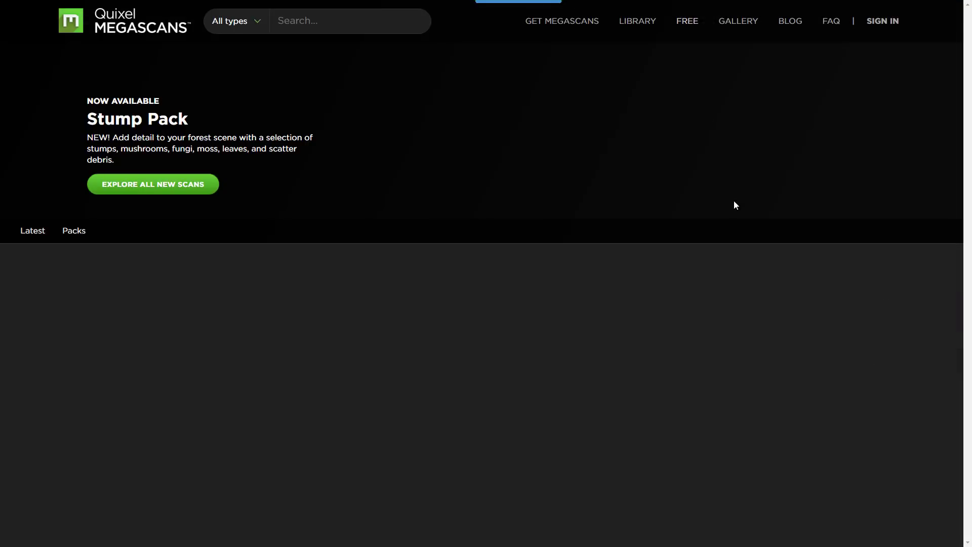
{"action": "scroll", "coordinate": [801, 360], "scroll_direction": "down", "scroll_amount": 10}
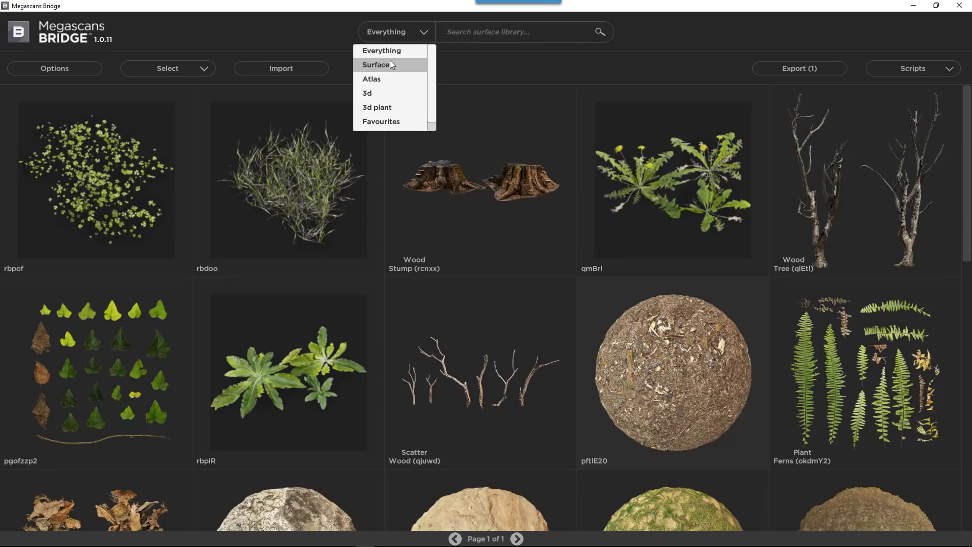
- Switch to Megascans Bridge and browse the library by the Surface, Atlas and 3d plant categories
{"action": "left_click", "coordinate": [390, 62]}
{"action": "left_click", "coordinate": [399, 40]}
{"action": "left_click", "coordinate": [385, 78]}
{"action": "left_click", "coordinate": [402, 37]}
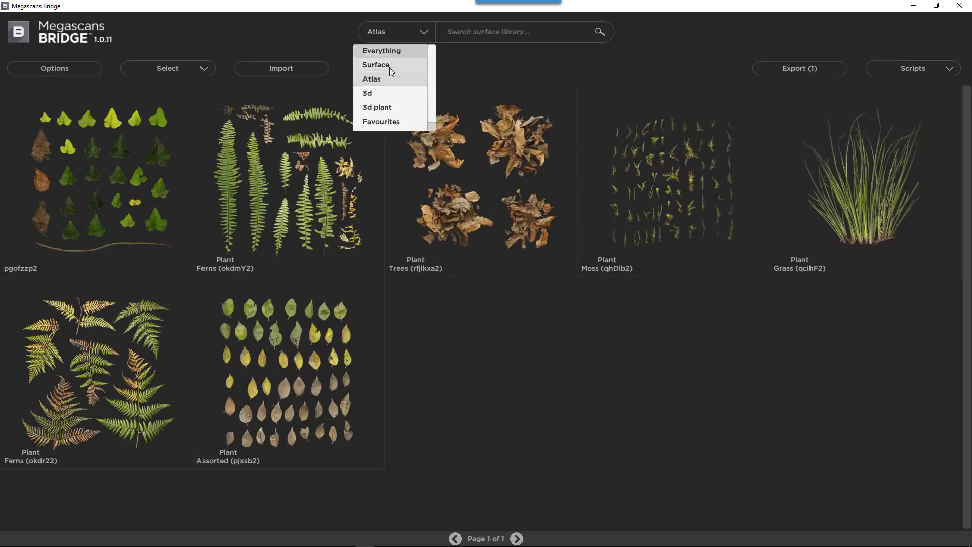
{"action": "key", "text": "Down"}
{"action": "key", "text": "Down"}
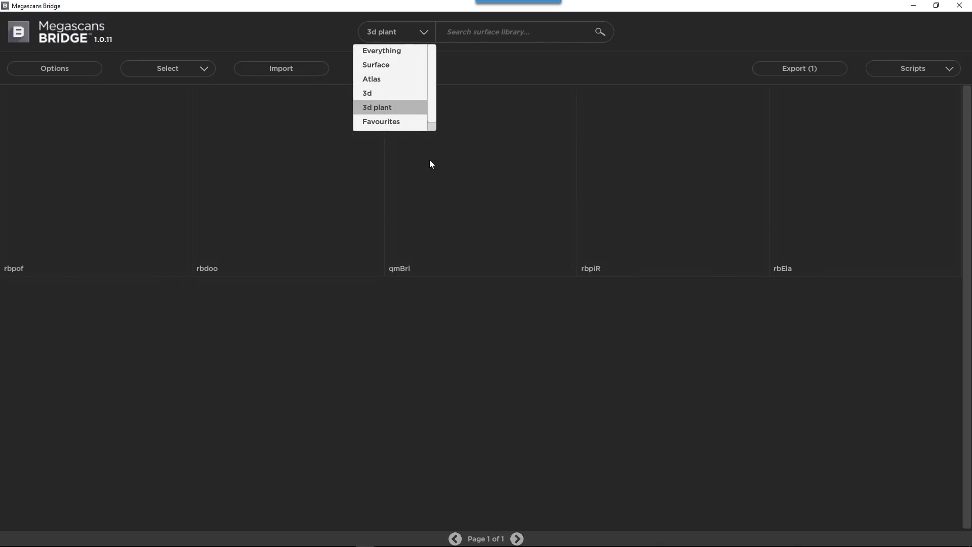
{"action": "key", "text": "Return"}
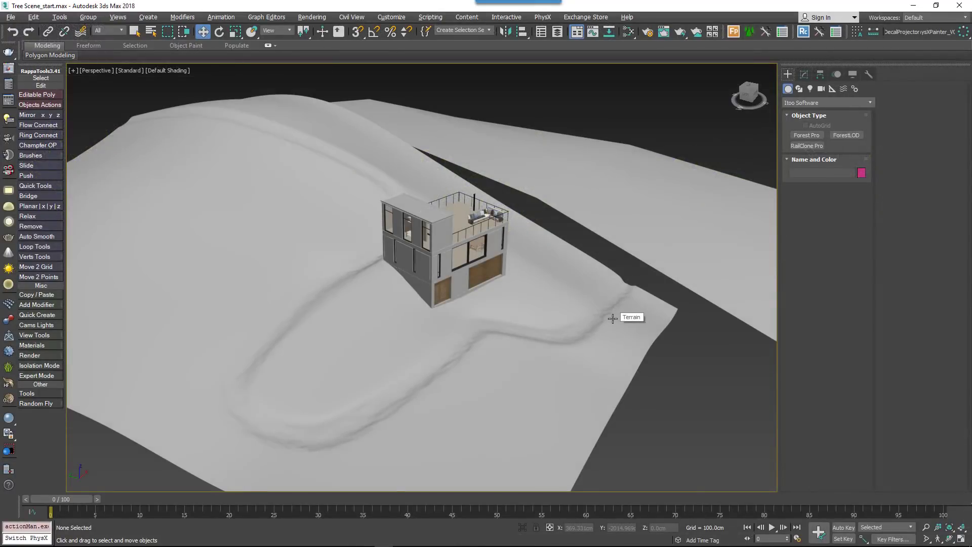
- Switch to 3ds Max and examine the Terrain and Building objects and the raised path around the slope in Tree Scene_start.max
{"action": "middle_click_drag", "start_coordinate": [612, 319], "coordinate": [549, 332], "text": "alt"}
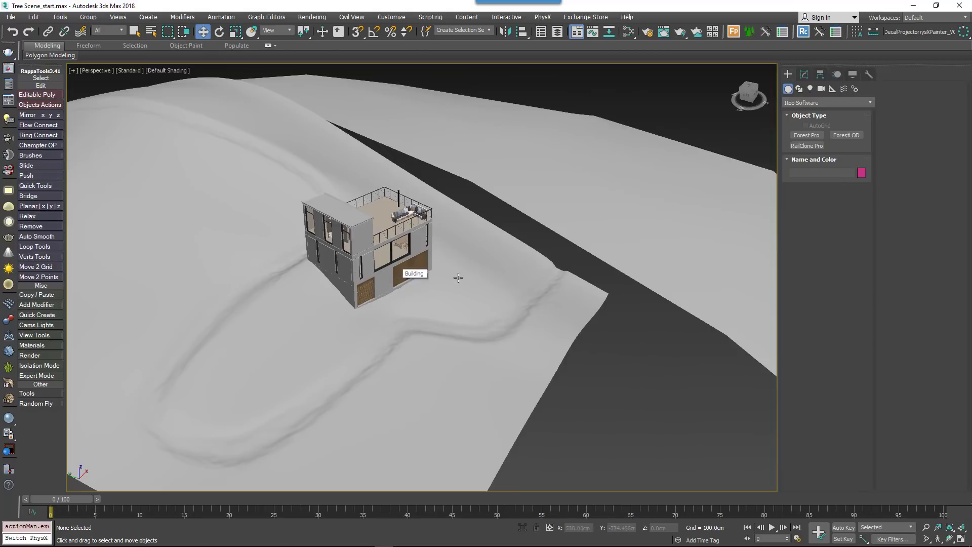
{"action": "left_click", "coordinate": [496, 273]}
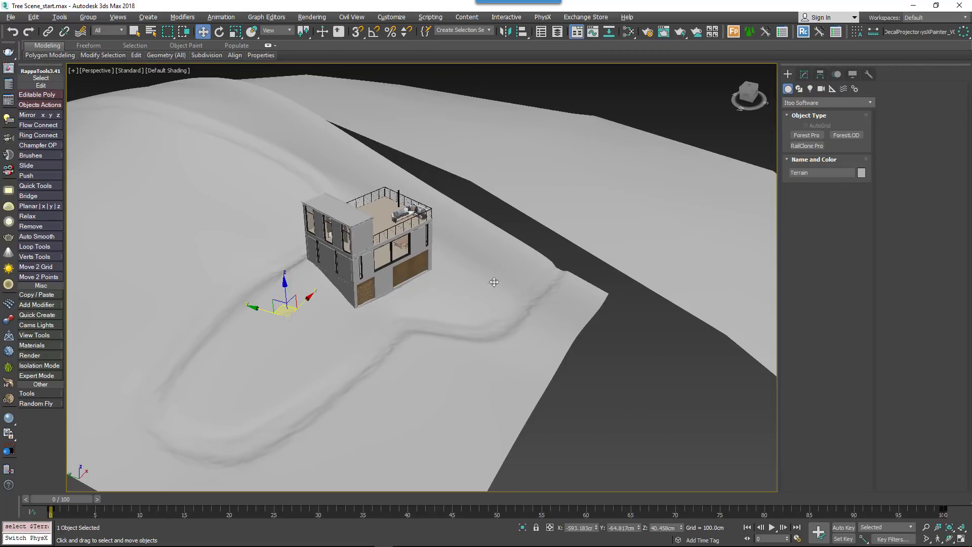
{"action": "left_click", "coordinate": [362, 248]}
{"action": "left_click", "coordinate": [575, 386]}
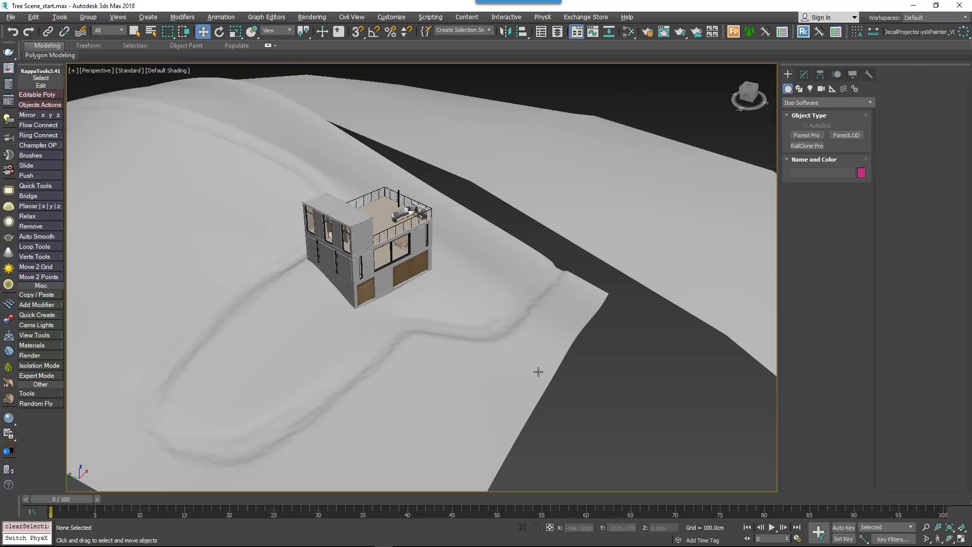
{"action": "middle_click_drag", "start_coordinate": [538, 371], "coordinate": [618, 355]}
{"action": "middle_click_drag", "start_coordinate": [489, 415], "coordinate": [580, 326]}
{"action": "scroll", "coordinate": [496, 364], "scroll_direction": "up", "scroll_amount": 4}
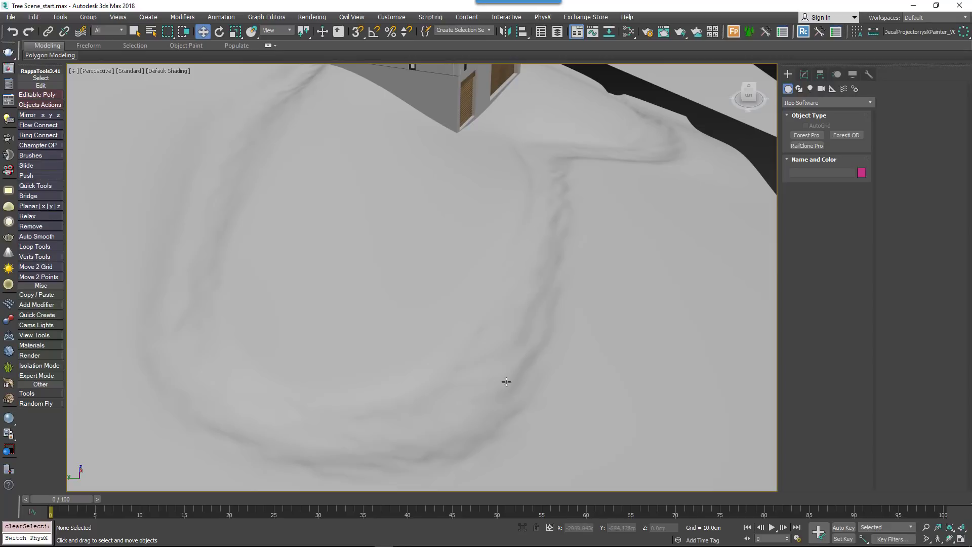
- Select the full edge loop that runs along the path on the Terrain object at the Edit Poly edge level
{"action": "left_click", "coordinate": [645, 360]}
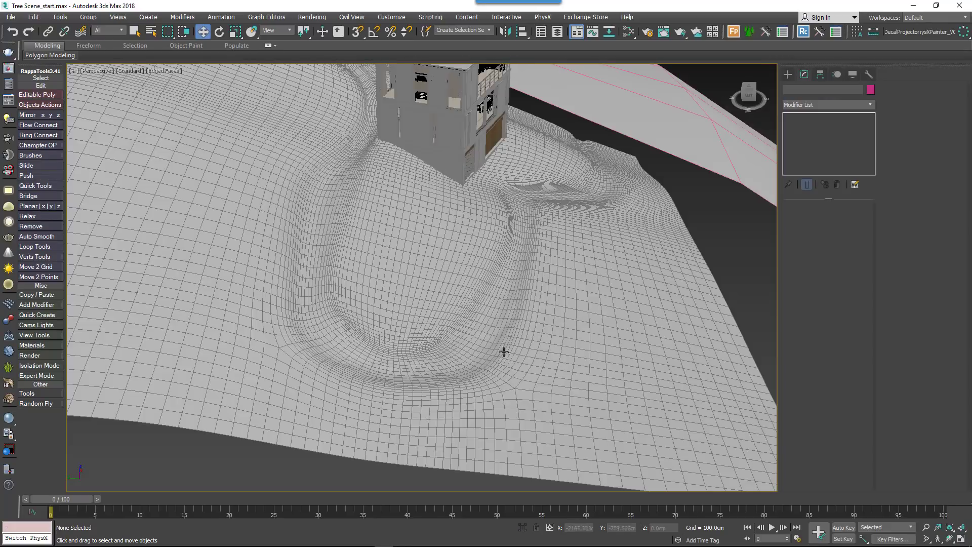
{"action": "scroll", "coordinate": [436, 350], "scroll_direction": "up", "scroll_amount": 6}
{"action": "scroll", "coordinate": [449, 345], "scroll_direction": "up", "scroll_amount": 4}
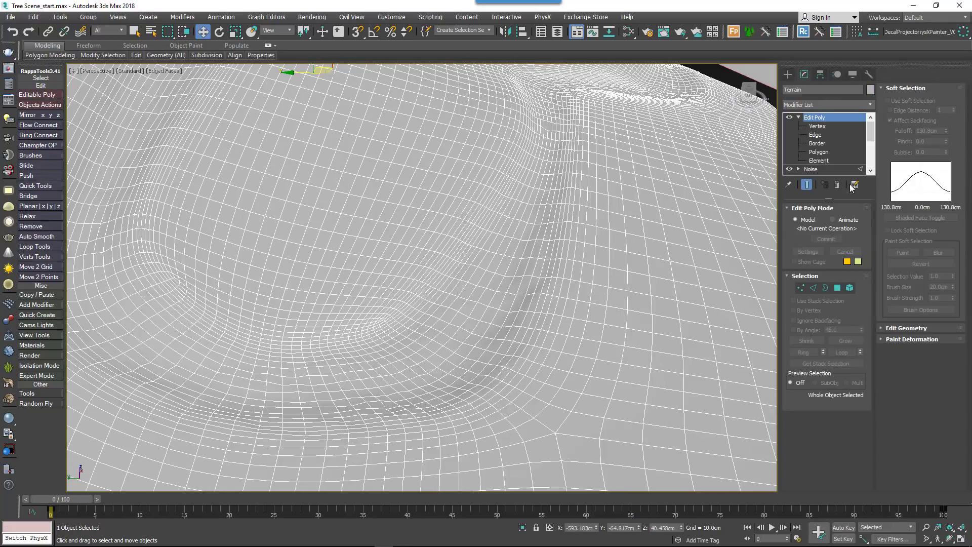
{"action": "left_click", "coordinate": [816, 136]}
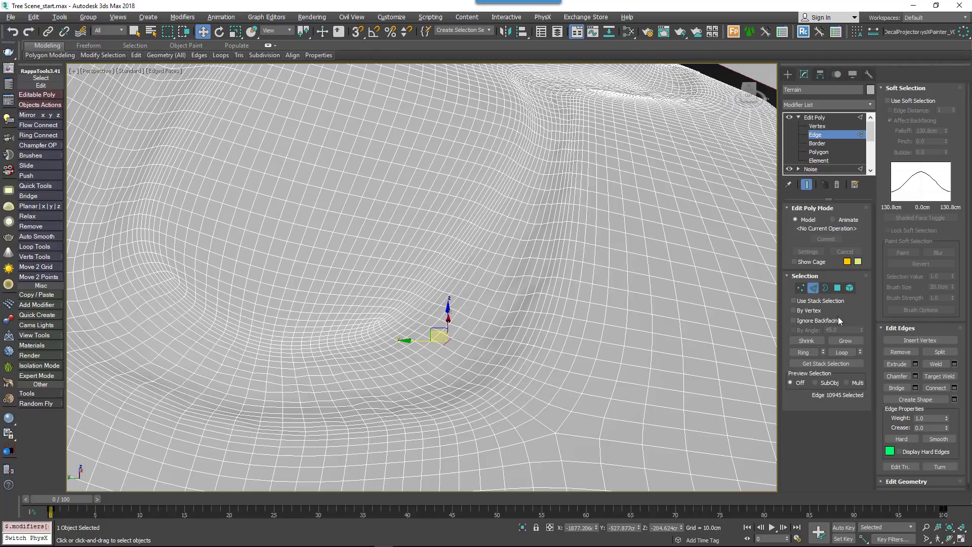
{"action": "left_click", "coordinate": [842, 352]}
{"action": "scroll", "coordinate": [529, 329], "scroll_direction": "down", "scroll_amount": 3}
{"action": "middle_click_drag", "start_coordinate": [528, 329], "coordinate": [575, 363]}
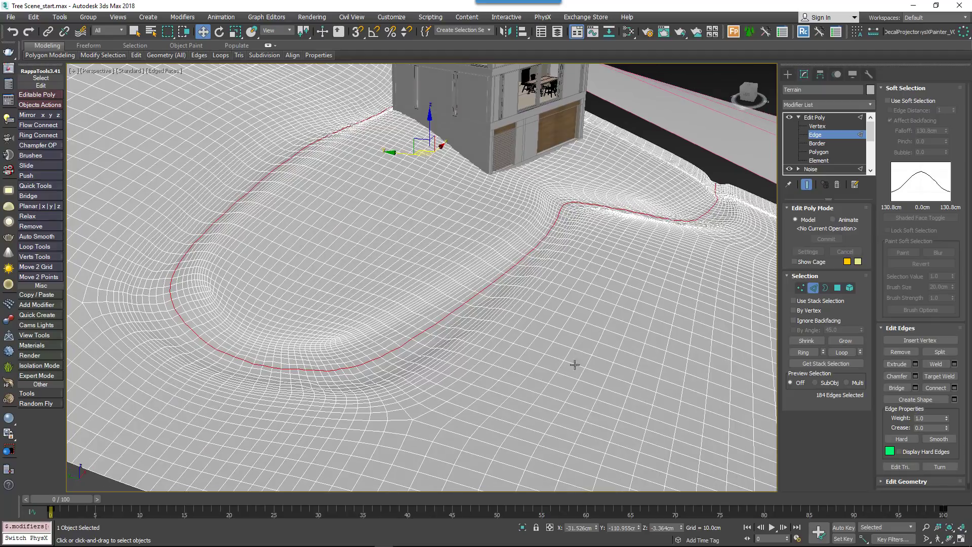
- Create a linear shape named "Path Spline" from the selected terrain edges and leave edge editing
{"action": "left_click", "coordinate": [954, 398]}
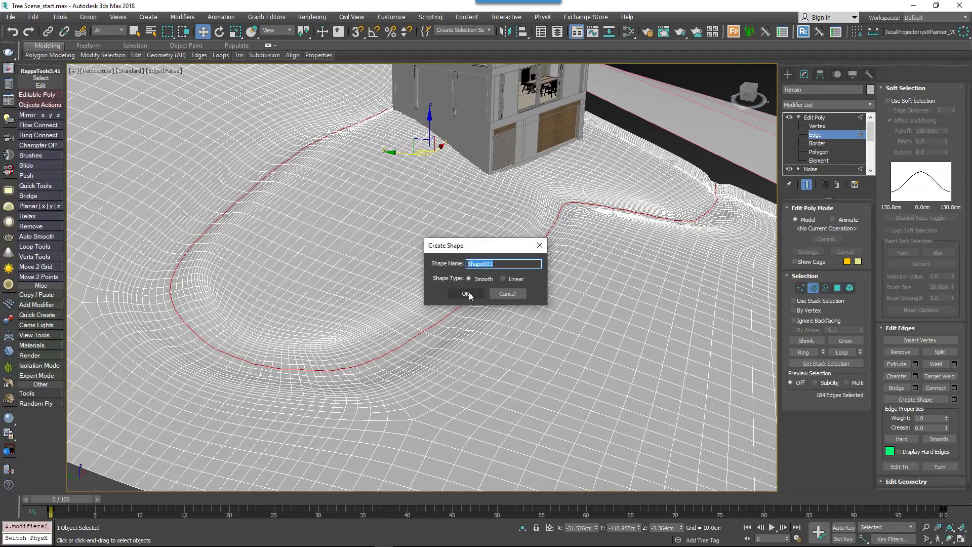
{"action": "left_click", "coordinate": [505, 278]}
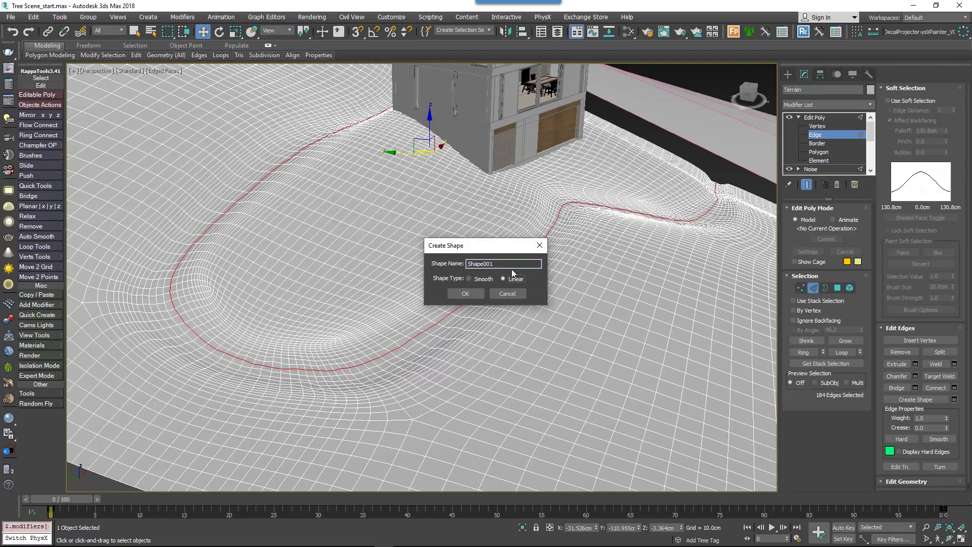
{"action": "left_click", "coordinate": [464, 296]}
{"action": "type", "text": "Path Spline"}
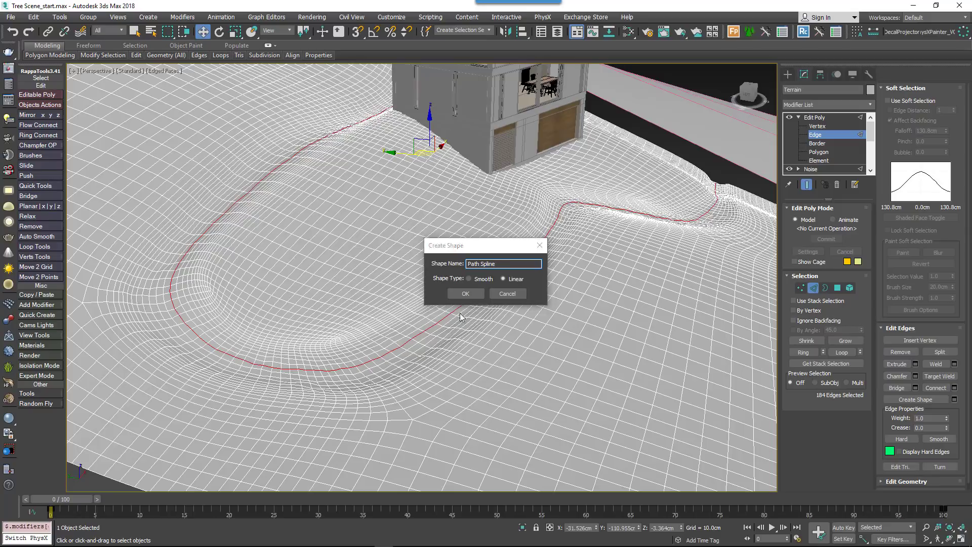
{"action": "left_click", "coordinate": [465, 293]}
{"action": "middle_click_drag", "start_coordinate": [451, 321], "coordinate": [487, 340], "text": "alt"}
{"action": "scroll", "coordinate": [529, 388], "scroll_direction": "up", "scroll_amount": 5}
{"action": "middle_click_drag", "start_coordinate": [528, 388], "coordinate": [525, 382]}
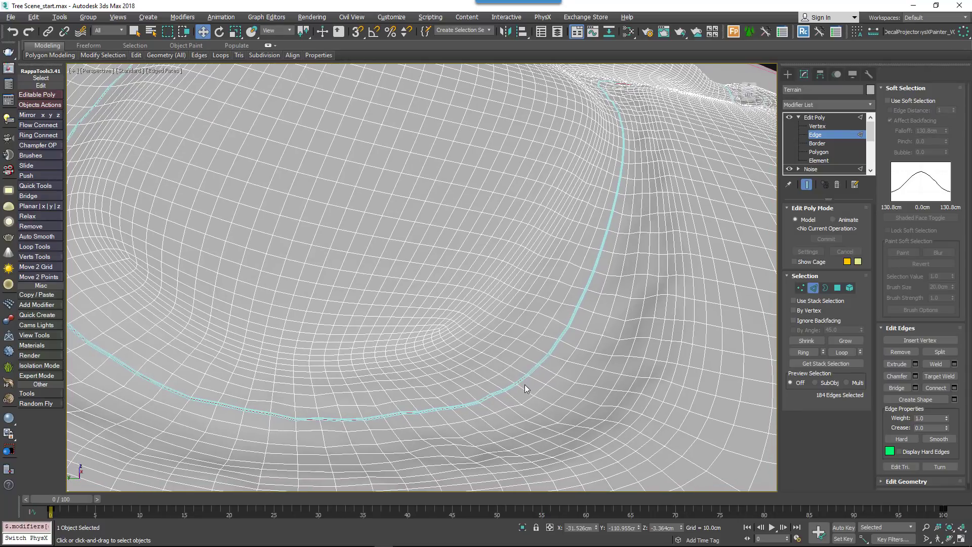
{"action": "left_click", "coordinate": [814, 289]}
- Select the Path Spline on the terrain and set its radial rendering thickness to 11.03 cm
{"action": "middle_click_drag", "start_coordinate": [549, 370], "coordinate": [698, 458], "text": "alt"}
{"action": "scroll", "coordinate": [674, 417], "scroll_direction": "down", "scroll_amount": 3}
{"action": "scroll", "coordinate": [267, 316], "scroll_direction": "up", "scroll_amount": 3}
{"action": "scroll", "coordinate": [278, 306], "scroll_direction": "up", "scroll_amount": 5}
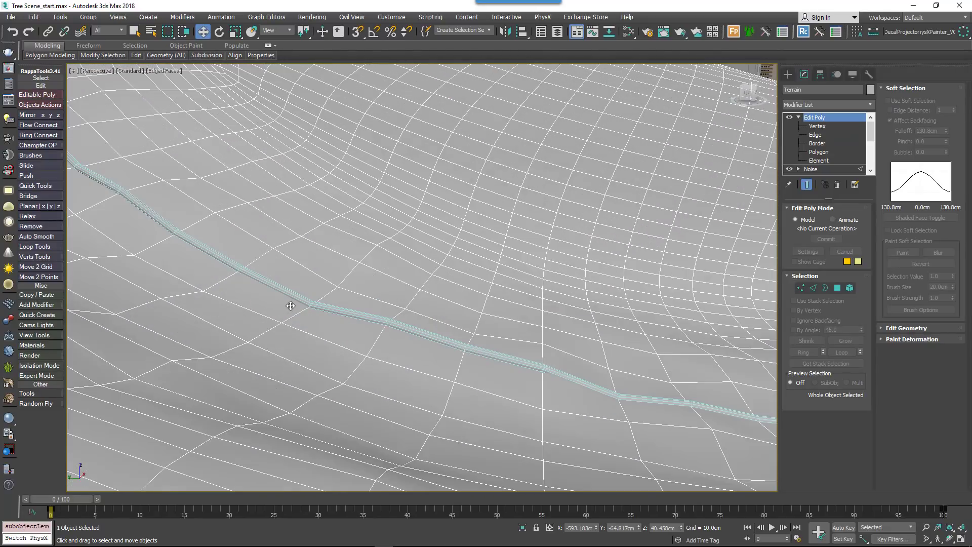
{"action": "scroll", "coordinate": [292, 306], "scroll_direction": "down", "scroll_amount": 6}
{"action": "middle_click_drag", "start_coordinate": [291, 306], "coordinate": [327, 369]}
{"action": "scroll", "coordinate": [341, 363], "scroll_direction": "down", "scroll_amount": 2}
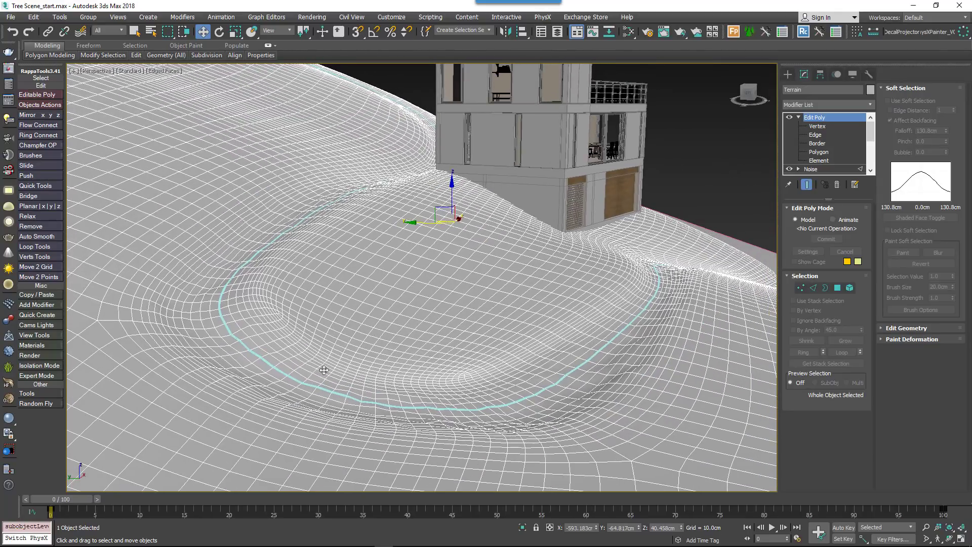
{"action": "left_click", "coordinate": [379, 404]}
{"action": "left_click", "coordinate": [815, 208]}
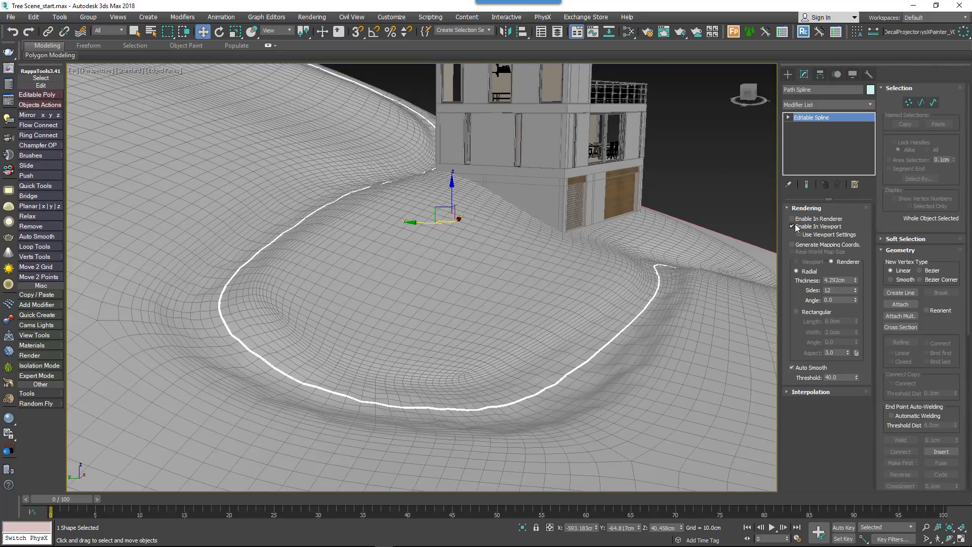
{"action": "left_click_drag", "start_coordinate": [855, 282], "coordinate": [854, 268]}
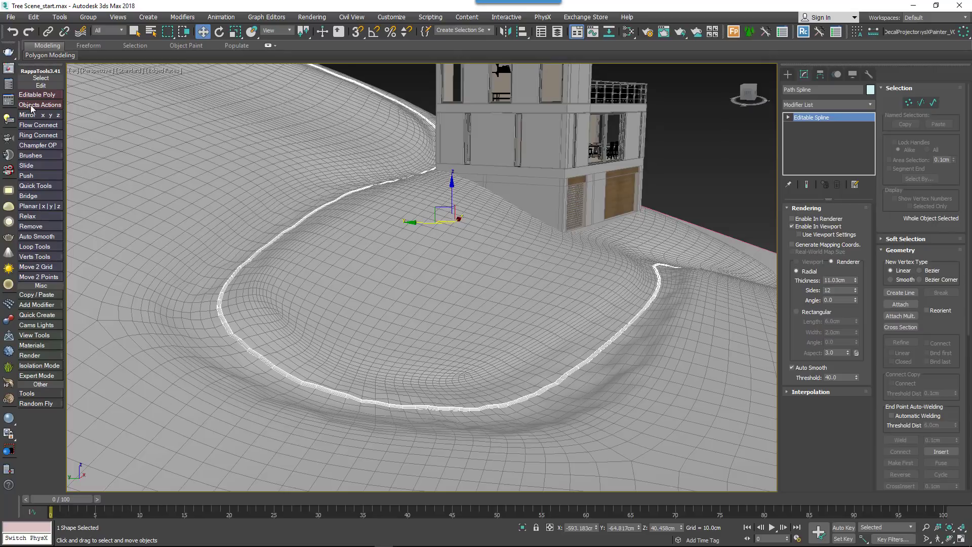
- Review the render of the house on the bare hillside in the V-Ray frame buffer and close it
{"action": "left_click", "coordinate": [8, 69]}
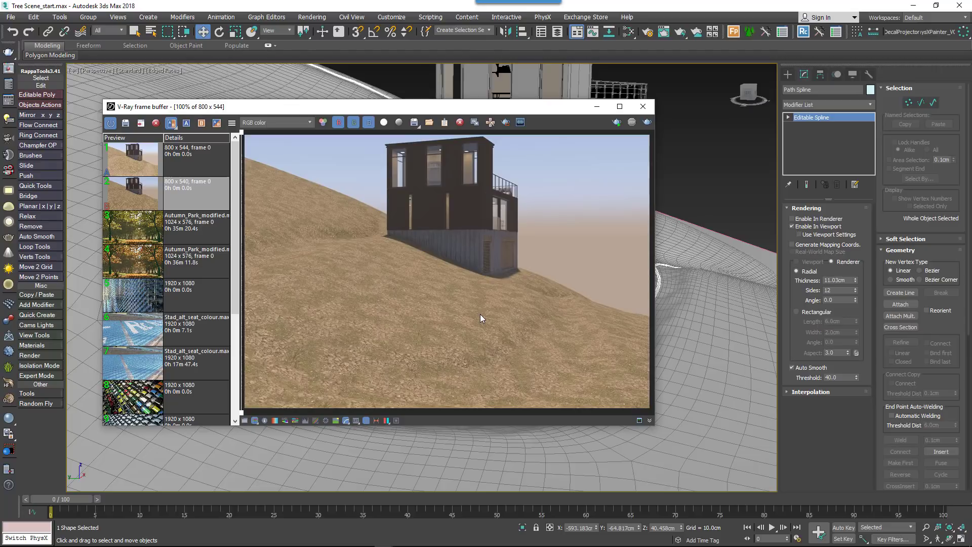
{"action": "left_click", "coordinate": [642, 106]}
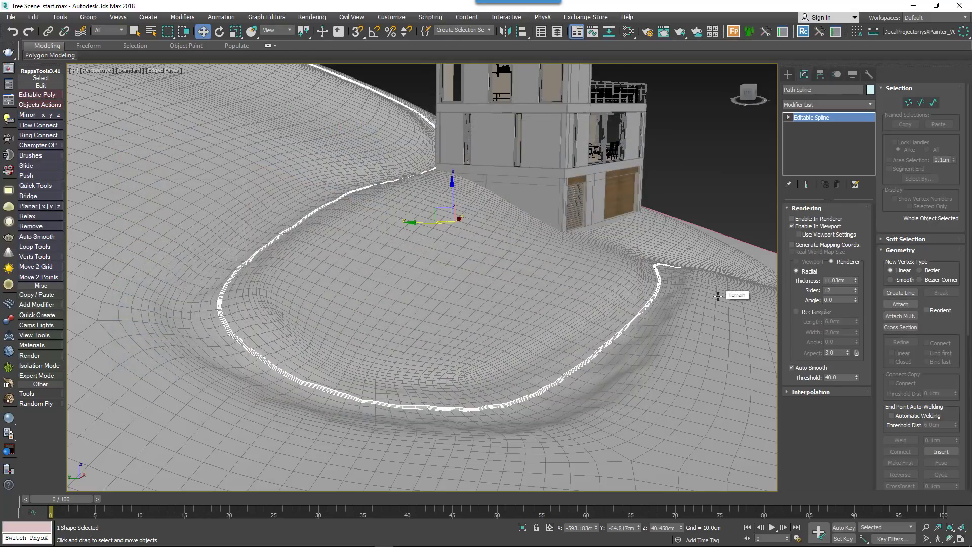
- Examine the terrain's V-Ray blend material in the Slate Material Editor, including the noise maps that drive its first blend slot
{"action": "key", "text": "m"}
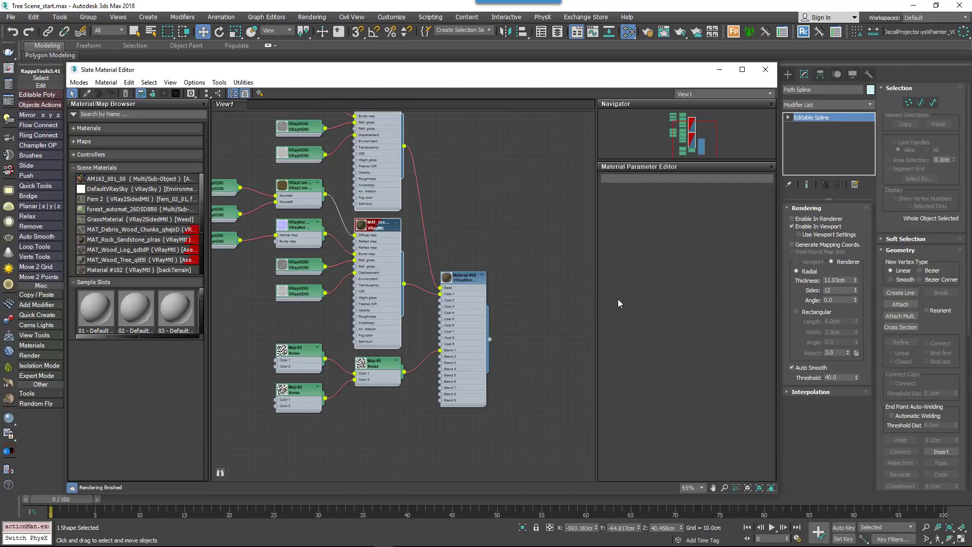
{"action": "middle_click_drag", "start_coordinate": [458, 289], "coordinate": [500, 300]}
{"action": "scroll", "coordinate": [513, 271], "scroll_direction": "down", "scroll_amount": 1}
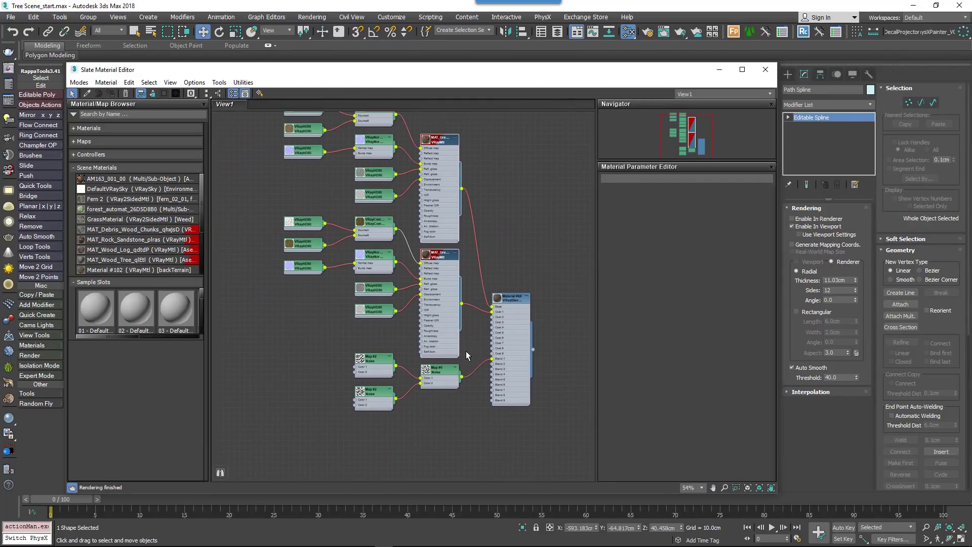
{"action": "scroll", "coordinate": [445, 400], "scroll_direction": "up", "scroll_amount": 4}
{"action": "scroll", "coordinate": [423, 369], "scroll_direction": "up", "scroll_amount": 2}
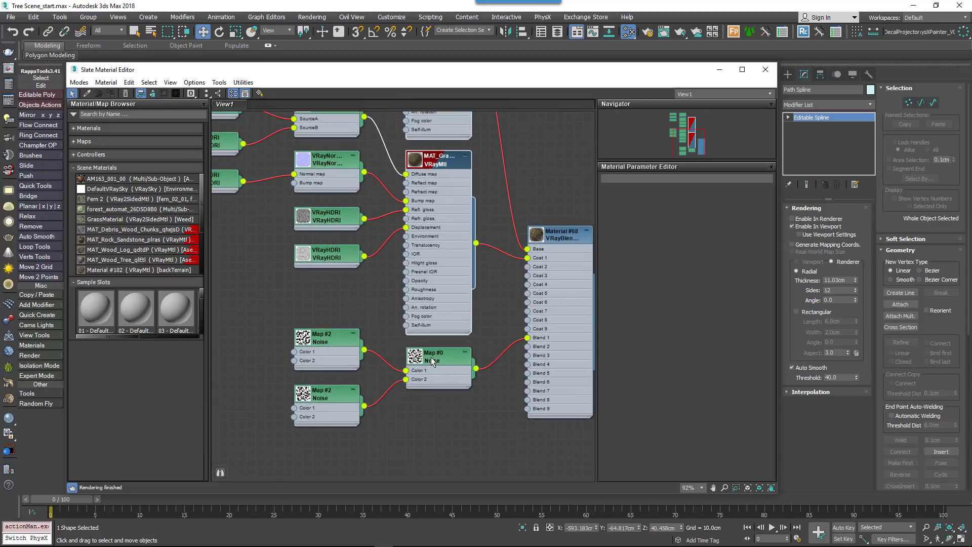
{"action": "left_click", "coordinate": [446, 360]}
{"action": "left_click_drag", "start_coordinate": [436, 361], "coordinate": [432, 360]}
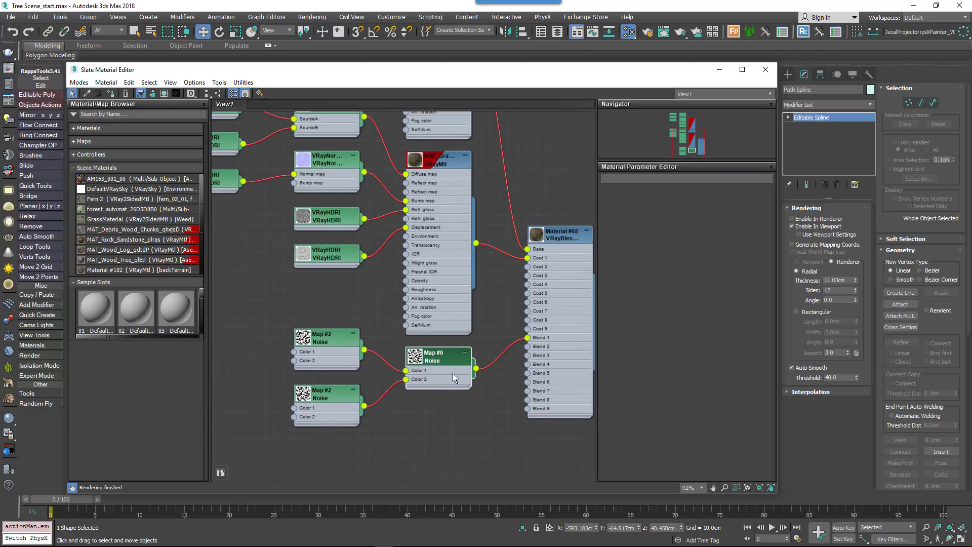
{"action": "middle_click_drag", "start_coordinate": [448, 391], "coordinate": [364, 389]}
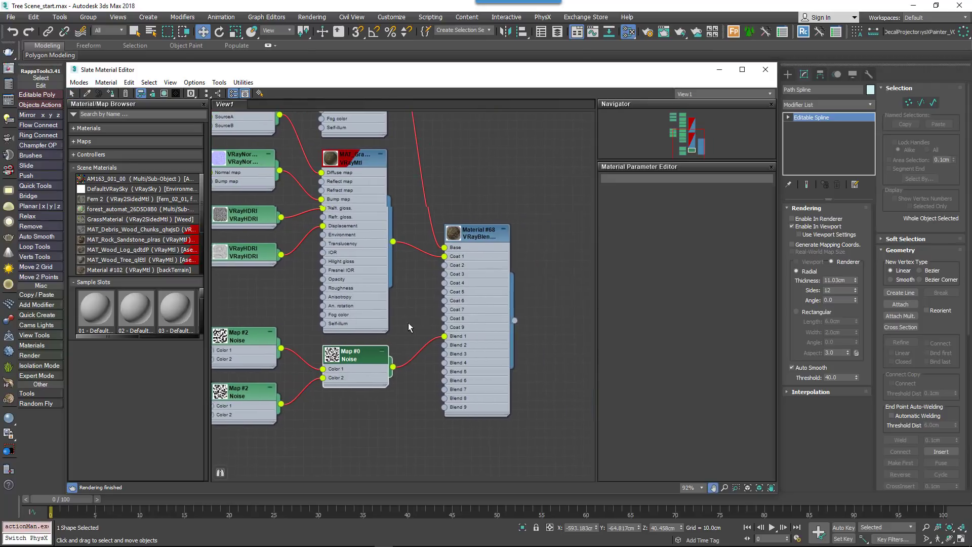
{"action": "left_click", "coordinate": [478, 235]}
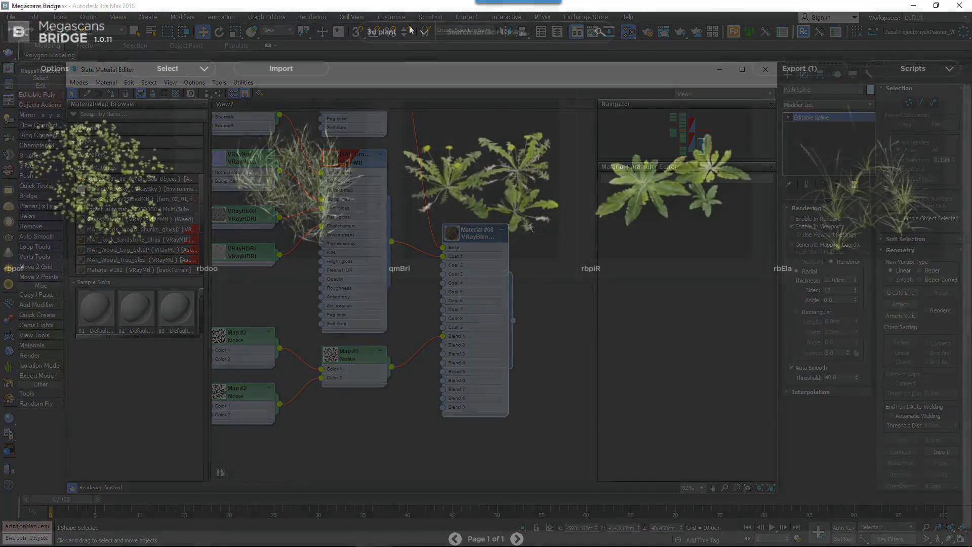
- Switch to the surface library in Megascans Bridge and send surface pftIE20 to Max as a V-Ray (GGX) material, using source folder images
{"action": "left_click", "coordinate": [410, 31]}
{"action": "left_click", "coordinate": [378, 65]}
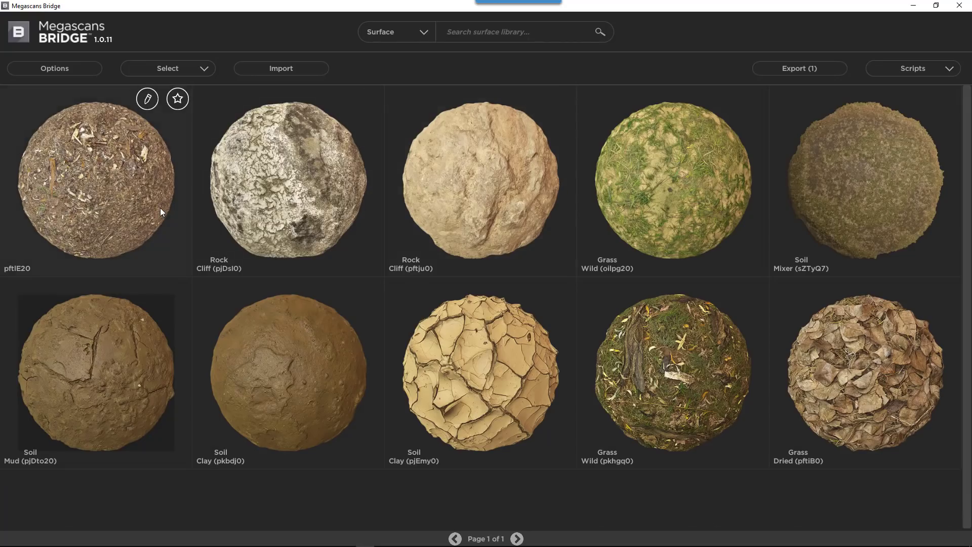
{"action": "left_click", "coordinate": [944, 70]}
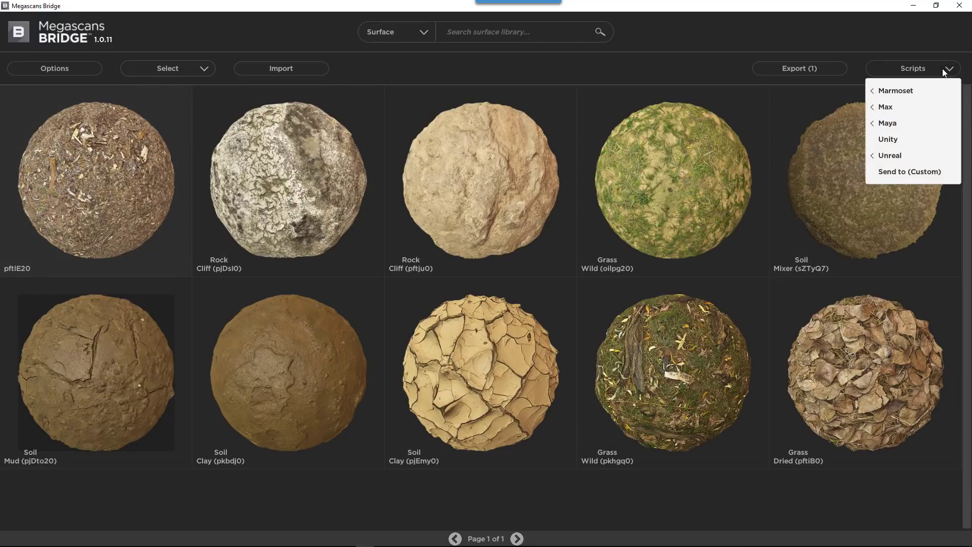
{"action": "mouse_move", "coordinate": [884, 109]}
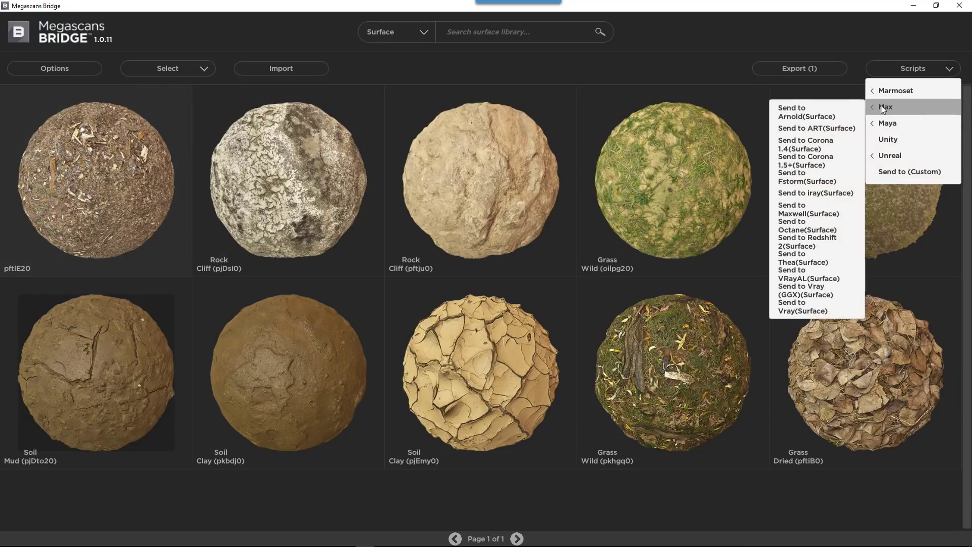
{"action": "left_click", "coordinate": [800, 292]}
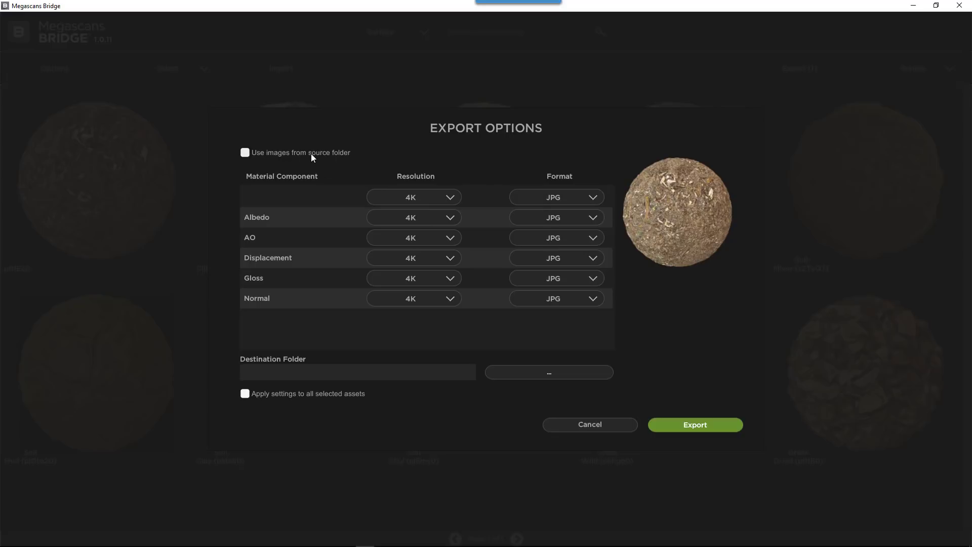
{"action": "left_click", "coordinate": [245, 152]}
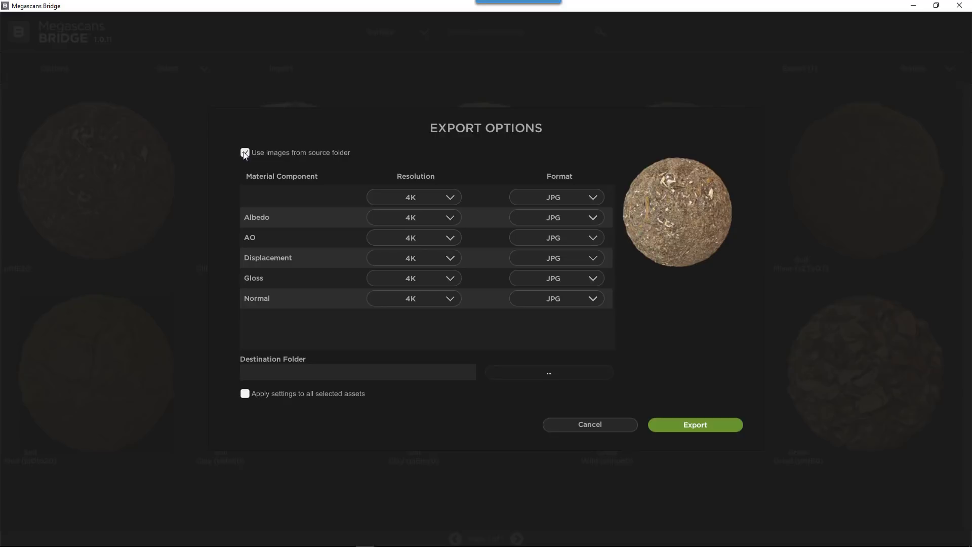
{"action": "left_click", "coordinate": [674, 424]}
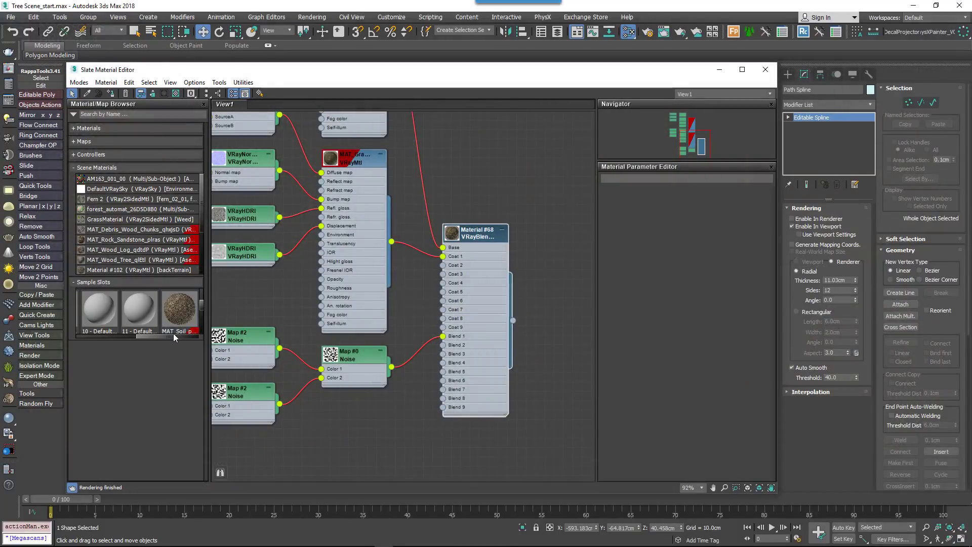
- Add the imported MAT_Soil material to the node graph and connect it to Coat 2 of the terrain's blend material
{"action": "left_click_drag", "start_coordinate": [178, 333], "coordinate": [344, 424]}
{"action": "left_click", "coordinate": [399, 312]}
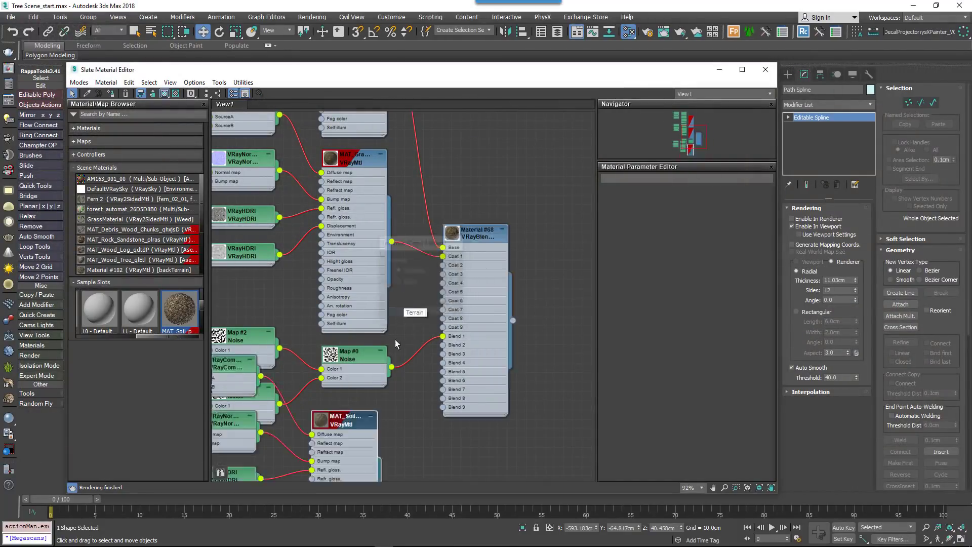
{"action": "middle_click_drag", "start_coordinate": [394, 340], "coordinate": [442, 189]}
{"action": "left_click_drag", "start_coordinate": [403, 277], "coordinate": [392, 351]}
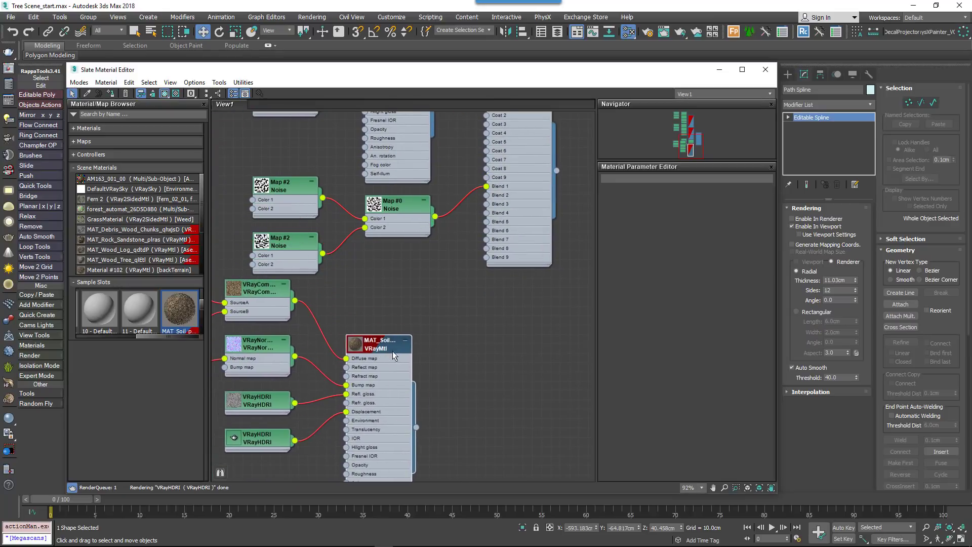
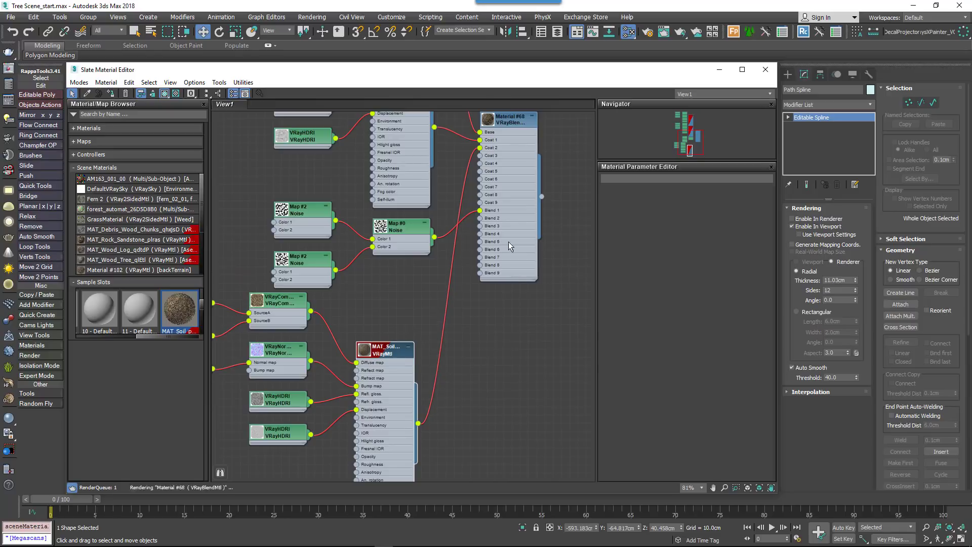
- Create a VRayDistanceTex map and connect it to the Blend 2 slot of the terrain's blend material
{"action": "right_click", "coordinate": [396, 290]}
{"action": "mouse_move", "coordinate": [435, 307]}
{"action": "mouse_move", "coordinate": [532, 340]}
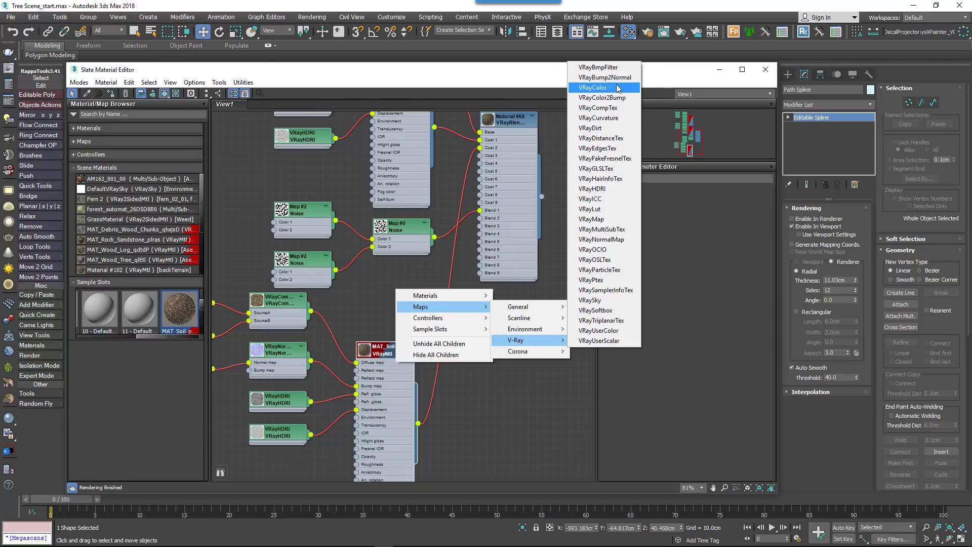
{"action": "left_click", "coordinate": [610, 138]}
{"action": "left_click_drag", "start_coordinate": [426, 306], "coordinate": [479, 218]}
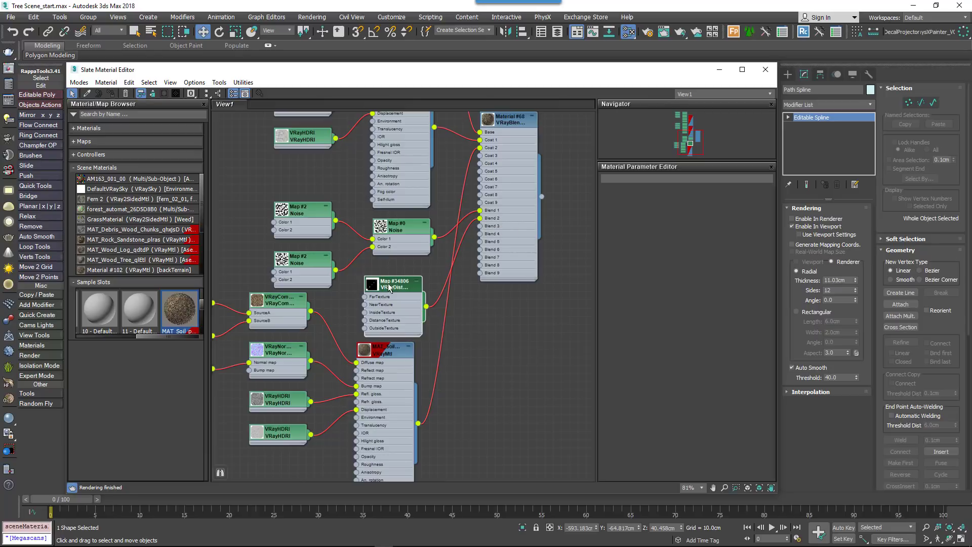
- Add the Path Spline to the objects list of the VRayDistanceTex map
{"action": "scroll", "coordinate": [393, 289], "scroll_direction": "down", "scroll_amount": 6}
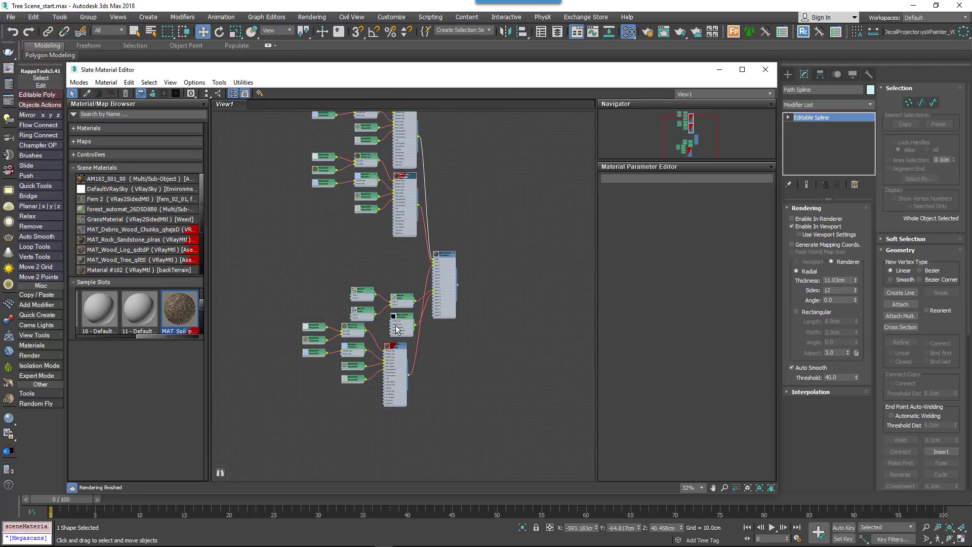
{"action": "scroll", "coordinate": [397, 329], "scroll_direction": "up", "scroll_amount": 8}
{"action": "double_click", "coordinate": [405, 319]}
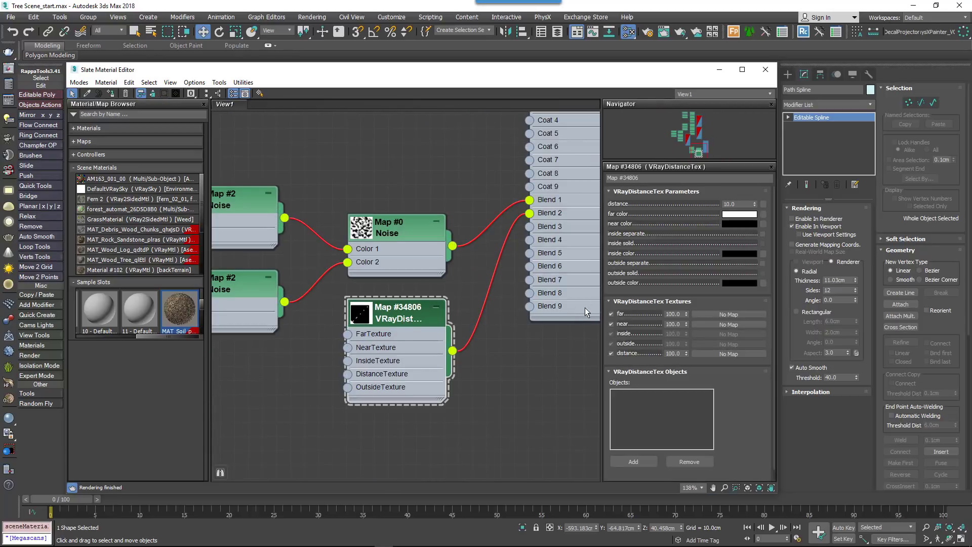
{"action": "left_click", "coordinate": [633, 461]}
{"action": "left_click_drag", "start_coordinate": [616, 70], "coordinate": [413, 74]}
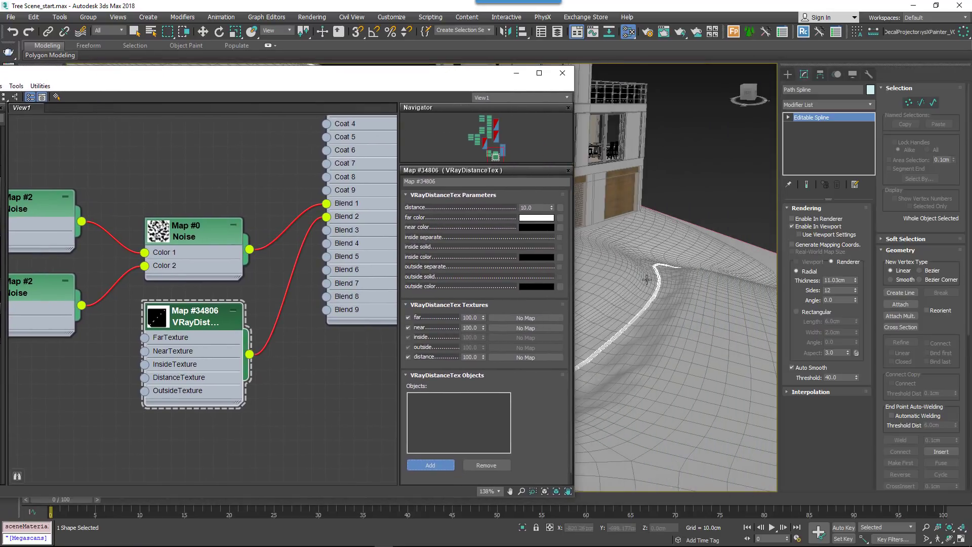
{"action": "left_click", "coordinate": [622, 330]}
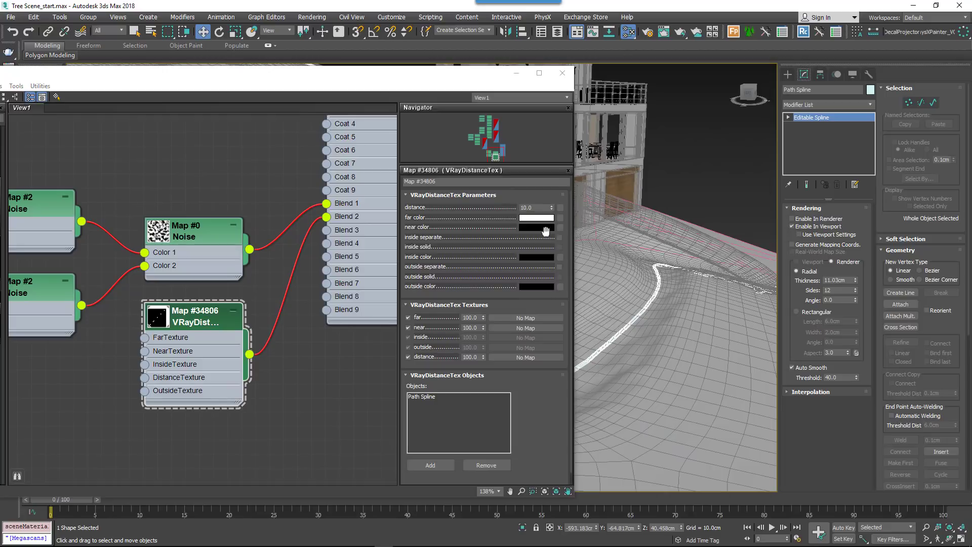
- Set the distance texture's far color to black and its near color to white
{"action": "left_click", "coordinate": [536, 218]}
{"action": "left_click_drag", "start_coordinate": [297, 100], "coordinate": [303, 68]}
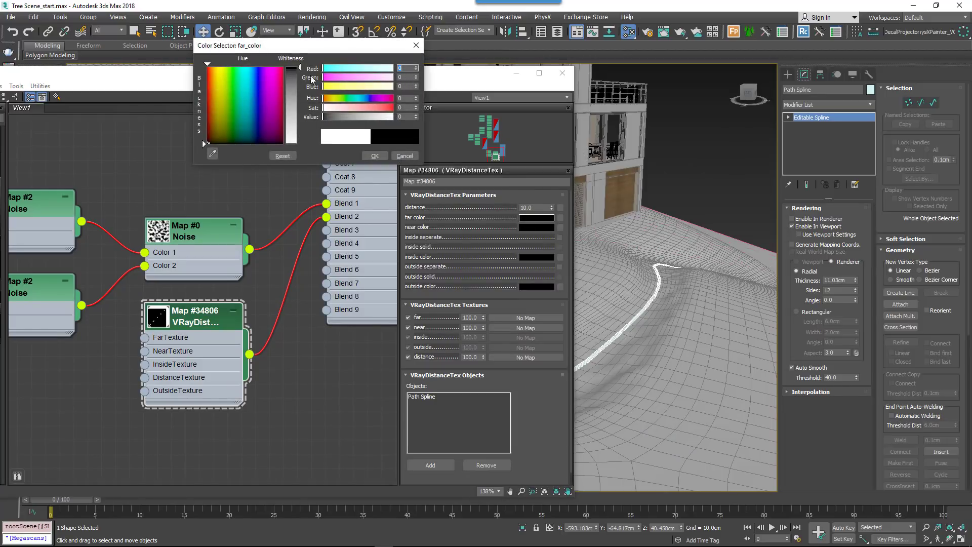
{"action": "left_click", "coordinate": [373, 155]}
{"action": "left_click", "coordinate": [549, 231]}
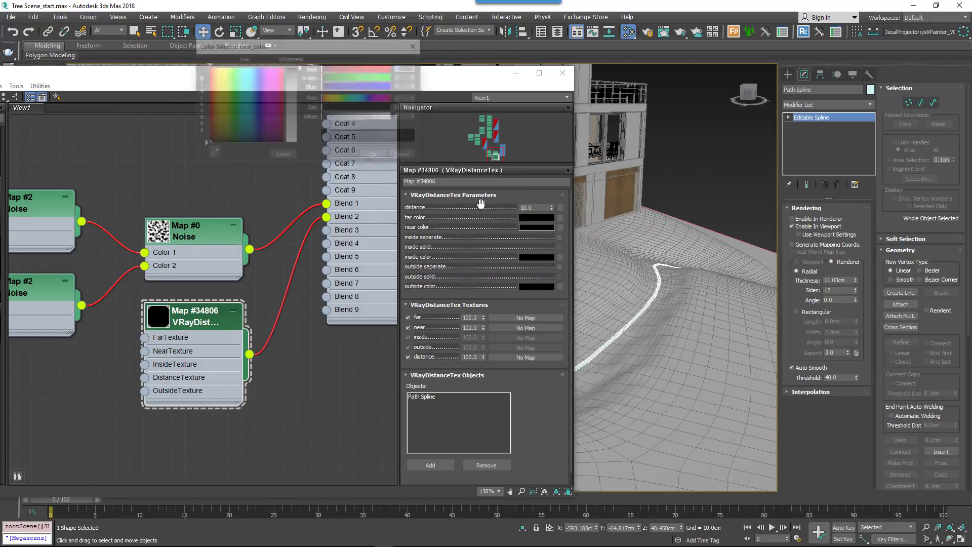
{"action": "left_click_drag", "start_coordinate": [301, 124], "coordinate": [299, 144]}
{"action": "left_click", "coordinate": [375, 155]}
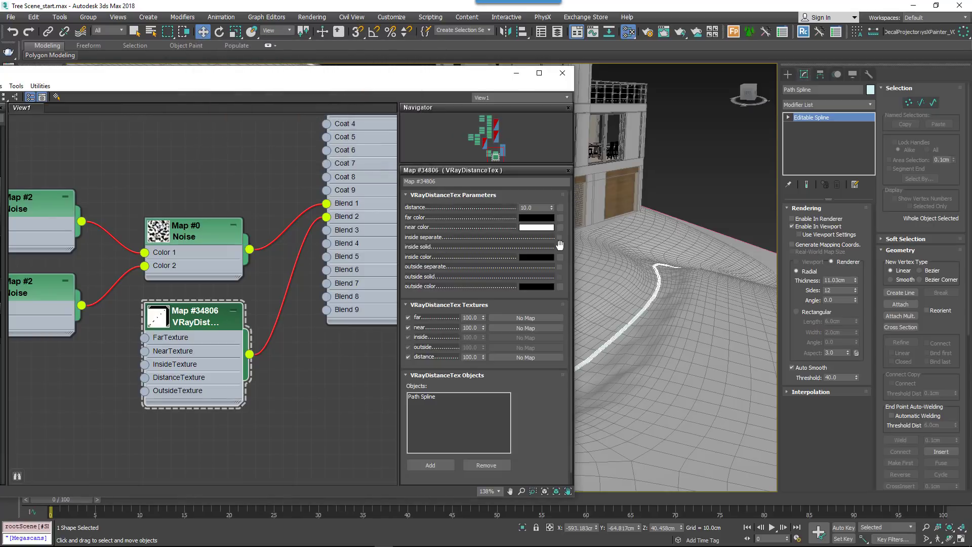
- Enable inside separate on the distance texture, set its inside color to white, and close the Slate Material Editor
{"action": "left_click", "coordinate": [559, 237]}
{"action": "left_click", "coordinate": [544, 257]}
{"action": "left_click_drag", "start_coordinate": [301, 124], "coordinate": [299, 144]}
{"action": "left_click", "coordinate": [375, 156]}
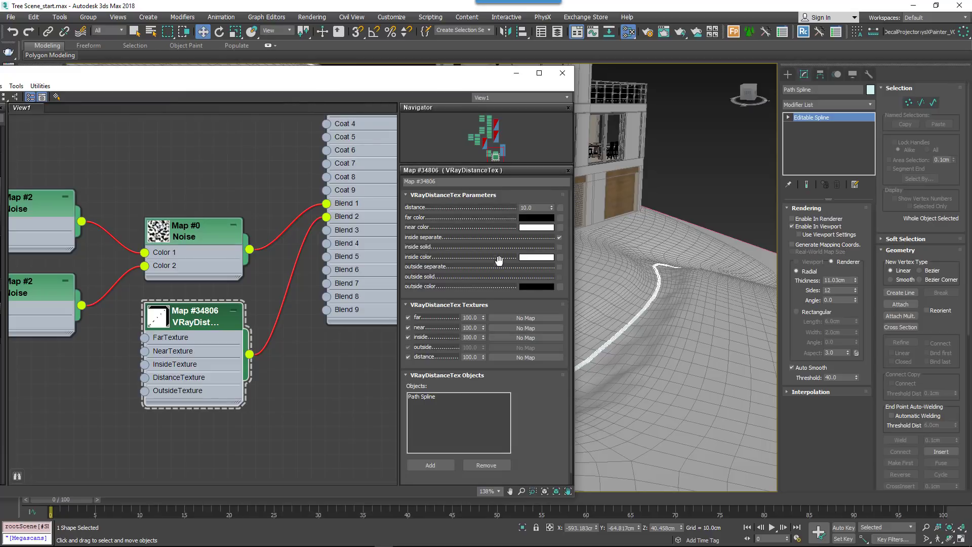
{"action": "left_click", "coordinate": [536, 209]}
{"action": "left_click", "coordinate": [323, 349]}
{"action": "middle_click_drag", "start_coordinate": [314, 354], "coordinate": [301, 339]}
{"action": "left_click", "coordinate": [562, 72]}
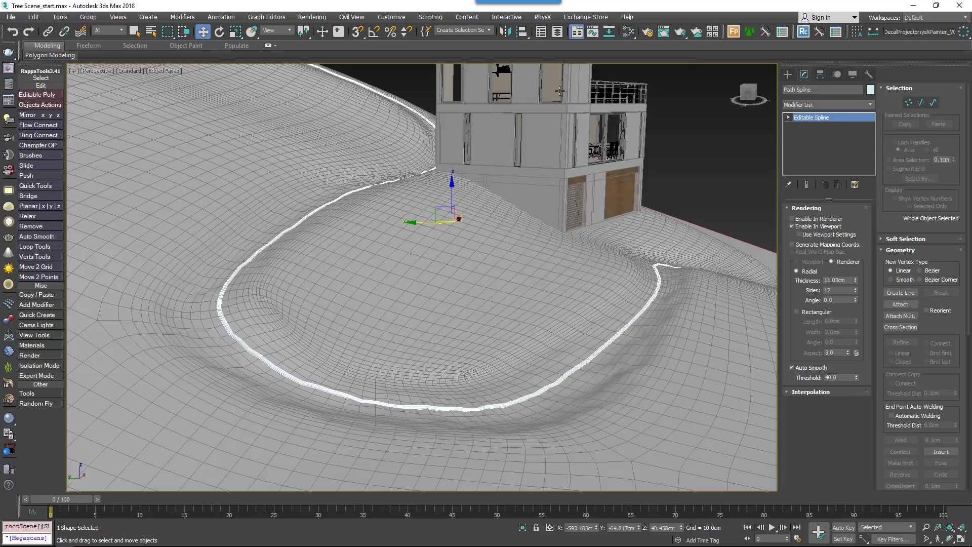
{"action": "left_click", "coordinate": [5, 70]}
{"action": "left_click_drag", "start_coordinate": [244, 137], "coordinate": [653, 167]}
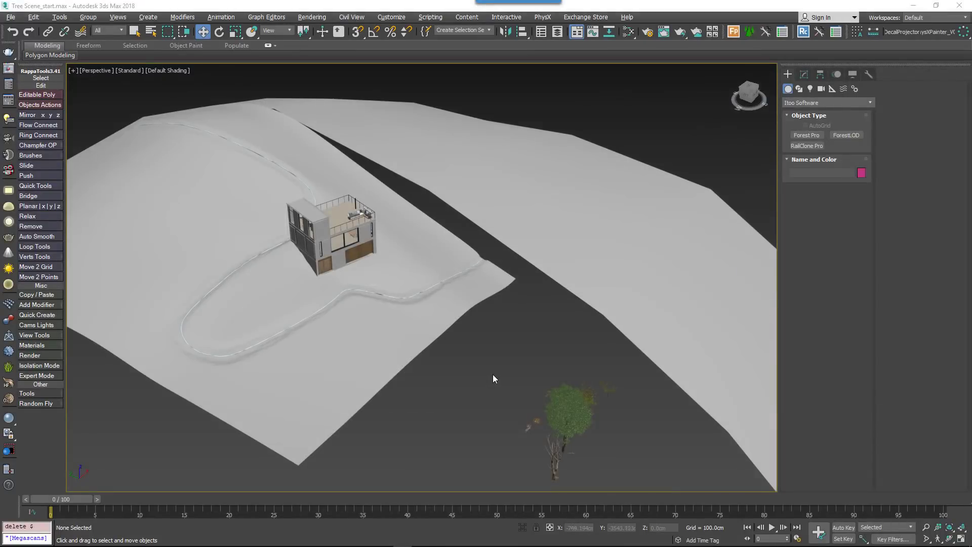
- Create a Forest Pro object on the Terrain and add backTerrain to its surface list
{"action": "middle_click_drag", "start_coordinate": [493, 376], "coordinate": [511, 376]}
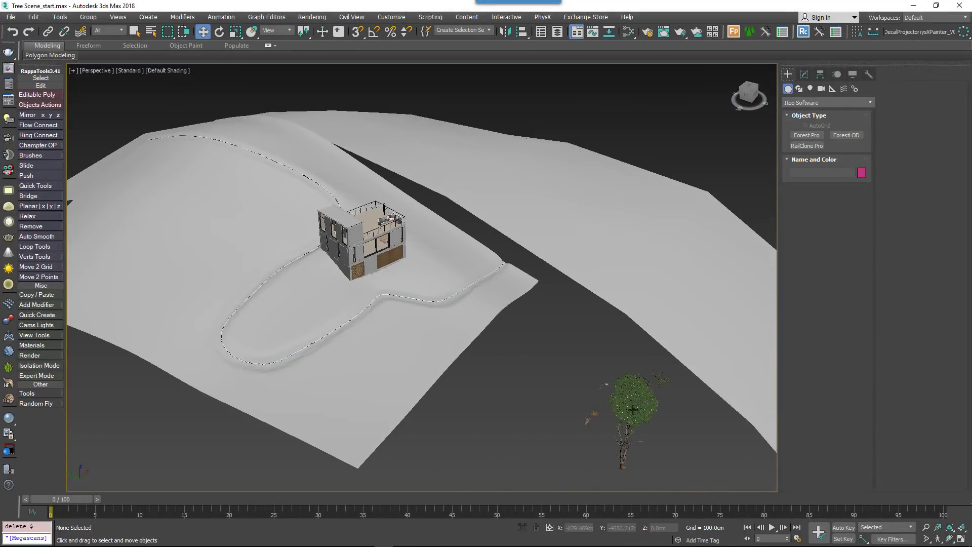
{"action": "left_click", "coordinate": [806, 136]}
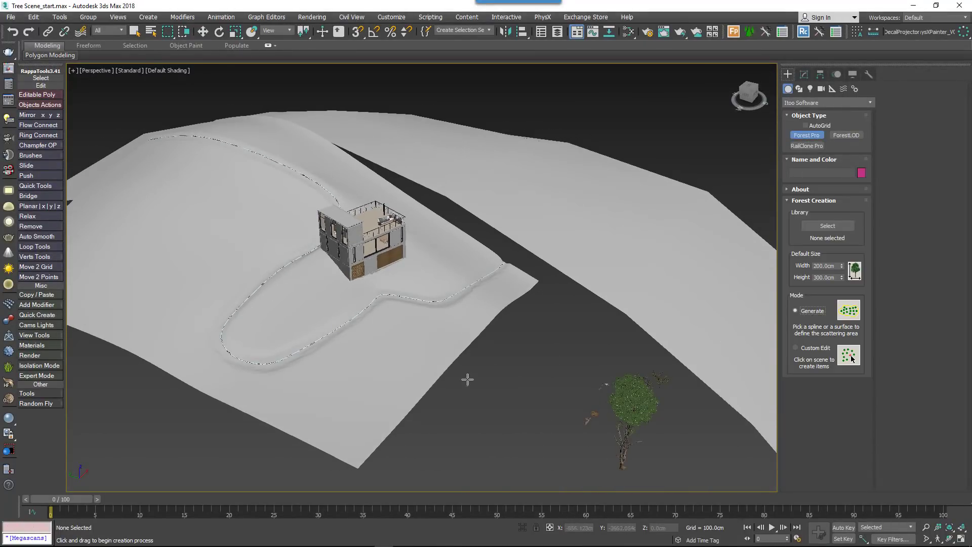
{"action": "left_click", "coordinate": [408, 364]}
{"action": "left_click", "coordinate": [804, 75]}
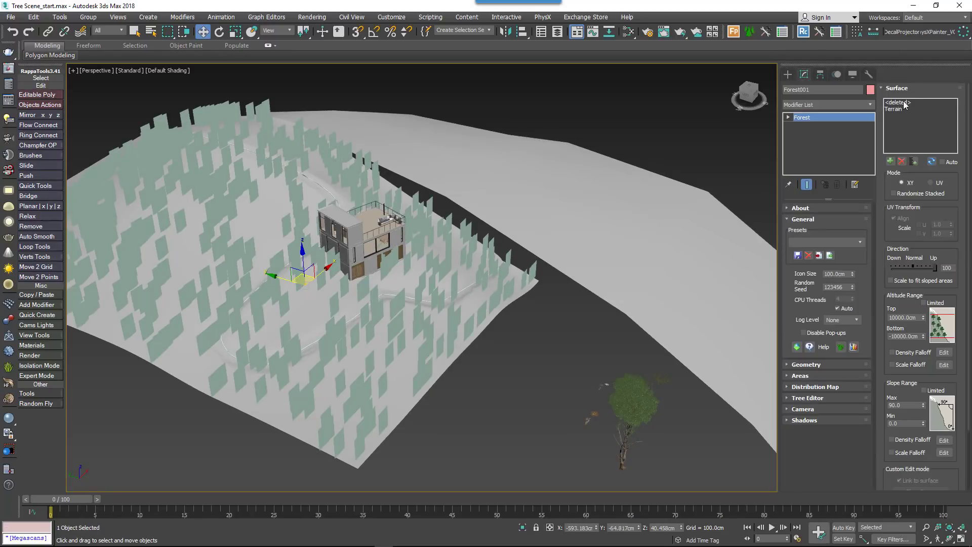
{"action": "left_click", "coordinate": [891, 161]}
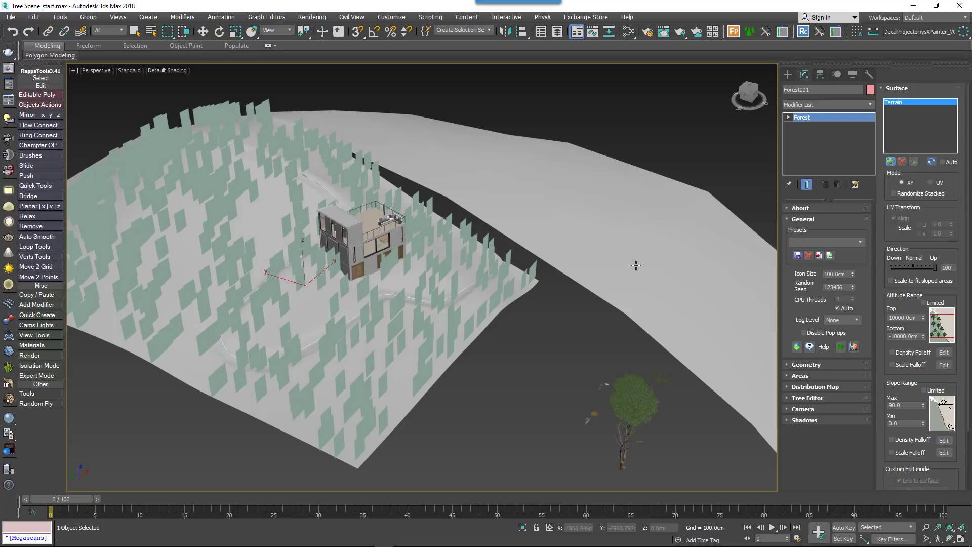
{"action": "left_click", "coordinate": [652, 285]}
- Check the forest scatter through PhysCamera001 and return to the perspective view
{"action": "key", "text": "c"}
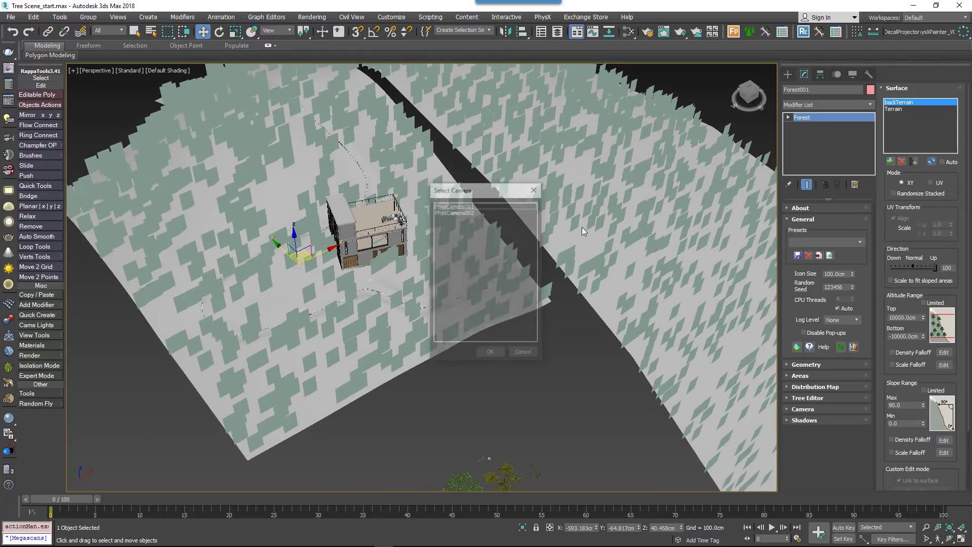
{"action": "double_click", "coordinate": [476, 206]}
{"action": "key", "text": "p"}
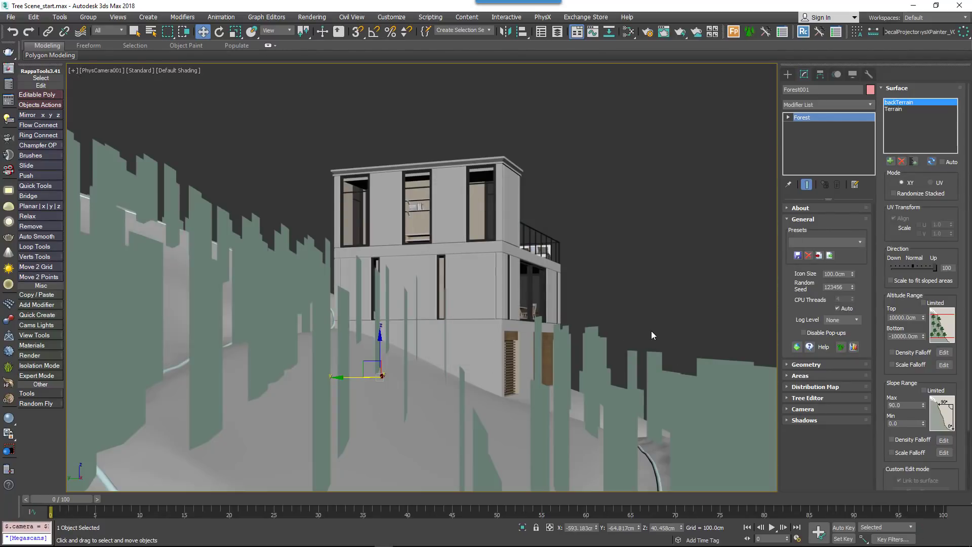
- Set the forest's geometry item to the custom object AM163_001_00, accepting the Cloud Point display and render-time-only animation options
{"action": "left_click", "coordinate": [902, 90]}
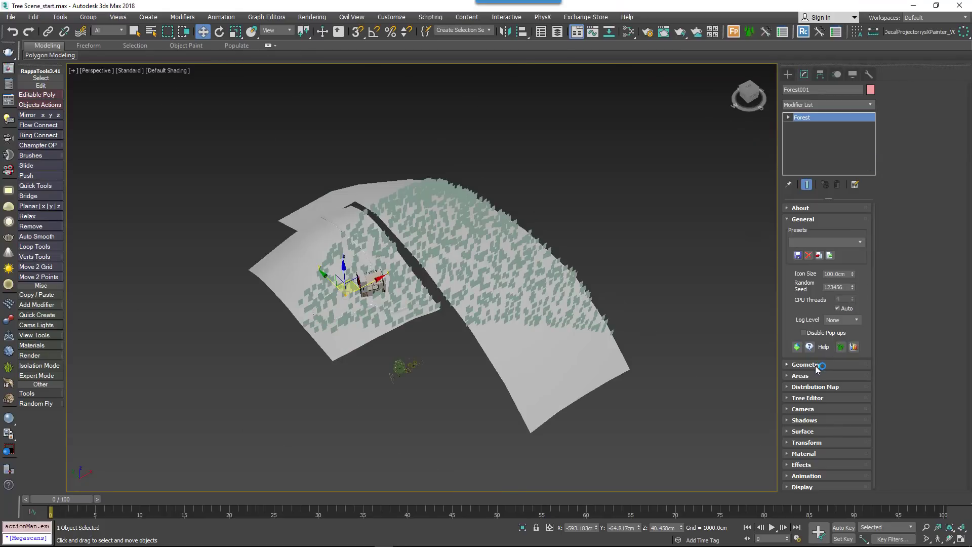
{"action": "left_click", "coordinate": [818, 364]}
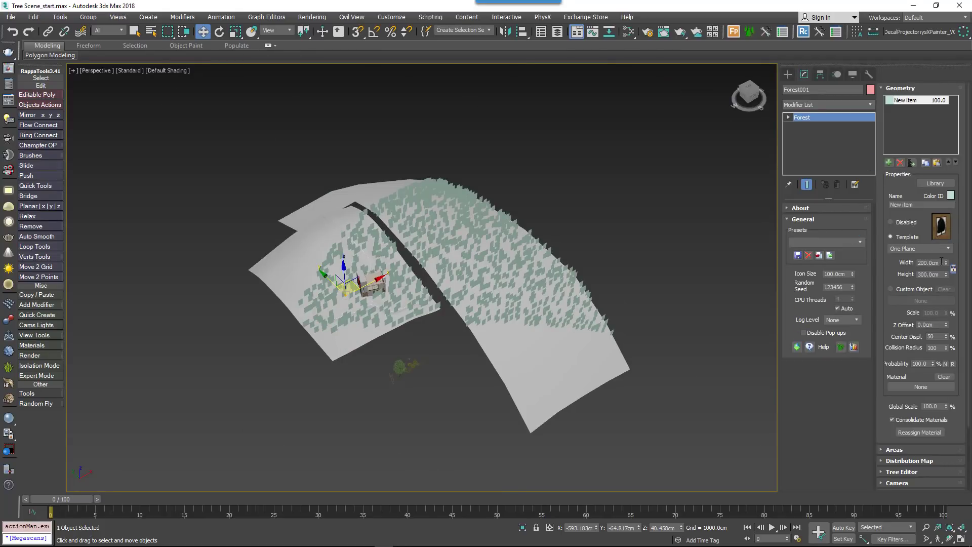
{"action": "left_click", "coordinate": [899, 290]}
{"action": "middle_click_drag", "start_coordinate": [615, 353], "coordinate": [651, 310]}
{"action": "scroll", "coordinate": [419, 333], "scroll_direction": "up", "scroll_amount": 4}
{"action": "scroll", "coordinate": [547, 299], "scroll_direction": "up", "scroll_amount": 3}
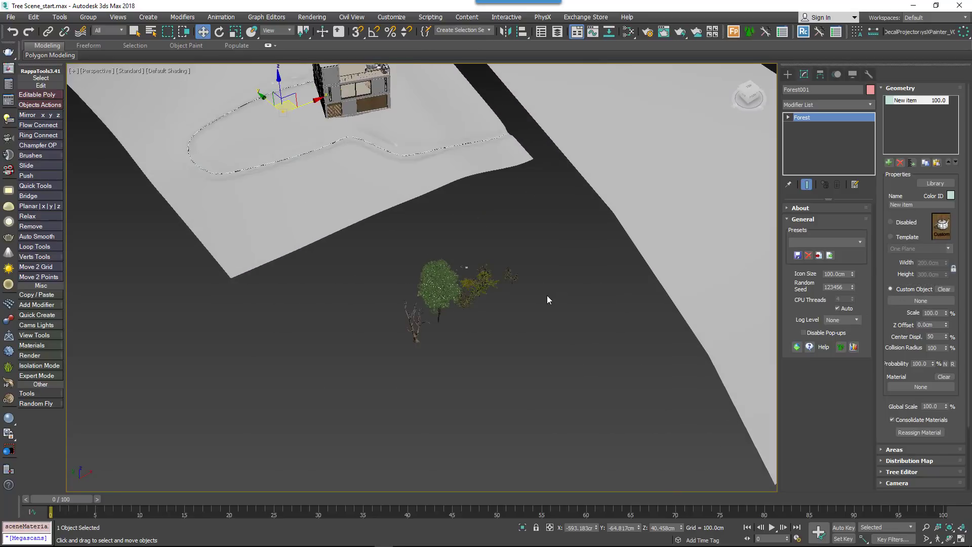
{"action": "left_click", "coordinate": [922, 300]}
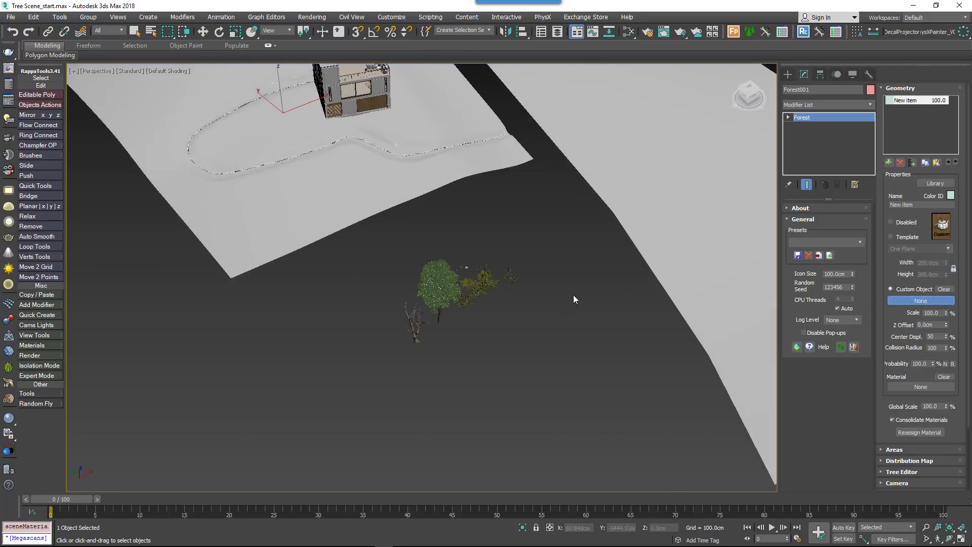
{"action": "left_click", "coordinate": [440, 319]}
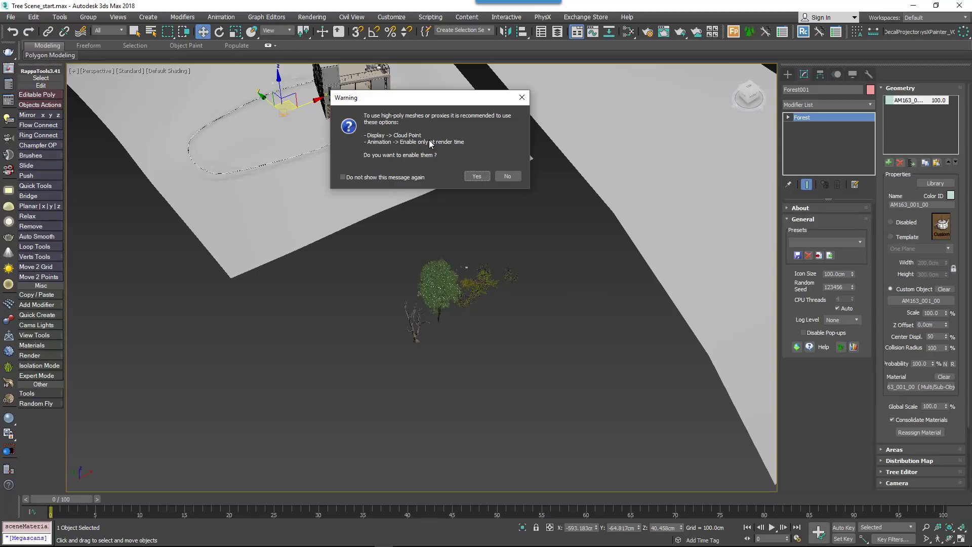
{"action": "left_click", "coordinate": [472, 173]}
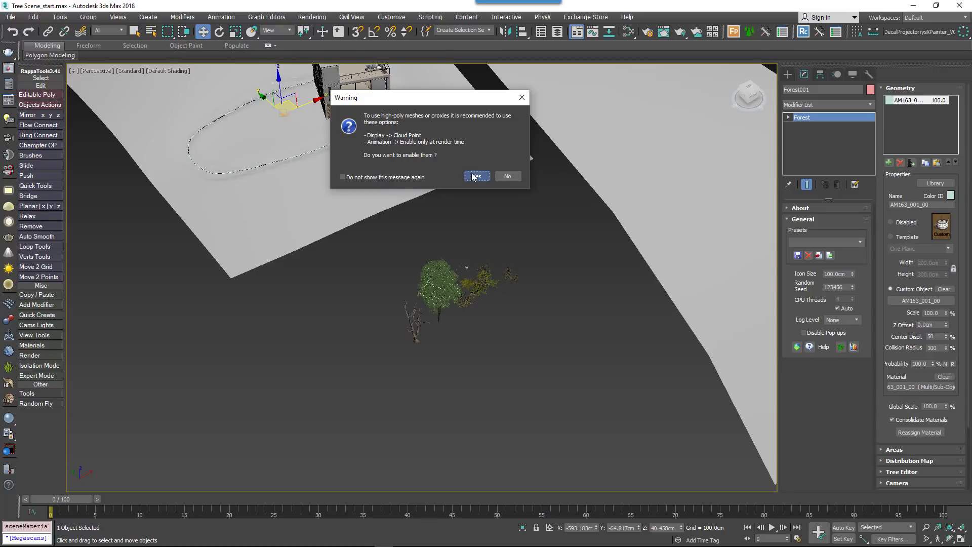
{"action": "scroll", "coordinate": [474, 214], "scroll_direction": "down", "scroll_amount": 4}
{"action": "middle_click_drag", "start_coordinate": [474, 214], "coordinate": [465, 288], "text": "alt"}
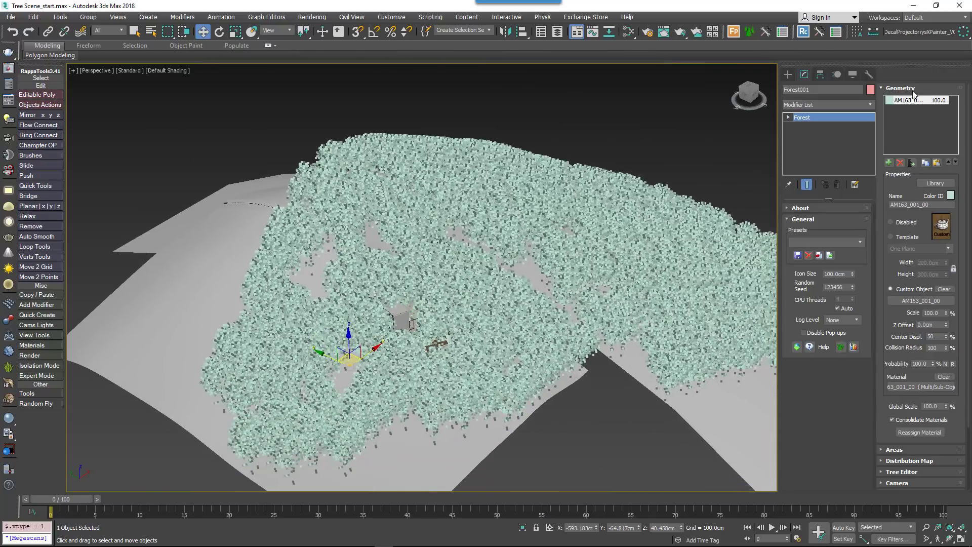
- Enable random translation, rotation and scale in the forest's transform settings
{"action": "left_click", "coordinate": [906, 89]}
{"action": "left_click", "coordinate": [806, 442]}
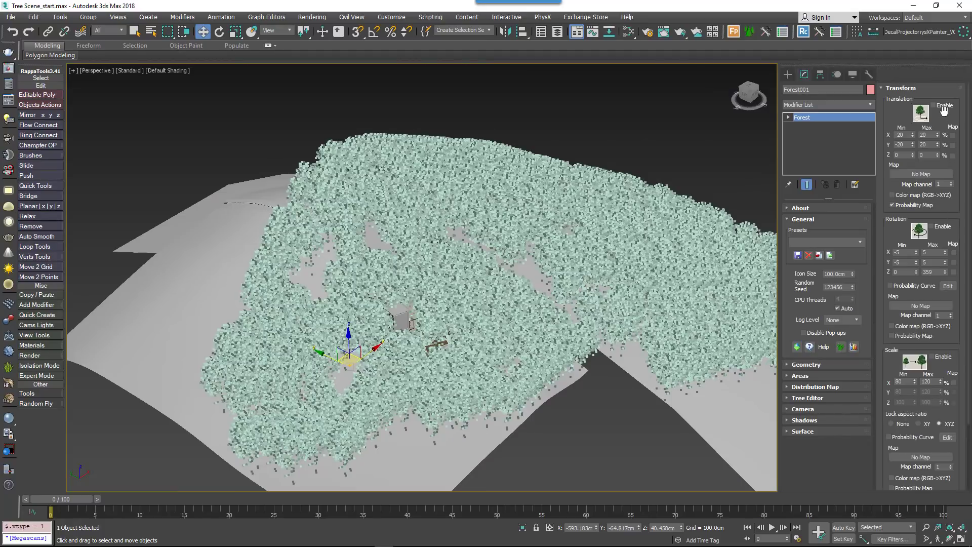
{"action": "scroll", "coordinate": [888, 305], "scroll_direction": "down", "scroll_amount": 5}
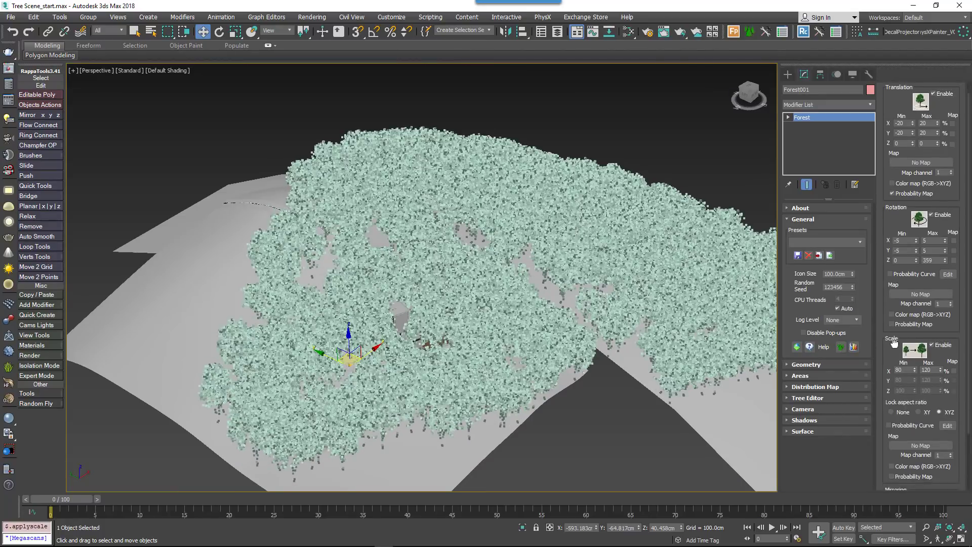
- Set the forest's random scale range to a minimum of 150% and a maximum of 300%
{"action": "double_click", "coordinate": [906, 322]}
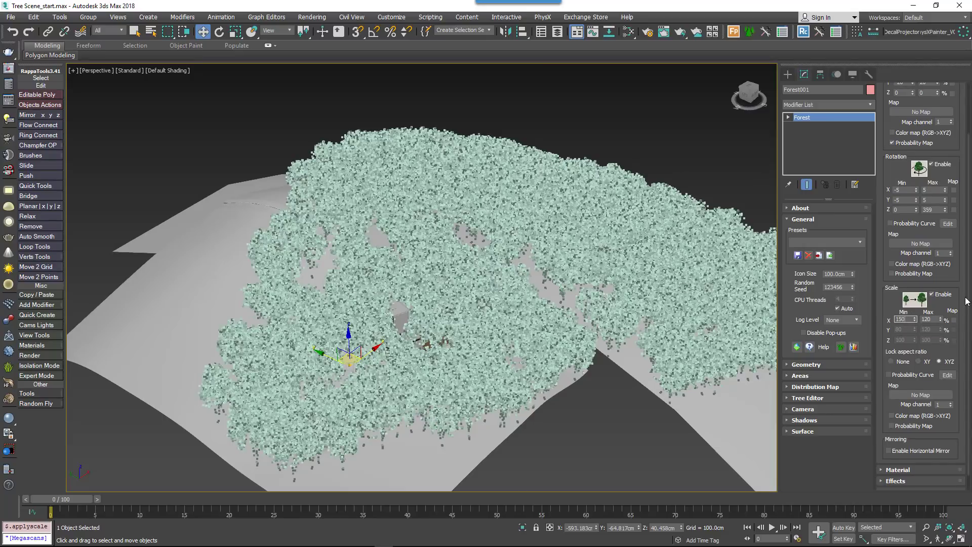
{"action": "type", "text": "150"}
{"action": "key", "text": "Tab"}
{"action": "type", "text": "300"}
{"action": "key", "text": "Return"}
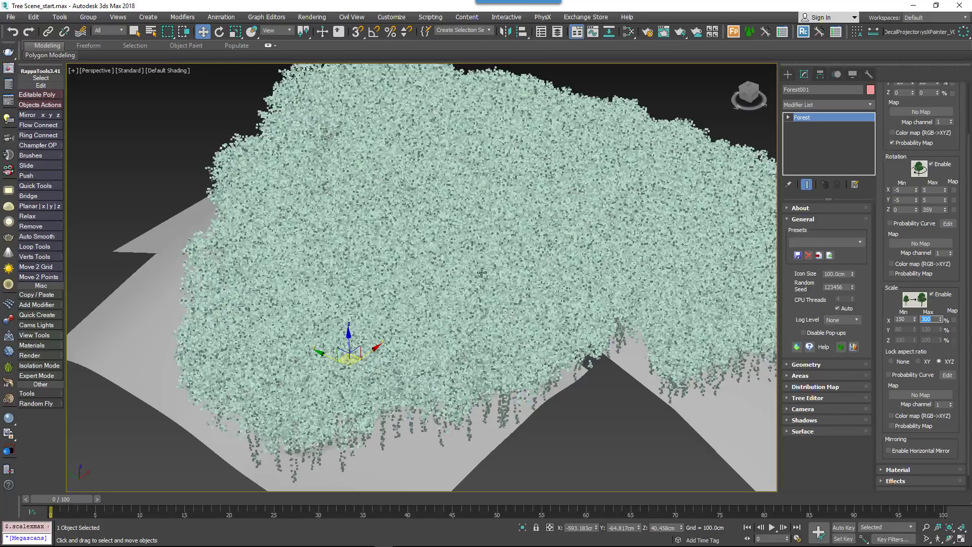
- Add a spline area to the forest's areas and pick Path Spline for it
{"action": "scroll", "coordinate": [438, 322], "scroll_direction": "up", "scroll_amount": 1}
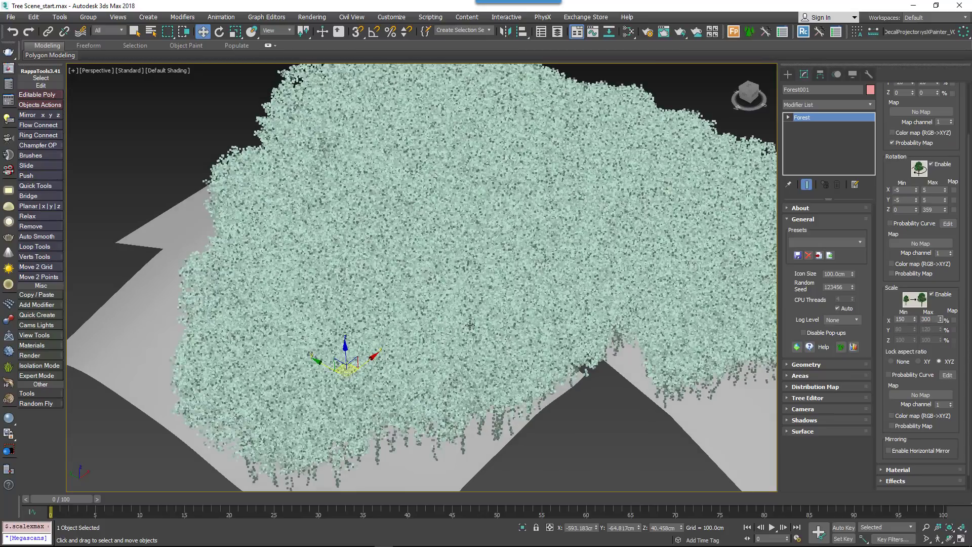
{"action": "middle_click_drag", "start_coordinate": [502, 302], "coordinate": [535, 292], "text": "alt"}
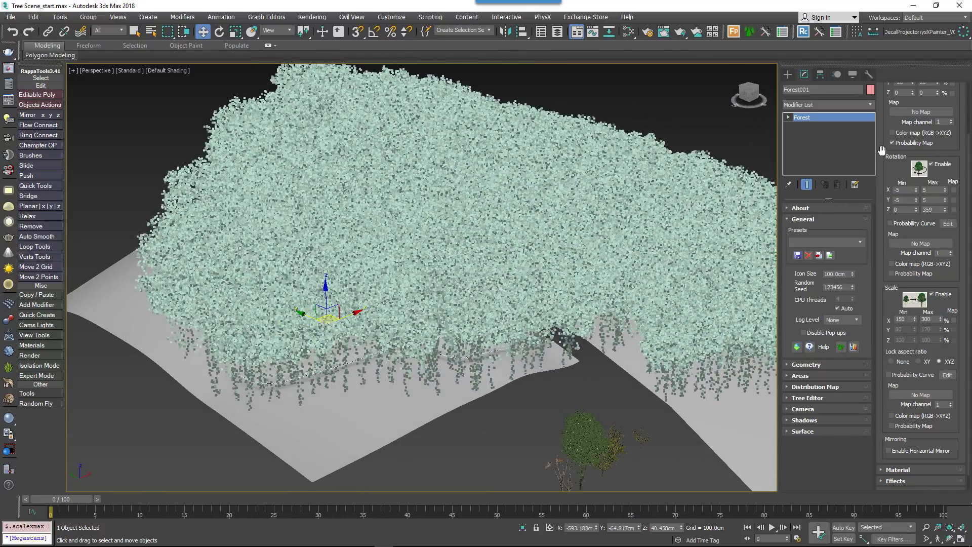
{"action": "left_click_drag", "start_coordinate": [881, 150], "coordinate": [885, 270]}
{"action": "left_click", "coordinate": [894, 88]}
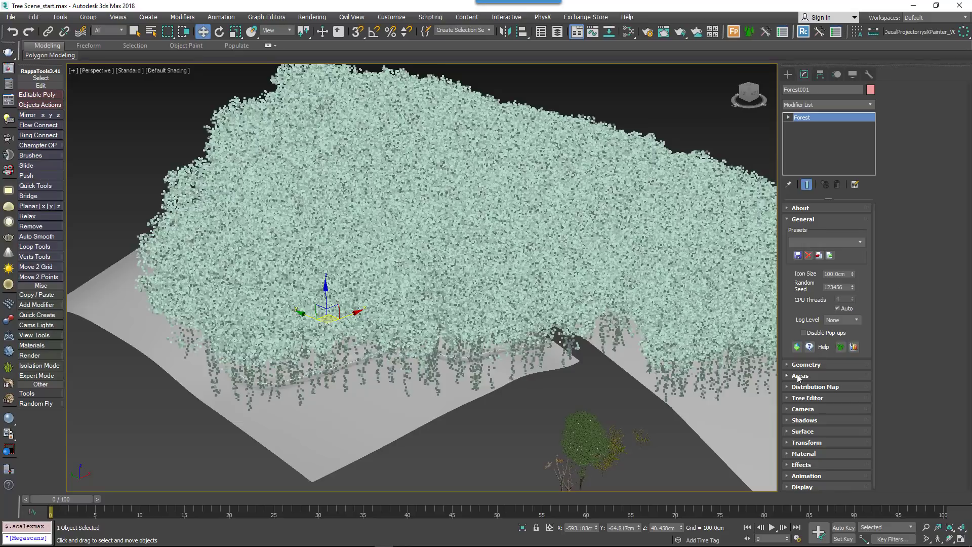
{"action": "left_click", "coordinate": [807, 220]}
{"action": "left_click", "coordinate": [802, 242]}
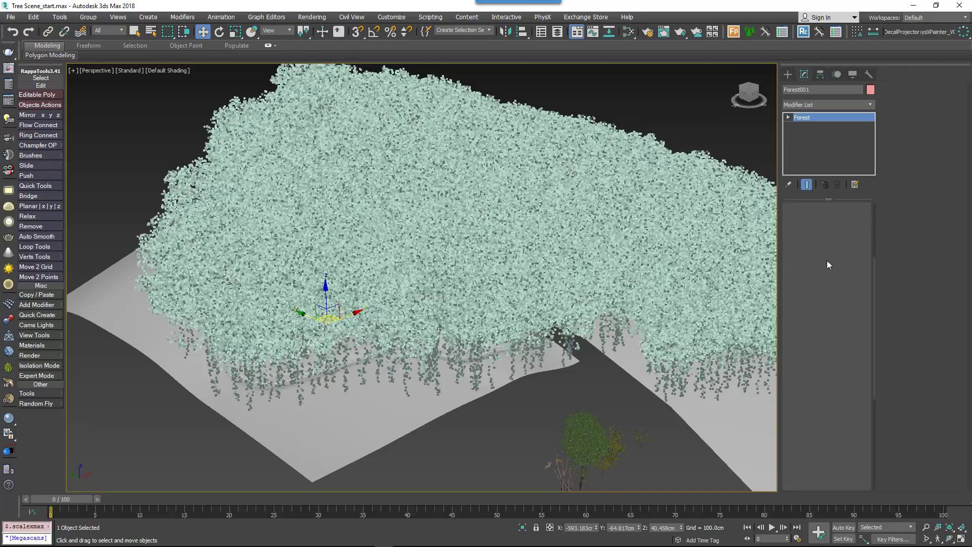
{"action": "left_click", "coordinate": [895, 166]}
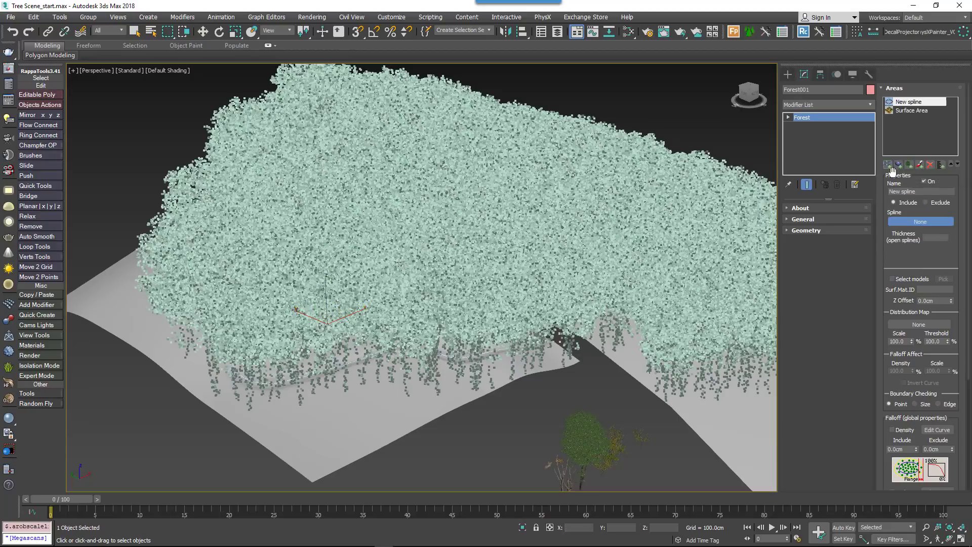
{"action": "left_click", "coordinate": [359, 360]}
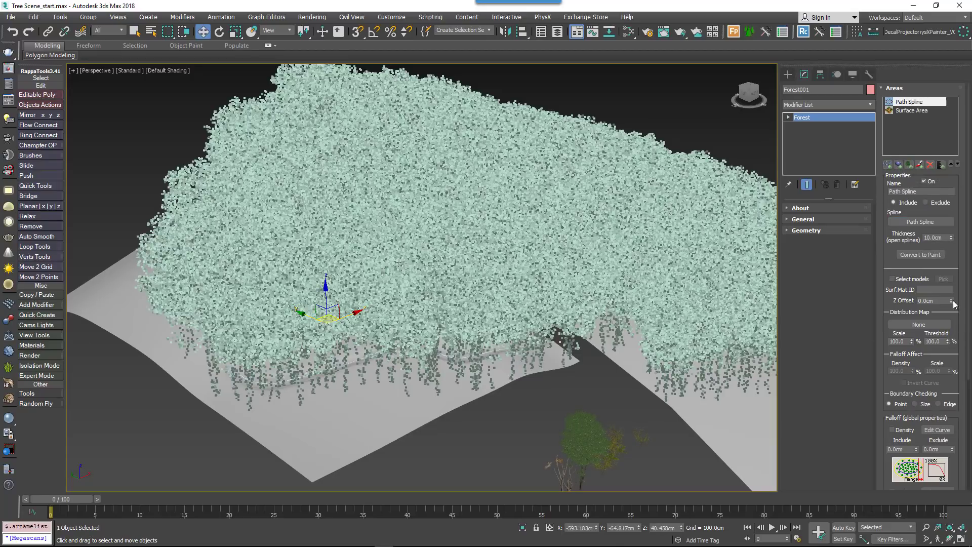
- Make the Path Spline area exclude trees, with an open-spline thickness of about 330 cm
{"action": "left_click", "coordinate": [937, 203]}
{"action": "left_click_drag", "start_coordinate": [952, 237], "coordinate": [948, 89]}
{"action": "left_click_drag", "start_coordinate": [822, 310], "coordinate": [710, 147]}
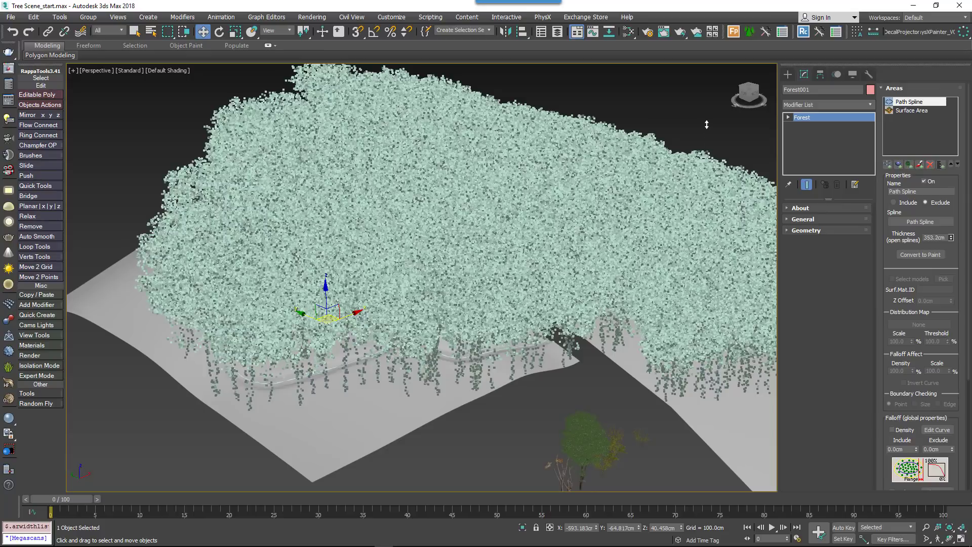
{"action": "left_click_drag", "start_coordinate": [714, 184], "coordinate": [715, 247]}
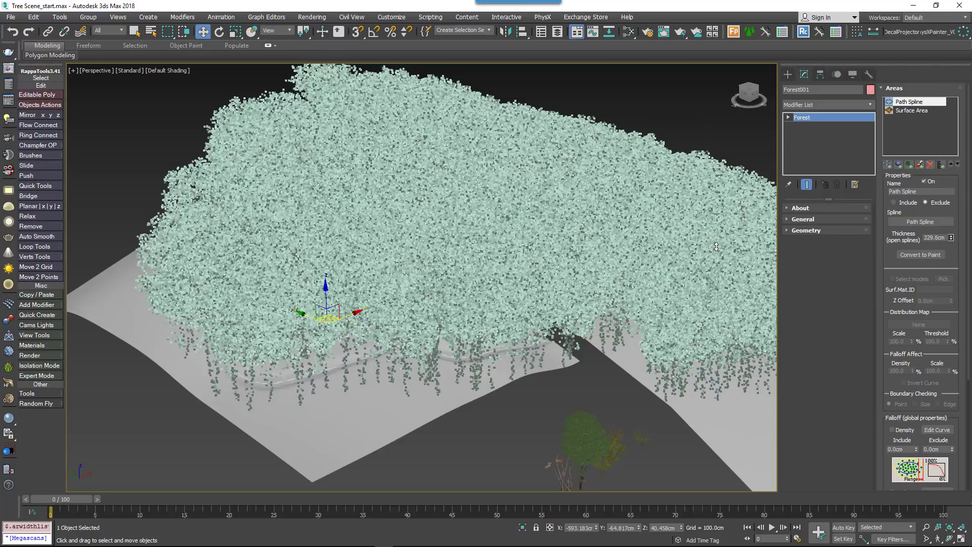
- Add an object area to the forest's areas and pick Building as the excluded object
{"action": "left_click", "coordinate": [897, 165]}
{"action": "middle_click_drag", "start_coordinate": [576, 307], "coordinate": [510, 286], "text": "alt"}
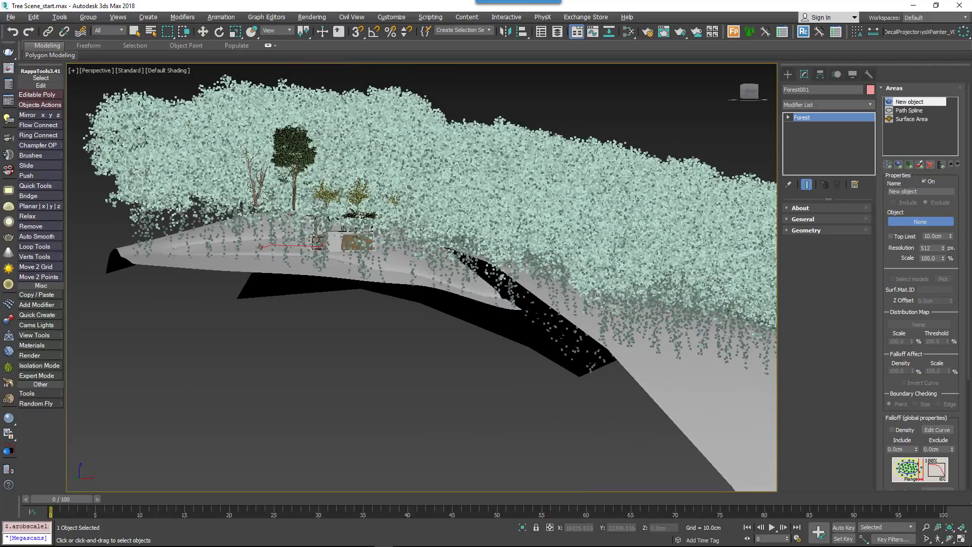
{"action": "key", "text": "w"}
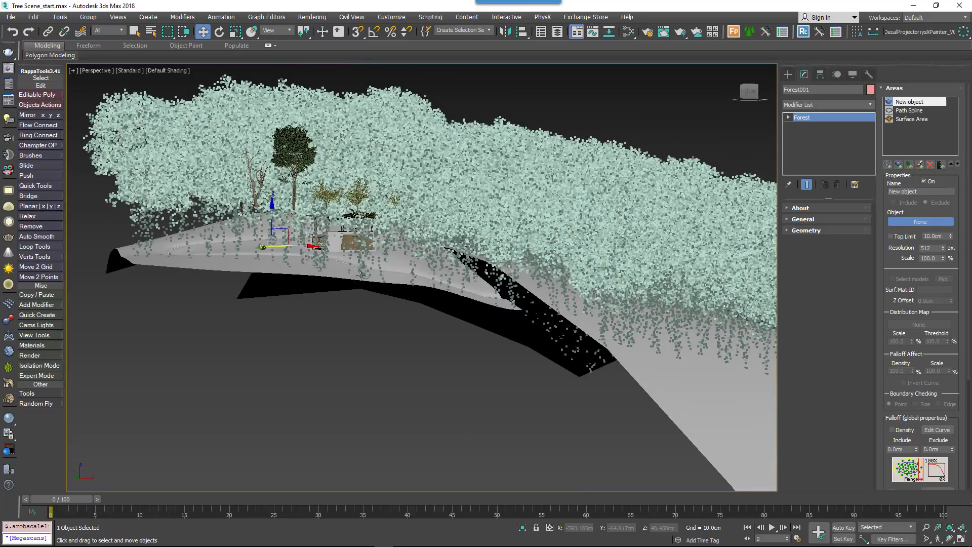
{"action": "middle_click_drag", "start_coordinate": [402, 315], "coordinate": [727, 327], "text": "alt"}
{"action": "left_click", "coordinate": [555, 292]}
- Set the Building area's resolution to 1024 px and its scale to 100%
{"action": "left_click_drag", "start_coordinate": [943, 259], "coordinate": [900, 248]}
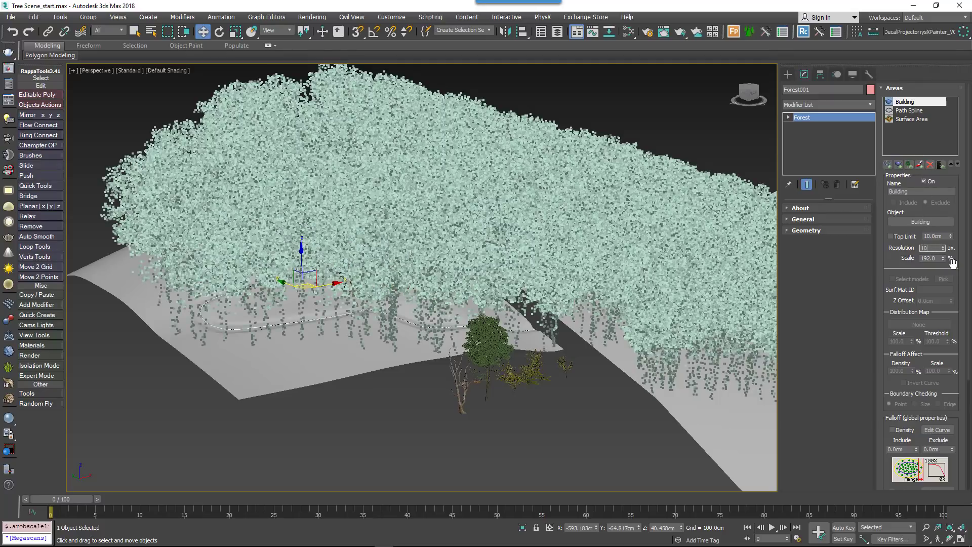
{"action": "key", "text": "Tab"}
{"action": "type", "text": "100"}
{"action": "key", "text": "Return"}
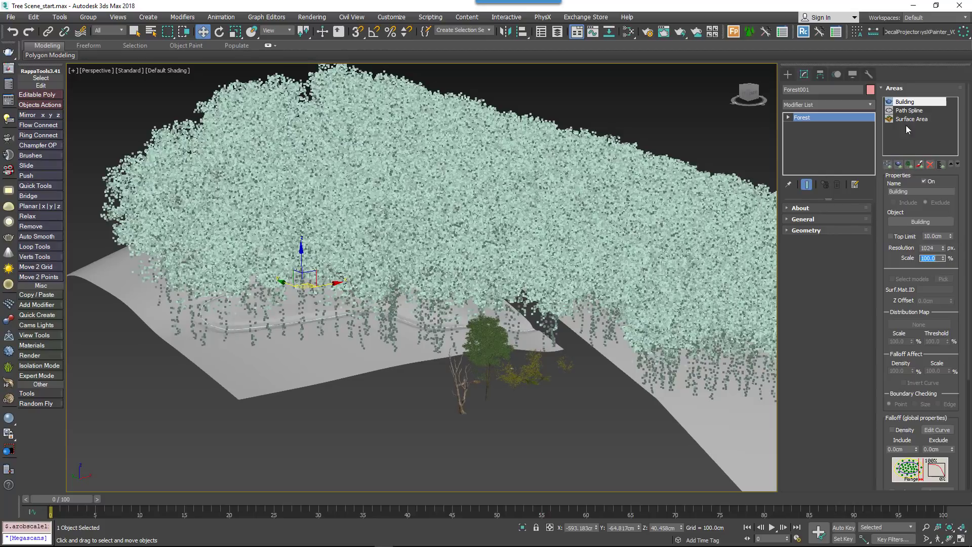
- Thin out the forest by setting the distribution map's X density to 19000 cm
{"action": "left_click", "coordinate": [902, 88]}
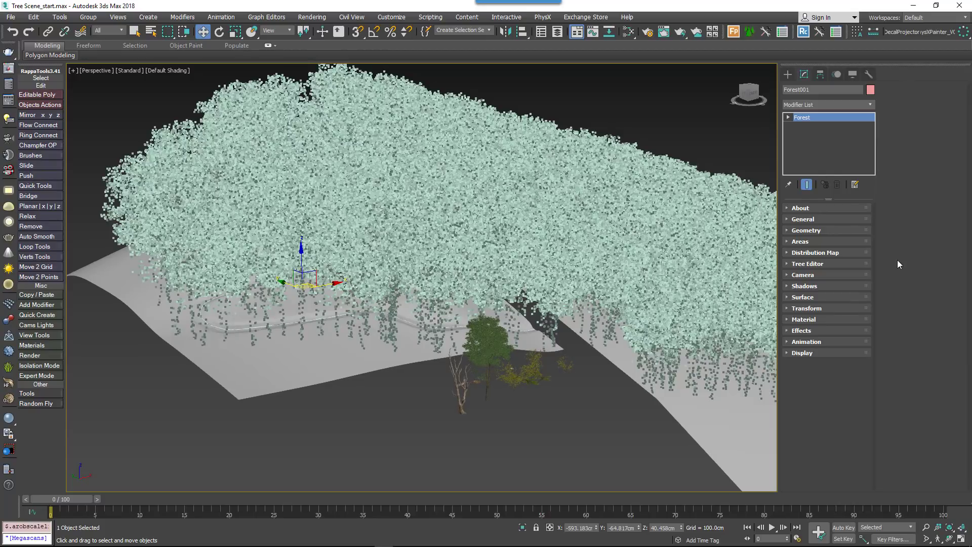
{"action": "left_click", "coordinate": [824, 252]}
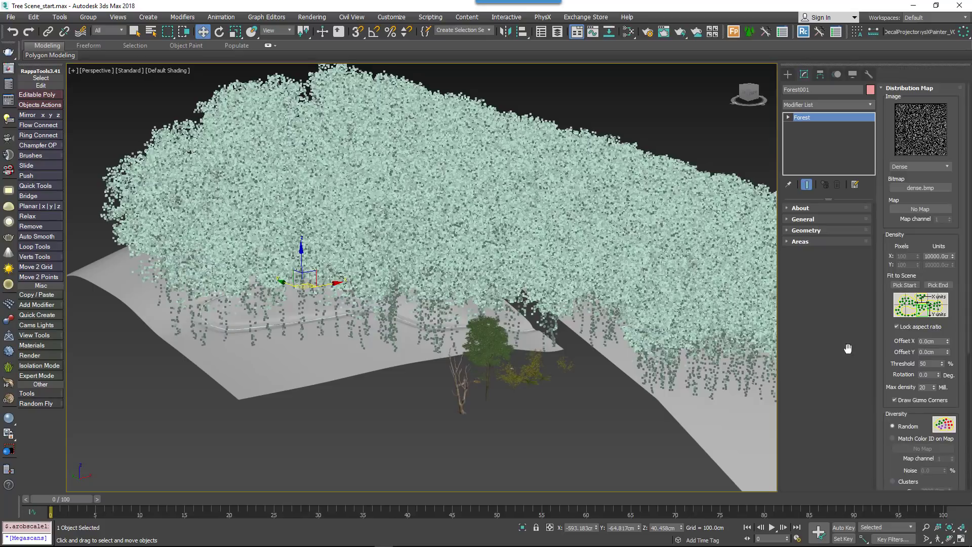
{"action": "left_click_drag", "start_coordinate": [953, 256], "coordinate": [953, 253]}
{"action": "double_click", "coordinate": [944, 258]}
{"action": "type", "text": "19000"}
{"action": "key", "text": "Return"}
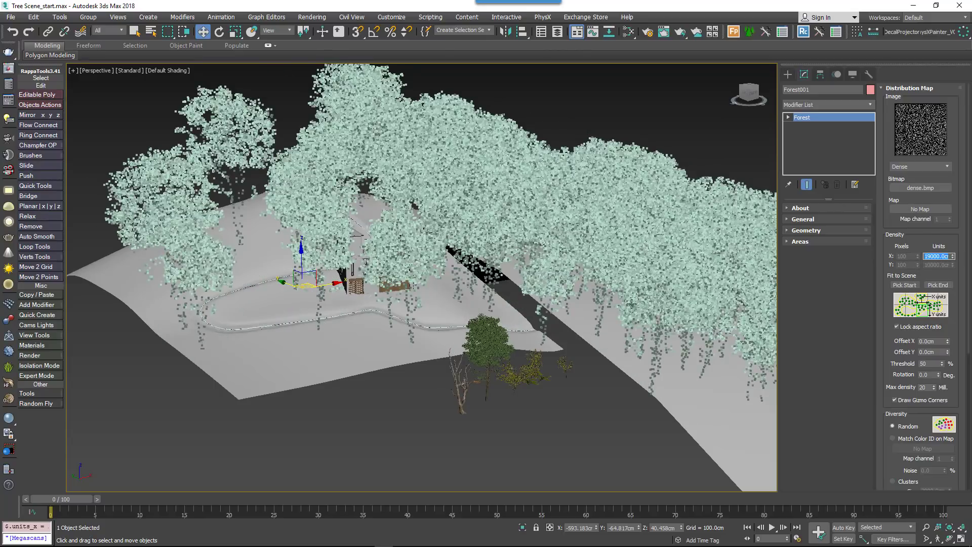
- Adjust the distribution map through PhysCamera001, resetting the X offset to 0 and setting the Y offset to about 438 cm
{"action": "middle_click_drag", "start_coordinate": [374, 289], "coordinate": [498, 339], "text": "alt"}
{"action": "mouse_move", "coordinate": [947, 341]}
{"action": "left_mouse_down"}
{"action": "mouse_move", "coordinate": [948, 330]}
{"action": "mouse_move", "coordinate": [952, 347]}
{"action": "mouse_move", "coordinate": [957, 339]}
{"action": "mouse_move", "coordinate": [957, 319]}
{"action": "mouse_move", "coordinate": [947, 361]}
{"action": "left_mouse_up"}
{"action": "middle_click_drag", "start_coordinate": [392, 352], "coordinate": [429, 337], "text": "alt"}
{"action": "key", "text": "c"}
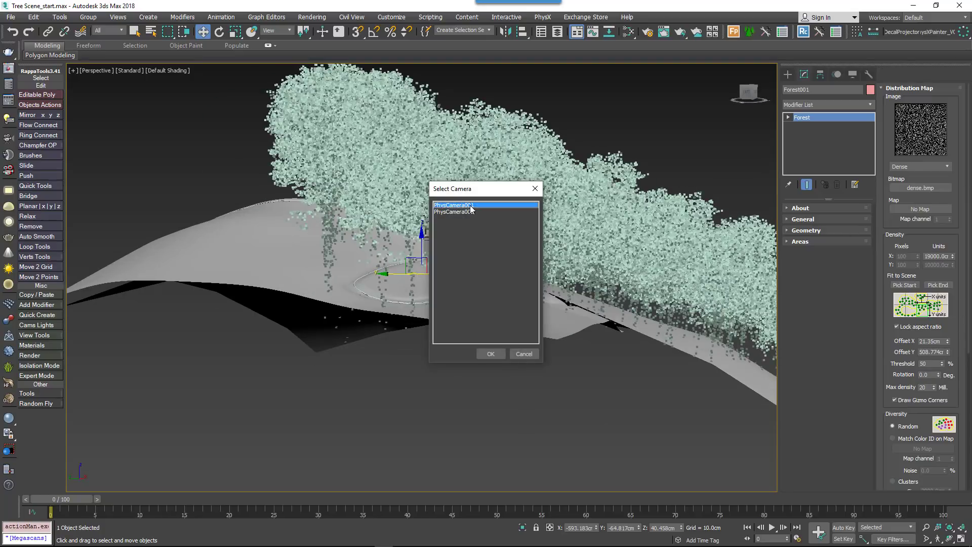
{"action": "double_click", "coordinate": [473, 207]}
{"action": "right_click", "coordinate": [947, 341]}
{"action": "mouse_move", "coordinate": [947, 351]}
{"action": "left_mouse_down"}
{"action": "mouse_move", "coordinate": [948, 379]}
{"action": "mouse_move", "coordinate": [949, 366]}
{"action": "left_mouse_up"}
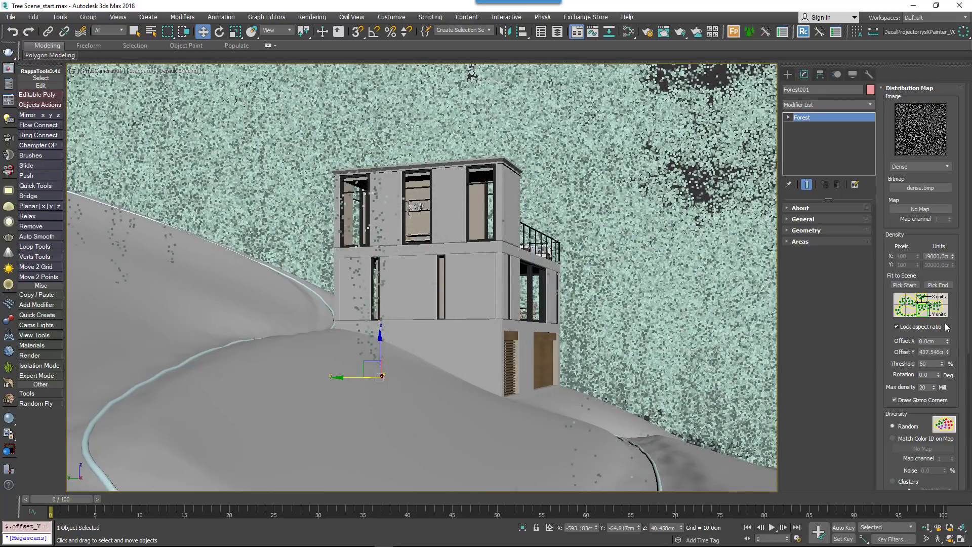
- Switch the forest's Tree Editor to Custom Edit mode, accepting the change and declining to include camera-clipped items
{"action": "left_click", "coordinate": [890, 89]}
{"action": "left_click", "coordinate": [811, 264]}
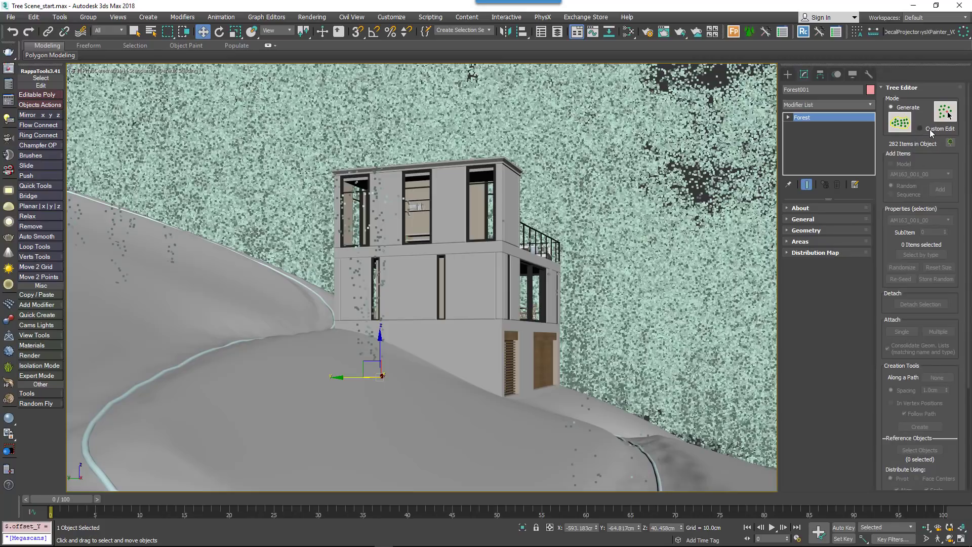
{"action": "left_click", "coordinate": [929, 129]}
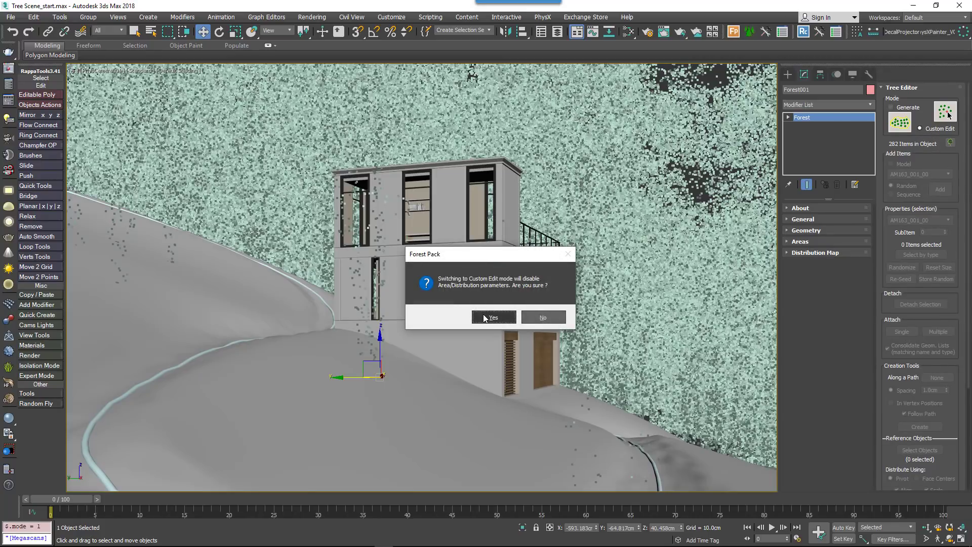
{"action": "left_click_drag", "start_coordinate": [478, 256], "coordinate": [444, 251]}
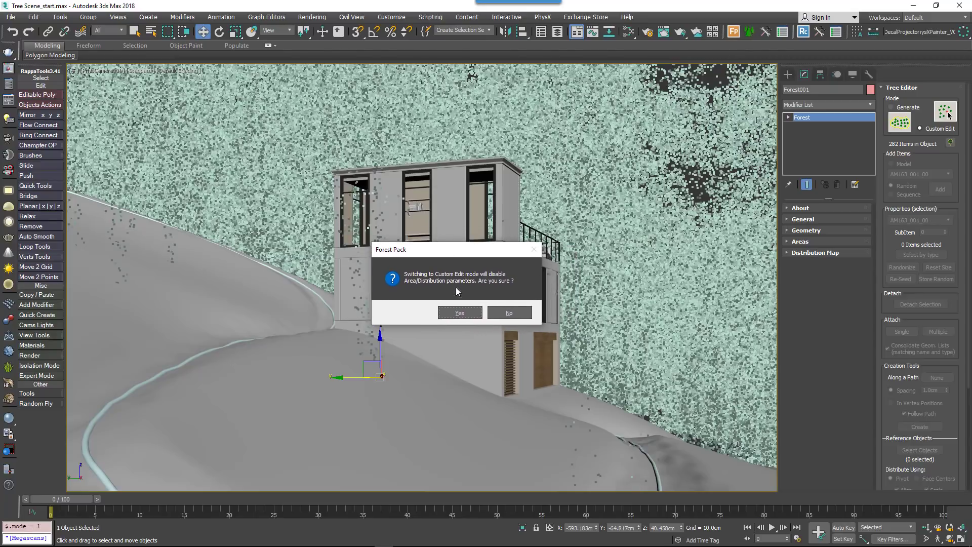
{"action": "left_click", "coordinate": [458, 313]}
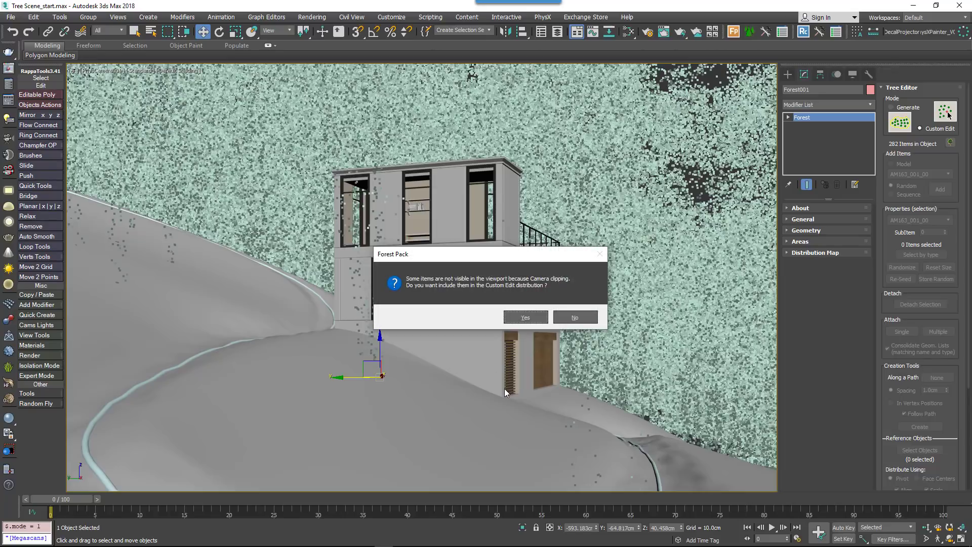
{"action": "left_click_drag", "start_coordinate": [458, 258], "coordinate": [455, 238]}
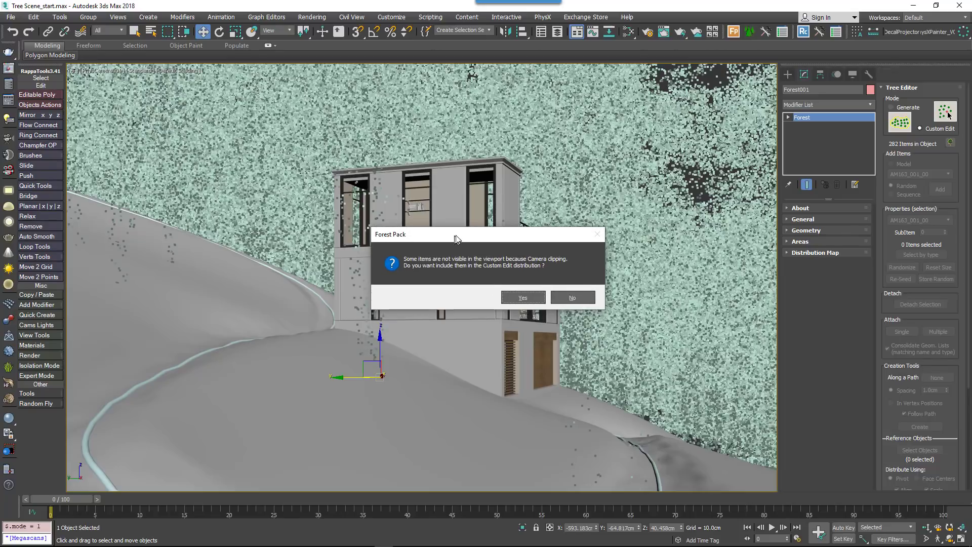
{"action": "left_click", "coordinate": [585, 300]}
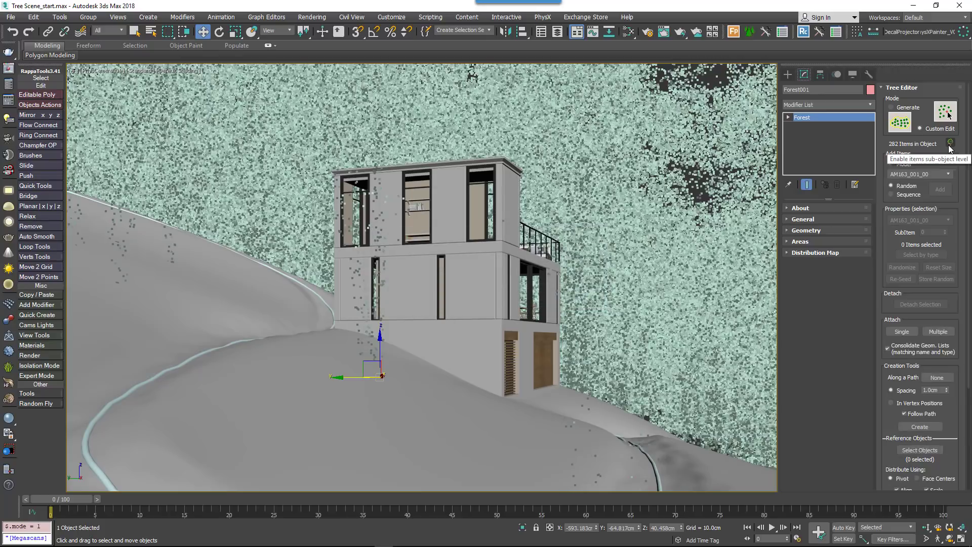
- Delete the unwanted tree item in front of the house and reposition another tree in the perspective view
{"action": "left_click", "coordinate": [571, 463]}
{"action": "key", "text": "Delete"}
{"action": "key", "text": "p"}
{"action": "key", "text": "z"}
{"action": "middle_click_drag", "start_coordinate": [548, 427], "coordinate": [434, 378], "text": "alt"}
{"action": "scroll", "coordinate": [400, 363], "scroll_direction": "up", "scroll_amount": 3}
{"action": "scroll", "coordinate": [438, 335], "scroll_direction": "up", "scroll_amount": 2}
{"action": "left_click_drag", "start_coordinate": [418, 333], "coordinate": [322, 400]}
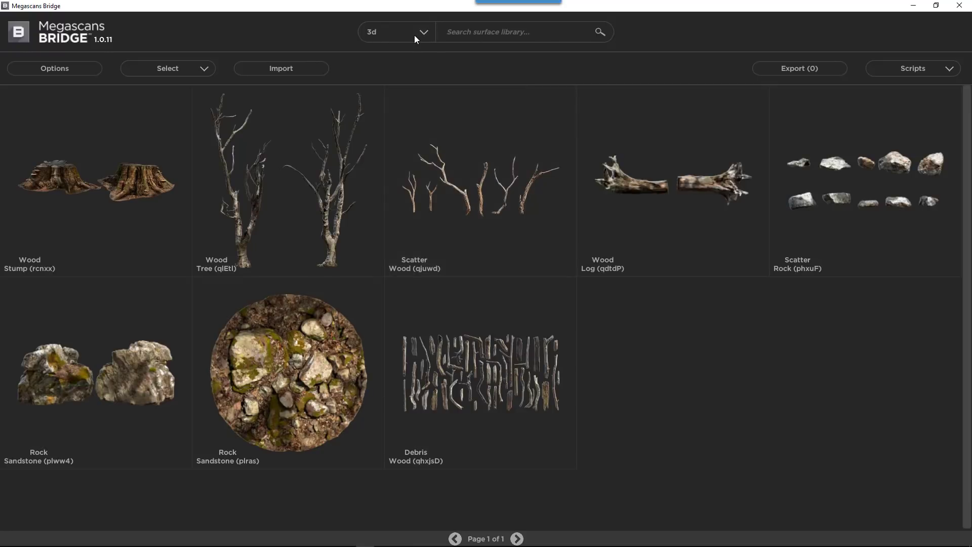
- In Megascans Bridge, browse the whole library, filter it to 3d assets and select the Wood Stump (rcnxx)
{"action": "left_click", "coordinate": [415, 35]}
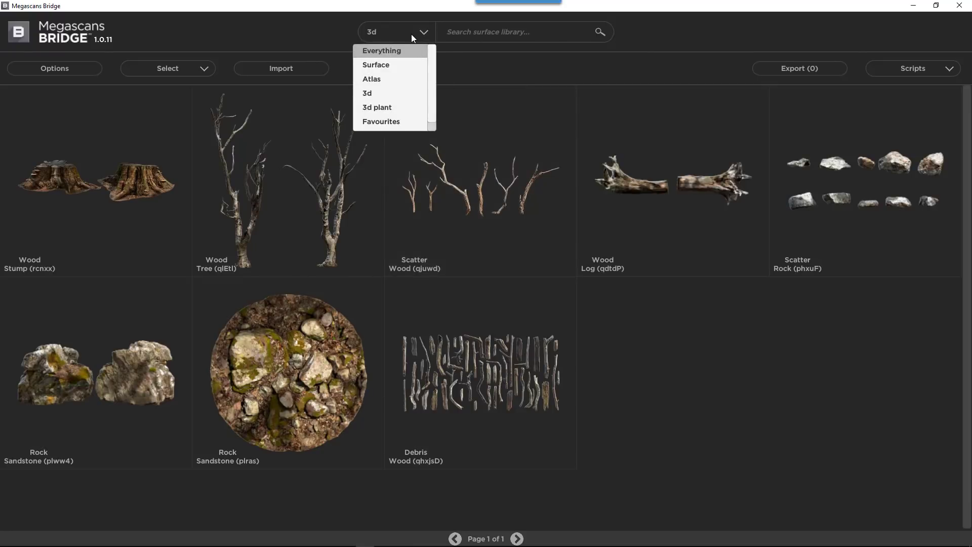
{"action": "key", "text": "Return"}
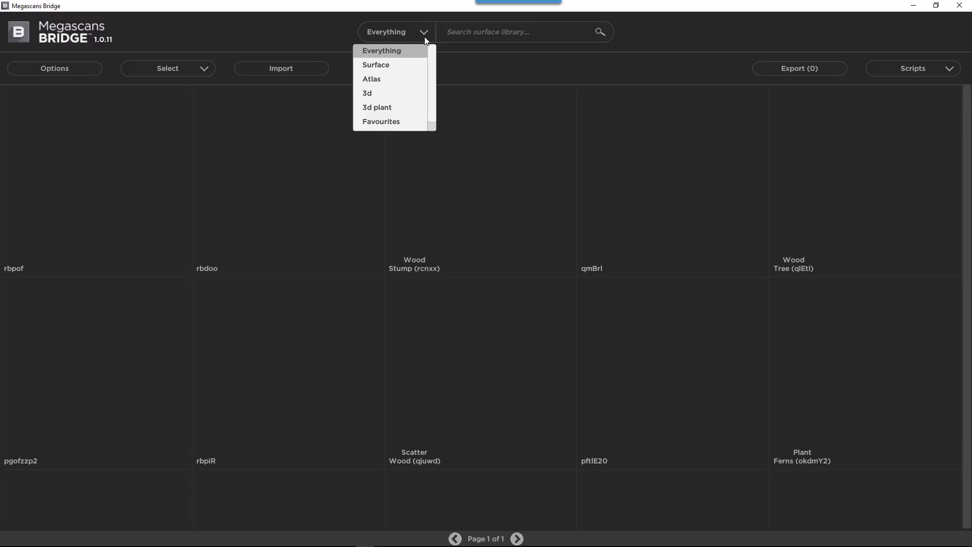
{"action": "left_click", "coordinate": [418, 35]}
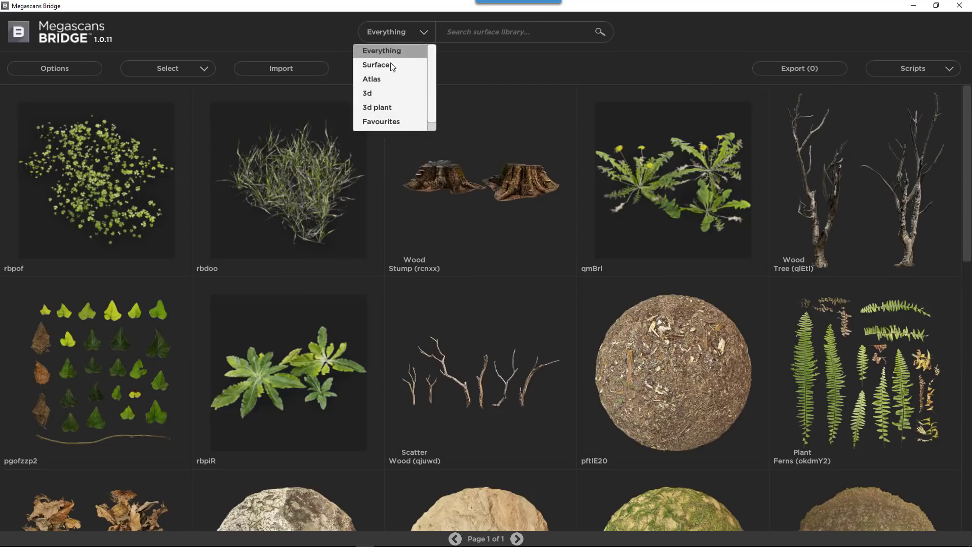
{"action": "left_click", "coordinate": [382, 91]}
{"action": "left_click", "coordinate": [31, 232]}
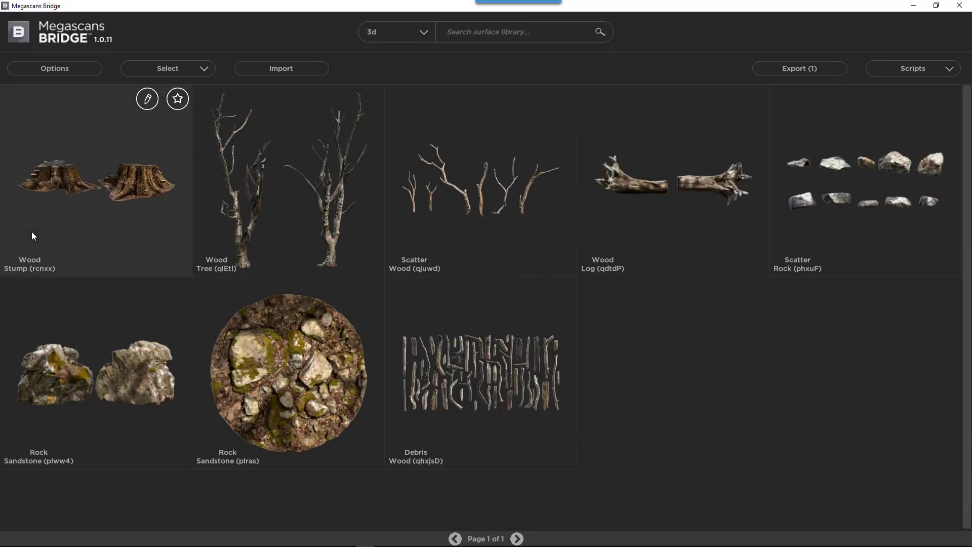
- Send the Wood Stump to 3ds Max with the Vray (GGX)(3d) script, using the lod0 fbx model and images from the source folder
{"action": "left_click", "coordinate": [940, 69]}
{"action": "mouse_move", "coordinate": [906, 103]}
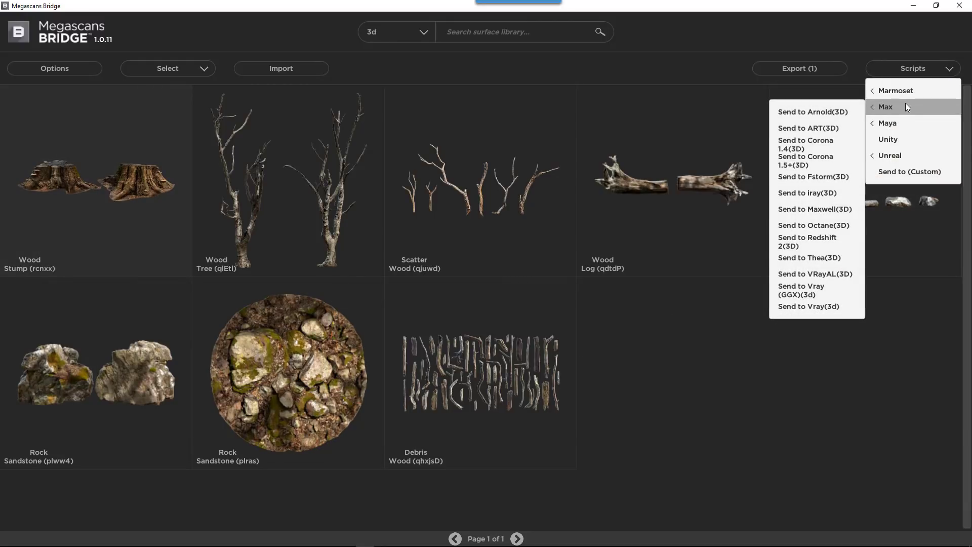
{"action": "left_click", "coordinate": [804, 291]}
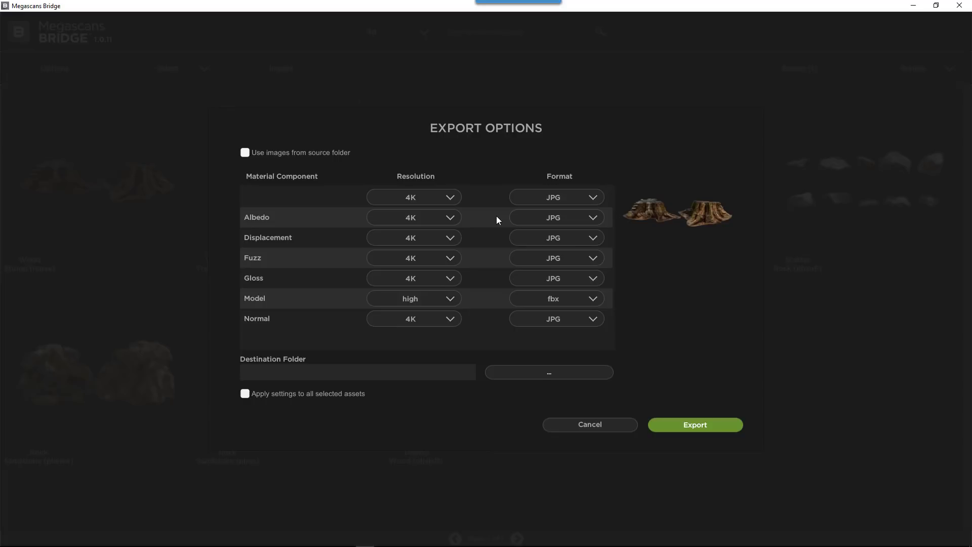
{"action": "left_click", "coordinate": [445, 299]}
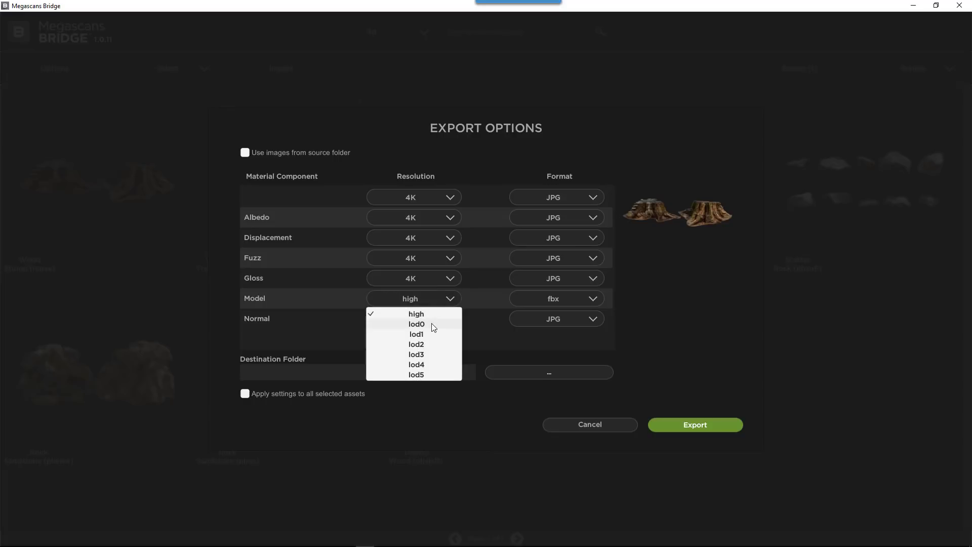
{"action": "left_click", "coordinate": [431, 324]}
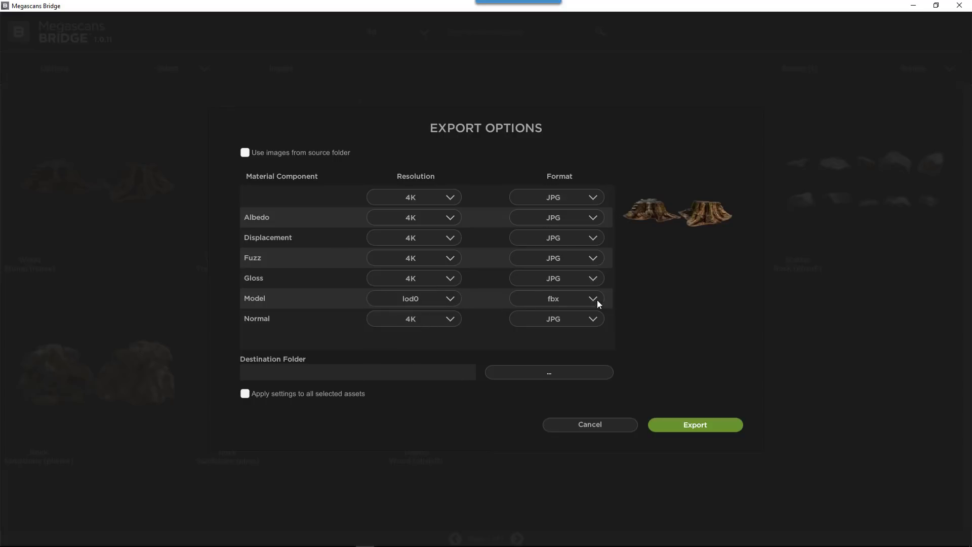
{"action": "left_click", "coordinate": [245, 152]}
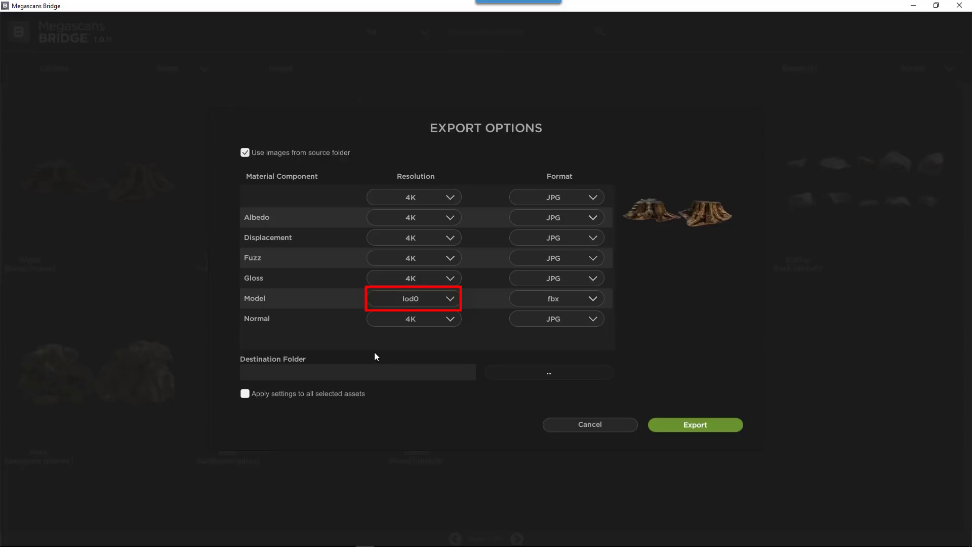
{"action": "left_click", "coordinate": [695, 425]}
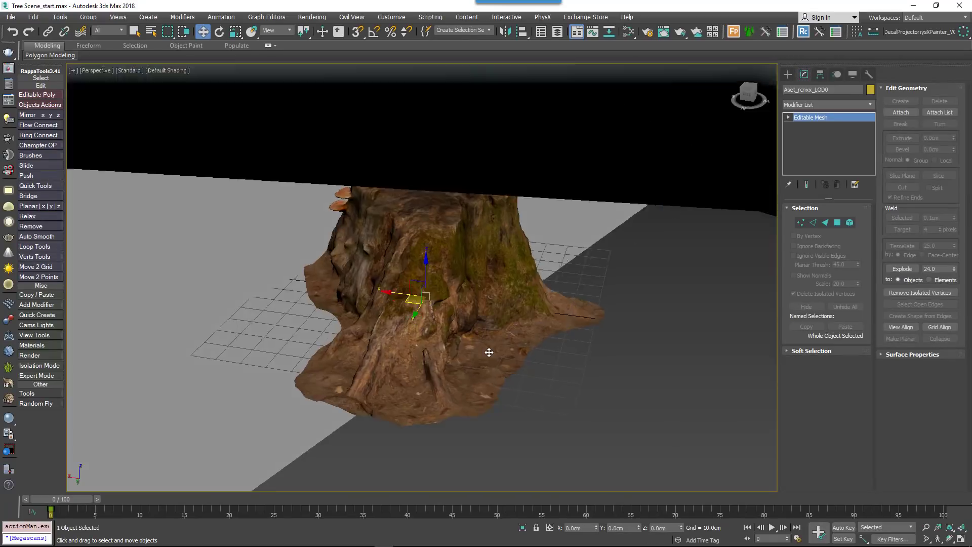
- In 3ds Max, move the imported stump into place beside the dead tree, wood log and sandstone rock assets
{"action": "middle_click_drag", "start_coordinate": [489, 352], "coordinate": [526, 380], "text": "alt"}
{"action": "scroll", "coordinate": [527, 380], "scroll_direction": "down", "scroll_amount": 15}
{"action": "left_click_drag", "start_coordinate": [305, 331], "coordinate": [259, 138]}
{"action": "key", "text": "z"}
{"action": "scroll", "coordinate": [405, 273], "scroll_direction": "down", "scroll_amount": 5}
{"action": "middle_click_drag", "start_coordinate": [405, 274], "coordinate": [466, 400], "text": "alt"}
{"action": "scroll", "coordinate": [451, 312], "scroll_direction": "up", "scroll_amount": 2}
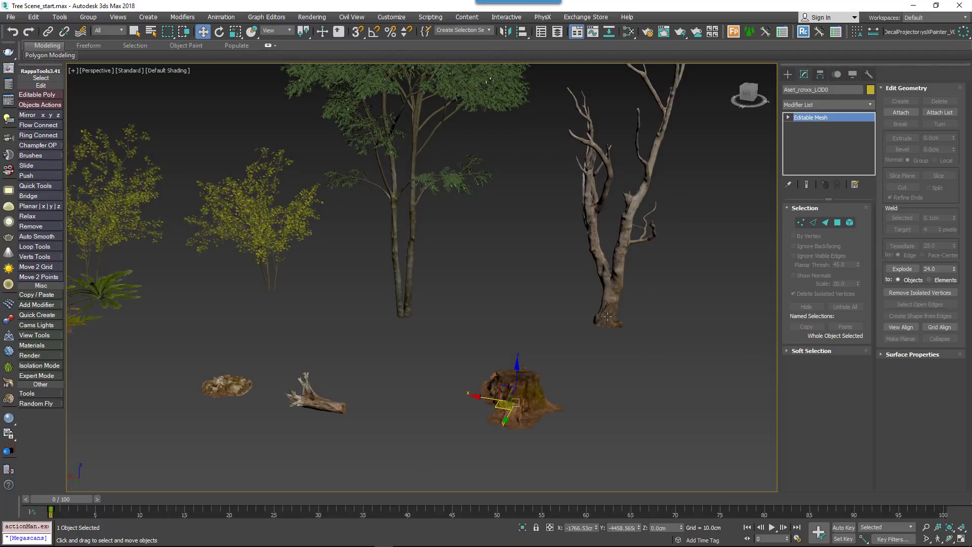
{"action": "left_click", "coordinate": [607, 317]}
{"action": "left_click", "coordinate": [537, 399]}
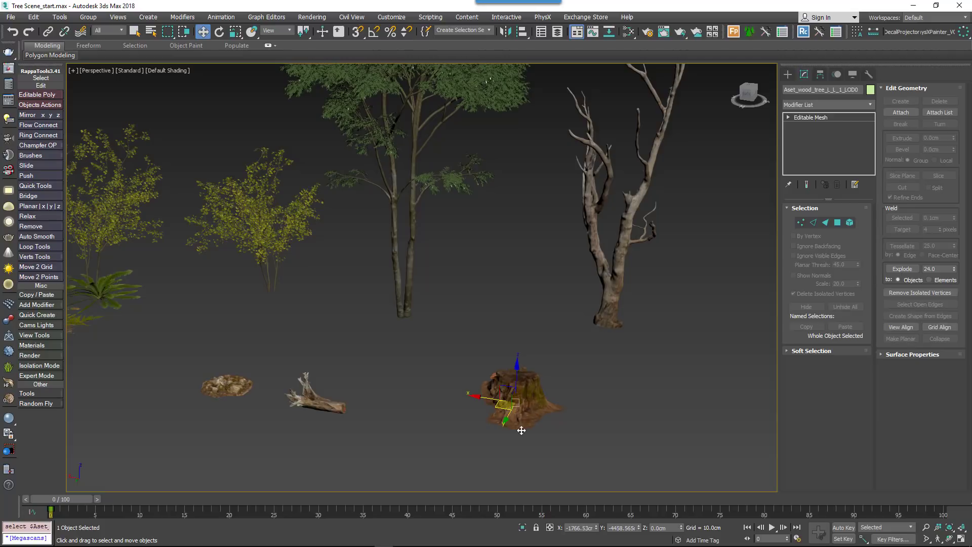
{"action": "left_click", "coordinate": [321, 400]}
{"action": "left_click", "coordinate": [236, 386]}
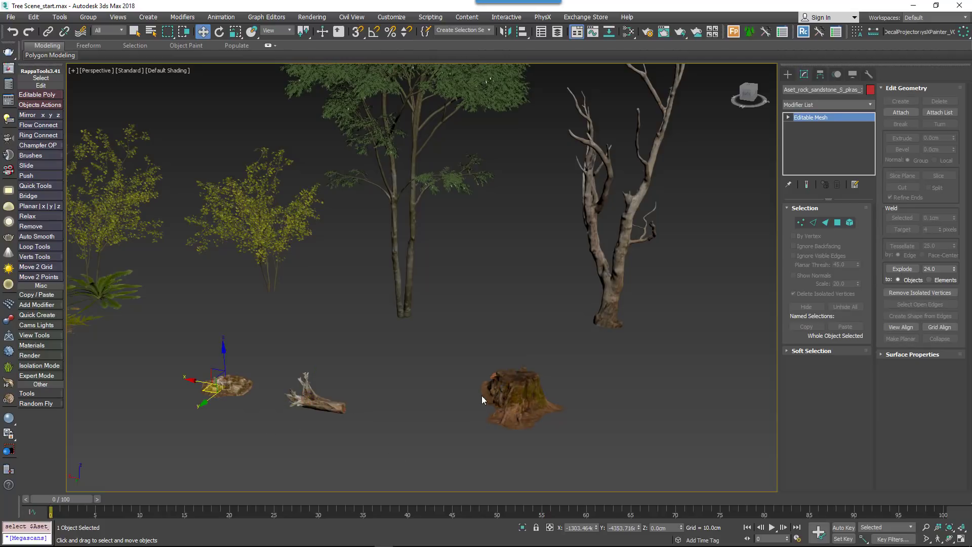
{"action": "left_click", "coordinate": [631, 403]}
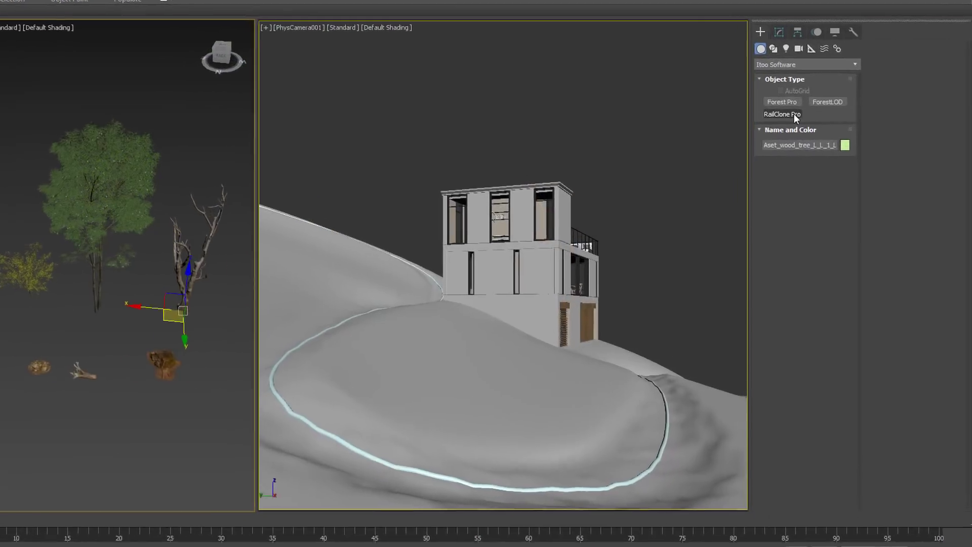
- Create a Forest Pro object in Custom Edit mode with AutoGrid, placing its first item on the terrain inside the road loop
{"action": "left_click", "coordinate": [806, 135]}
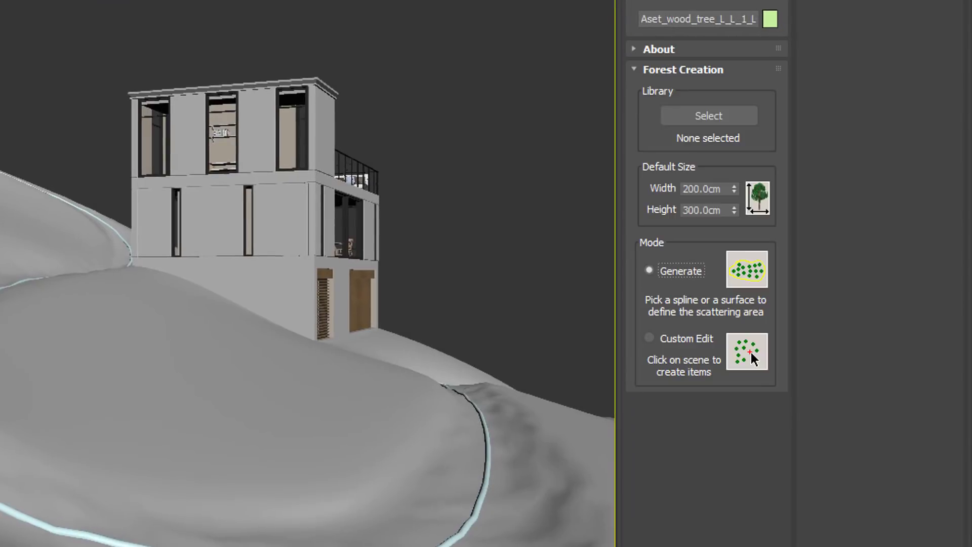
{"action": "left_click", "coordinate": [673, 338]}
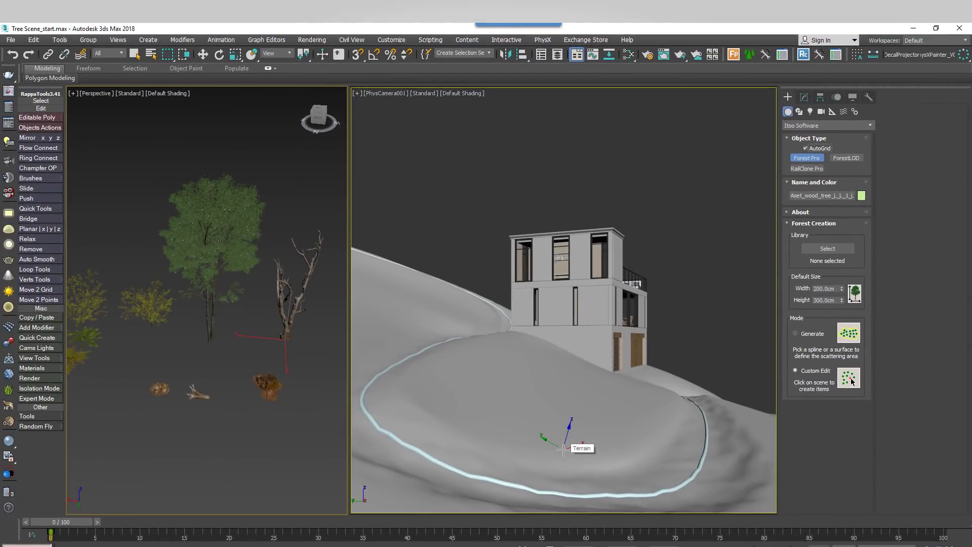
{"action": "left_click", "coordinate": [562, 449]}
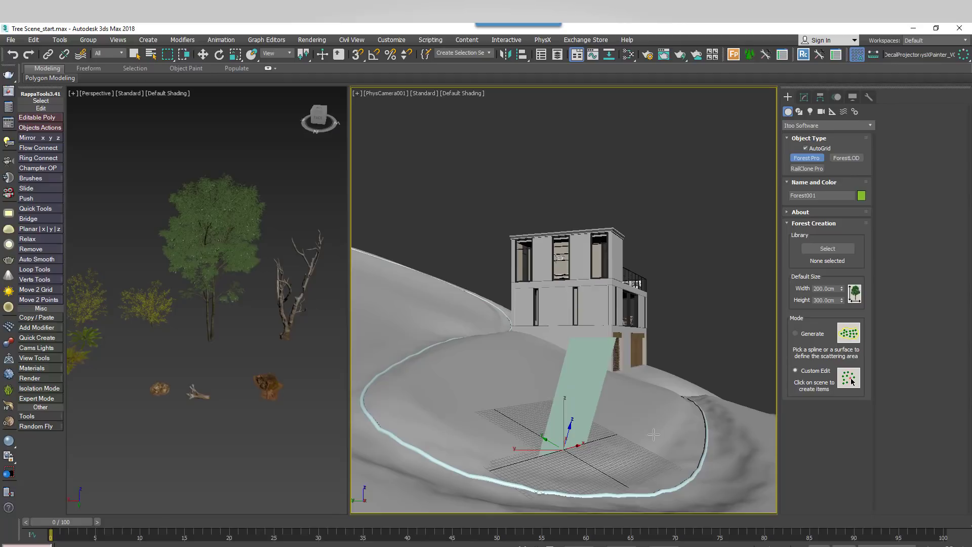
{"action": "right_click", "coordinate": [681, 348]}
- Change the forest's default geometry item to a Custom Object using the dead wood tree
{"action": "left_click", "coordinate": [805, 97]}
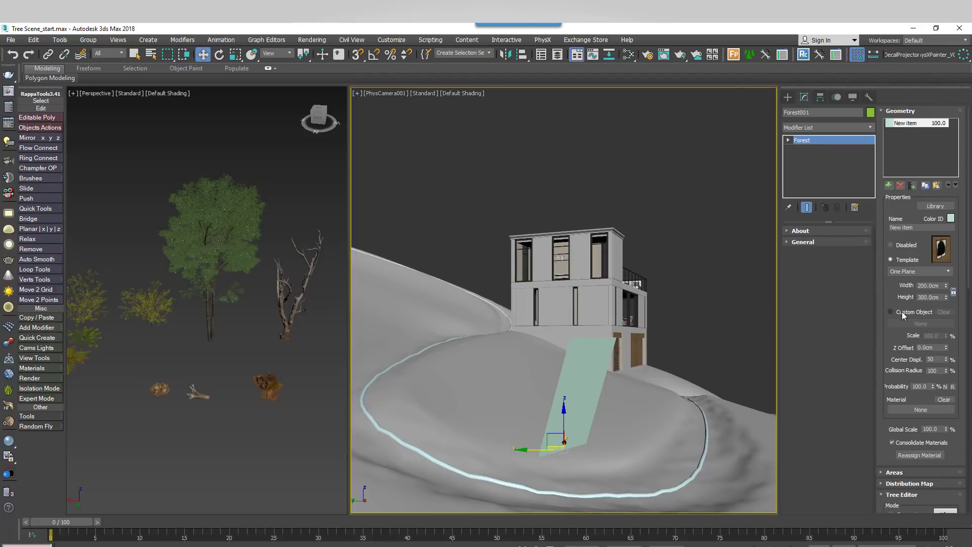
{"action": "left_click", "coordinate": [901, 311]}
{"action": "left_click", "coordinate": [902, 324]}
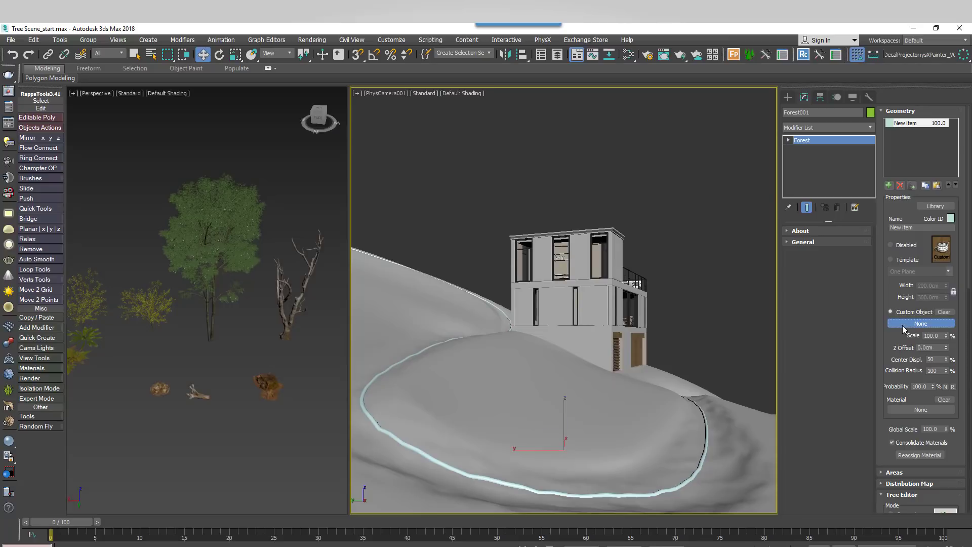
{"action": "left_click", "coordinate": [287, 334]}
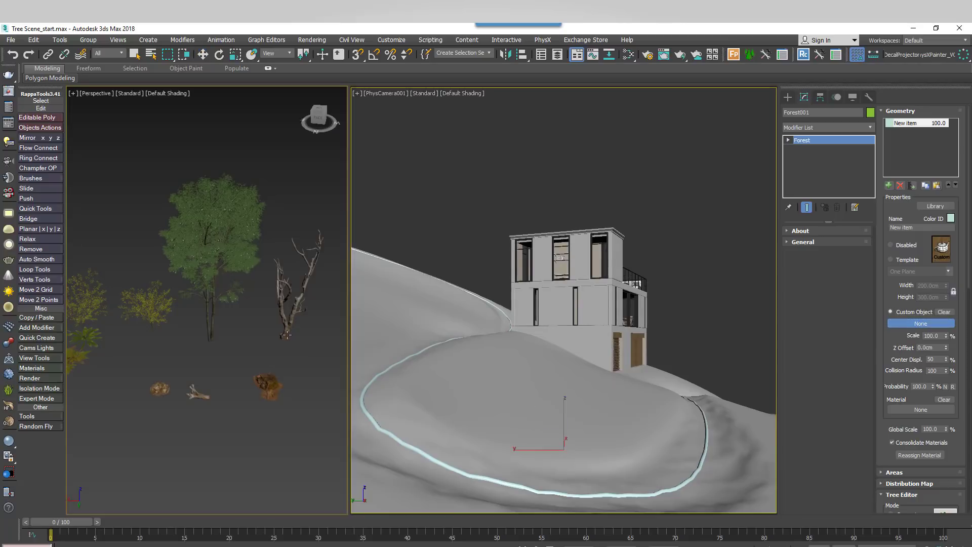
{"action": "left_click", "coordinate": [535, 332]}
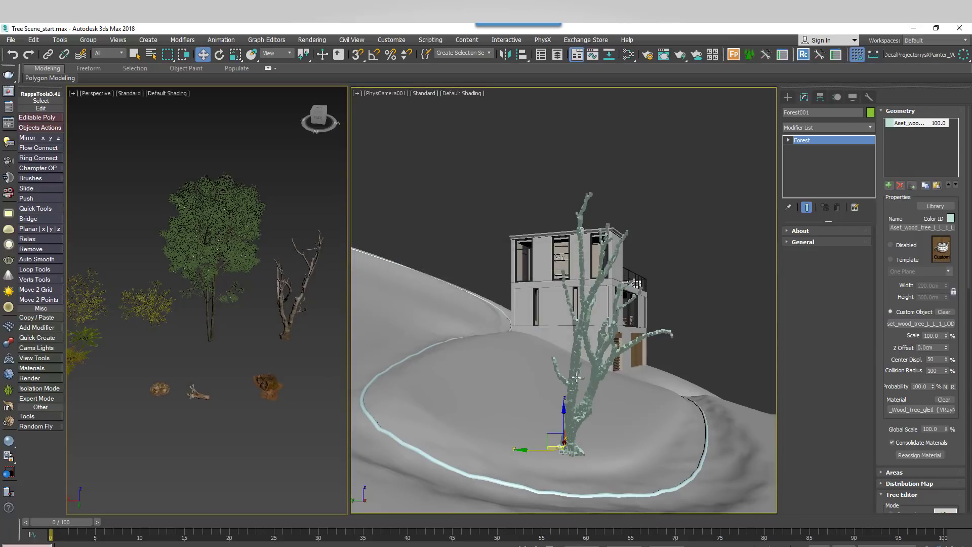
- Add three more custom geometry items to the forest: the stump, the wood log and the sandstone rock
{"action": "left_click", "coordinate": [889, 185]}
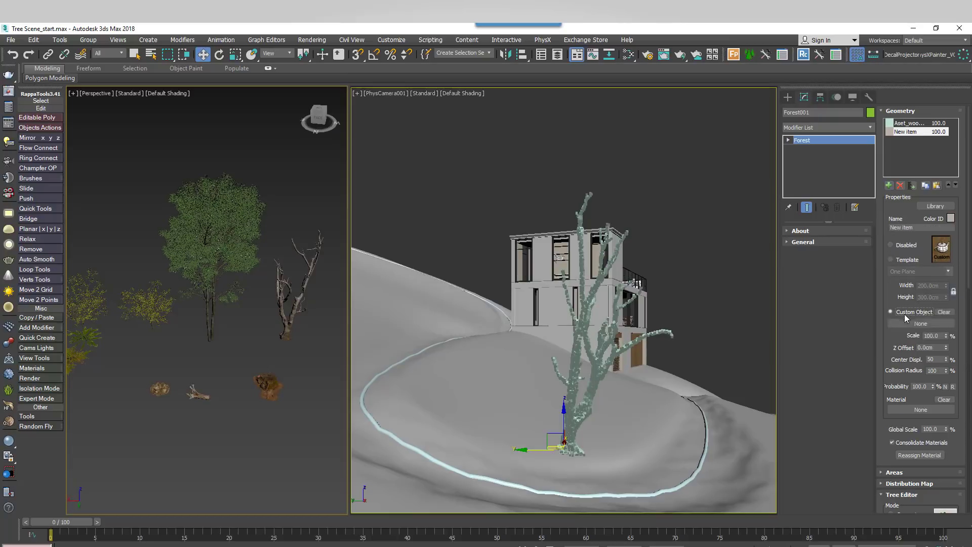
{"action": "left_click", "coordinate": [268, 391]}
{"action": "left_click", "coordinate": [889, 185]}
{"action": "left_click", "coordinate": [197, 394]}
{"action": "left_click", "coordinate": [889, 185]}
{"action": "left_click", "coordinate": [266, 400]}
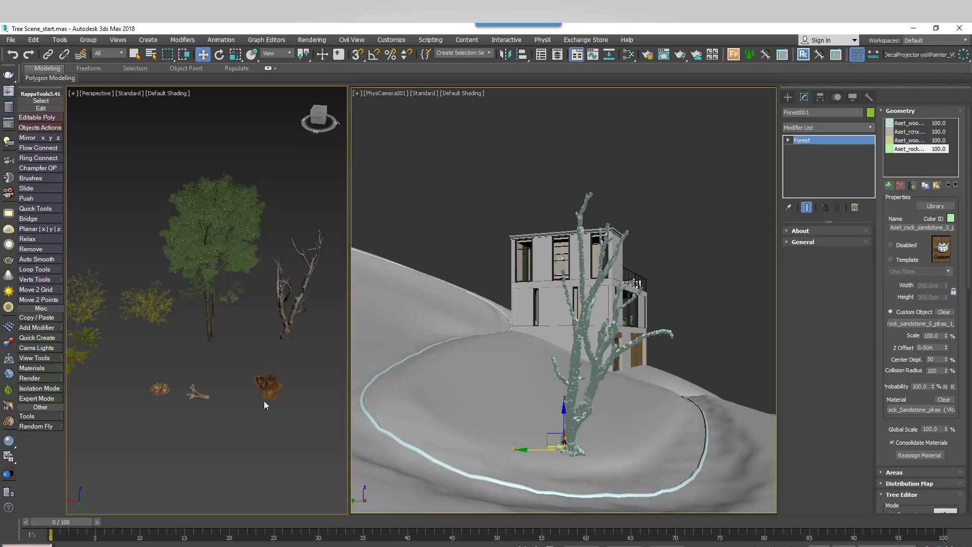
- Enable tree-level editing in the forest's Tree Editor and select the dead tree item
{"action": "left_click", "coordinate": [898, 111]}
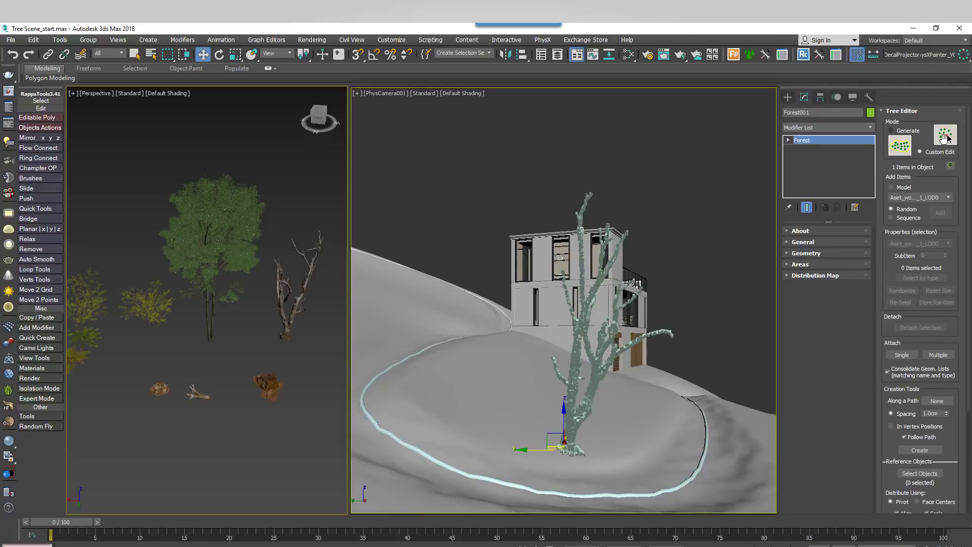
{"action": "left_click", "coordinate": [948, 154]}
{"action": "left_click", "coordinate": [950, 167]}
{"action": "left_click", "coordinate": [569, 440]}
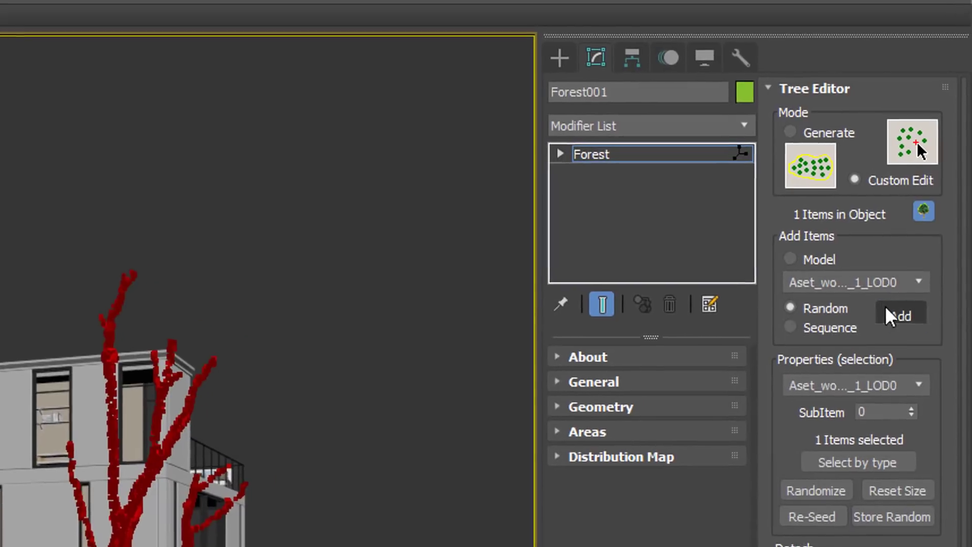
- Add a wood log item by specific Model on the terrain outside the road bend and adjust its position
{"action": "left_click", "coordinate": [889, 317]}
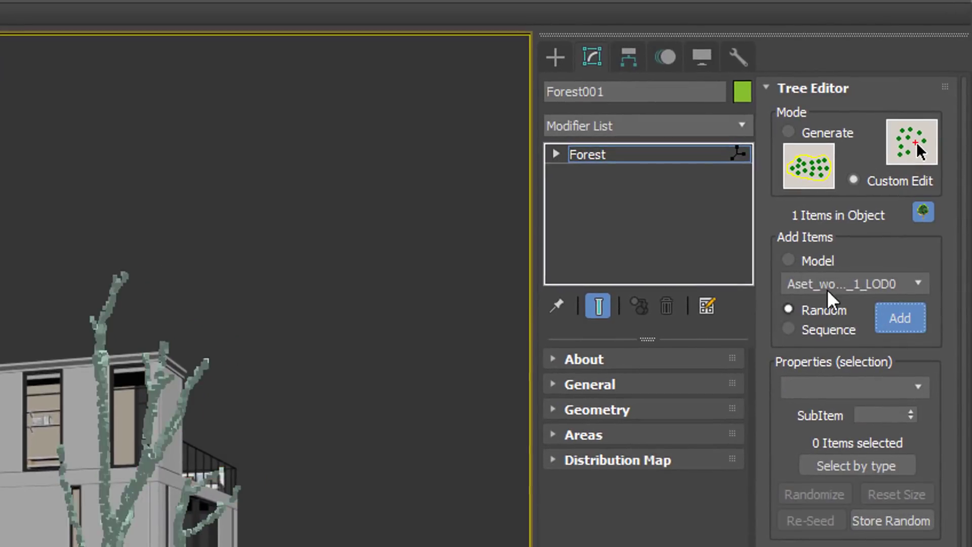
{"action": "left_click", "coordinate": [805, 262]}
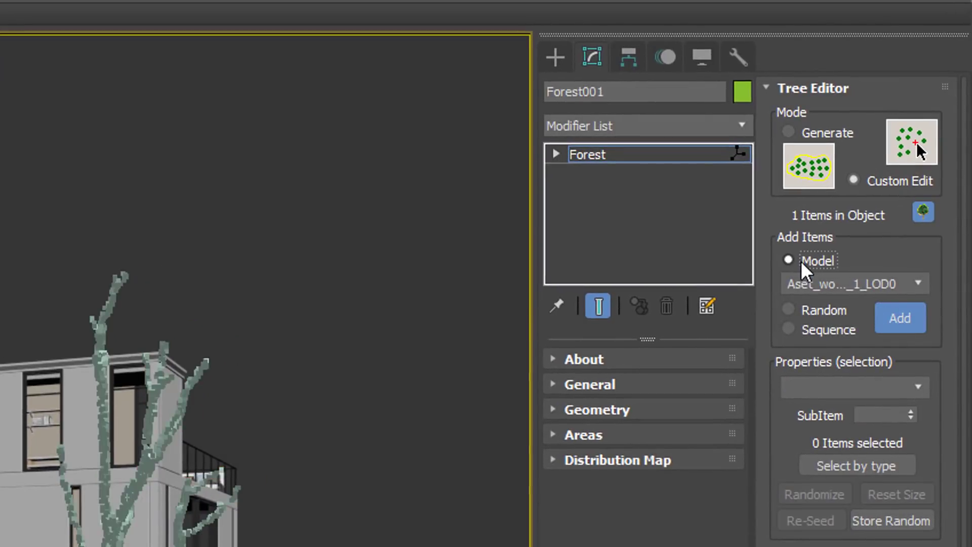
{"action": "left_click", "coordinate": [881, 286]}
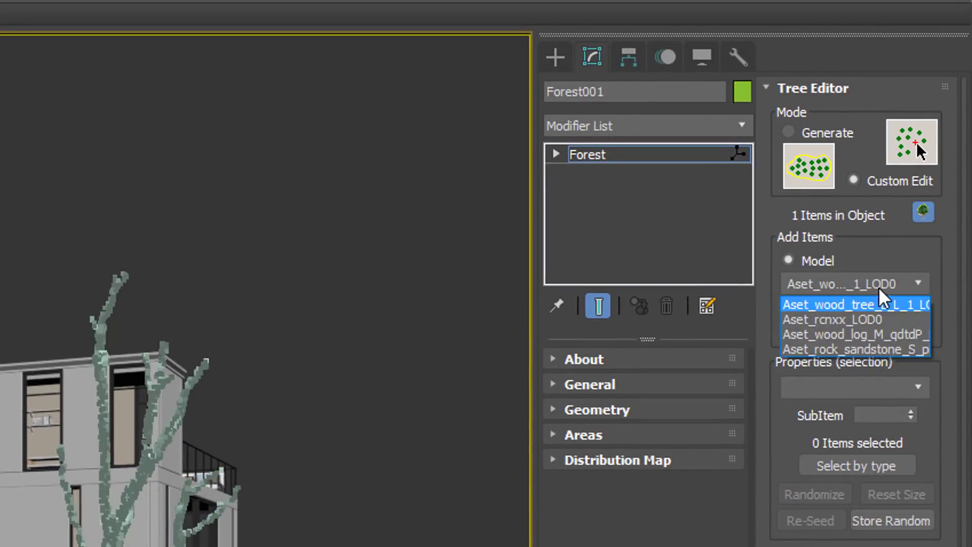
{"action": "left_click", "coordinate": [868, 337]}
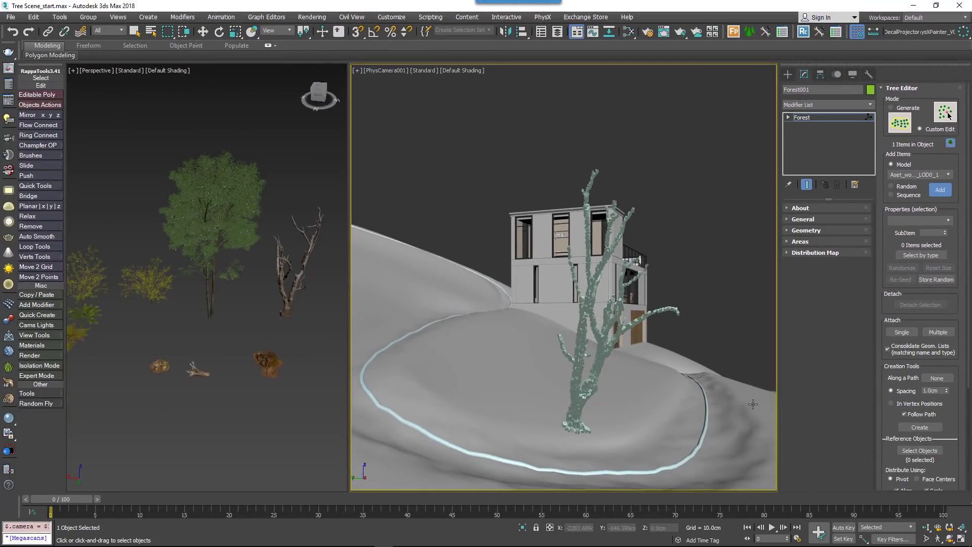
{"action": "left_click", "coordinate": [752, 404]}
{"action": "right_click", "coordinate": [763, 401]}
{"action": "key", "text": "w"}
{"action": "left_click_drag", "start_coordinate": [754, 409], "coordinate": [760, 413]}
- Copy the dead tree item onto the hillside beside the house, beyond the road, and rotate the copy
{"action": "left_click", "coordinate": [577, 415]}
{"action": "mouse_move", "coordinate": [552, 422]}
{"action": "left_mouse_down", "text": "shift"}
{"action": "mouse_move", "coordinate": [473, 413]}
{"action": "mouse_move", "coordinate": [458, 344]}
{"action": "left_mouse_up", "text": "shift"}
{"action": "left_click_drag", "start_coordinate": [472, 311], "coordinate": [452, 260]}
{"action": "key", "text": "p"}
{"action": "key", "text": "z"}
{"action": "scroll", "coordinate": [474, 303], "scroll_direction": "down", "scroll_amount": 4}
{"action": "middle_click_drag", "start_coordinate": [474, 302], "coordinate": [512, 329], "text": "alt"}
{"action": "mouse_move", "coordinate": [511, 330]}
{"action": "left_mouse_down"}
{"action": "mouse_move", "coordinate": [515, 305]}
{"action": "mouse_move", "coordinate": [515, 329]}
{"action": "left_mouse_up"}
{"action": "middle_click_drag", "start_coordinate": [515, 329], "coordinate": [543, 357], "text": "alt"}
{"action": "key", "text": "e"}
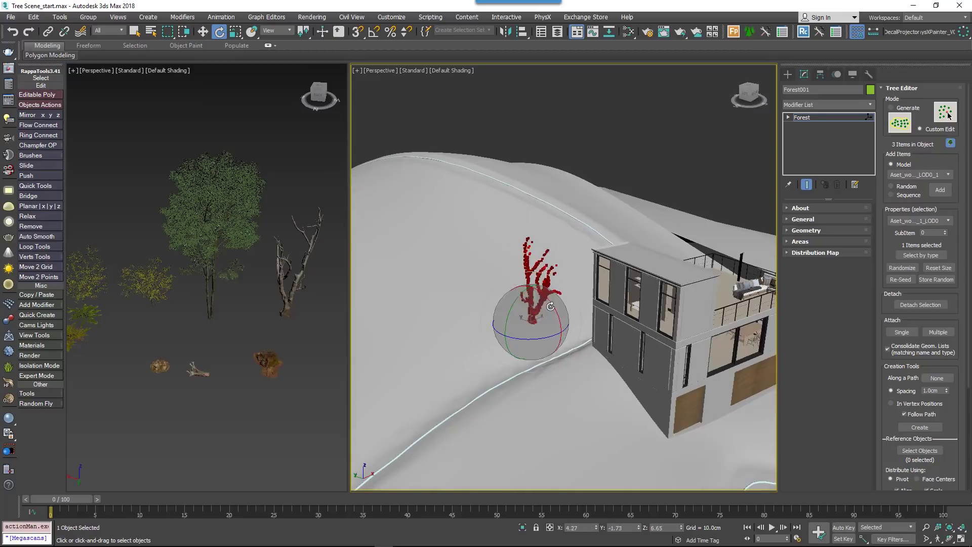
{"action": "scroll", "coordinate": [532, 339], "scroll_direction": "down", "scroll_amount": 3}
- Move the original dead tree item onto the slope outside the road bend and adjust its orientation
{"action": "key", "text": "w"}
{"action": "left_click", "coordinate": [506, 432]}
{"action": "left_click_drag", "start_coordinate": [505, 433], "coordinate": [552, 464]}
{"action": "key", "text": "e"}
{"action": "key", "text": "w"}
{"action": "middle_click_drag", "start_coordinate": [578, 444], "coordinate": [572, 395], "text": "alt"}
{"action": "left_click", "coordinate": [531, 421]}
{"action": "scroll", "coordinate": [544, 410], "scroll_direction": "up", "scroll_amount": 4}
{"action": "key", "text": "e"}
{"action": "key", "text": "s"}
{"action": "key", "text": "d"}
{"action": "key", "text": "f"}
{"action": "key", "text": "z"}
{"action": "middle_click_drag", "start_coordinate": [703, 374], "coordinate": [552, 369], "text": "alt"}
{"action": "key", "text": "r"}
{"action": "scroll", "coordinate": [578, 374], "scroll_direction": "down", "scroll_amount": 5}
- Add stump items with the Aset_rcnxx_LOD0 model, one inside the road loop and one in the near foreground
{"action": "left_click", "coordinate": [920, 174]}
{"action": "left_click", "coordinate": [929, 205]}
{"action": "left_click", "coordinate": [940, 190]}
{"action": "left_click", "coordinate": [599, 397]}
{"action": "scroll", "coordinate": [602, 392], "scroll_direction": "up", "scroll_amount": 4}
{"action": "key", "text": "c"}
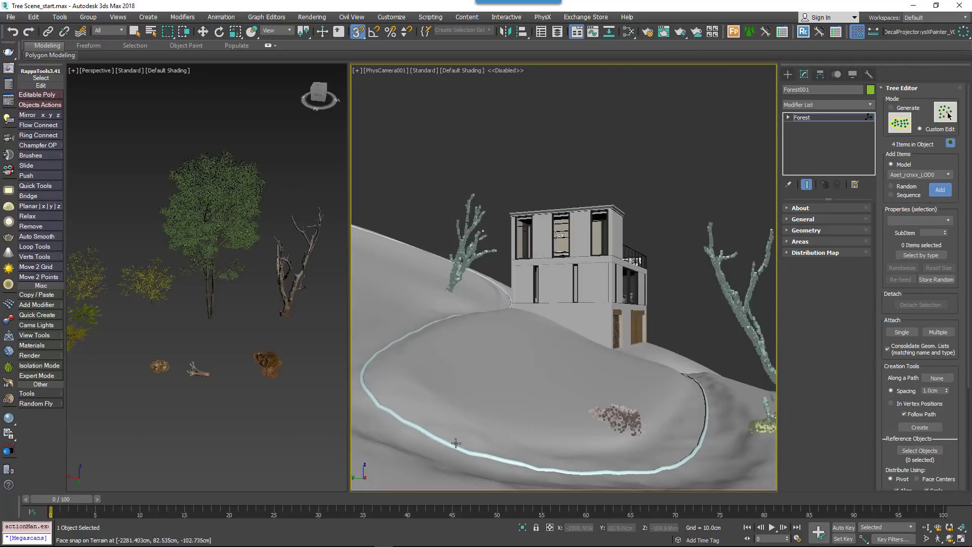
{"action": "left_click", "coordinate": [372, 458]}
{"action": "key", "text": "w"}
{"action": "left_click", "coordinate": [373, 458]}
{"action": "key", "text": "e"}
{"action": "key", "text": "s"}
- Select the stump inside the road loop and move it slightly nearer to the camera
{"action": "left_click", "coordinate": [619, 409]}
{"action": "key", "text": "w"}
{"action": "key", "text": "s"}
{"action": "key", "text": "s"}
{"action": "left_click_drag", "start_coordinate": [619, 421], "coordinate": [601, 442]}
{"action": "key", "text": "e"}
- Choose another model for the added items and place three of them on the terrain around the road loop
{"action": "left_click", "coordinate": [920, 174]}
{"action": "left_click", "coordinate": [919, 197]}
{"action": "left_click", "coordinate": [454, 400]}
{"action": "left_click", "coordinate": [672, 452]}
{"action": "left_click", "coordinate": [696, 410]}
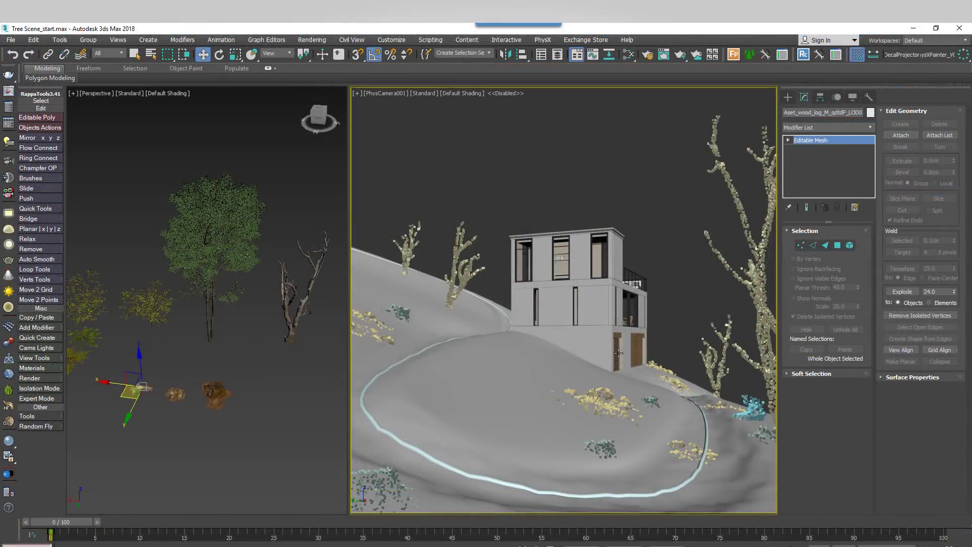
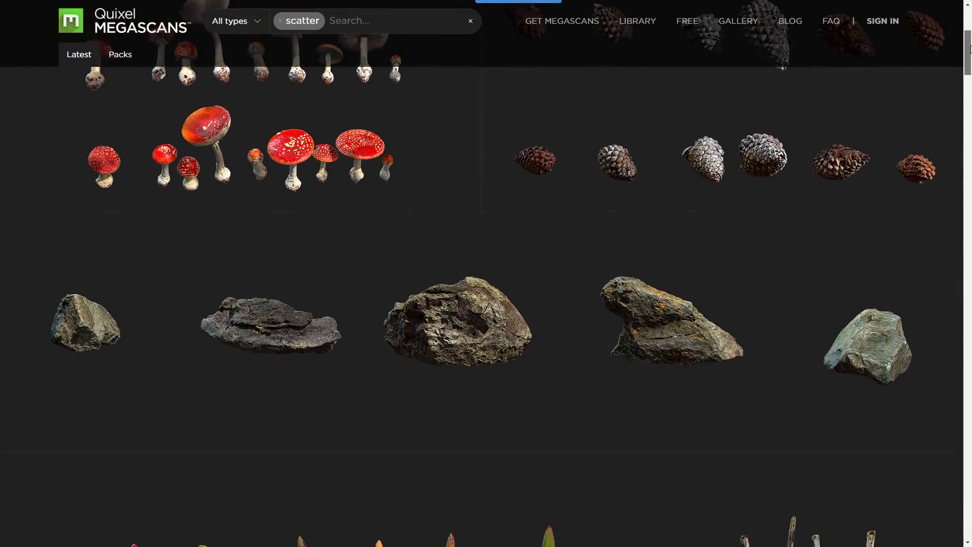
- Browse the Megascans scatter library, then send Scatter Wood (qjuwd) from Bridge to 3ds Max for Vray (GGX) with the lod0 model
{"action": "left_click_drag", "start_coordinate": [970, 48], "coordinate": [971, 466]}
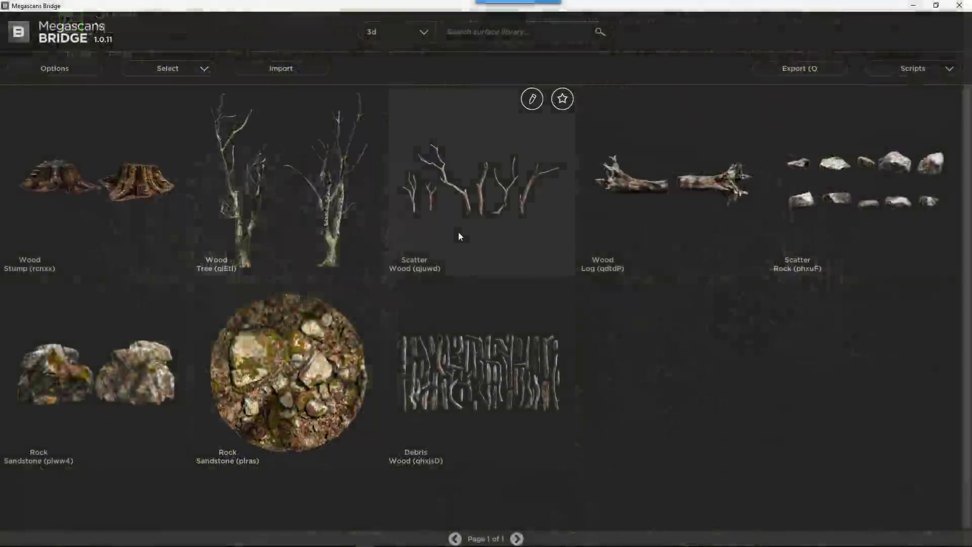
{"action": "left_click", "coordinate": [904, 67]}
{"action": "mouse_move", "coordinate": [898, 107]}
{"action": "left_click", "coordinate": [798, 287]}
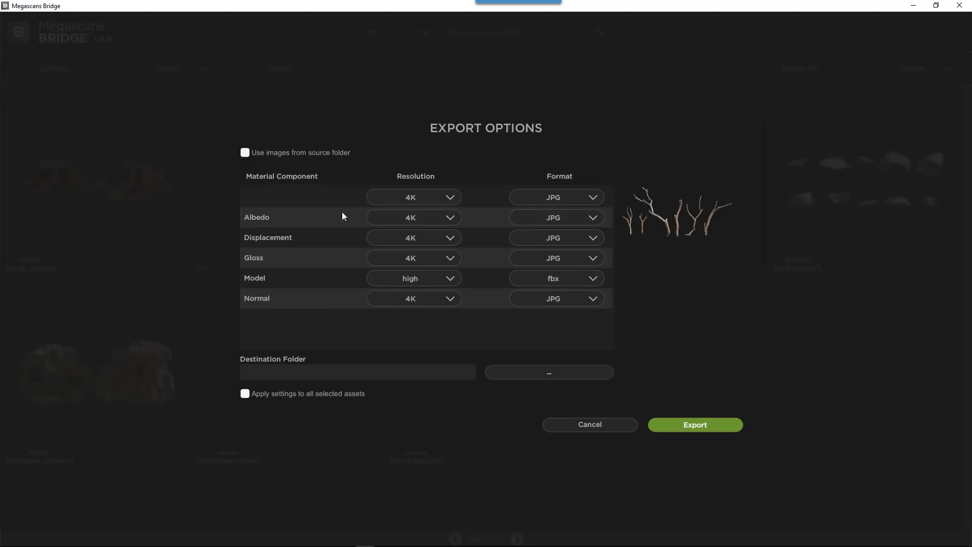
{"action": "left_click", "coordinate": [411, 278]}
{"action": "left_click", "coordinate": [417, 301]}
{"action": "left_click", "coordinate": [693, 427]}
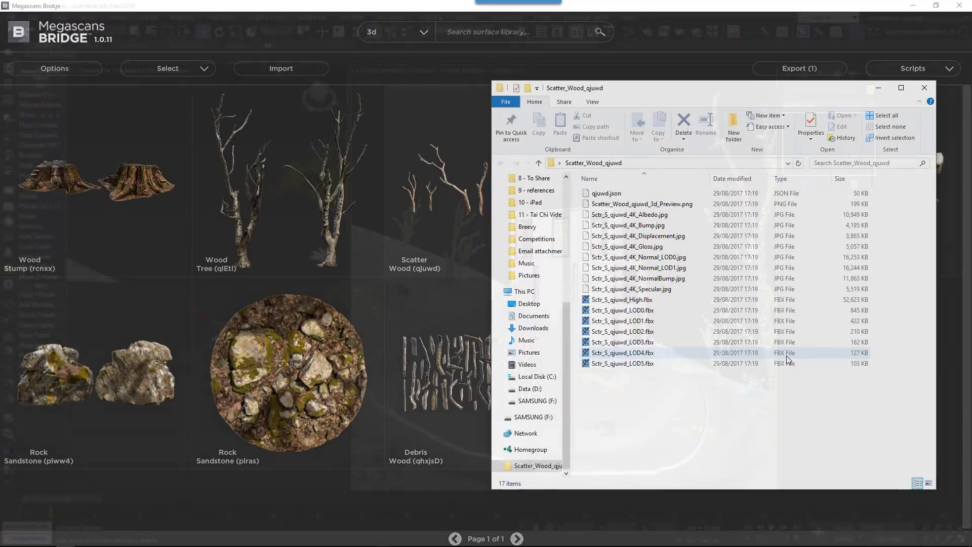
- Switch back to 3ds Max and move the imported scatter wood branches away from the terrain
{"action": "key", "text": "alt+Tab"}
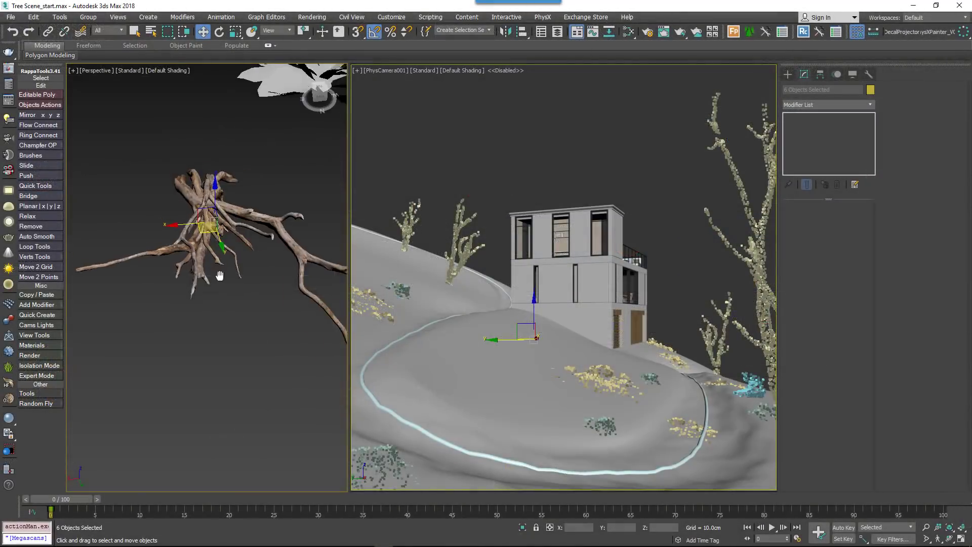
{"action": "middle_click_drag", "start_coordinate": [219, 278], "coordinate": [241, 221], "text": "alt"}
{"action": "left_click_drag", "start_coordinate": [241, 220], "coordinate": [154, 205]}
{"action": "left_click_drag", "start_coordinate": [204, 212], "coordinate": [161, 215]}
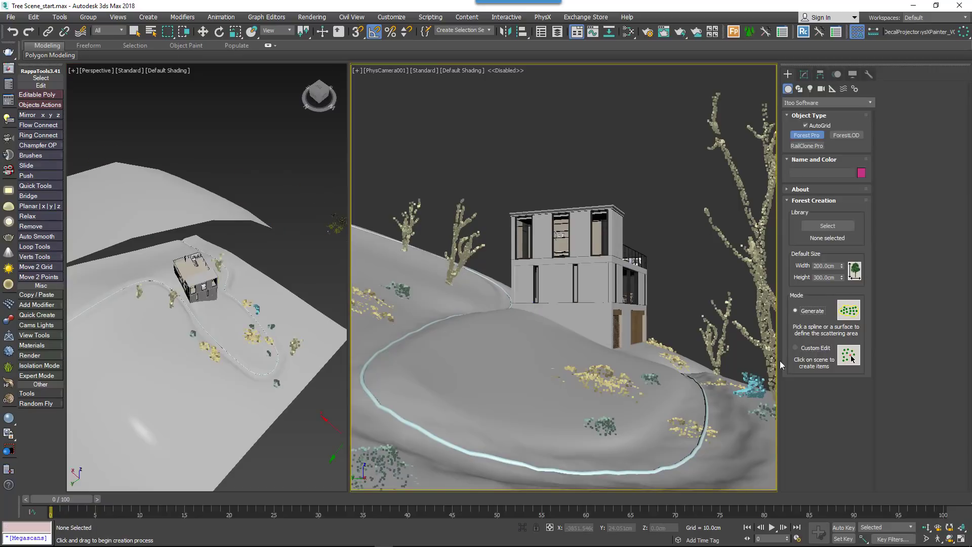
- Create a Forest Pro scatter on the terrain and set its surface direction to 0
{"action": "left_click", "coordinate": [542, 409]}
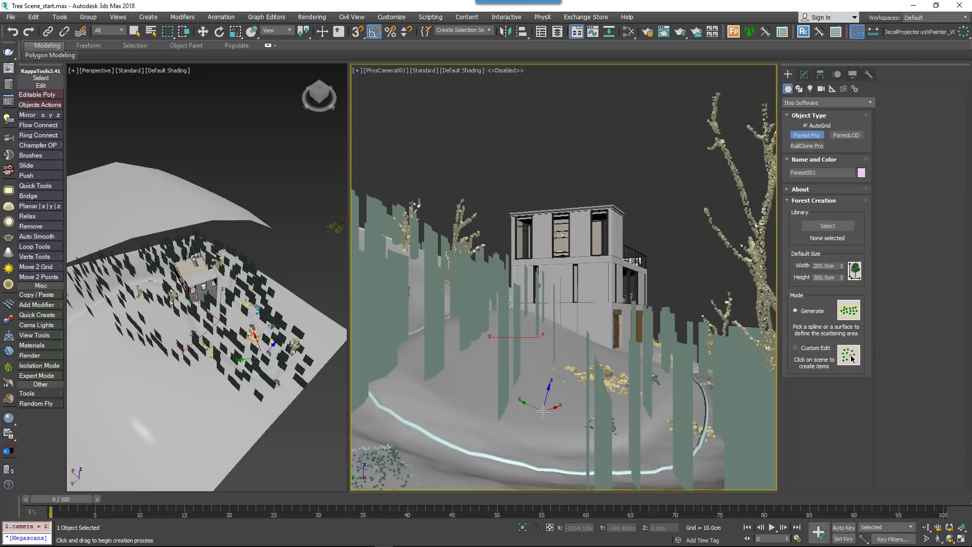
{"action": "key", "text": "w"}
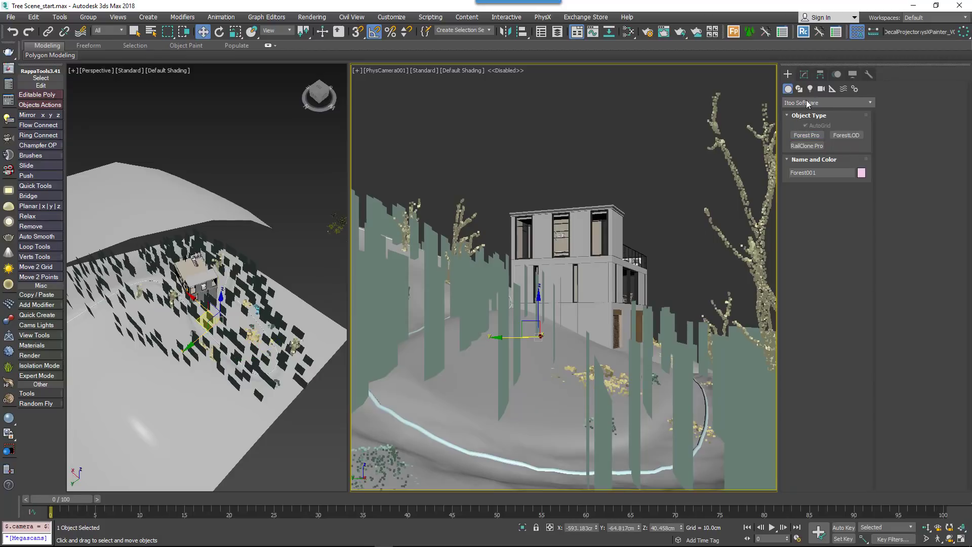
{"action": "left_click", "coordinate": [803, 74]}
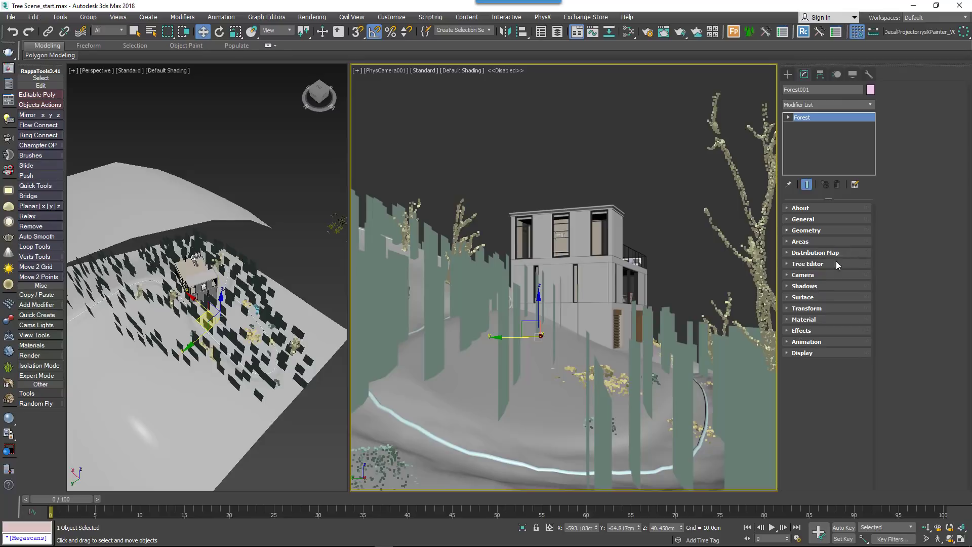
{"action": "left_click", "coordinate": [804, 297]}
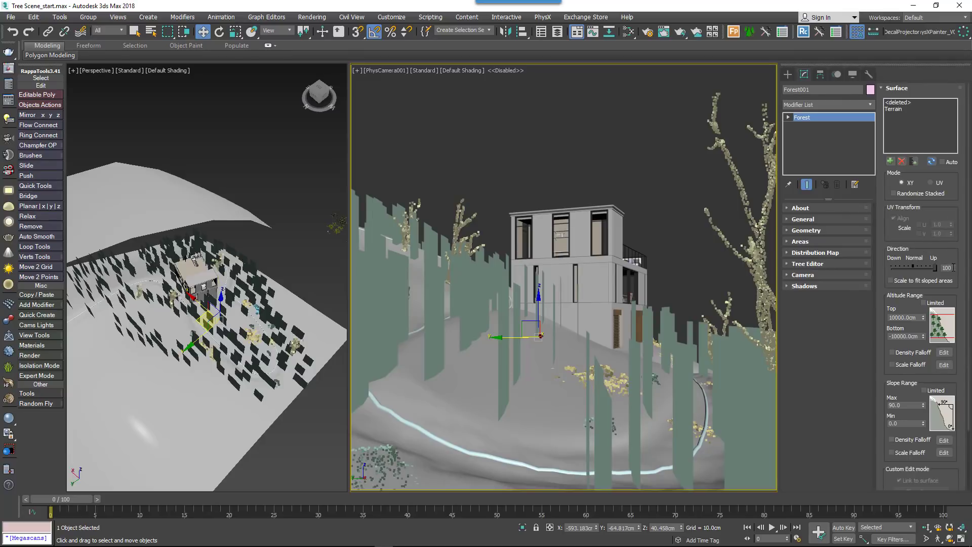
{"action": "type", "text": "0"}
{"action": "key", "text": "Return"}
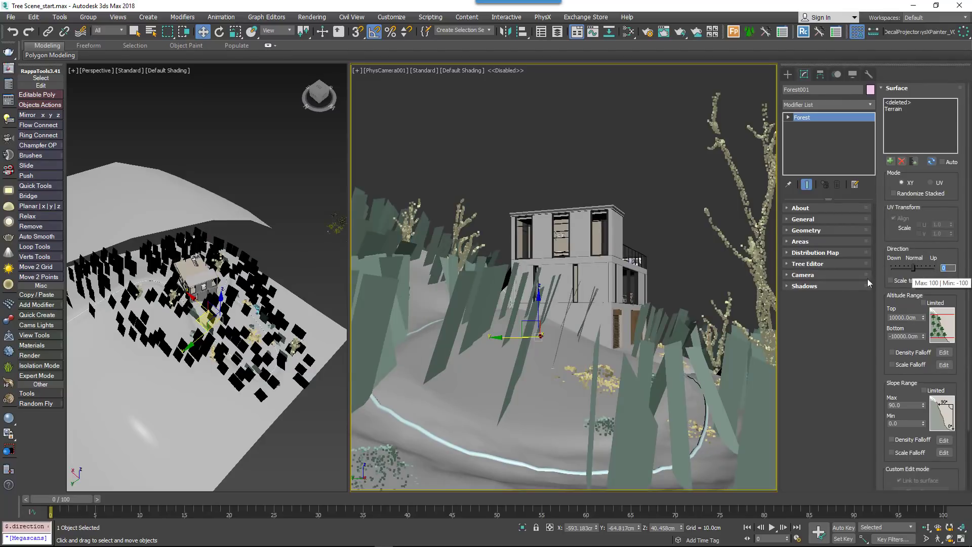
{"action": "left_click", "coordinate": [897, 88]}
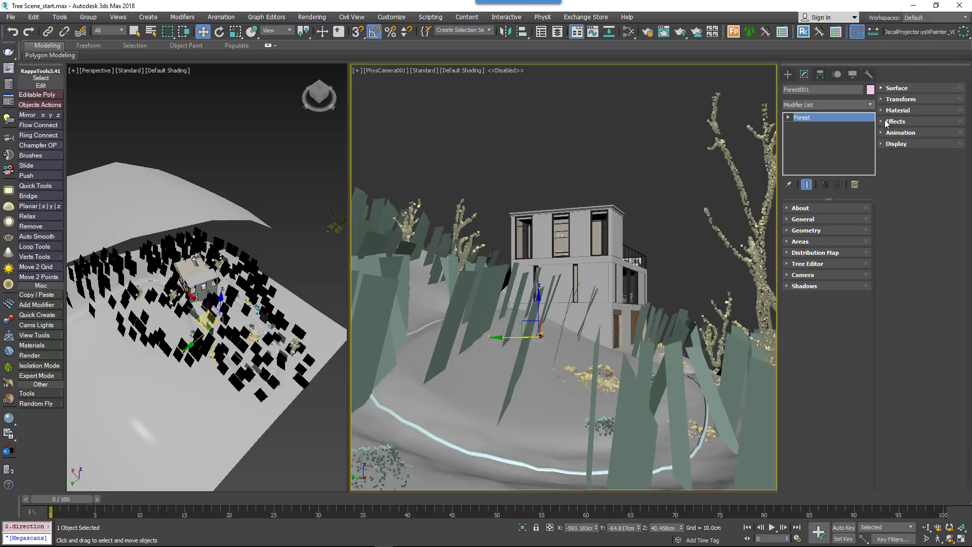
- Add the six Sctr_S_qjuwd models to the scatter's geometry, enable the recommended high-poly options and delete the default plane item
{"action": "left_click", "coordinate": [815, 230]}
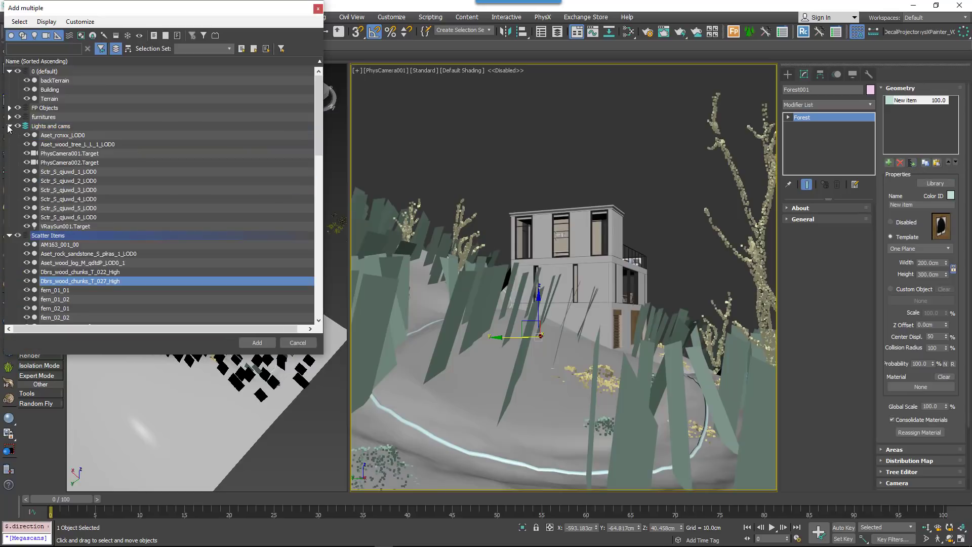
{"action": "left_click", "coordinate": [86, 172]}
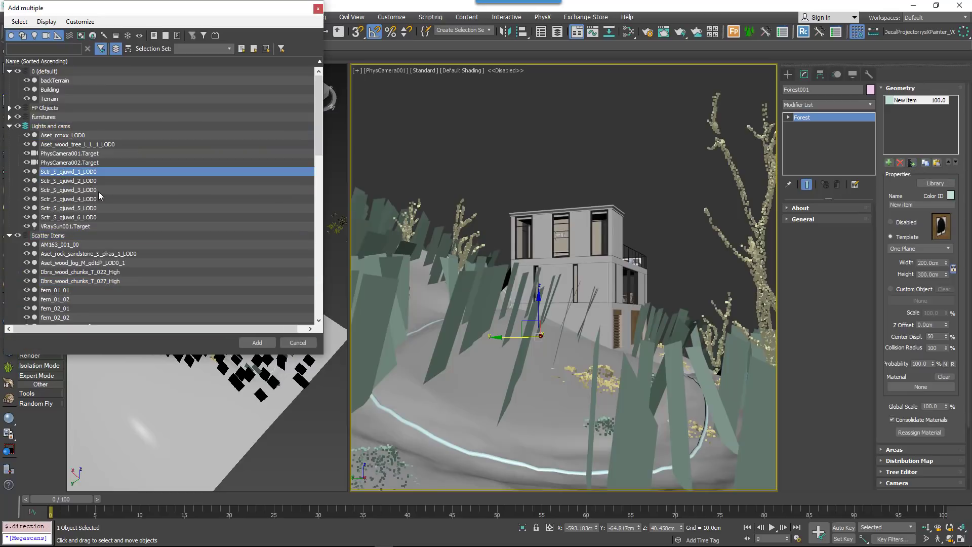
{"action": "left_click", "coordinate": [93, 218], "text": "shift"}
{"action": "left_click", "coordinate": [257, 342]}
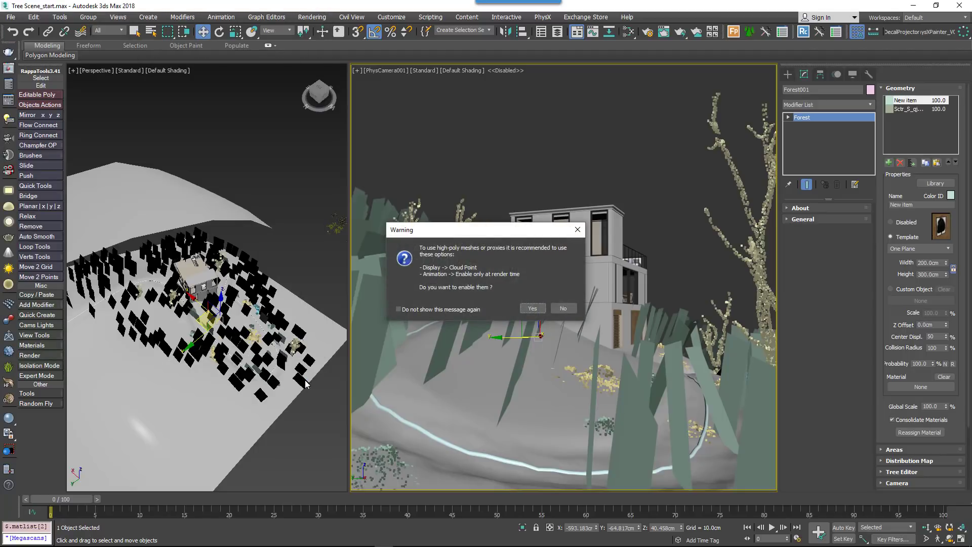
{"action": "left_click", "coordinate": [532, 308]}
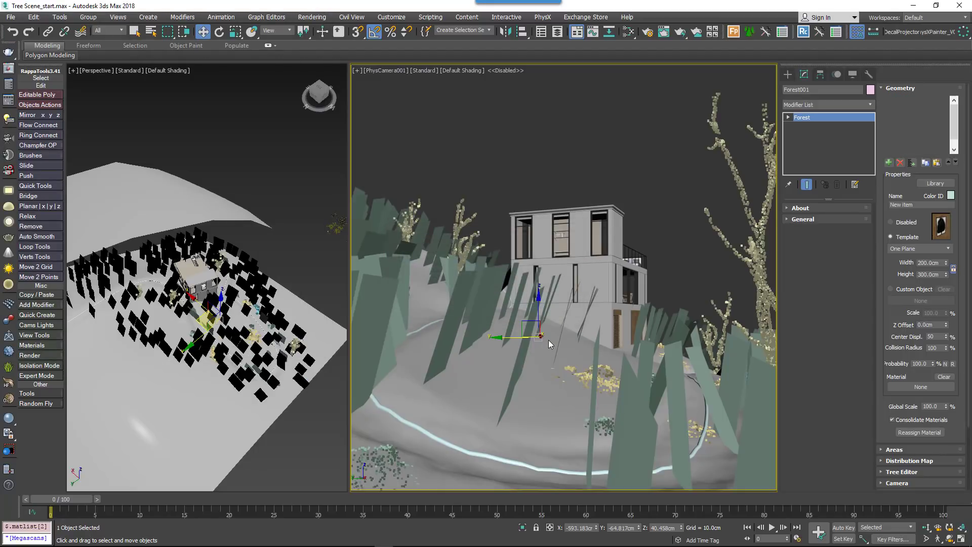
{"action": "left_click", "coordinate": [900, 163]}
- Set the Color ID of all six scatter wood models to bright green
{"action": "left_click", "coordinate": [950, 196]}
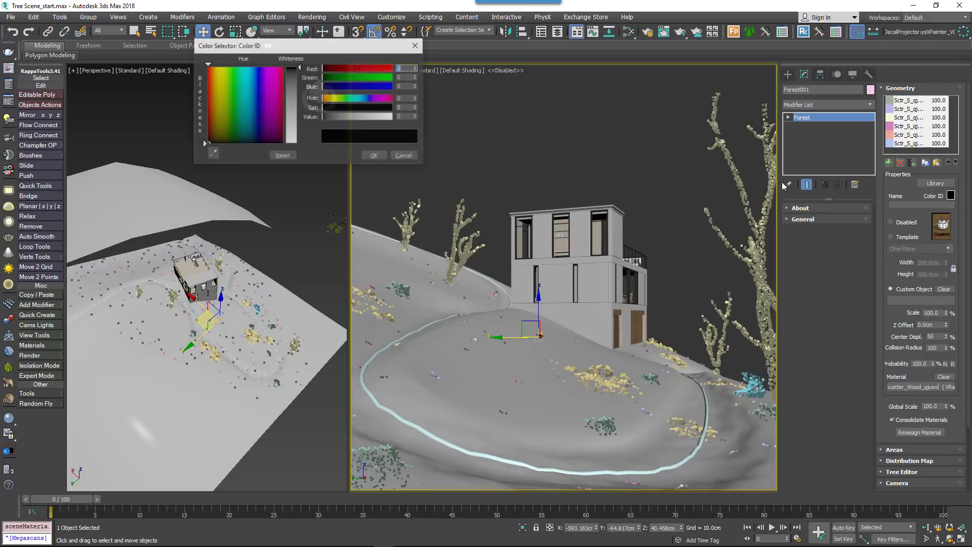
{"action": "left_click", "coordinate": [386, 70]}
{"action": "left_click_drag", "start_coordinate": [394, 72], "coordinate": [321, 69]}
{"action": "left_click", "coordinate": [376, 156]}
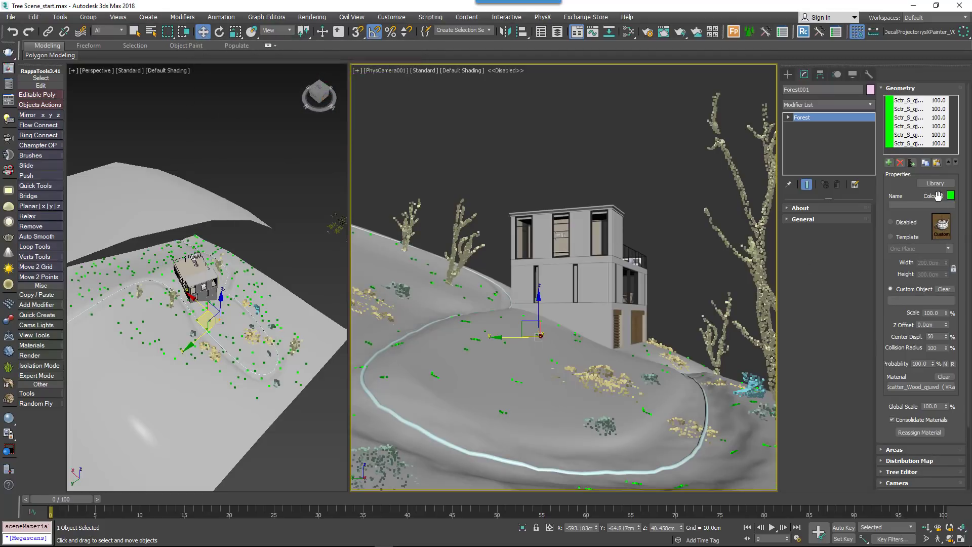
- Add a new empty item to the scatter's geometry list and set it to Disabled
{"action": "left_click", "coordinate": [888, 163]}
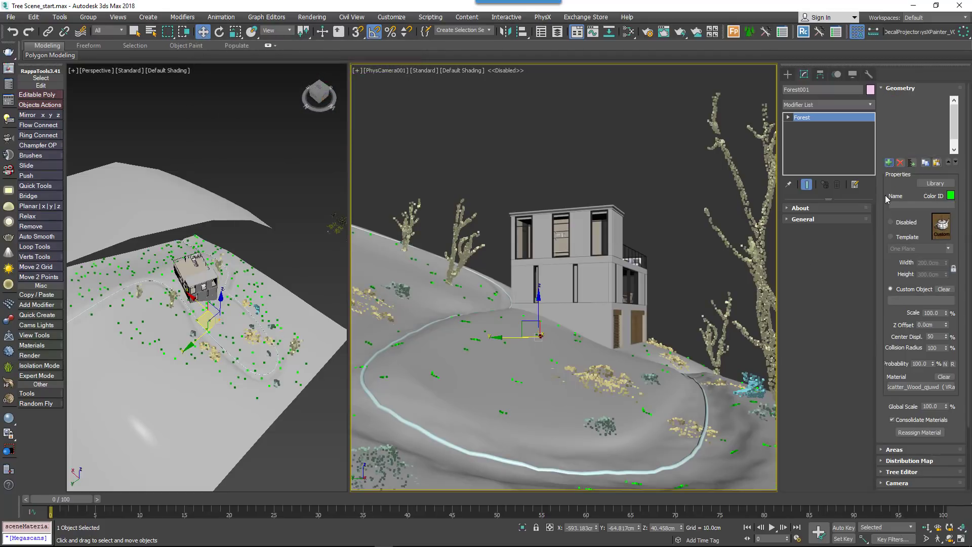
{"action": "left_click", "coordinate": [907, 223]}
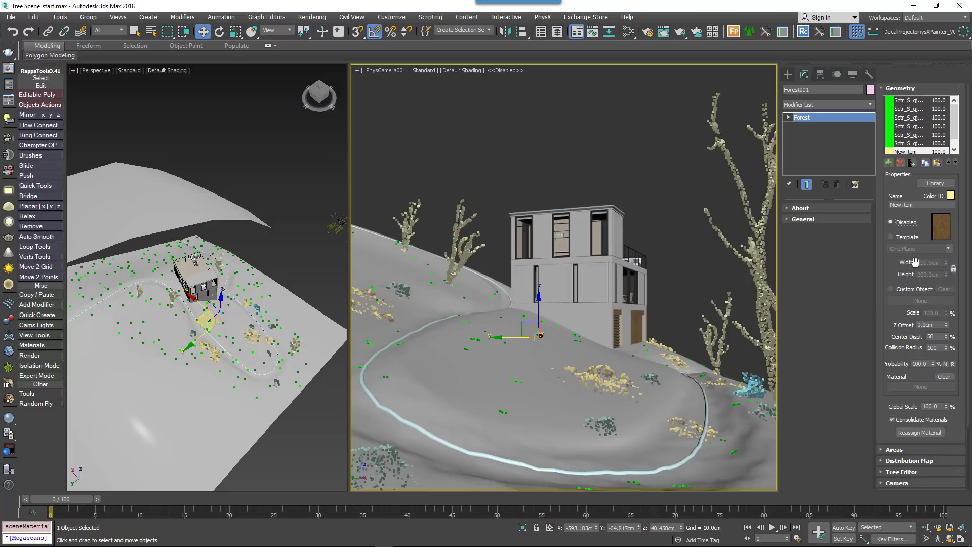
{"action": "left_click", "coordinate": [899, 89]}
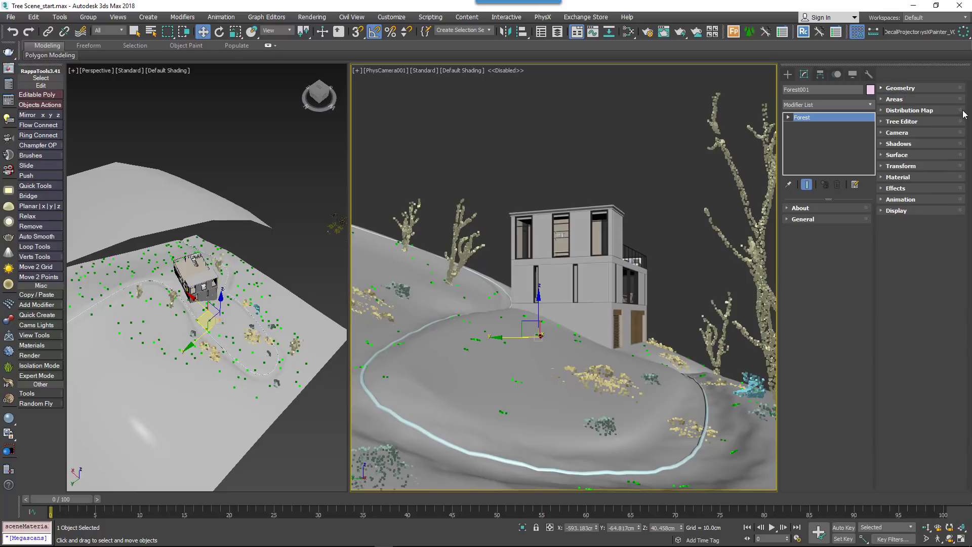
- Enable random translation, rotation and scale for the scatter, with the X rotation range at 0
{"action": "left_click", "coordinate": [820, 309]}
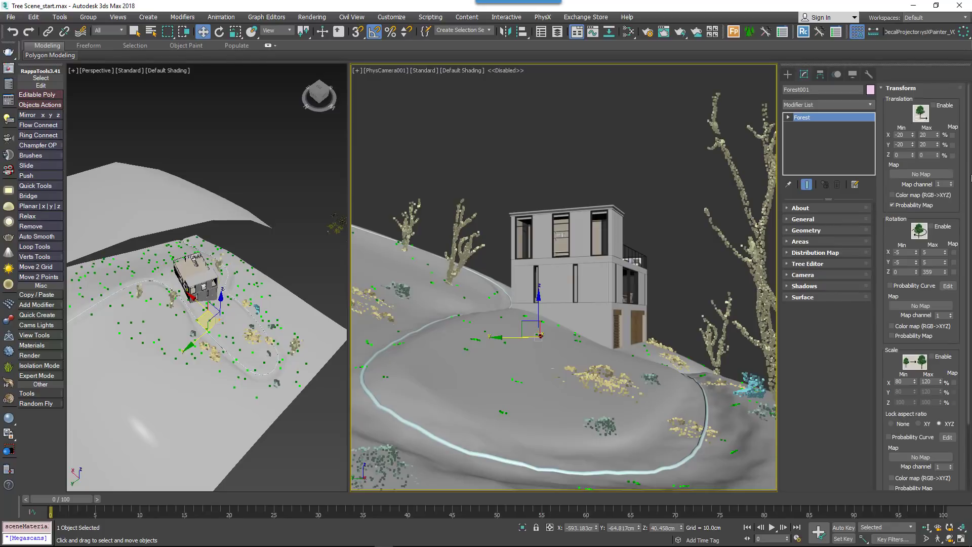
{"action": "left_click", "coordinate": [934, 106]}
{"action": "left_click", "coordinate": [942, 227]}
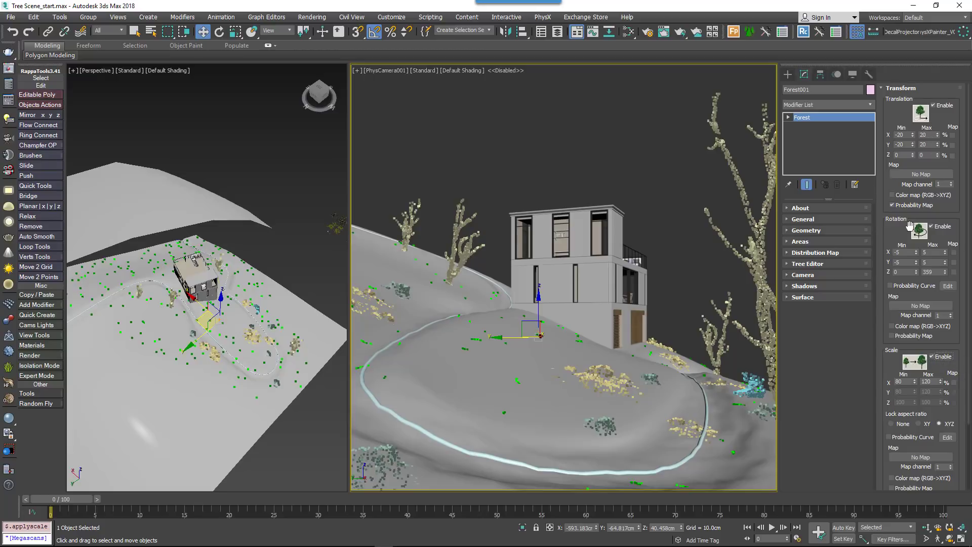
{"action": "right_click", "coordinate": [915, 253]}
- Set the random scale range to 40–200% and enable horizontal mirroring
{"action": "double_click", "coordinate": [907, 381]}
{"action": "type", "text": "40"}
{"action": "key", "text": "Tab"}
{"action": "type", "text": "2"}
{"action": "left_click_drag", "start_coordinate": [887, 466], "coordinate": [887, 349]}
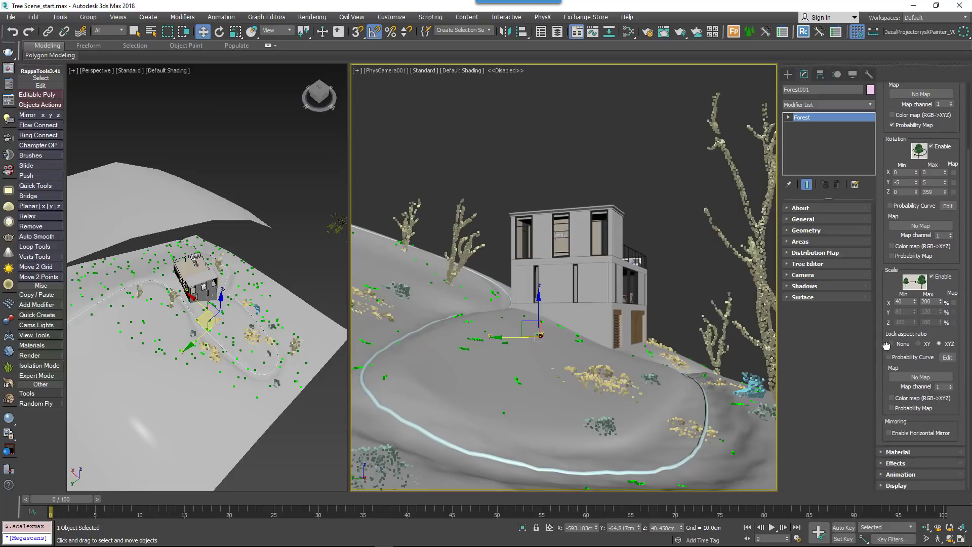
{"action": "left_click", "coordinate": [889, 434]}
{"action": "left_click_drag", "start_coordinate": [893, 154], "coordinate": [895, 269]}
{"action": "left_click", "coordinate": [895, 91]}
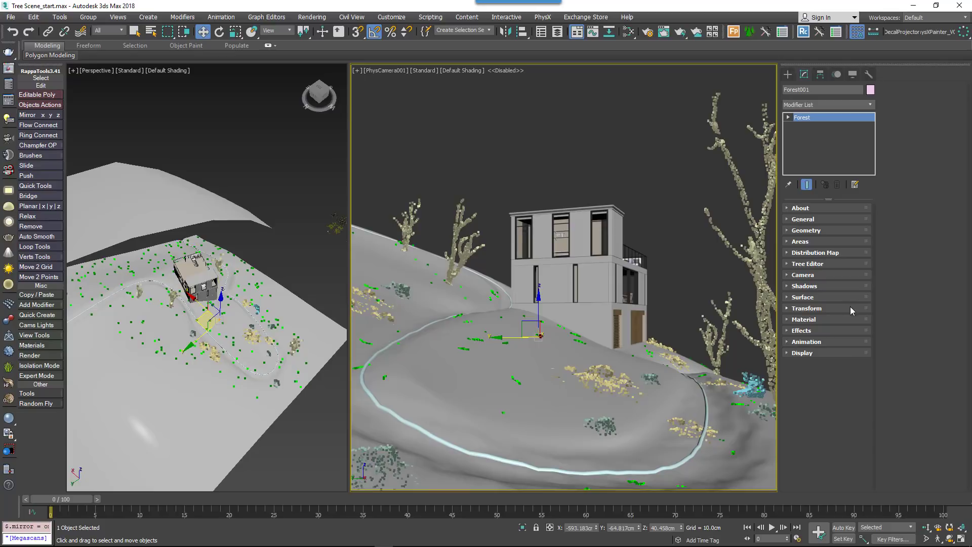
- Add the road's path spline to the scatter areas and set it to Exclude
{"action": "left_click", "coordinate": [816, 242]}
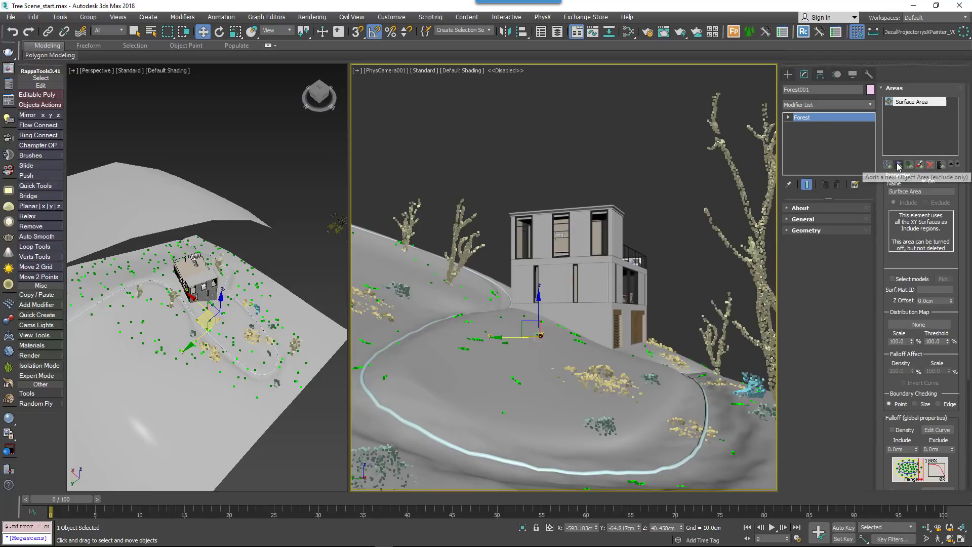
{"action": "left_click", "coordinate": [892, 166]}
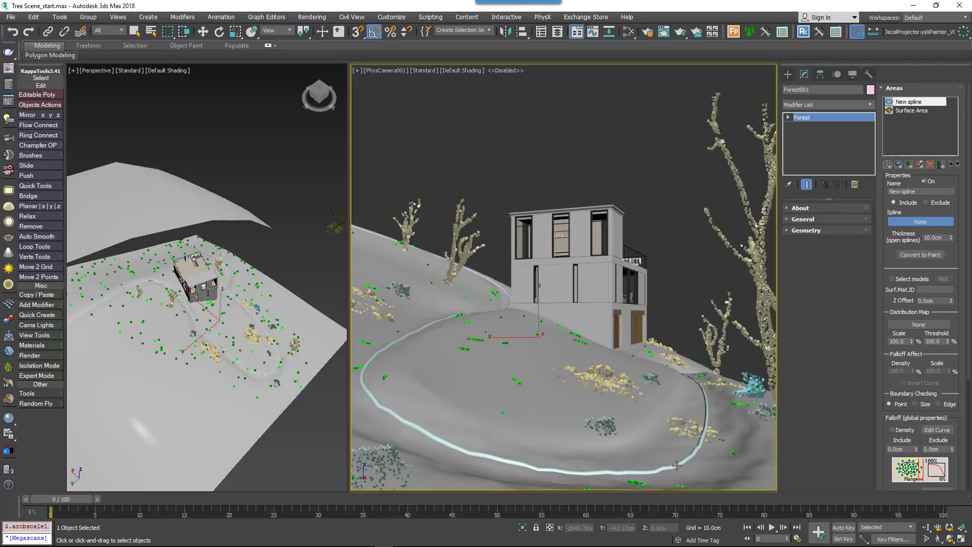
{"action": "left_click", "coordinate": [677, 465]}
{"action": "left_click", "coordinate": [937, 202]}
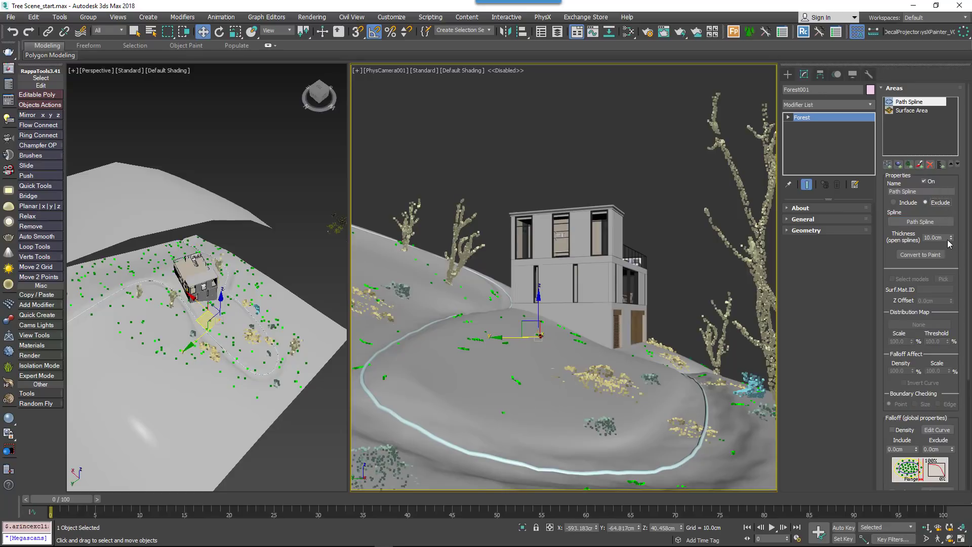
- Increase the thickness of the excluded path spline so the scatter clears the road's width
{"action": "left_click_drag", "start_coordinate": [950, 241], "coordinate": [952, 231]}
{"action": "left_click_drag", "start_coordinate": [951, 128], "coordinate": [920, 436]}
{"action": "left_click_drag", "start_coordinate": [905, 320], "coordinate": [918, 246]}
{"action": "double_click", "coordinate": [939, 238]}
{"action": "left_click", "coordinate": [893, 88]}
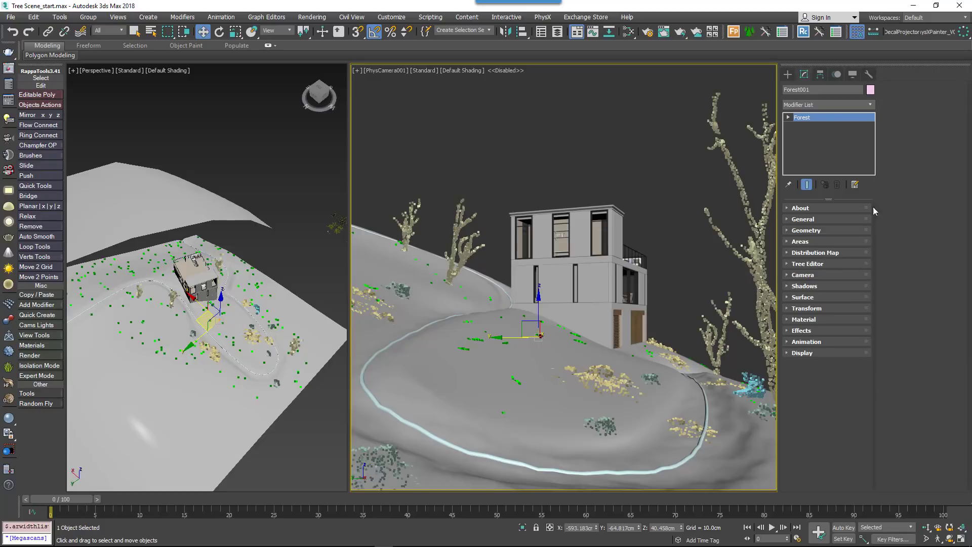
- Set the distribution map density to 950 cm units
{"action": "left_click", "coordinate": [830, 252]}
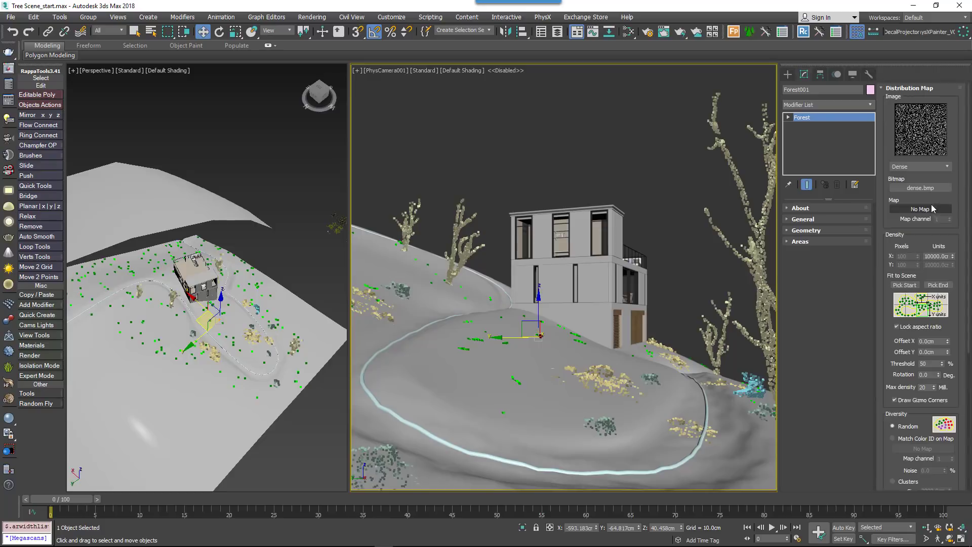
{"action": "left_click", "coordinate": [944, 255]}
{"action": "type", "text": "950"}
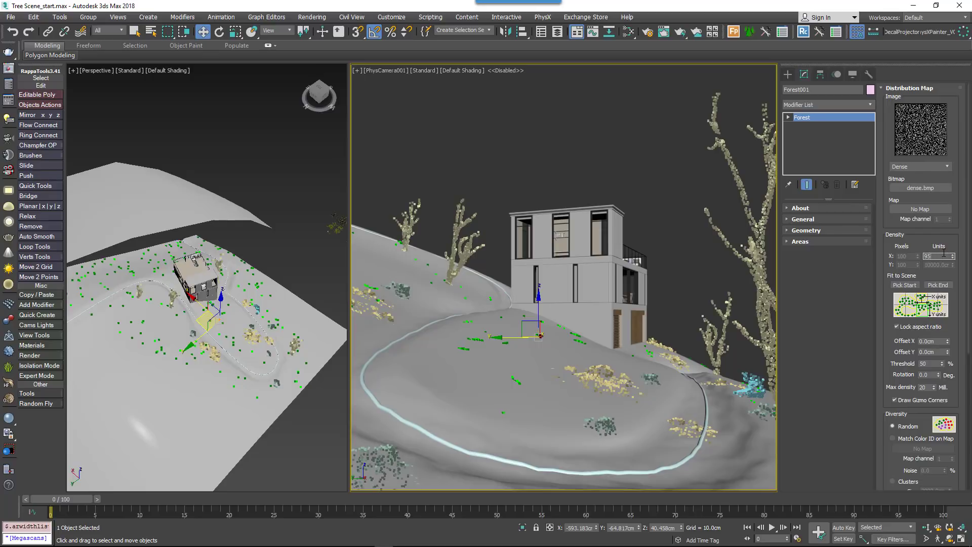
{"action": "key", "text": "Return"}
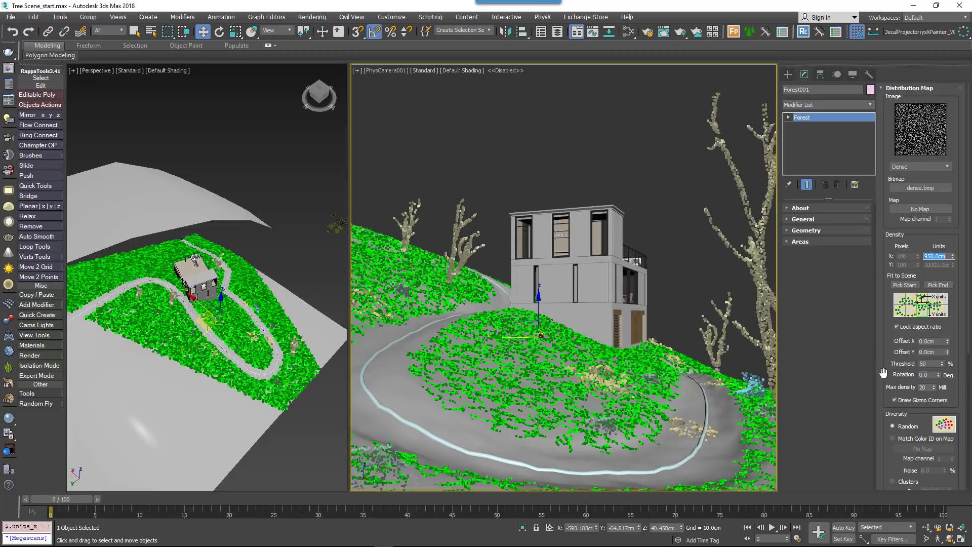
- Switch the scatter's diversity to Clusters, try a size of 500 cm and reduce it to 100 cm
{"action": "scroll", "coordinate": [883, 373], "scroll_direction": "down", "scroll_amount": 5}
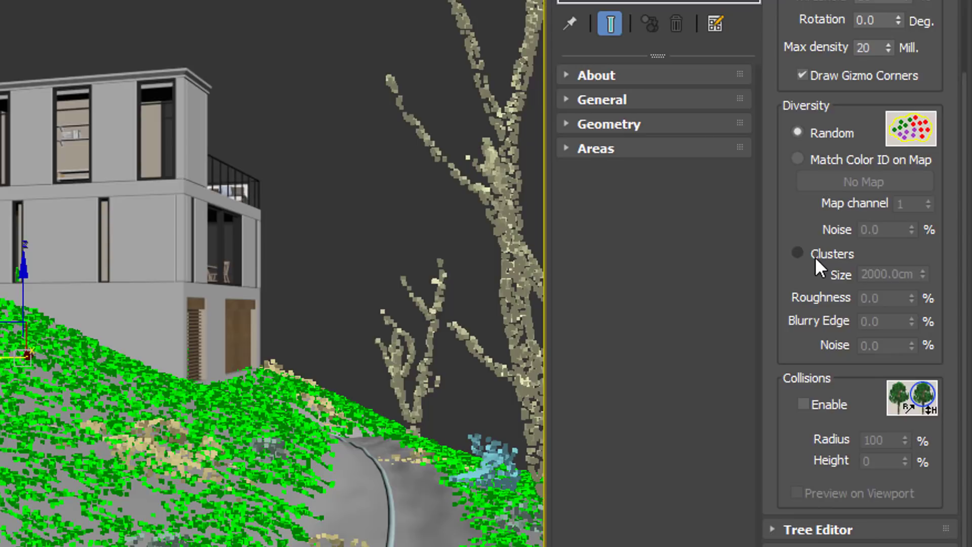
{"action": "left_click", "coordinate": [813, 256]}
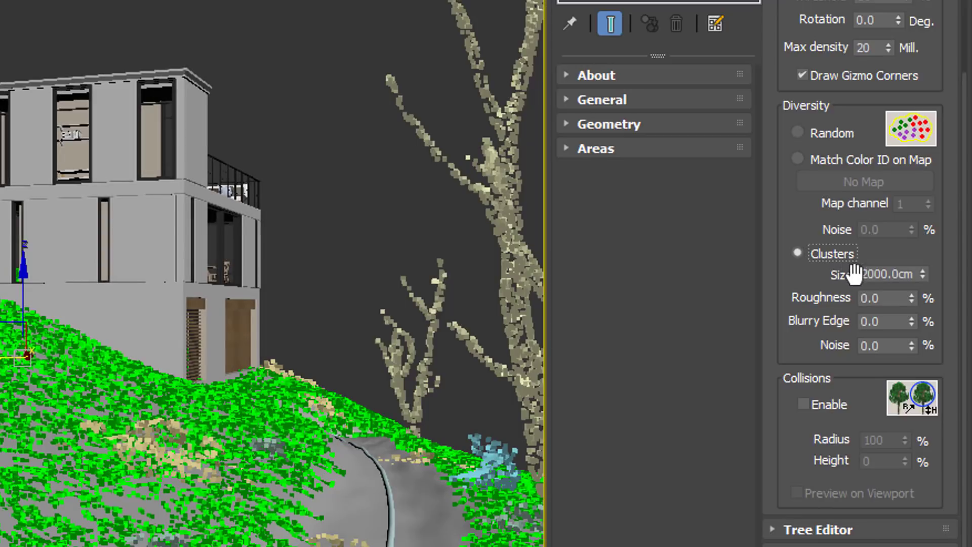
{"action": "double_click", "coordinate": [872, 275]}
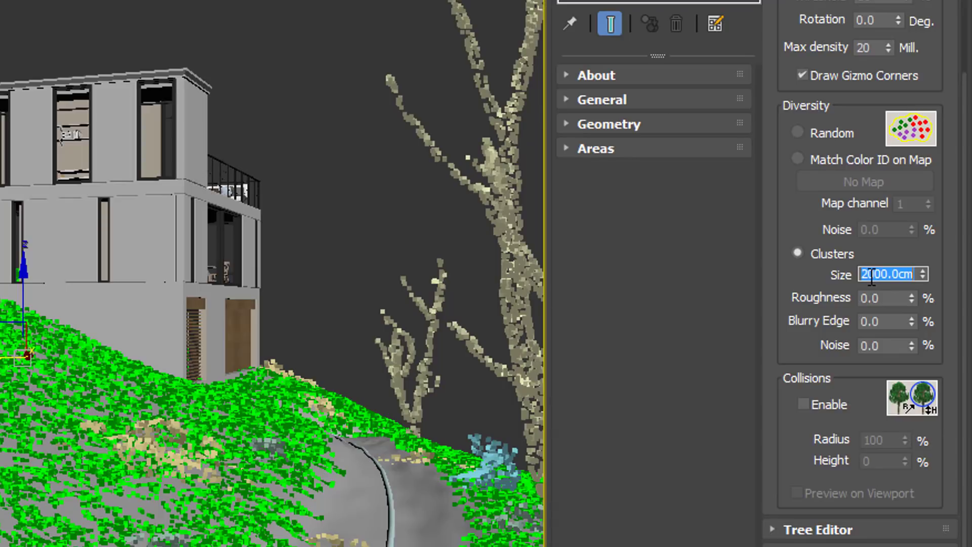
{"action": "type", "text": "500"}
{"action": "key", "text": "Return"}
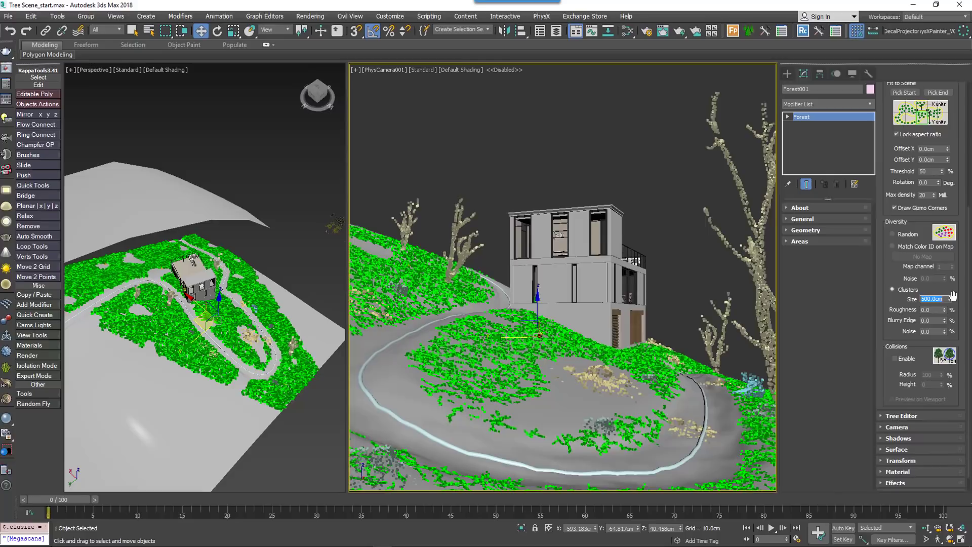
{"action": "type", "text": "100"}
{"action": "key", "text": "Return"}
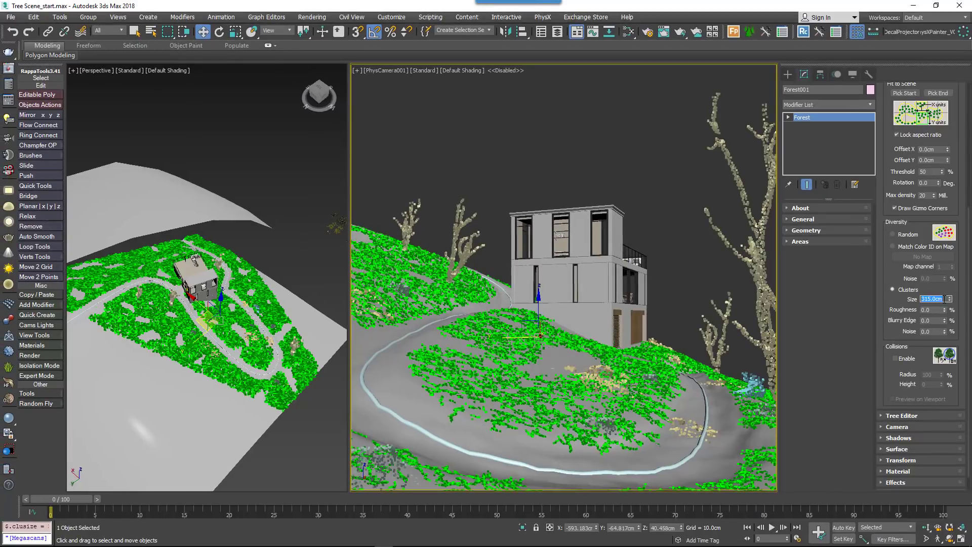
{"action": "scroll", "coordinate": [880, 266], "scroll_direction": "up", "scroll_amount": 5}
{"action": "left_click", "coordinate": [908, 88]}
- Select all six scatter wood models in the geometry list and lower their probability to 23%
{"action": "left_click", "coordinate": [807, 231]}
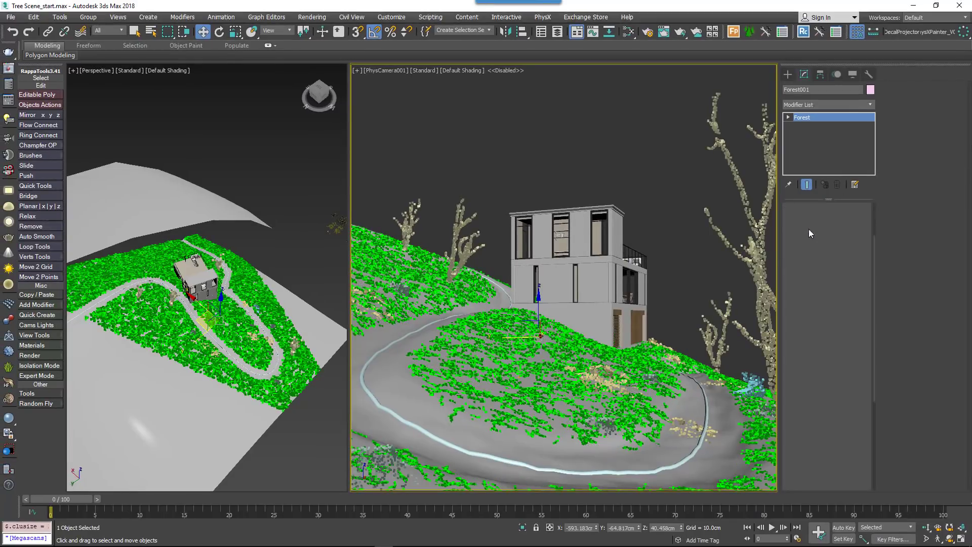
{"action": "left_click", "coordinate": [909, 143]}
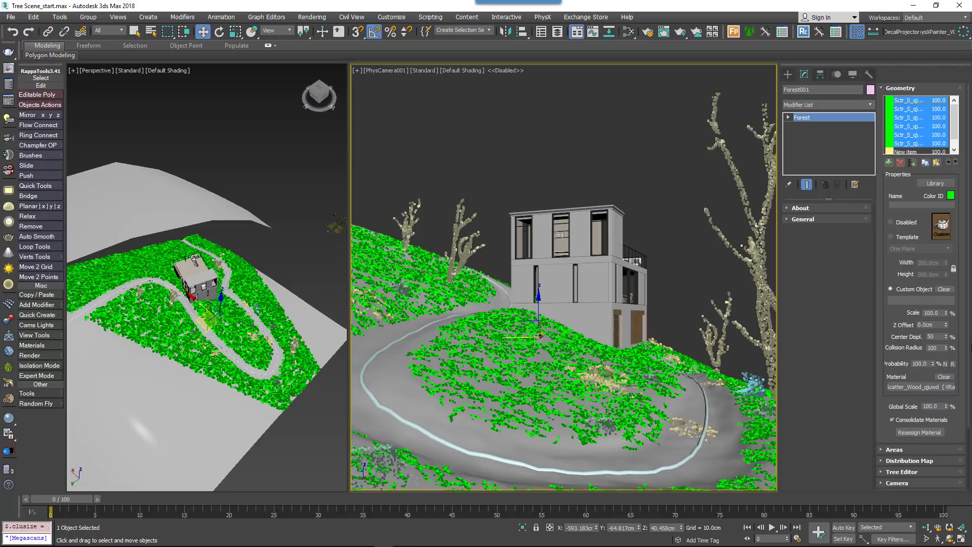
{"action": "left_click_drag", "start_coordinate": [932, 363], "coordinate": [958, 401]}
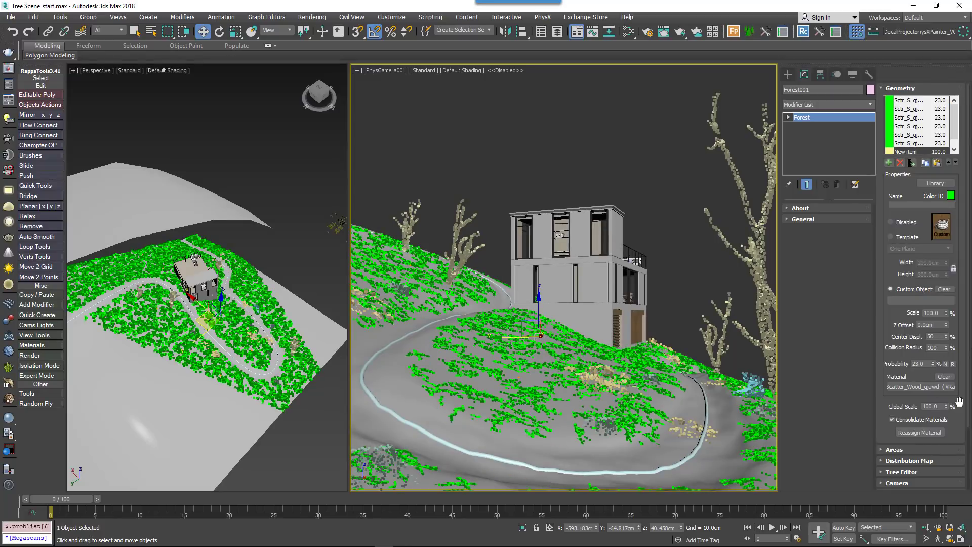
{"action": "left_click", "coordinate": [891, 89]}
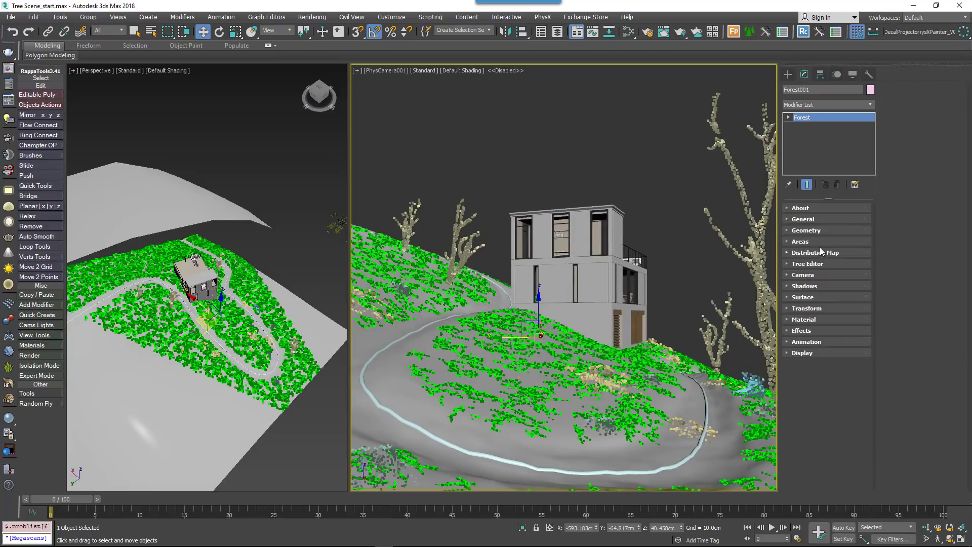
- Slightly reduce the thickness of the excluded path spline so the scatter comes closer to the road
{"action": "left_click", "coordinate": [809, 242]}
{"action": "left_click_drag", "start_coordinate": [953, 243], "coordinate": [955, 250]}
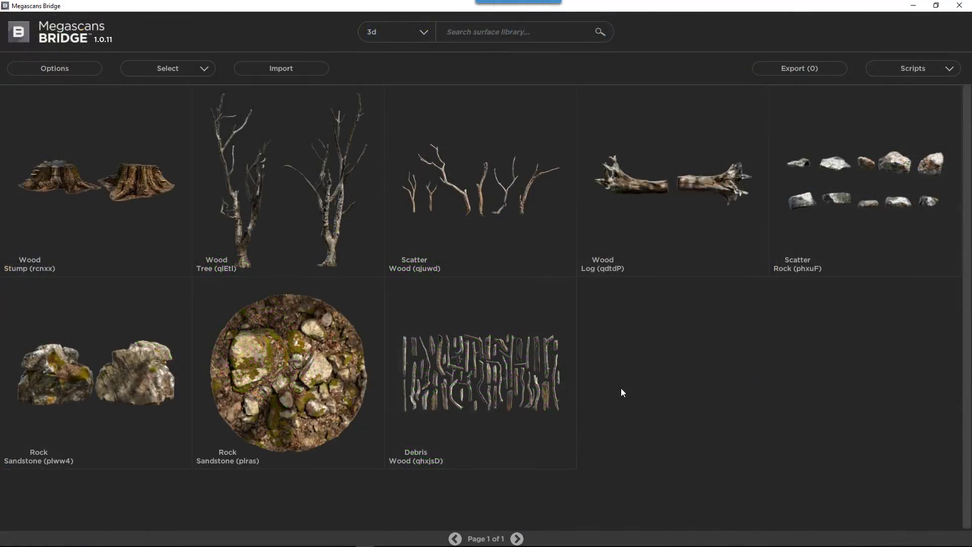
- Switch to Megascans Bridge and export the Debris Wood (qhxjsD) asset into the 3ds Max scene
{"action": "left_click", "coordinate": [551, 383]}
{"action": "left_click", "coordinate": [937, 67]}
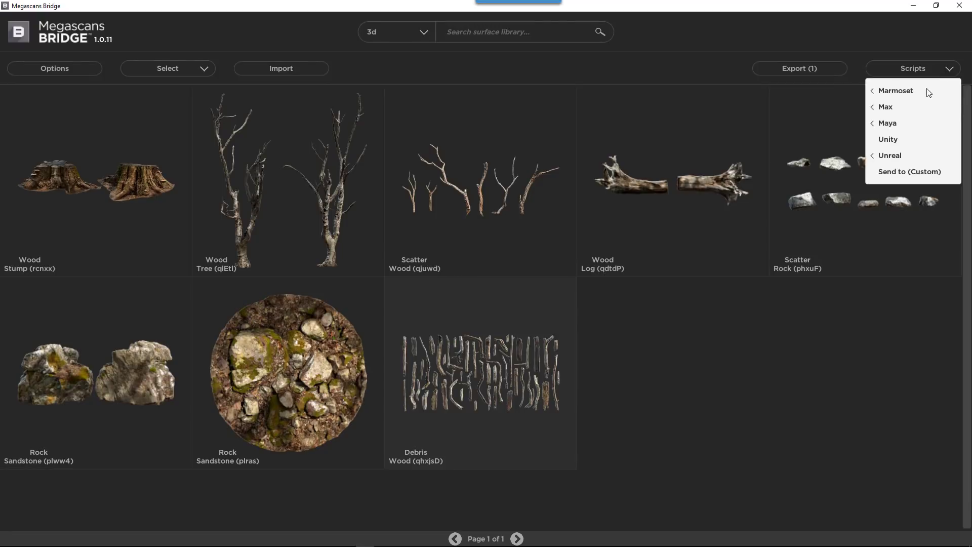
{"action": "mouse_move", "coordinate": [885, 107]}
{"action": "left_click", "coordinate": [818, 290]}
{"action": "left_click", "coordinate": [282, 153]}
{"action": "left_click", "coordinate": [389, 278]}
{"action": "left_click", "coordinate": [400, 293]}
{"action": "left_click", "coordinate": [400, 306]}
{"action": "left_click", "coordinate": [410, 323]}
{"action": "left_click", "coordinate": [692, 424]}
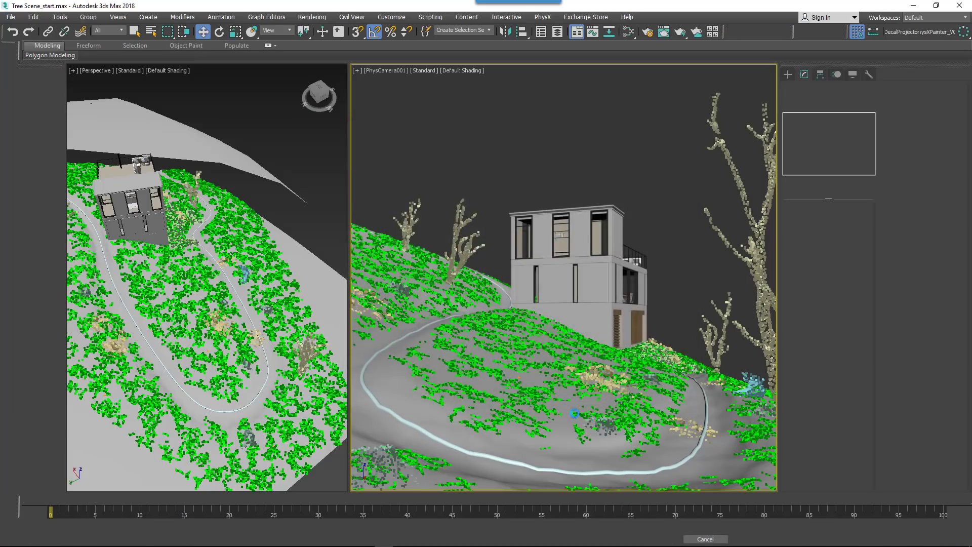
- Create a second Forest Pro scatter over the hillside terrain and open its parameters for editing
{"action": "left_click_drag", "start_coordinate": [238, 295], "coordinate": [81, 277]}
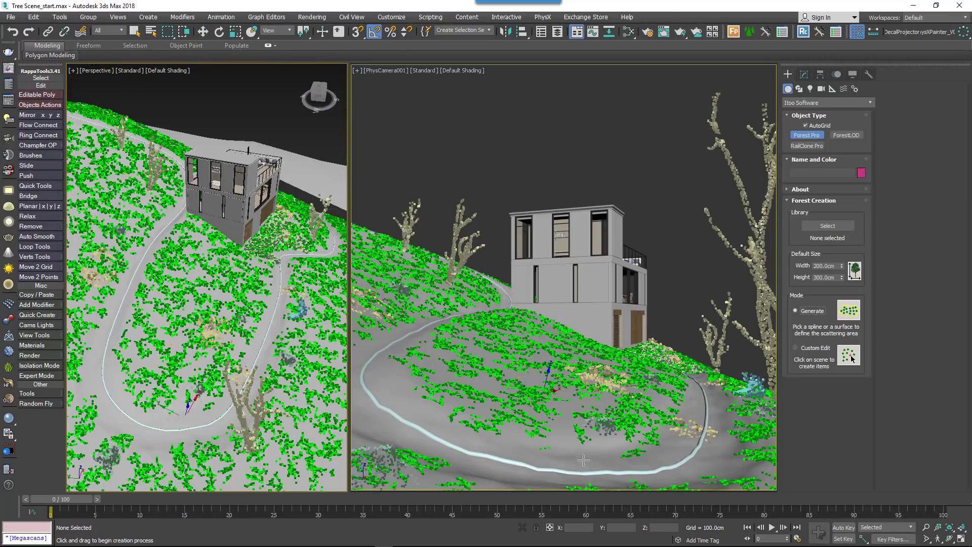
{"action": "left_click", "coordinate": [583, 431]}
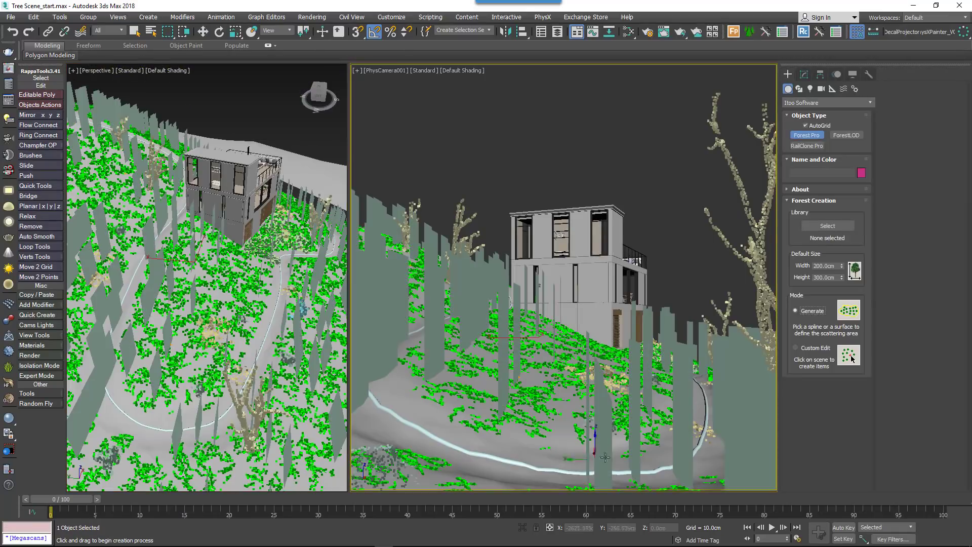
{"action": "right_click", "coordinate": [583, 431]}
{"action": "left_click", "coordinate": [803, 74]}
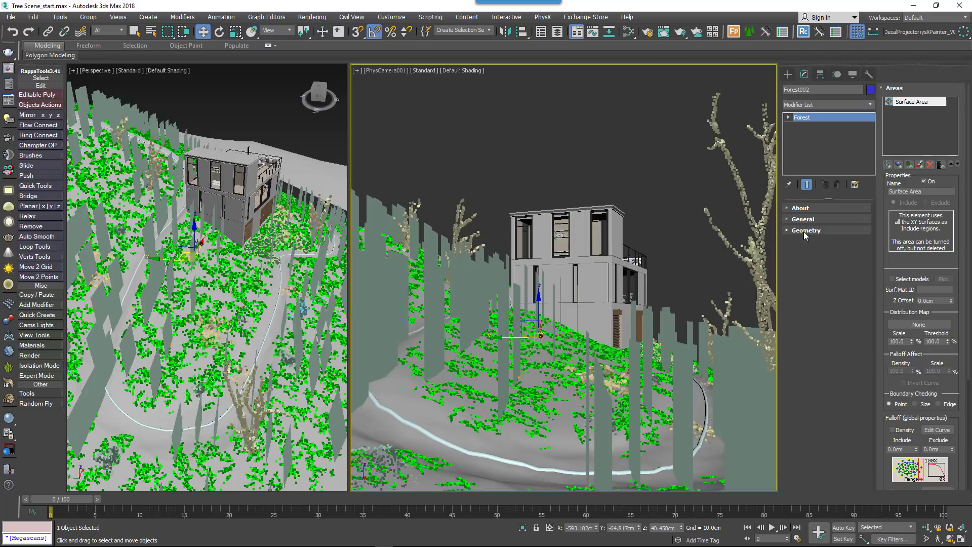
- Set the new scatter's surface direction to 0 so the items stand perpendicular to the slope
{"action": "left_click", "coordinate": [804, 297]}
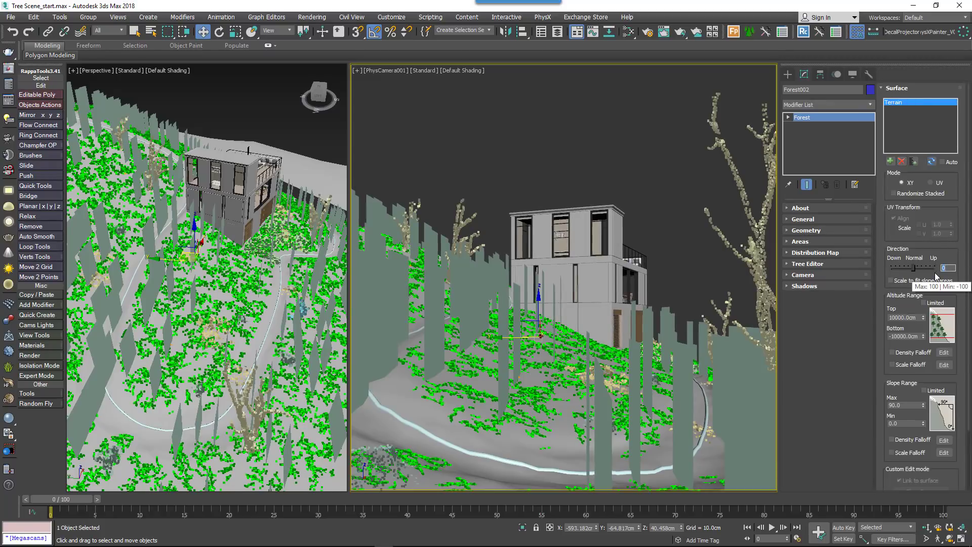
{"action": "type", "text": "0"}
{"action": "key", "text": "Return"}
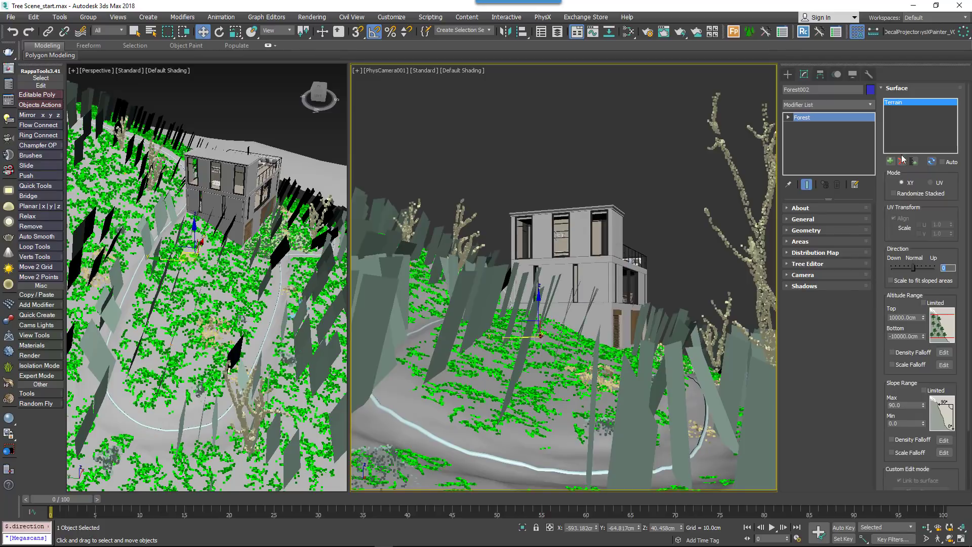
{"action": "left_click", "coordinate": [897, 89]}
- Add all wood chunk models from Dbrs_wood_chunks_T_001_LOD0 to Dbrs_wood_chunks_T_051_LOD0 to the scatter's geometry list
{"action": "left_click", "coordinate": [804, 230]}
{"action": "left_click", "coordinate": [911, 163]}
{"action": "left_click", "coordinate": [9, 108]}
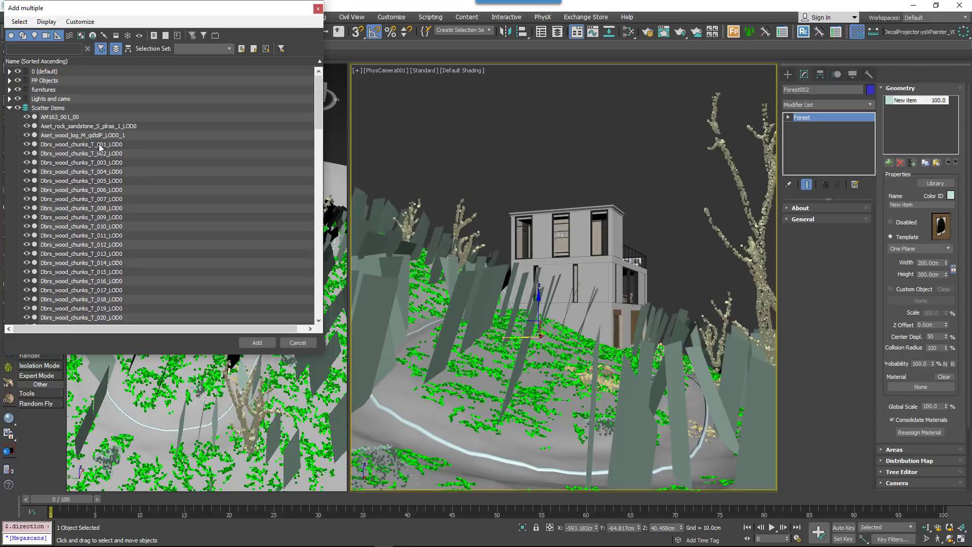
{"action": "scroll", "coordinate": [147, 212], "scroll_direction": "down", "scroll_amount": 9}
{"action": "left_click", "coordinate": [87, 217], "text": "shift"}
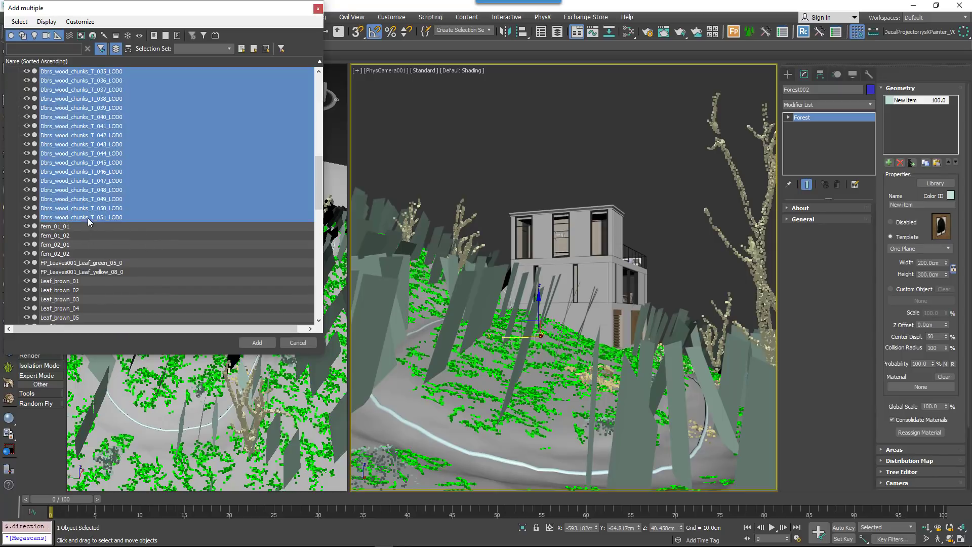
{"action": "left_click", "coordinate": [257, 343]}
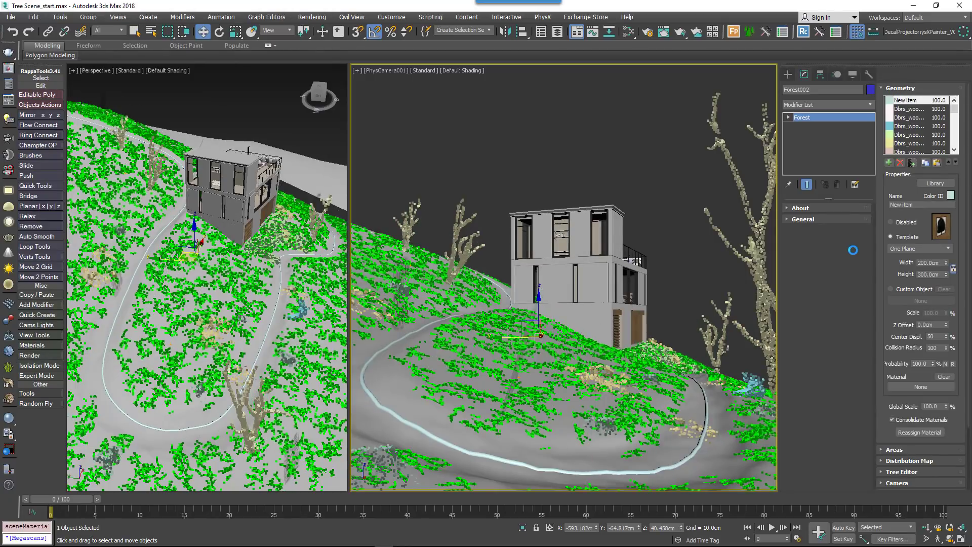
- Select all the wood chunk models in the geometry list, make their color ID red and set their probability to 5%
{"action": "left_click_drag", "start_coordinate": [954, 109], "coordinate": [955, 140]}
{"action": "left_click", "coordinate": [930, 144], "text": "shift"}
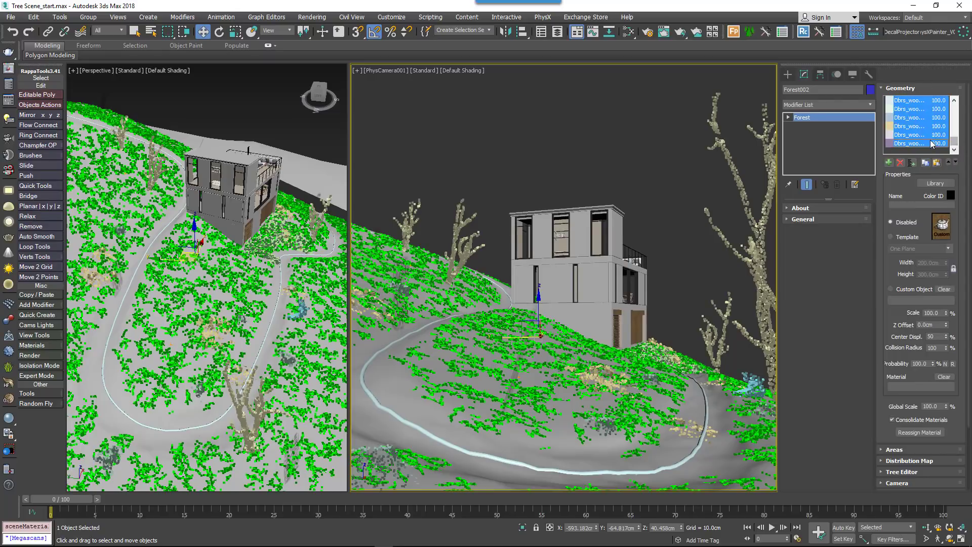
{"action": "left_click", "coordinate": [950, 196]}
{"action": "left_click_drag", "start_coordinate": [326, 116], "coordinate": [372, 114]}
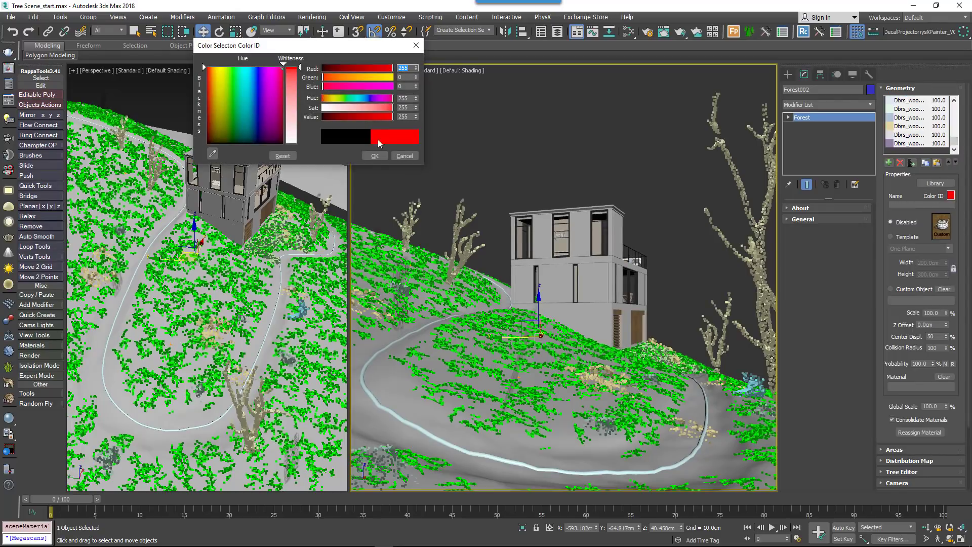
{"action": "left_click", "coordinate": [374, 159]}
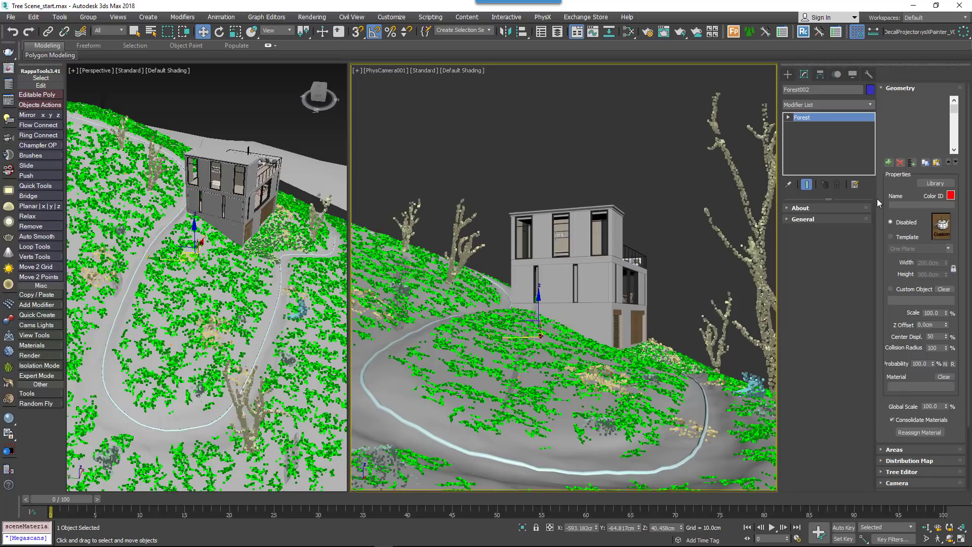
{"action": "left_click_drag", "start_coordinate": [953, 109], "coordinate": [955, 146]}
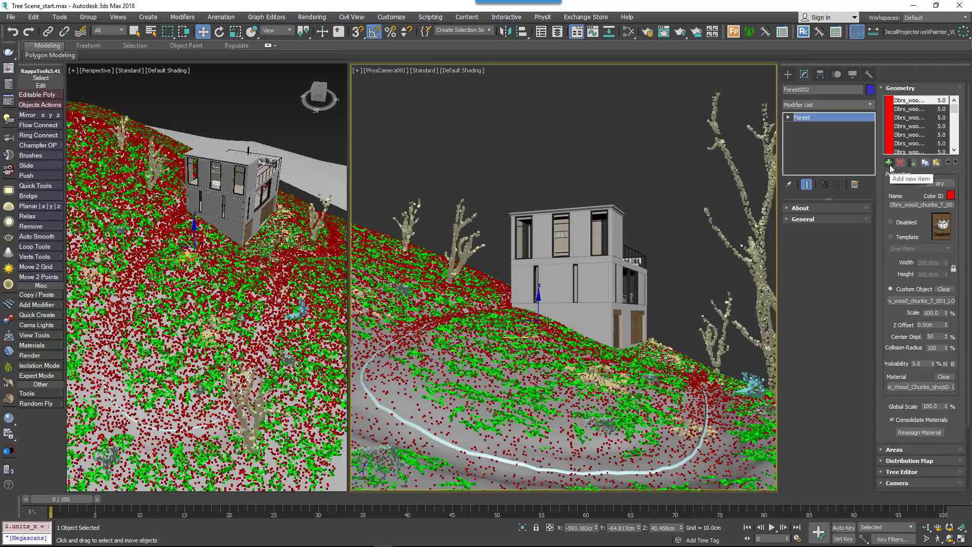
- Add a new item to the geometry list and set it to Disabled to leave gaps in the scatter
{"action": "left_click", "coordinate": [889, 163]}
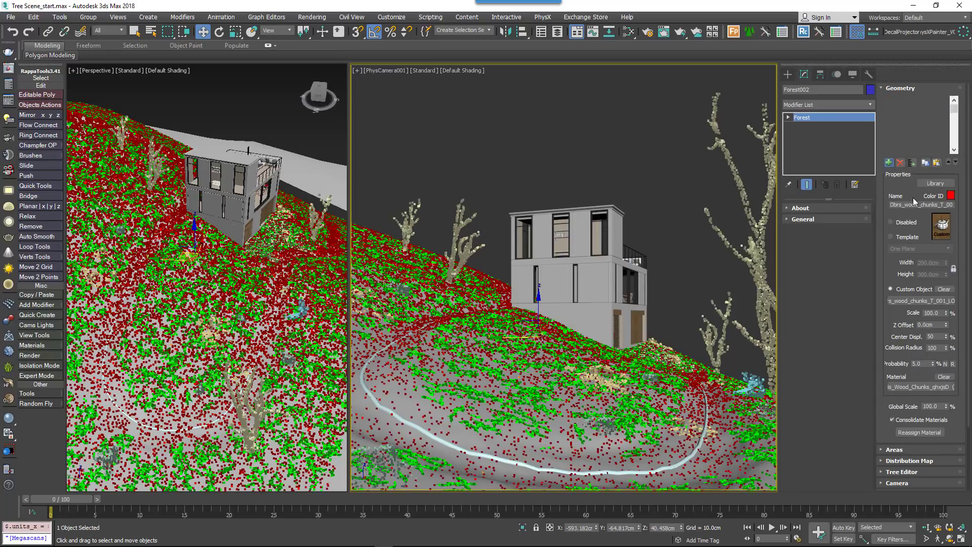
{"action": "left_click", "coordinate": [906, 222]}
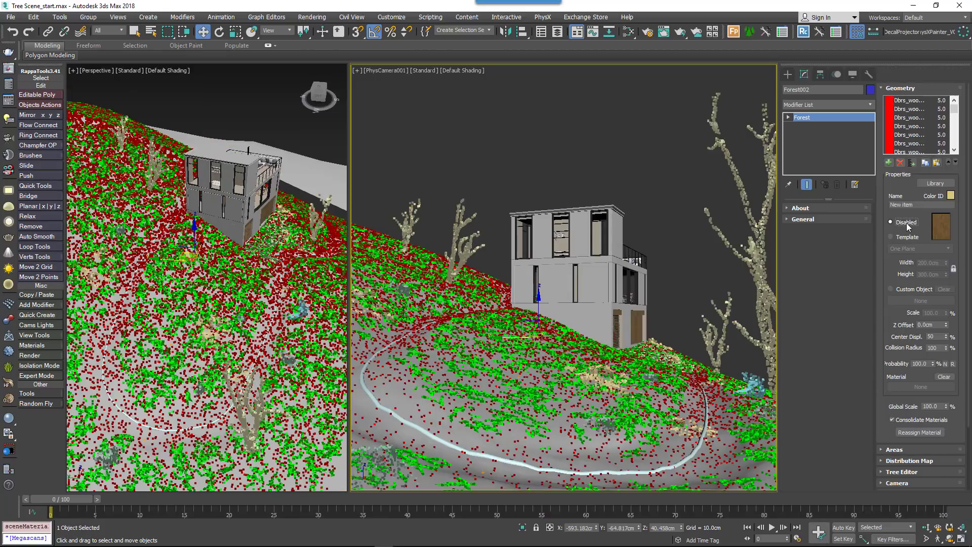
{"action": "scroll", "coordinate": [929, 146], "scroll_direction": "down", "scroll_amount": 1}
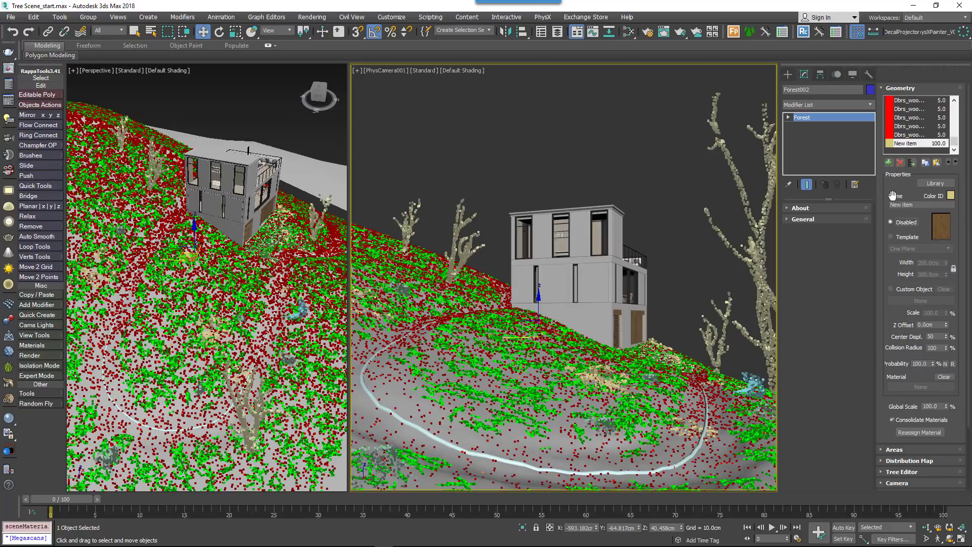
{"action": "left_click", "coordinate": [899, 88]}
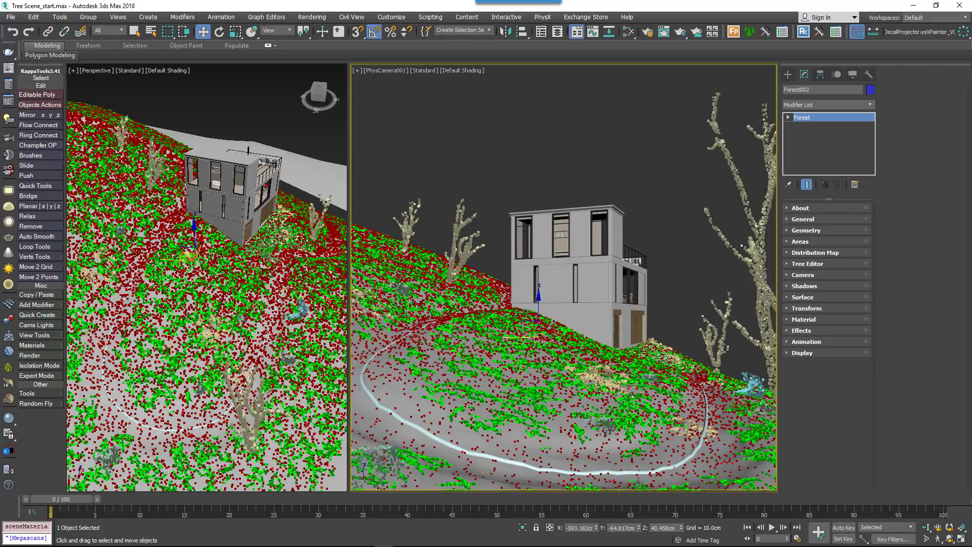
- Turn off the scatter's surface area and add the road's path spline as an include area
{"action": "left_click", "coordinate": [846, 240]}
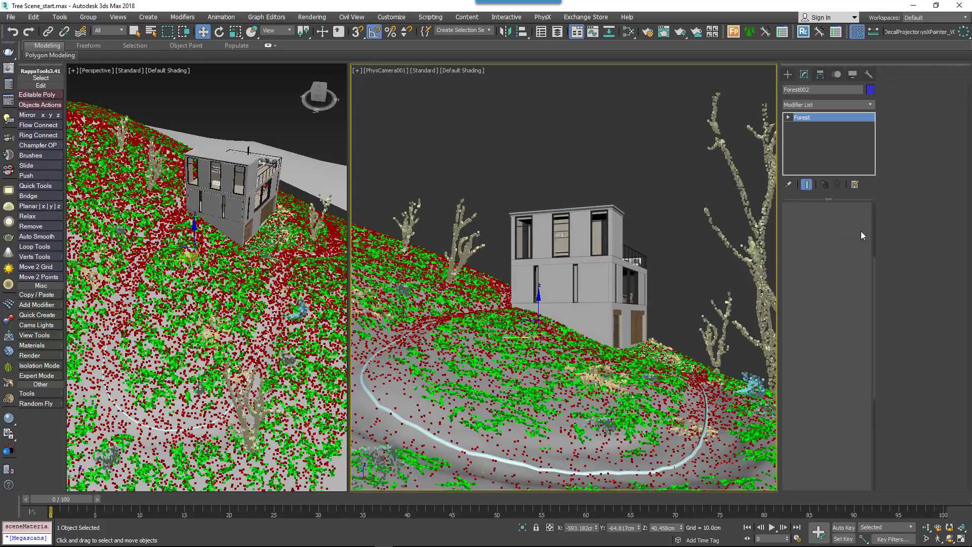
{"action": "left_click", "coordinate": [923, 181]}
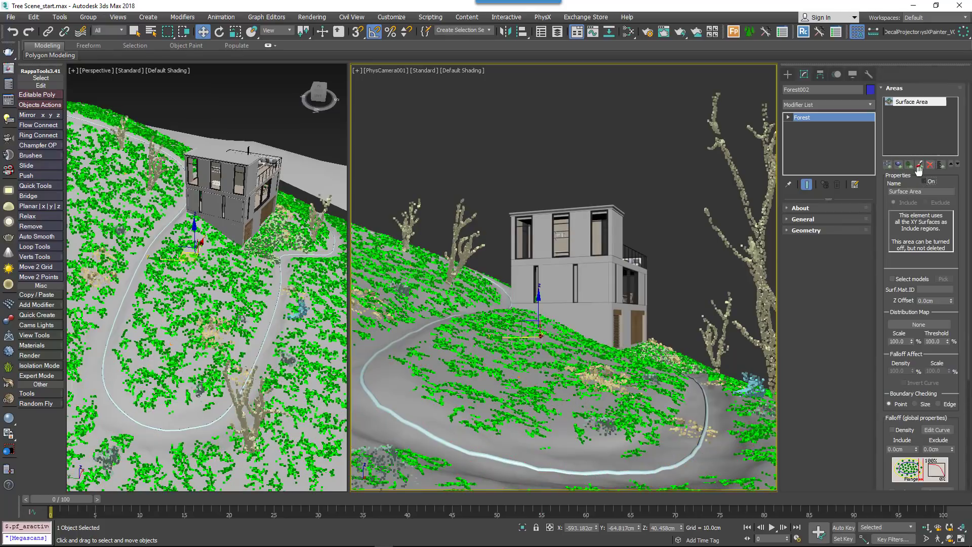
{"action": "left_click", "coordinate": [888, 164]}
{"action": "left_click", "coordinate": [664, 469]}
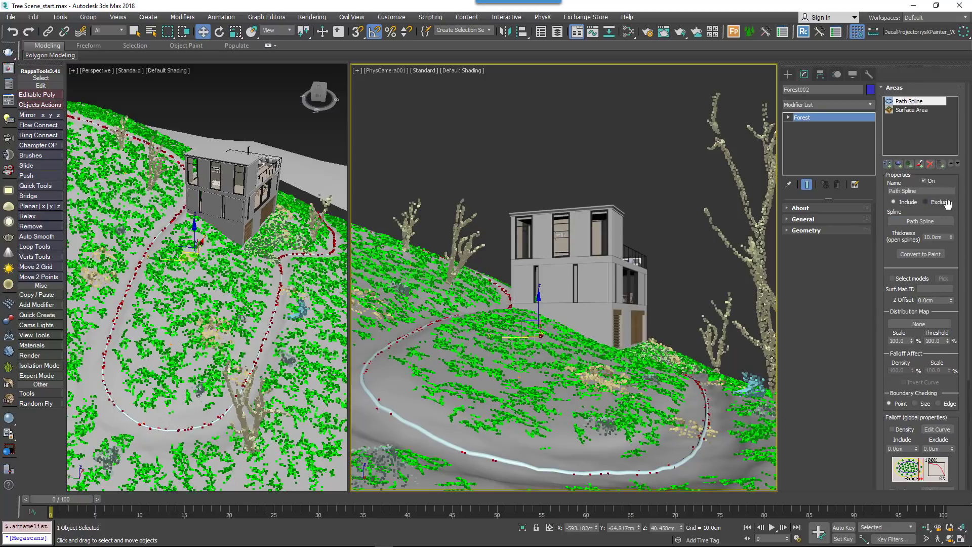
- Increase the included path spline's thickness to about 213.9 cm so debris spreads along both sides of the road
{"action": "left_click_drag", "start_coordinate": [951, 242], "coordinate": [914, 273]}
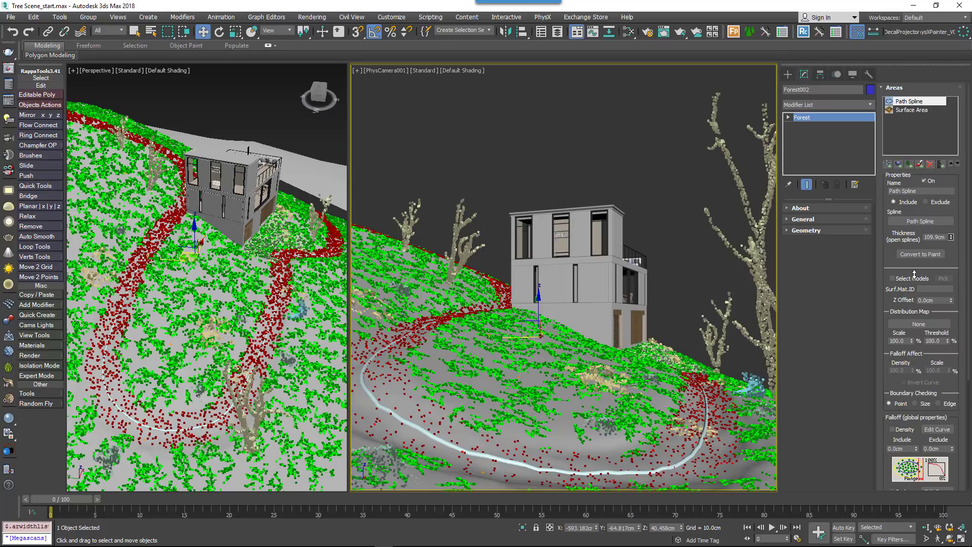
{"action": "left_click_drag", "start_coordinate": [909, 221], "coordinate": [895, 530]}
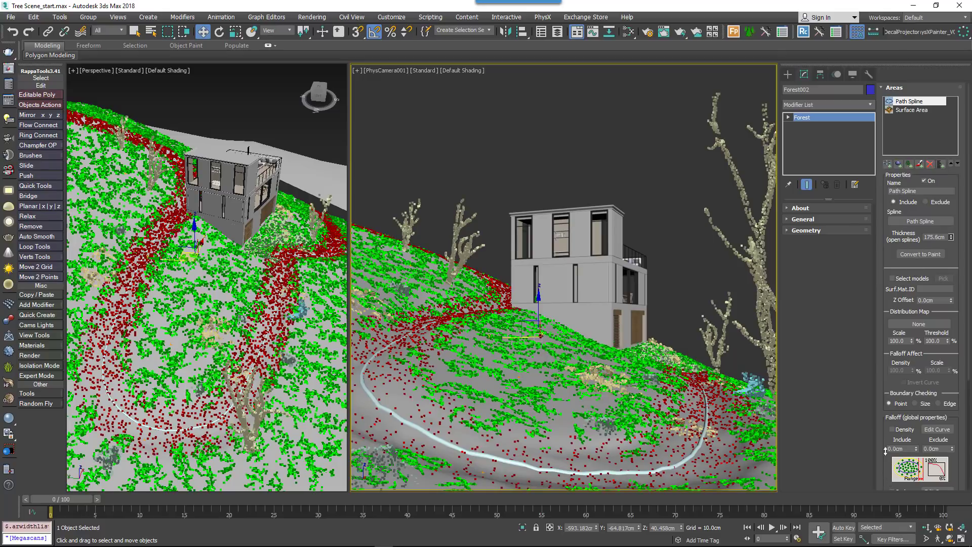
{"action": "left_click_drag", "start_coordinate": [886, 465], "coordinate": [885, 343]}
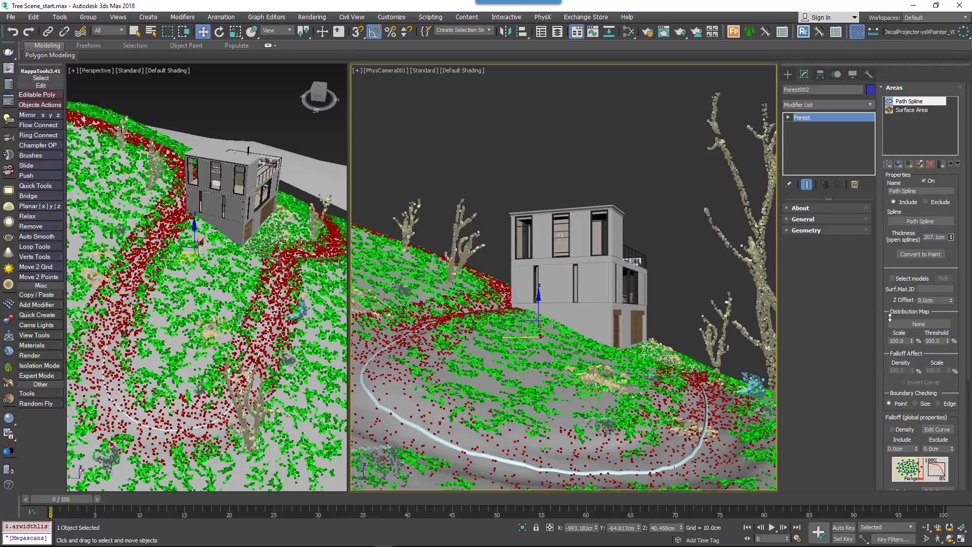
{"action": "left_click_drag", "start_coordinate": [890, 299], "coordinate": [891, 288]}
- Turn on the area's density falloff, set its include range to 70 cm, raise it to 77.7 cm and check the falloff curve
{"action": "left_click_drag", "start_coordinate": [901, 377], "coordinate": [897, 217]}
{"action": "left_click", "coordinate": [891, 275]}
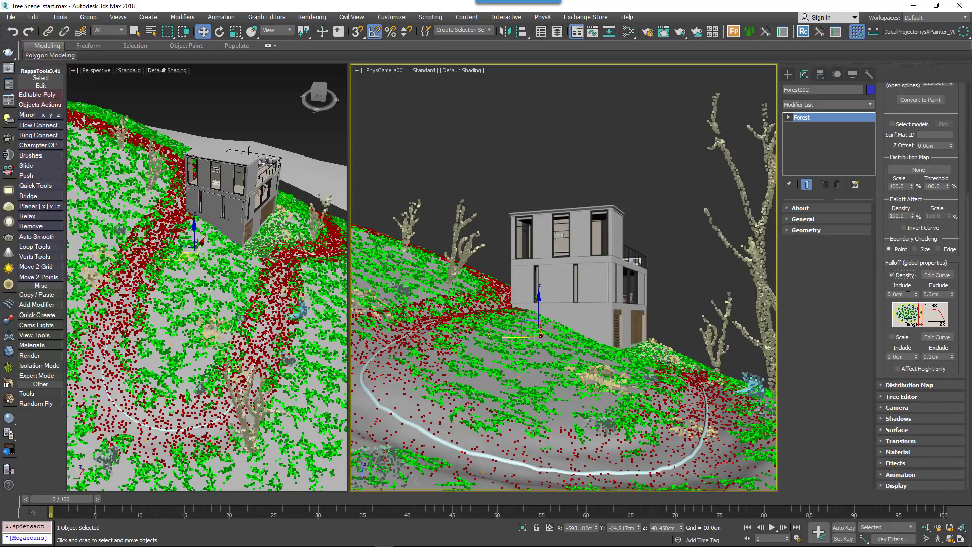
{"action": "double_click", "coordinate": [906, 294]}
{"action": "type", "text": "70"}
{"action": "key", "text": "Return"}
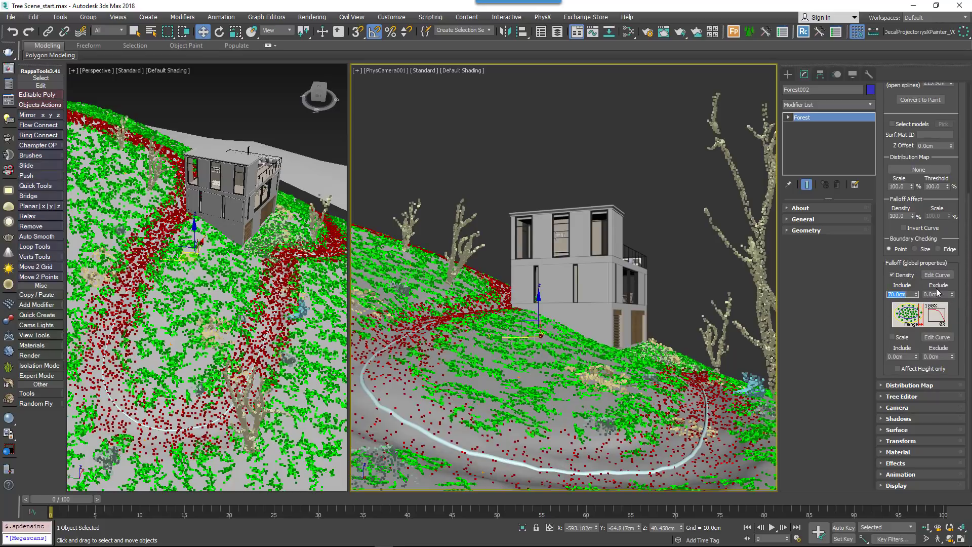
{"action": "left_click_drag", "start_coordinate": [916, 295], "coordinate": [919, 287]}
{"action": "left_click", "coordinate": [936, 275]}
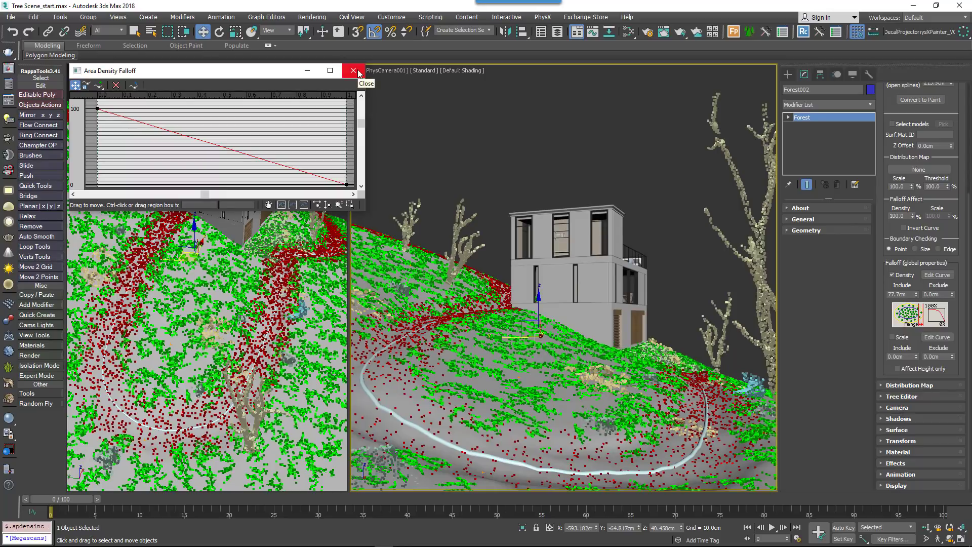
{"action": "left_click", "coordinate": [353, 71]}
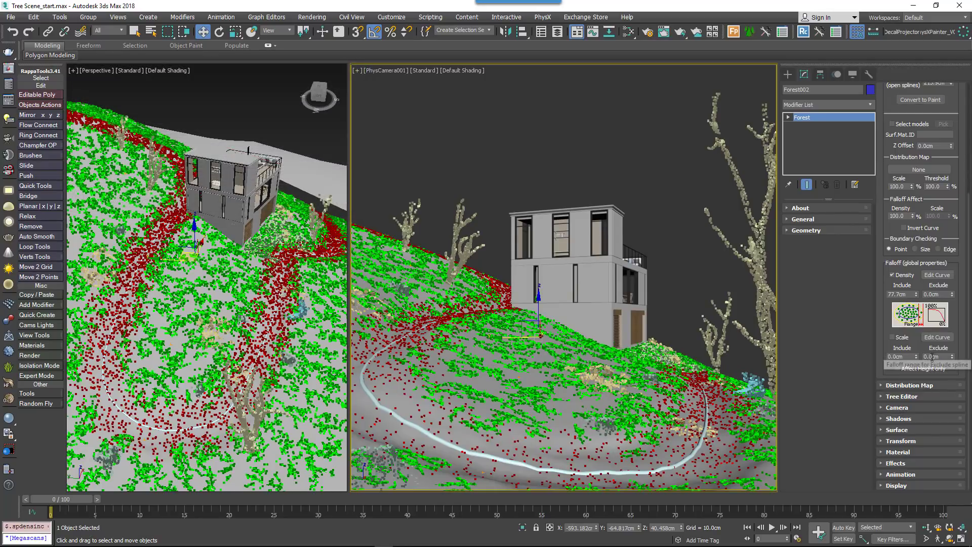
{"action": "scroll", "coordinate": [901, 111], "scroll_direction": "up", "scroll_amount": 4}
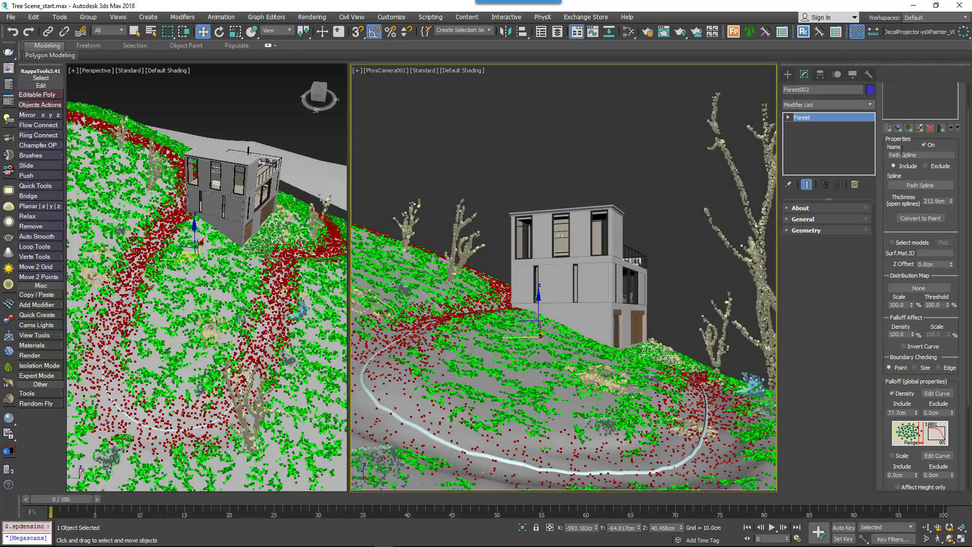
{"action": "scroll", "coordinate": [895, 141], "scroll_direction": "up", "scroll_amount": 1}
{"action": "left_click", "coordinate": [900, 84]}
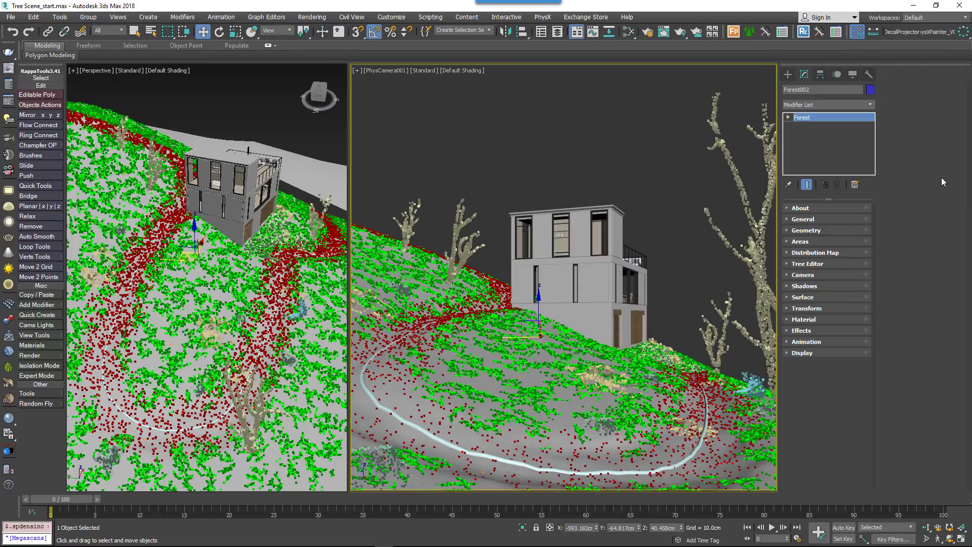
- Switch the debris scatter's distribution map to Groups 1 and set its density to 100 cm units
{"action": "left_click", "coordinate": [815, 252]}
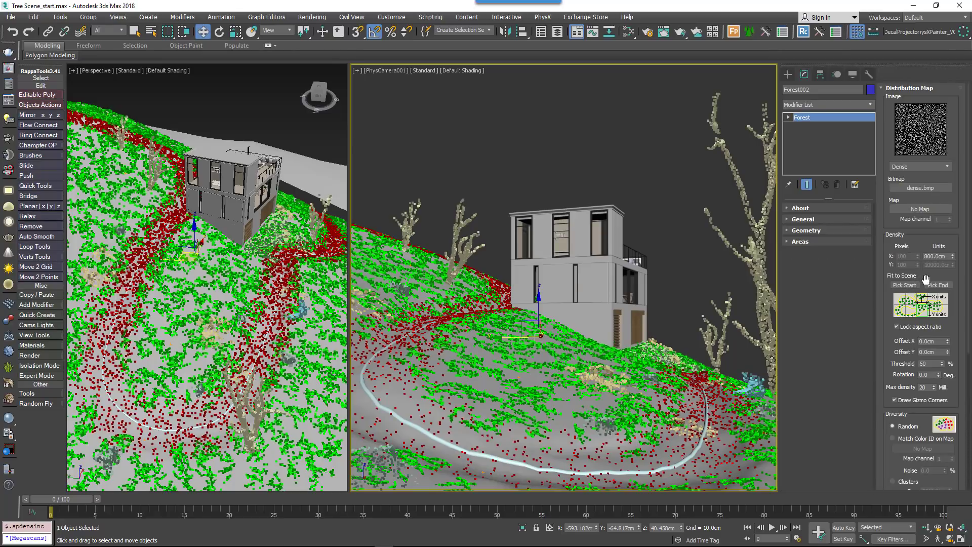
{"action": "left_click", "coordinate": [919, 167]}
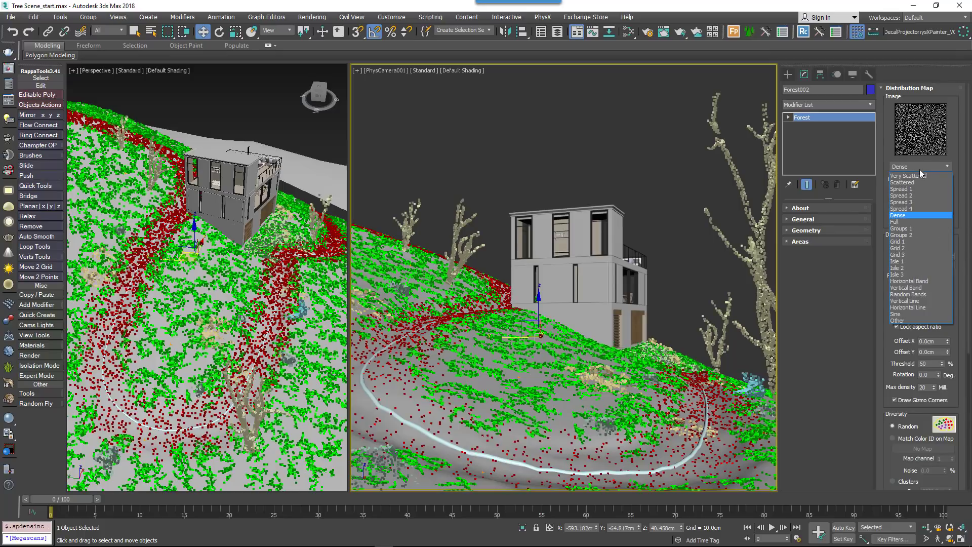
{"action": "left_click", "coordinate": [903, 228]}
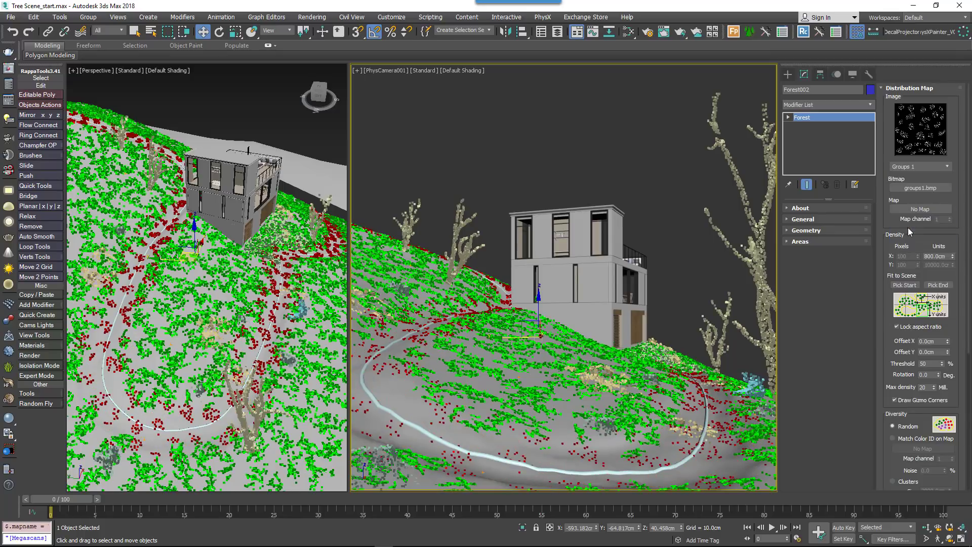
{"action": "double_click", "coordinate": [935, 256]}
{"action": "type", "text": "100"}
{"action": "key", "text": "Return"}
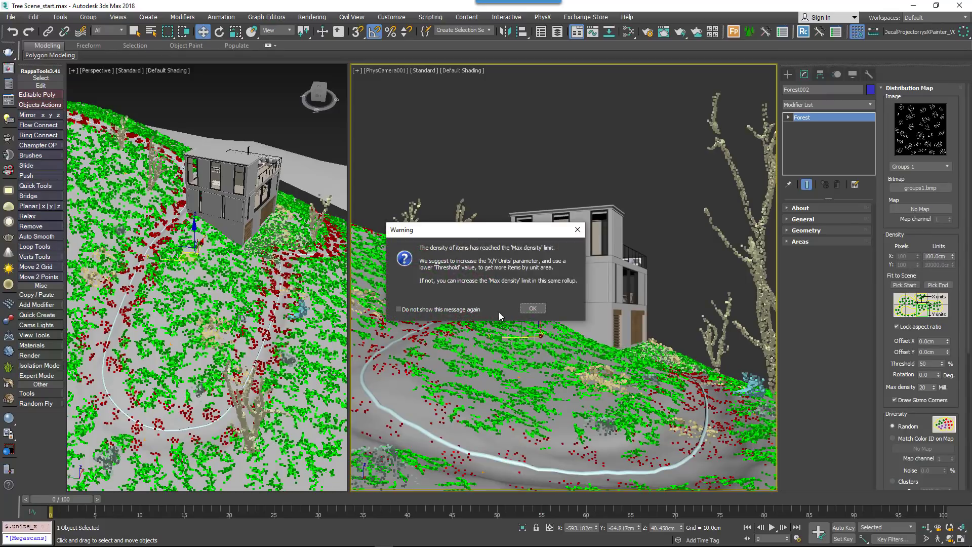
- Reset the scatter's max density to 0 and set its diversity to Clusters with a 50 cm size and 50% roughness
{"action": "left_click", "coordinate": [533, 307]}
{"action": "right_click", "coordinate": [934, 387]}
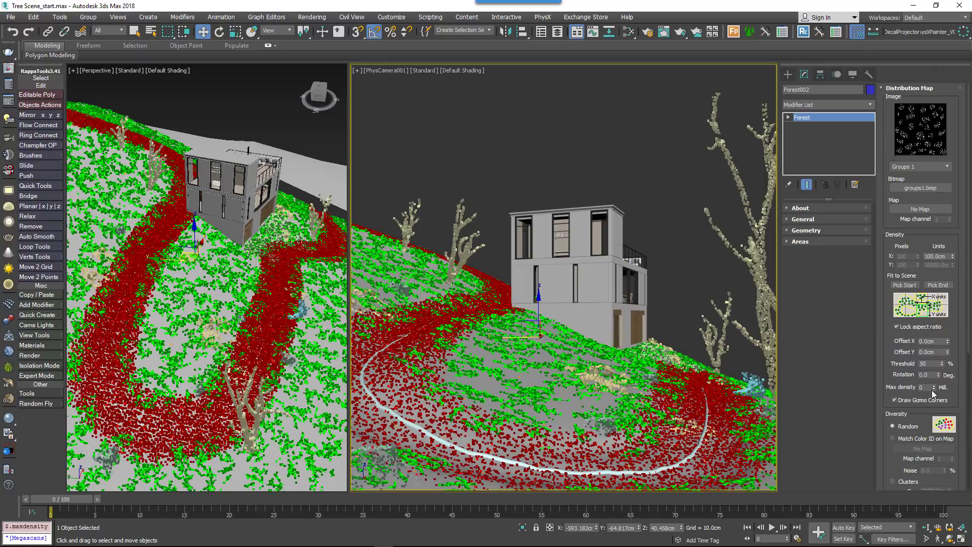
{"action": "scroll", "coordinate": [901, 369], "scroll_direction": "down", "scroll_amount": 3}
{"action": "left_click", "coordinate": [905, 391]}
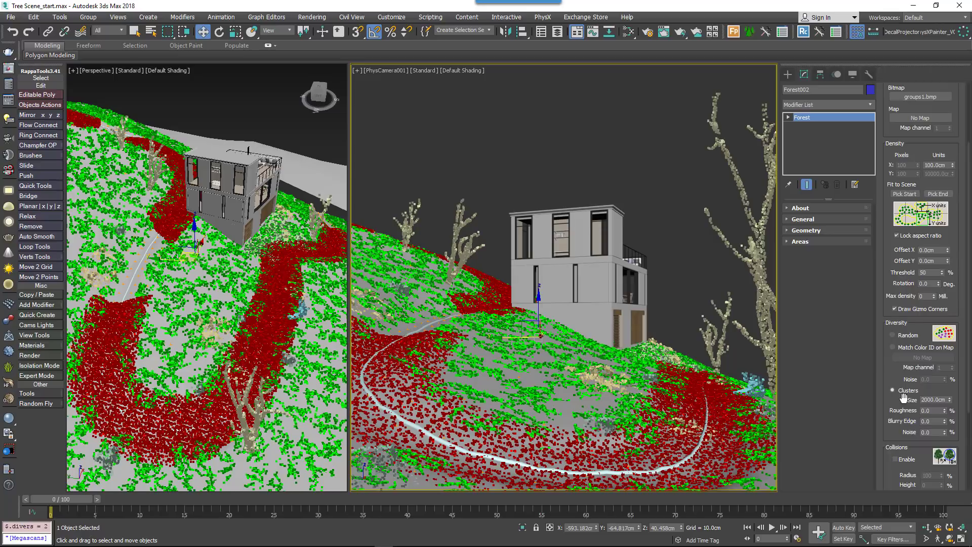
{"action": "double_click", "coordinate": [934, 400]}
{"action": "type", "text": "50"}
{"action": "key", "text": "Return"}
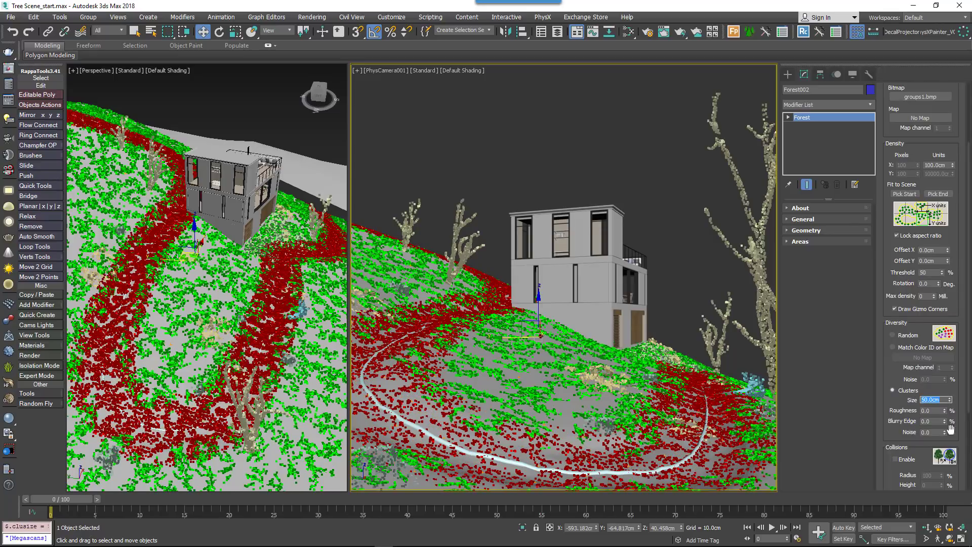
{"action": "key", "text": "Tab"}
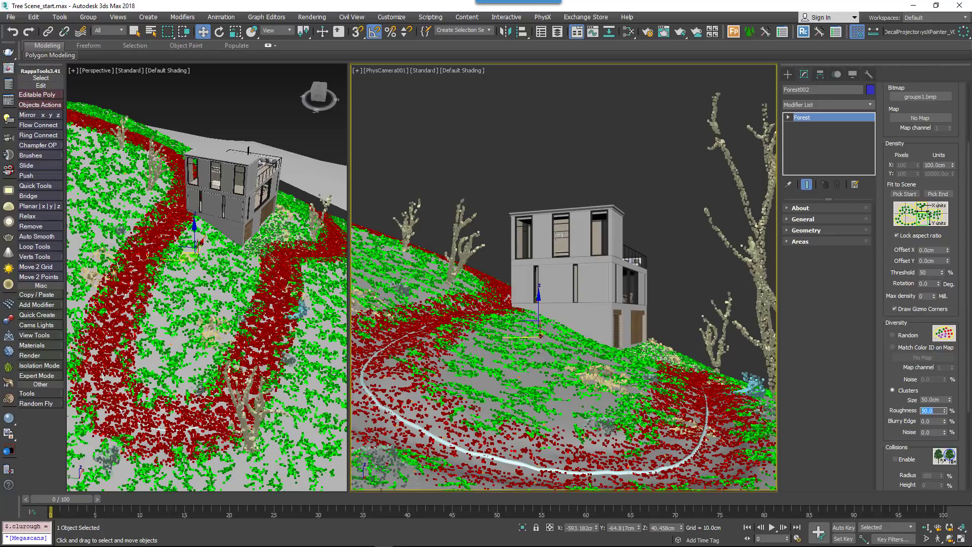
{"action": "middle_click_drag", "start_coordinate": [256, 309], "coordinate": [131, 200], "text": "alt"}
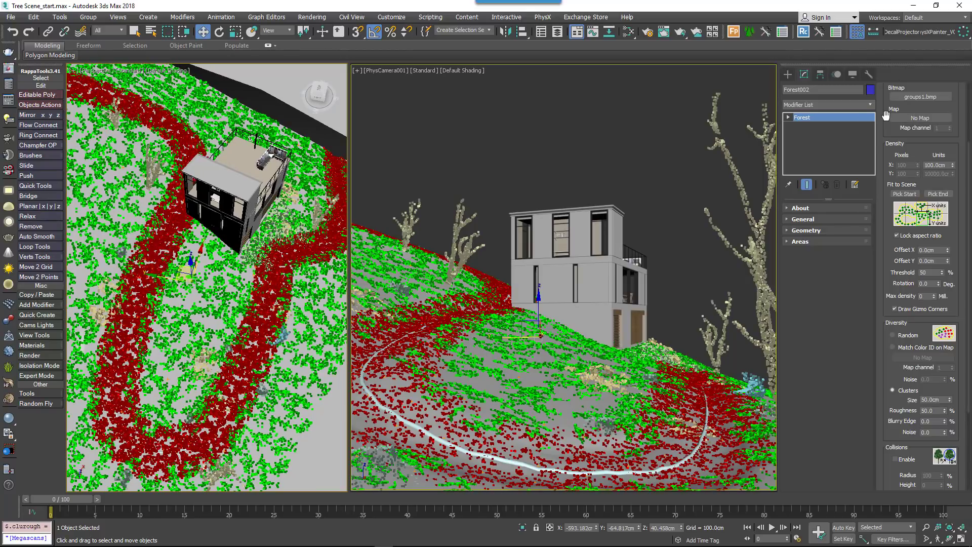
- Assign PhysCamera001 as the debris scatter's camera and limit the scatter to the camera's visibility
{"action": "left_click_drag", "start_coordinate": [883, 116], "coordinate": [889, 222]}
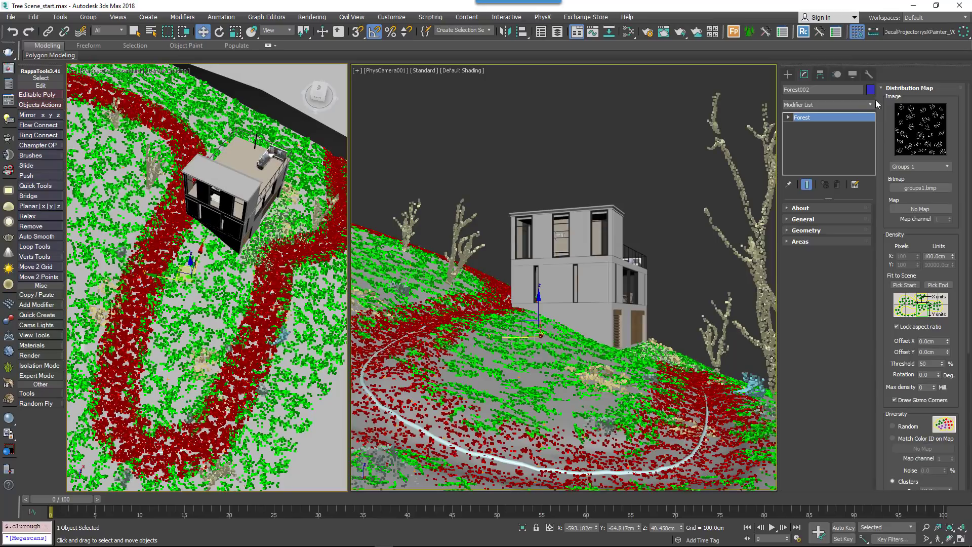
{"action": "left_click", "coordinate": [905, 88]}
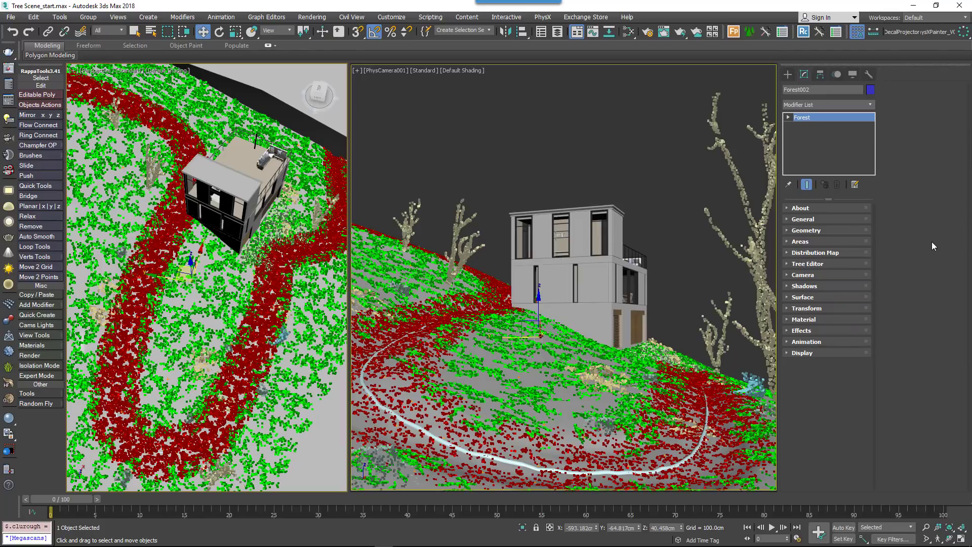
{"action": "left_click", "coordinate": [810, 275]}
{"action": "left_click", "coordinate": [921, 114]}
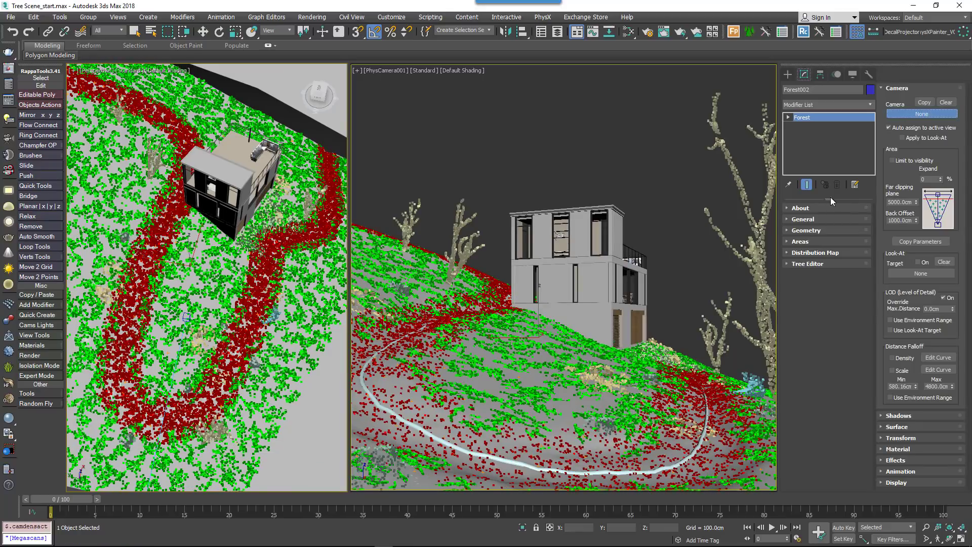
{"action": "scroll", "coordinate": [200, 354], "scroll_direction": "down", "scroll_amount": 3}
{"action": "left_click", "coordinate": [174, 442]}
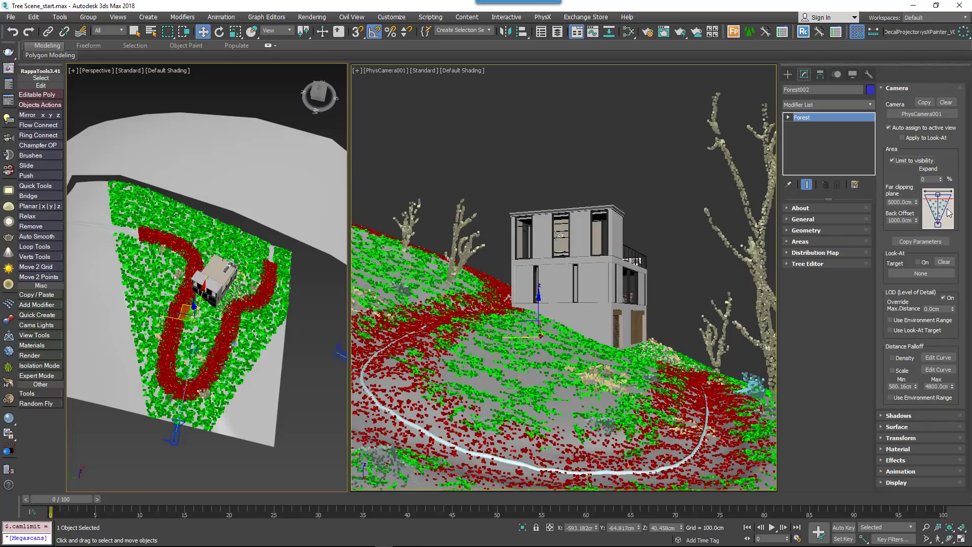
- Set the camera area's expand to 32%, far clipping plane to about 4802.5 cm and back offset to about 940 cm
{"action": "mouse_move", "coordinate": [940, 179]}
{"action": "left_mouse_down"}
{"action": "mouse_move", "coordinate": [937, 106]}
{"action": "mouse_move", "coordinate": [937, 164]}
{"action": "left_mouse_up"}
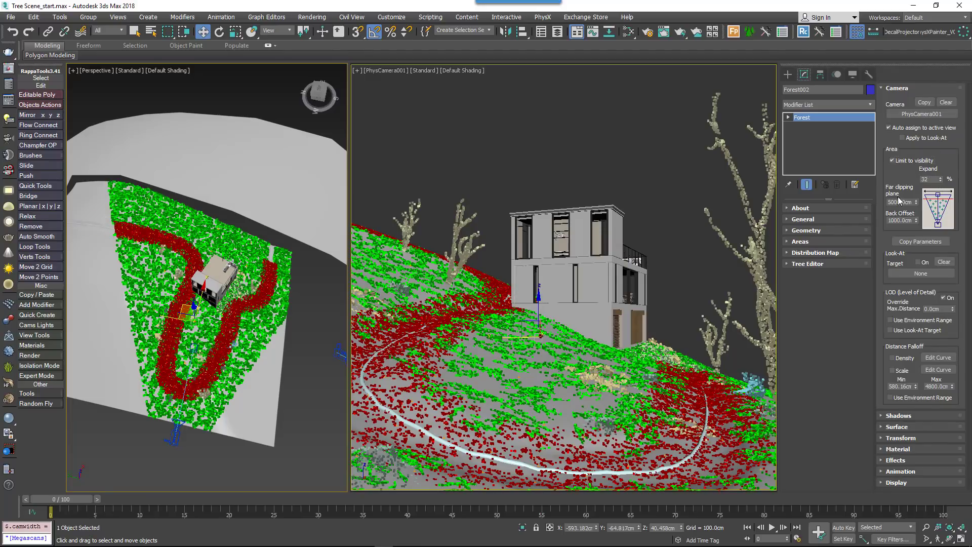
{"action": "left_click", "coordinate": [915, 201]}
{"action": "left_click_drag", "start_coordinate": [917, 204], "coordinate": [918, 229]}
{"action": "left_click", "coordinate": [916, 222]}
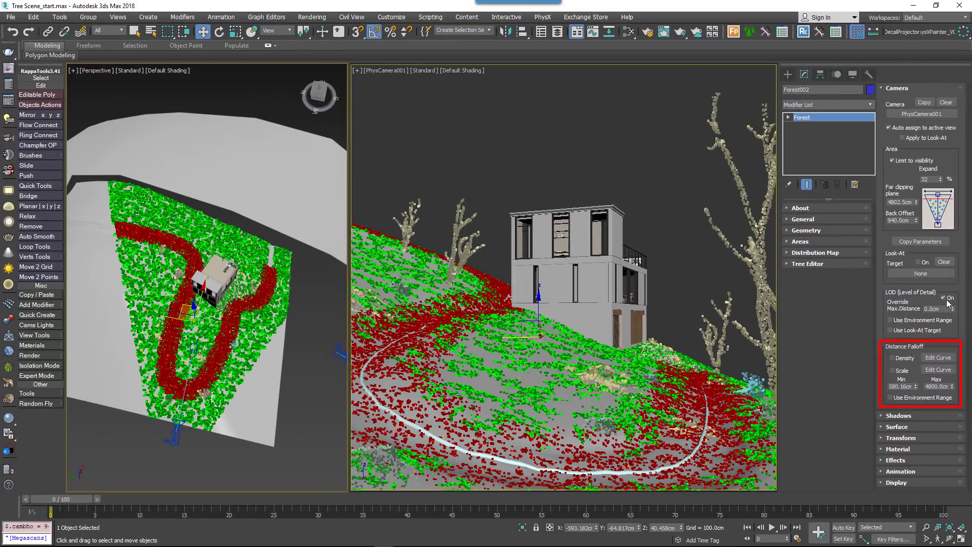
{"action": "left_click", "coordinate": [901, 359]}
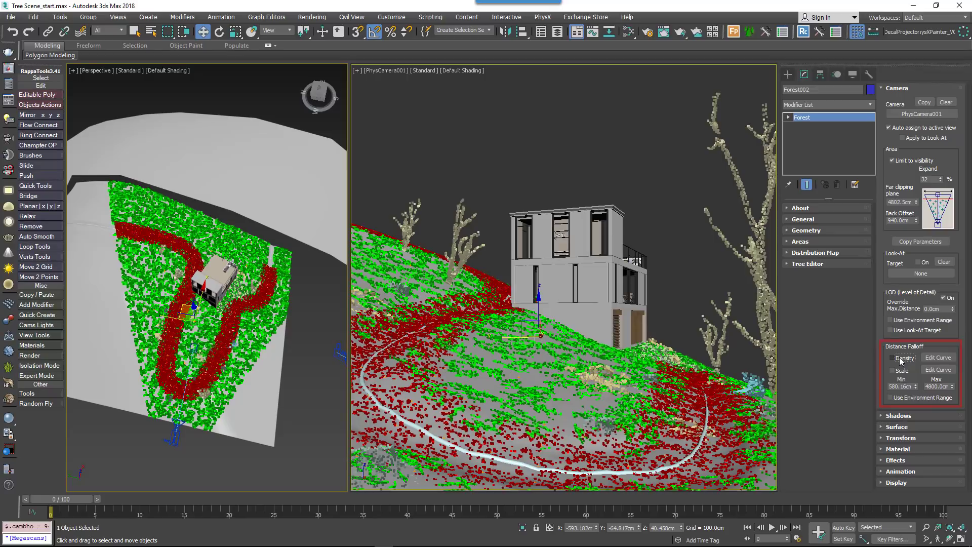
{"action": "left_click_drag", "start_coordinate": [952, 387], "coordinate": [922, 365]}
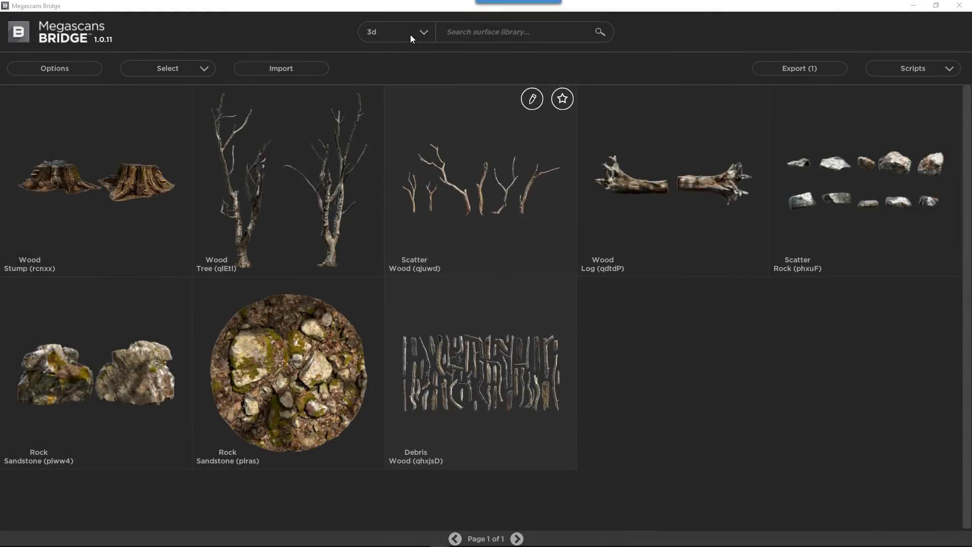
- In Megascans Bridge, show the Atlas assets and export the Plant Assorted (pjxsb2) leaves to Max for Vray (GGX)
{"action": "left_click", "coordinate": [410, 34]}
{"action": "left_click", "coordinate": [388, 78]}
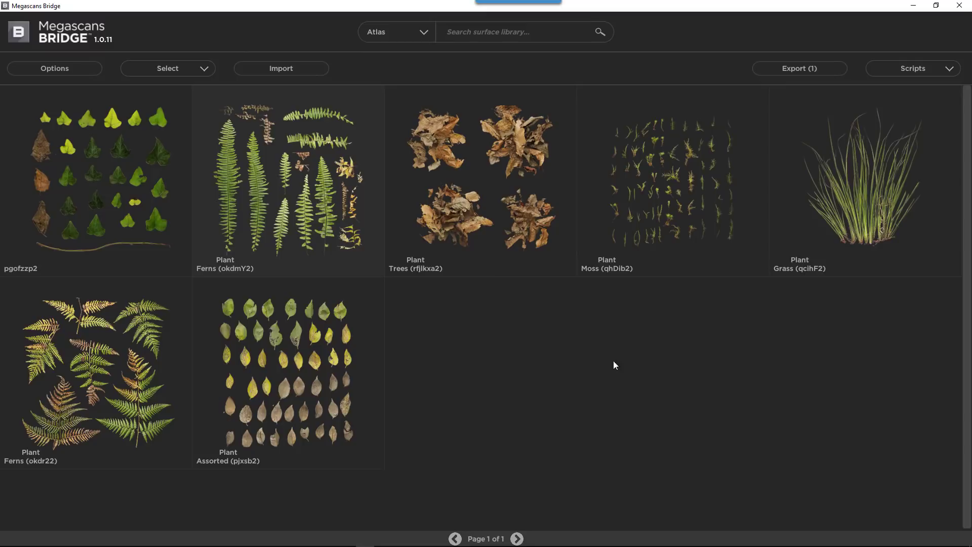
{"action": "mouse_move", "coordinate": [334, 375]}
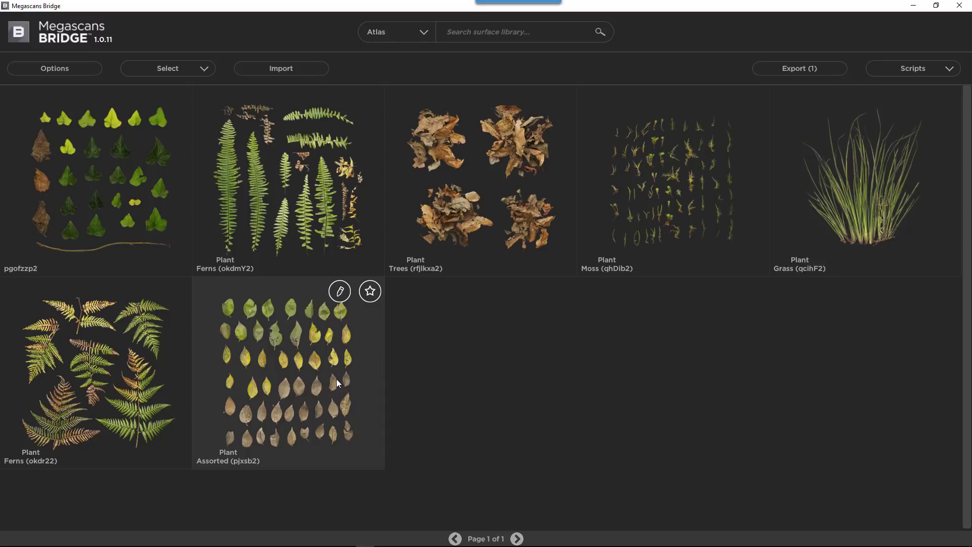
{"action": "left_click", "coordinate": [941, 70]}
{"action": "mouse_move", "coordinate": [892, 104]}
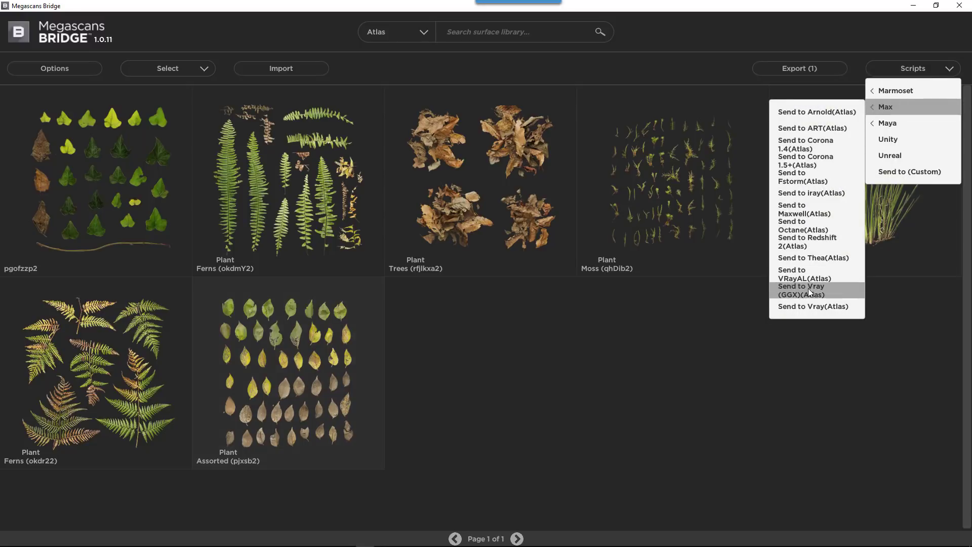
{"action": "left_click", "coordinate": [805, 292]}
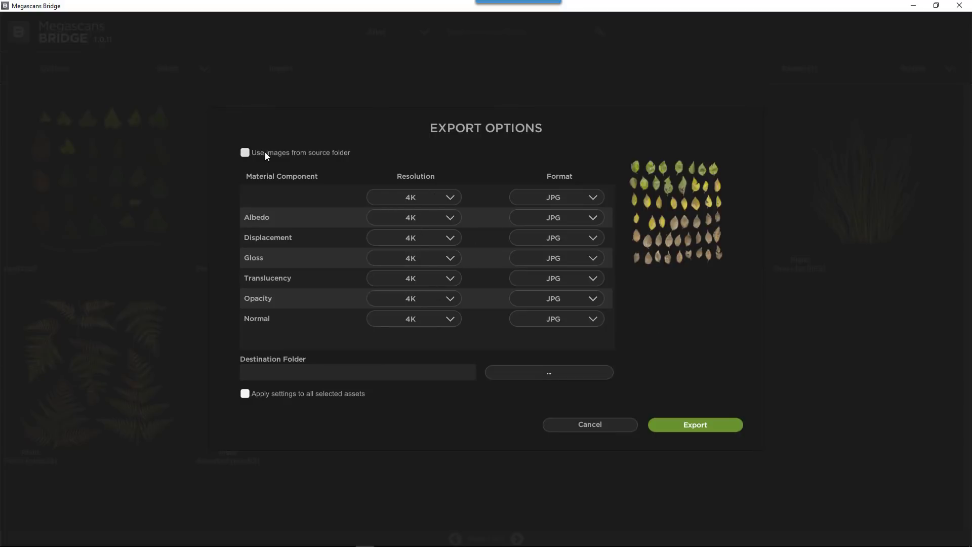
{"action": "left_click", "coordinate": [684, 426]}
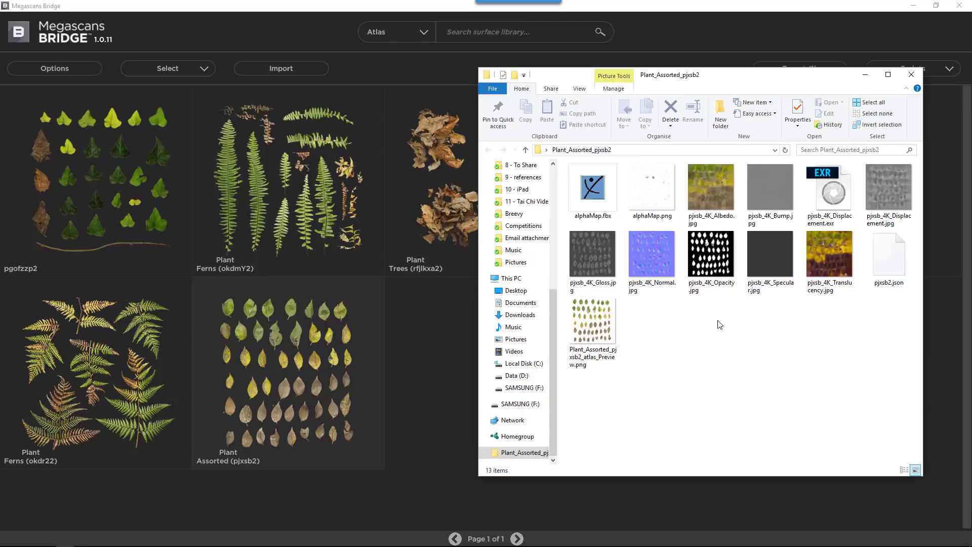
- Open the leaf atlas's pjxsb_4K_Opacity.jpg in Photoshop and convert its background into an editable layer
{"action": "left_click_drag", "start_coordinate": [715, 257], "coordinate": [502, 299]}
{"action": "key", "text": "alt+Tab"}
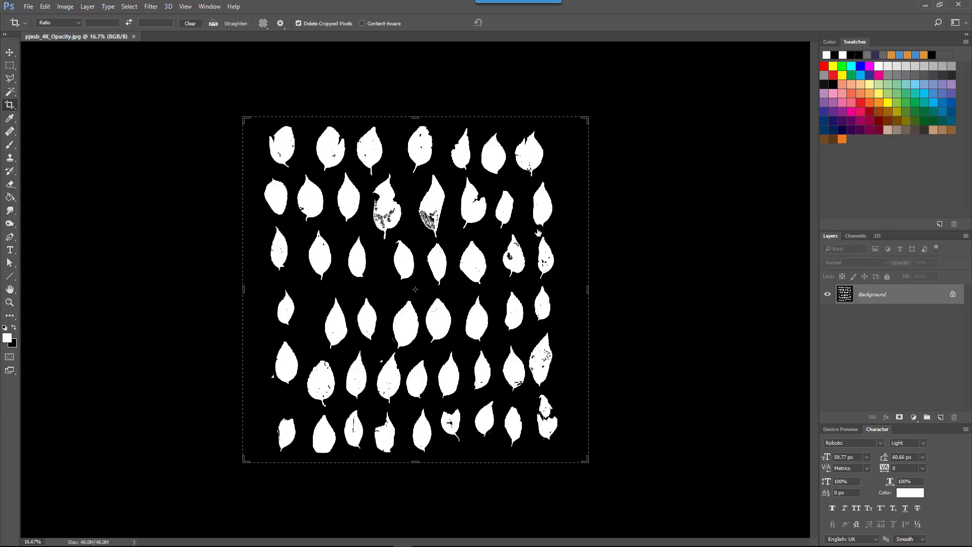
{"action": "double_click", "coordinate": [868, 302]}
{"action": "key", "text": "Escape"}
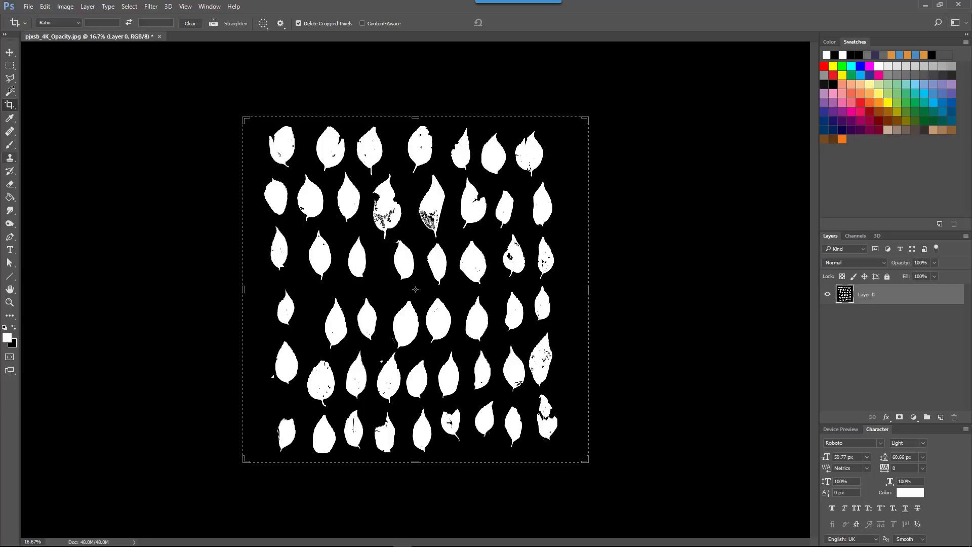
- Select the black area around the leaves with the Magic Wand, delete it and clear the selection
{"action": "left_click_drag", "start_coordinate": [10, 91], "coordinate": [41, 104]}
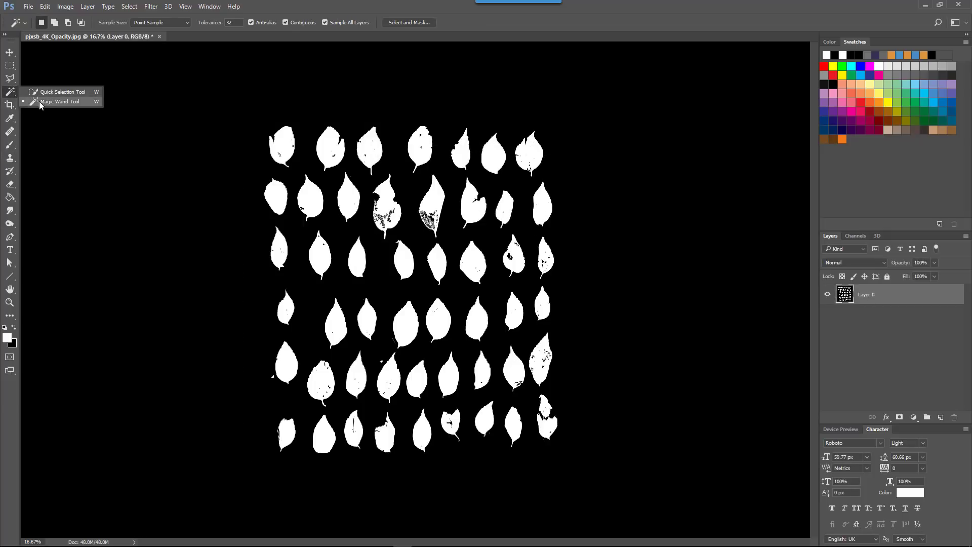
{"action": "left_click", "coordinate": [341, 243]}
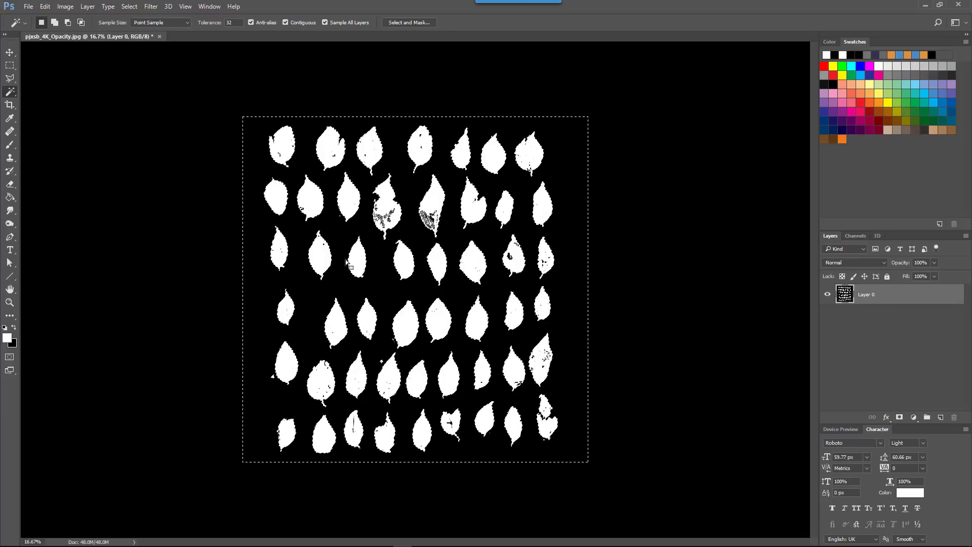
{"action": "key", "text": "Delete"}
{"action": "key", "text": "ctrl+d"}
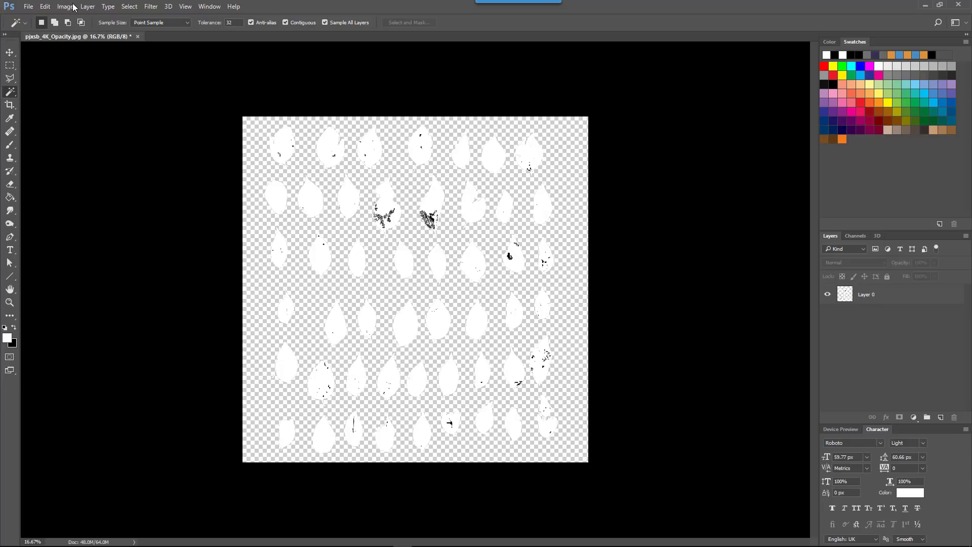
- Resize the leaf opacity image to 1024 × 1024 pixels
{"action": "left_click", "coordinate": [72, 7]}
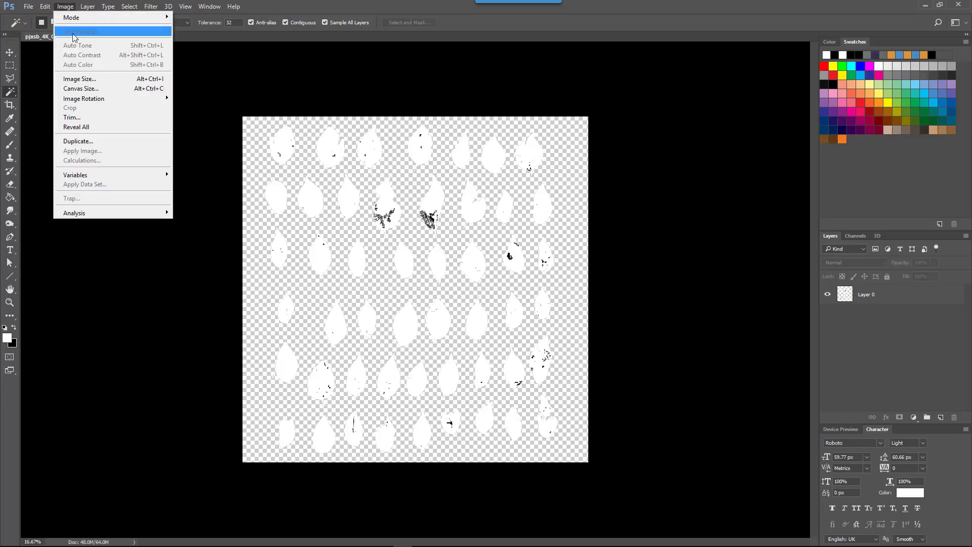
{"action": "left_click", "coordinate": [81, 79]}
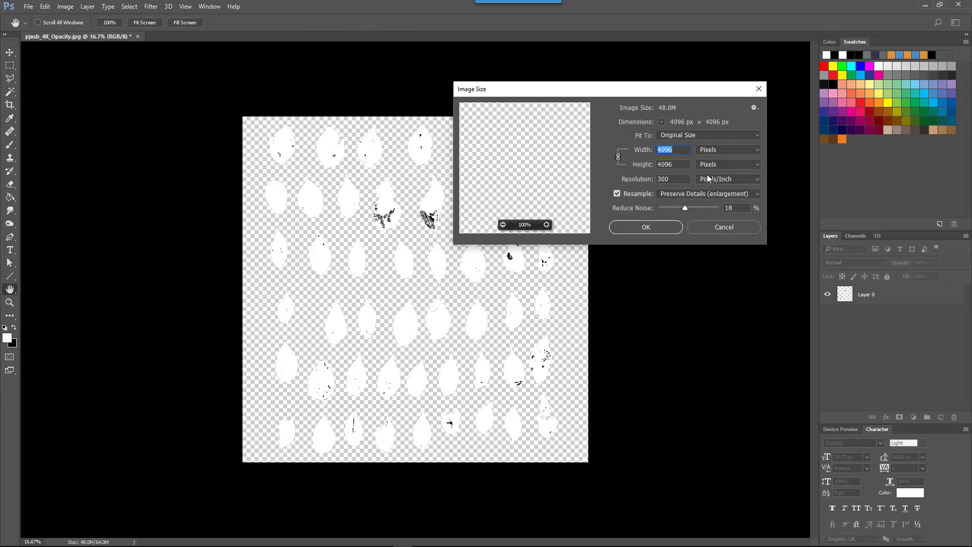
{"action": "type", "text": "1024"}
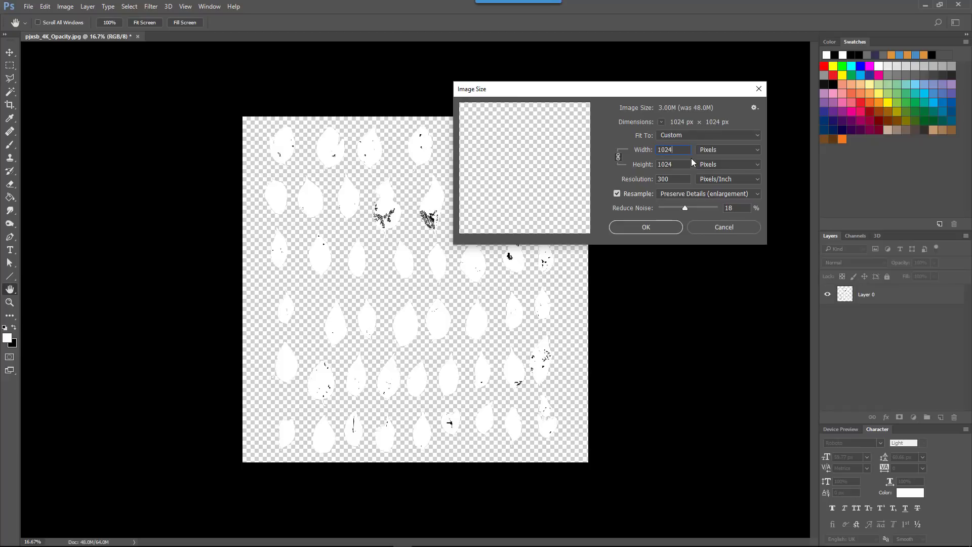
{"action": "left_click", "coordinate": [677, 231]}
{"action": "left_click", "coordinate": [668, 226]}
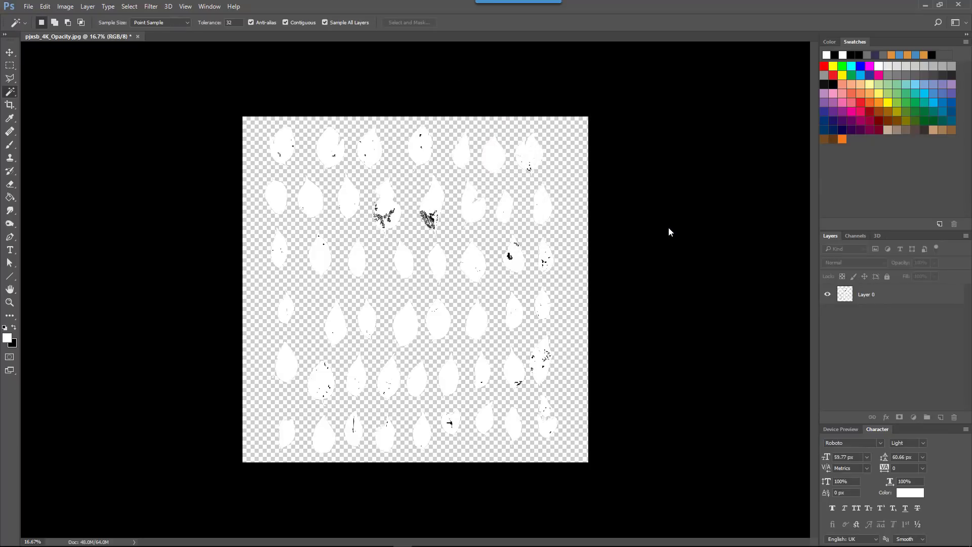
{"action": "key", "text": "ctrl+0"}
{"action": "key", "text": "w"}
- Save the leaf mask as a PNG over the existing alphaMap.png in the Plant_Assorted_pjxsb2 folder
{"action": "left_click", "coordinate": [28, 6]}
{"action": "left_click", "coordinate": [62, 116]}
{"action": "left_click", "coordinate": [241, 399]}
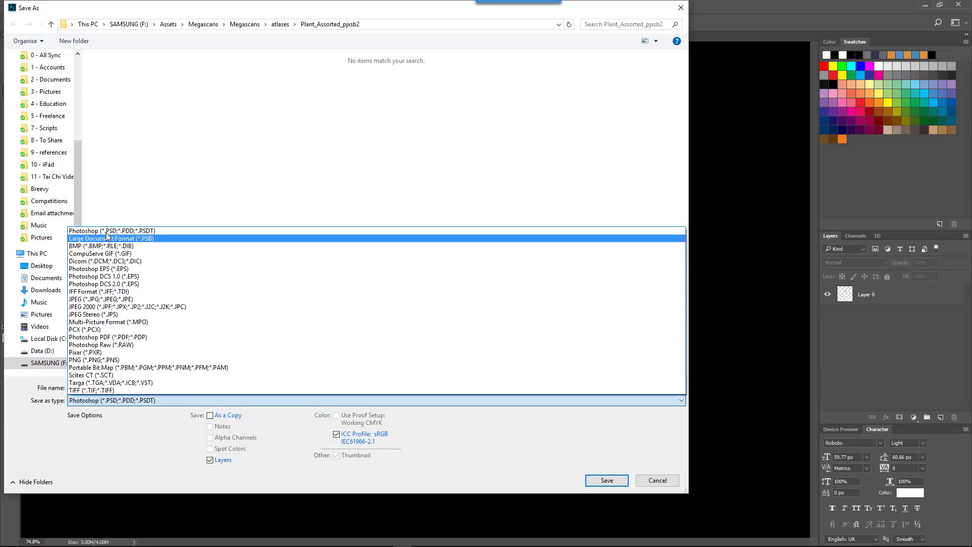
{"action": "left_click", "coordinate": [109, 361]}
{"action": "left_click", "coordinate": [108, 96]}
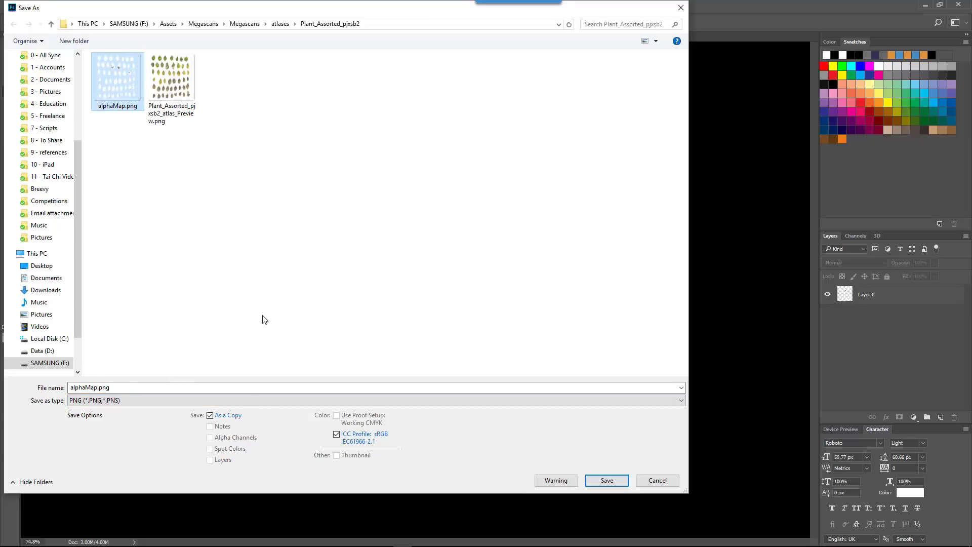
{"action": "left_click", "coordinate": [593, 483]}
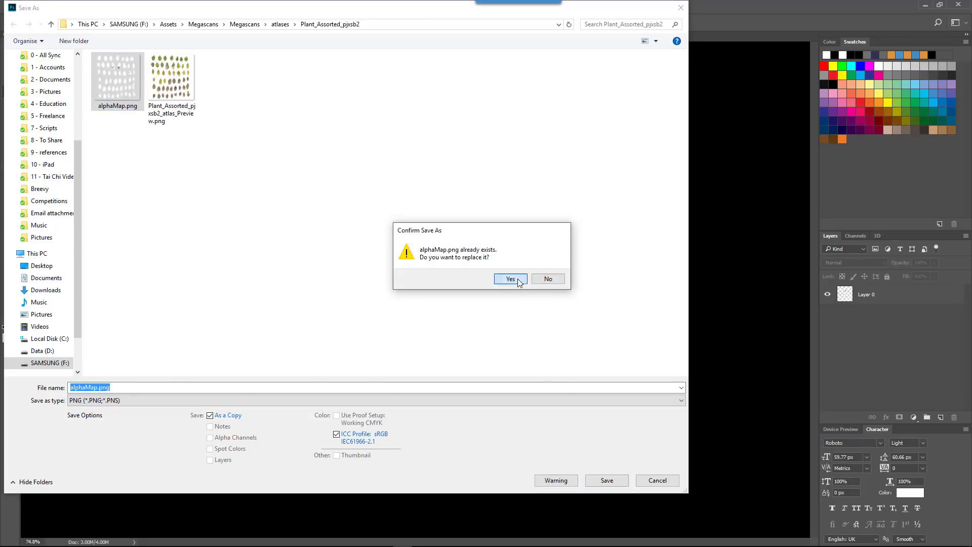
{"action": "left_click", "coordinate": [521, 278]}
{"action": "left_click", "coordinate": [531, 166]}
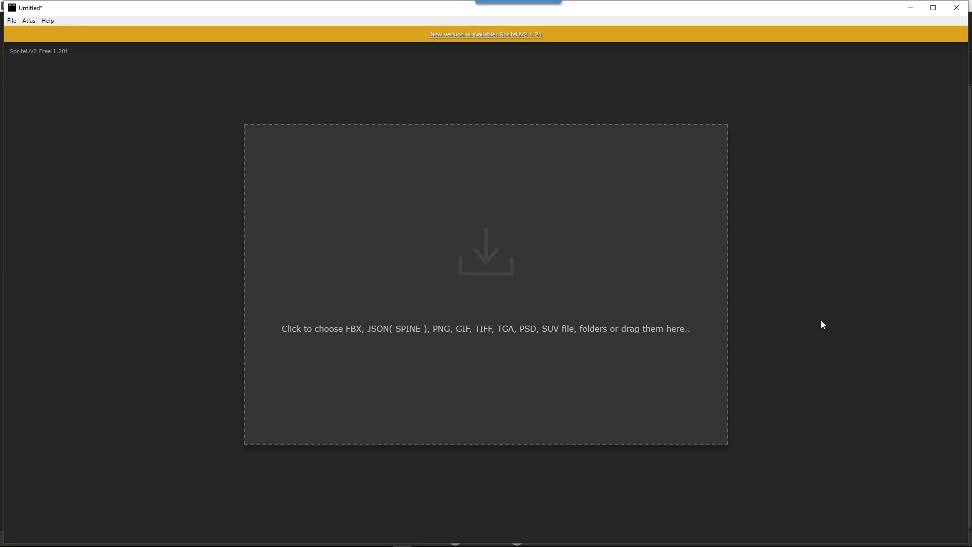
- Load alphaMap.png from the Plant_Assorted_pjxsb2 folder into SpriteUV2
{"action": "left_click", "coordinate": [523, 215]}
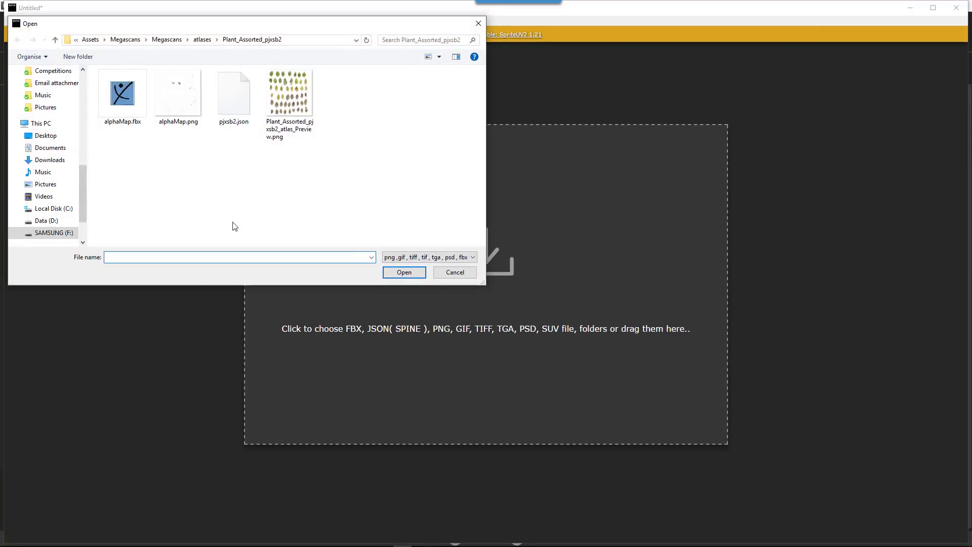
{"action": "left_click", "coordinate": [174, 99]}
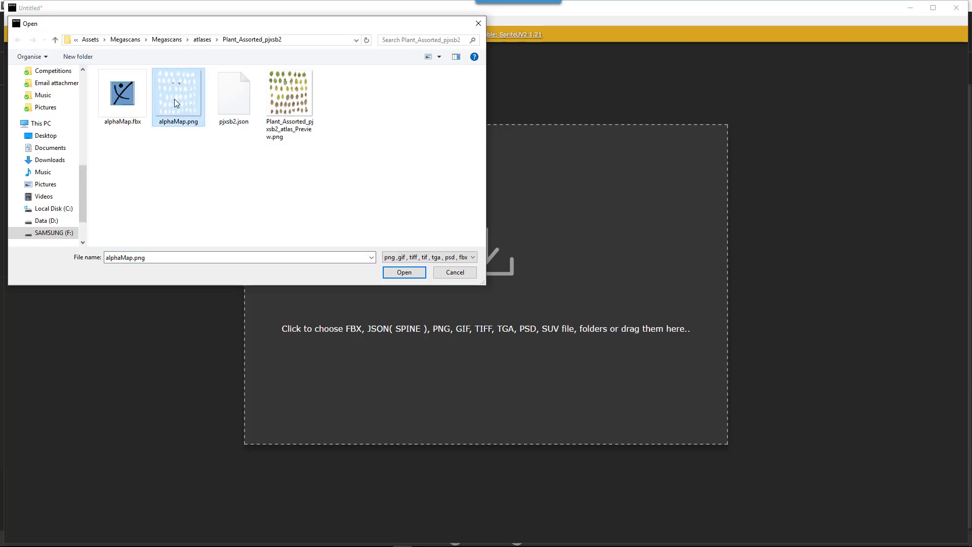
{"action": "left_click", "coordinate": [413, 273]}
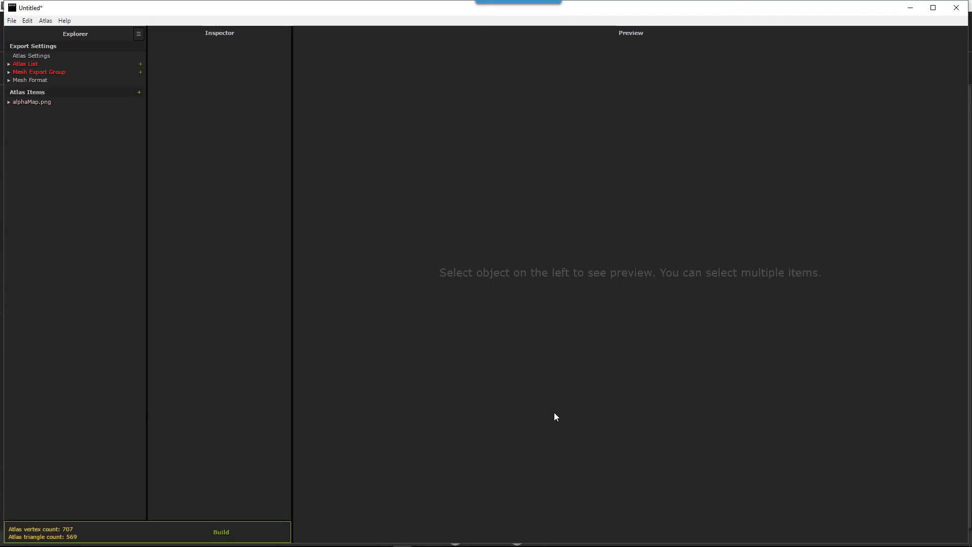
- Set the output path of the exportAtlas atlas to the Plant_Assorted_pjxsb2 folder
{"action": "double_click", "coordinate": [30, 64]}
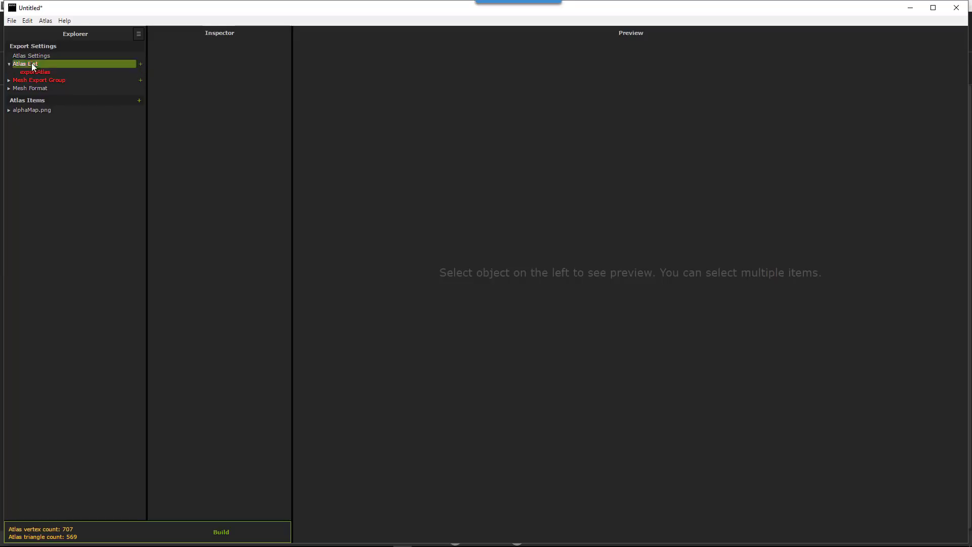
{"action": "left_click", "coordinate": [31, 72]}
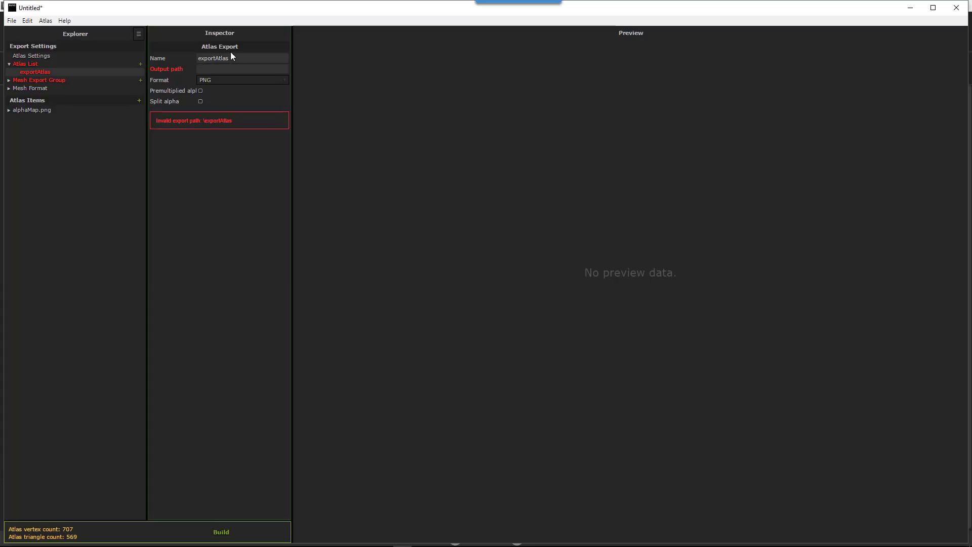
{"action": "left_click", "coordinate": [284, 70]}
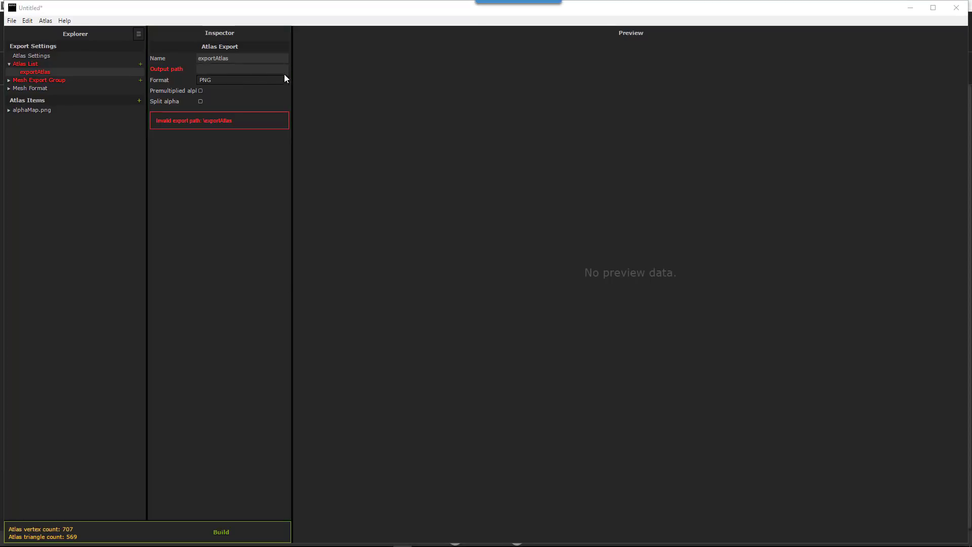
{"action": "left_click", "coordinate": [391, 273]}
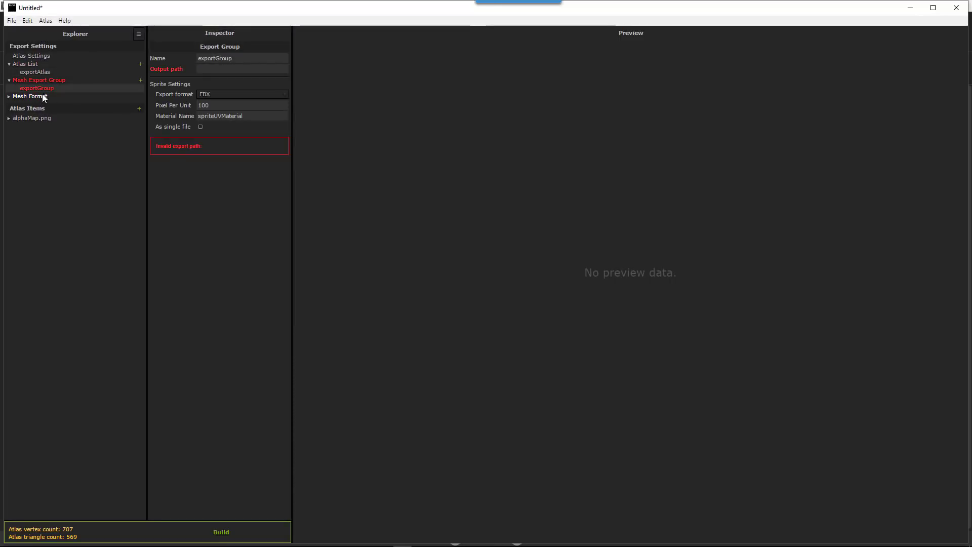
- Rename the mesh export group to lEAVES and set its output path to the Plant_Assorted_pjxsb2 folder
{"action": "left_click", "coordinate": [233, 58]}
{"action": "double_click", "coordinate": [238, 57]}
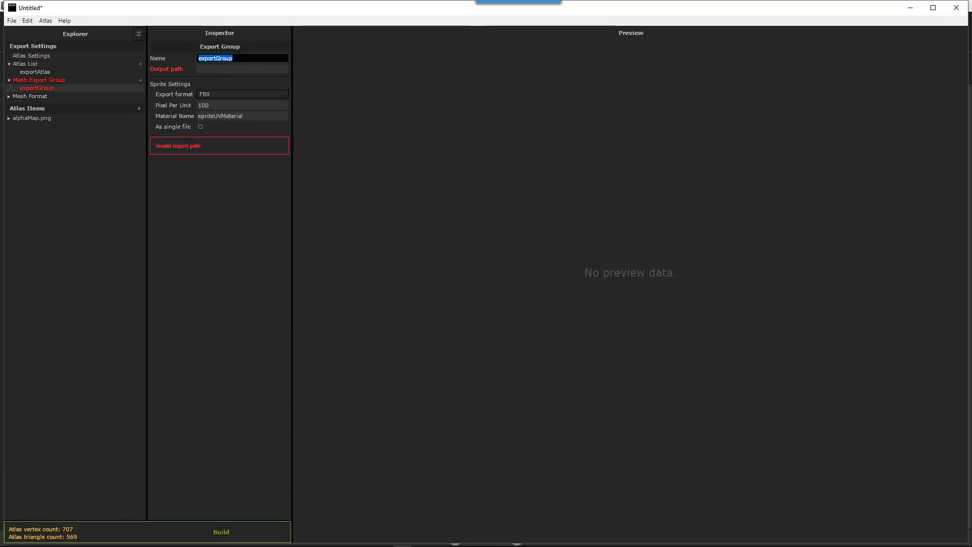
{"action": "type", "text": "lEAVES"}
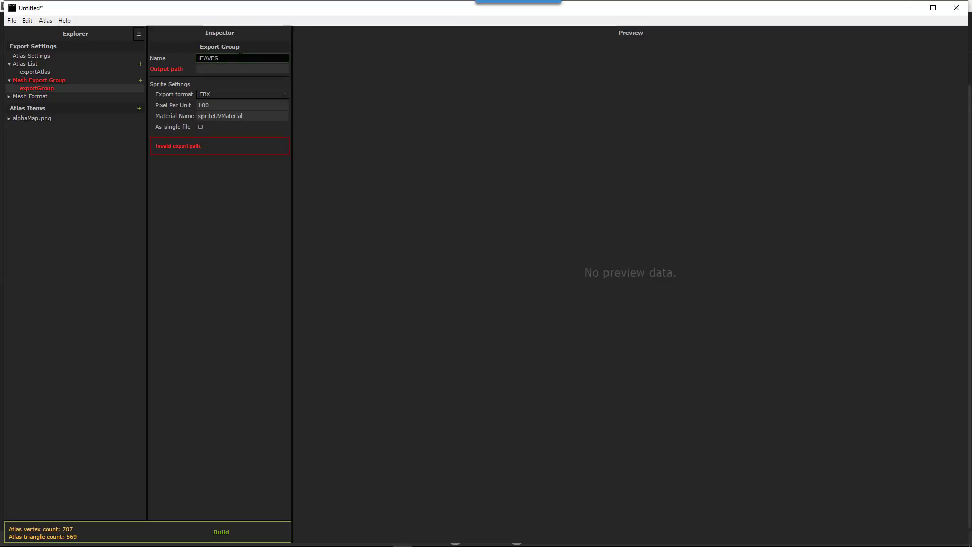
{"action": "left_click", "coordinate": [283, 67]}
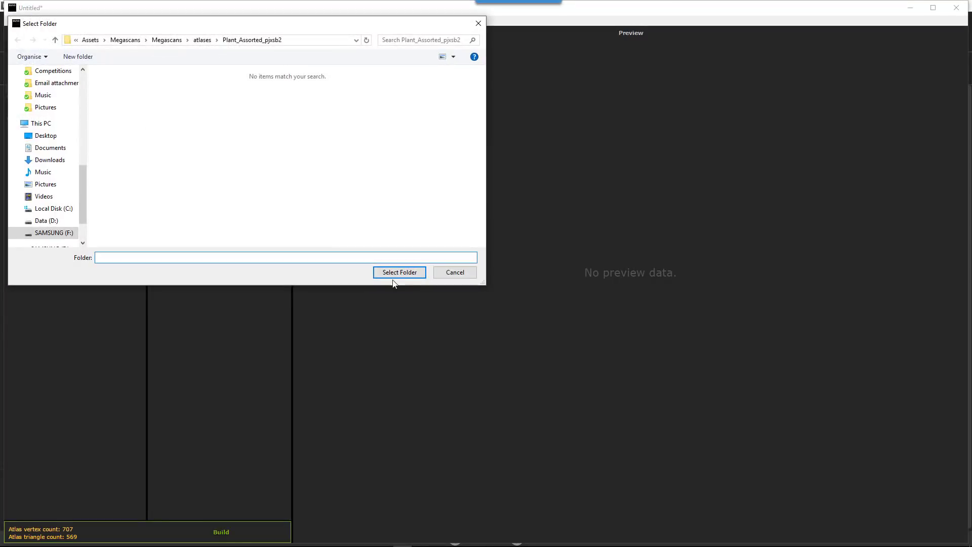
{"action": "left_click", "coordinate": [379, 272]}
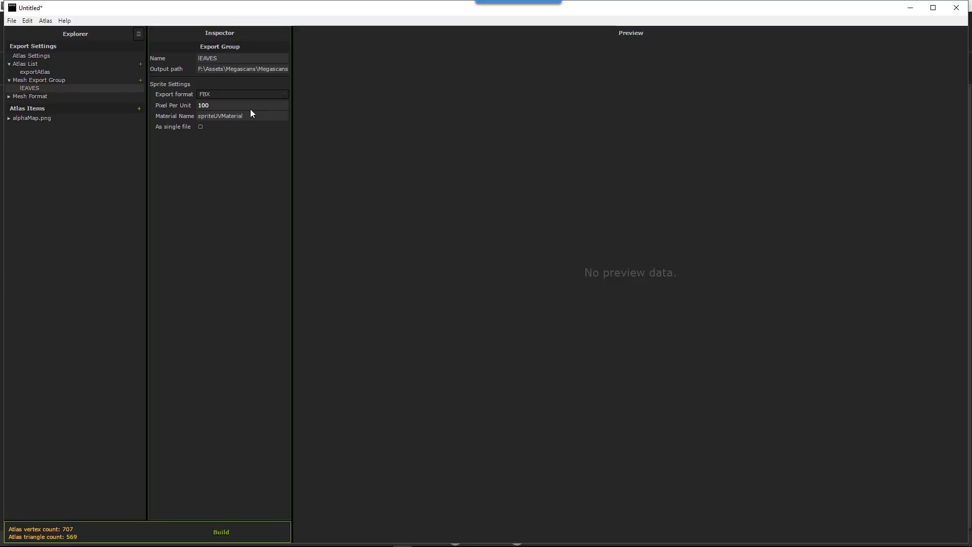
- Set the up vector of the FBX mesh format to Z
{"action": "left_click", "coordinate": [9, 96]}
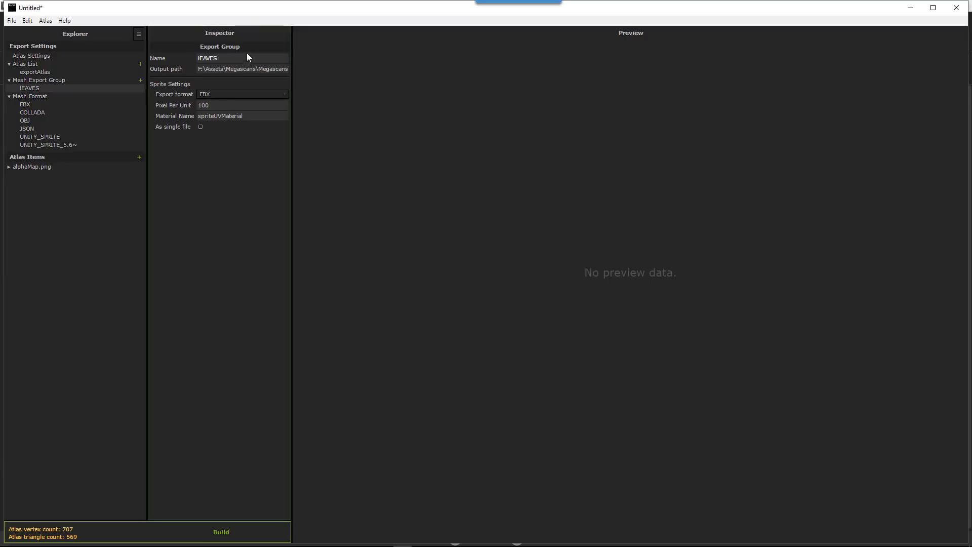
{"action": "left_click", "coordinate": [59, 103]}
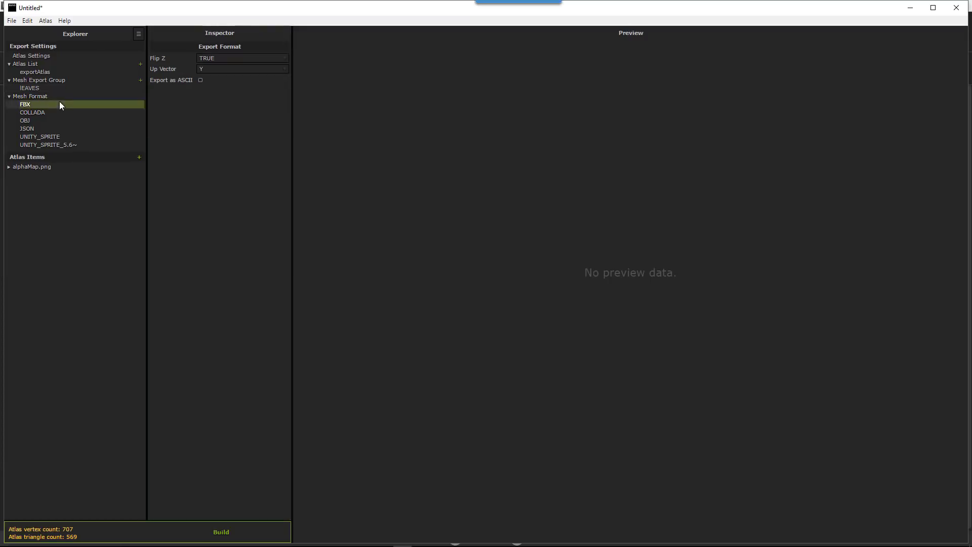
{"action": "left_click", "coordinate": [203, 68]}
{"action": "left_click", "coordinate": [208, 78]}
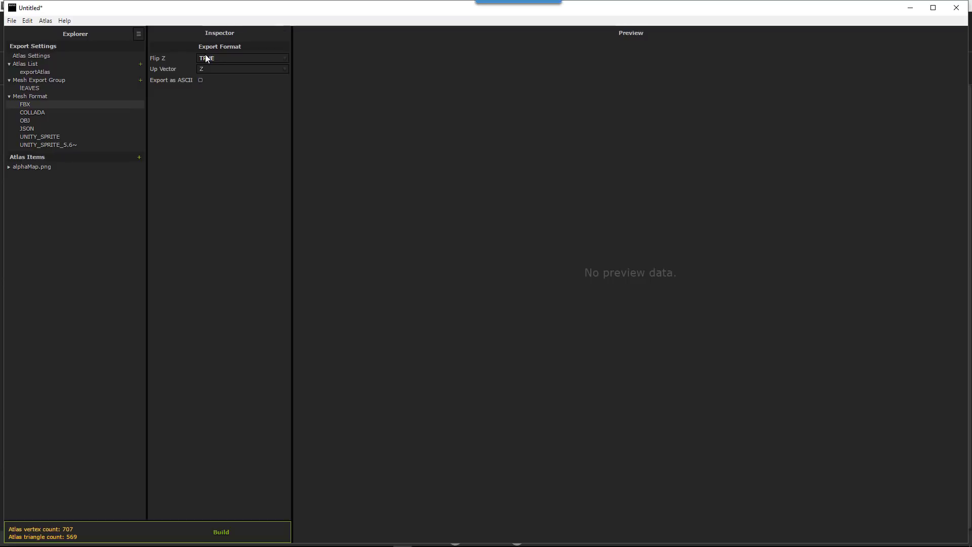
- Open the mesh settings and preview of the alphaMap sprite inside the alphaMap.png atlas item
{"action": "left_click", "coordinate": [29, 168]}
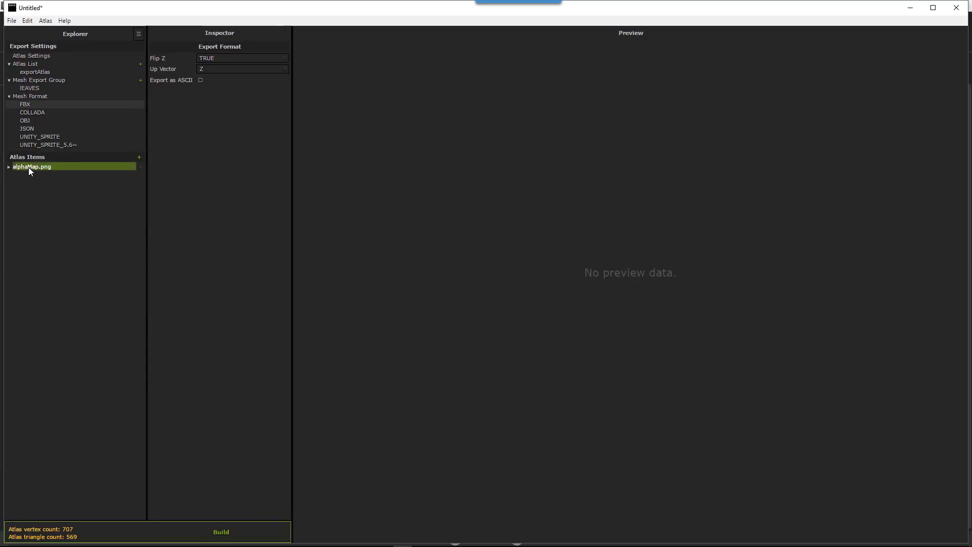
{"action": "left_click", "coordinate": [9, 168]}
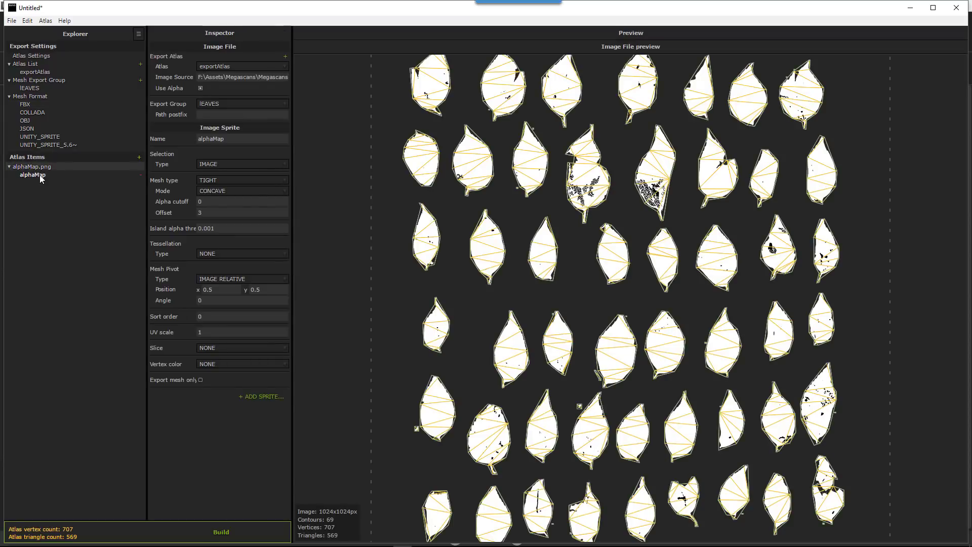
{"action": "left_click", "coordinate": [40, 174]}
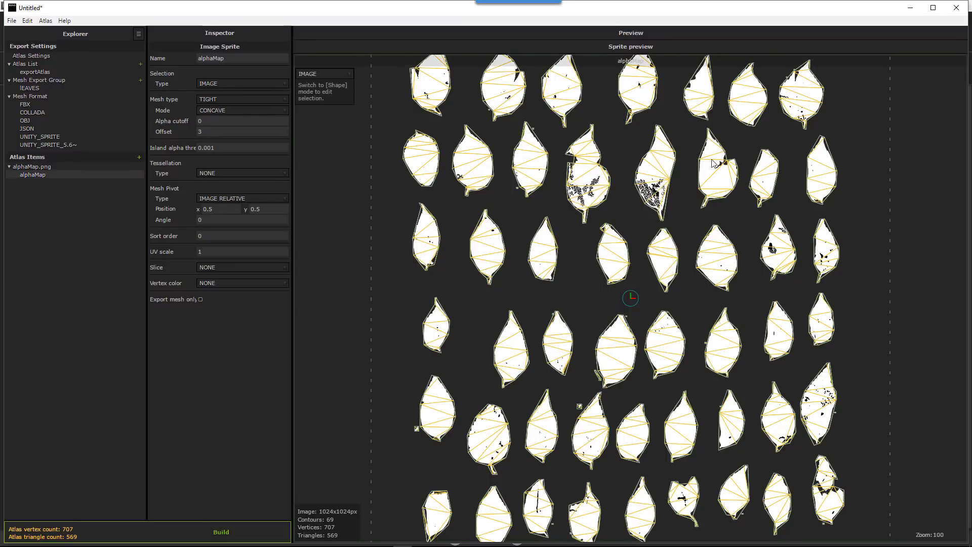
- Set the alphaMap sprite's alpha cutoff to 0.8 and its mesh offset to 0.1
{"action": "scroll", "coordinate": [529, 259], "scroll_direction": "up", "scroll_amount": 3}
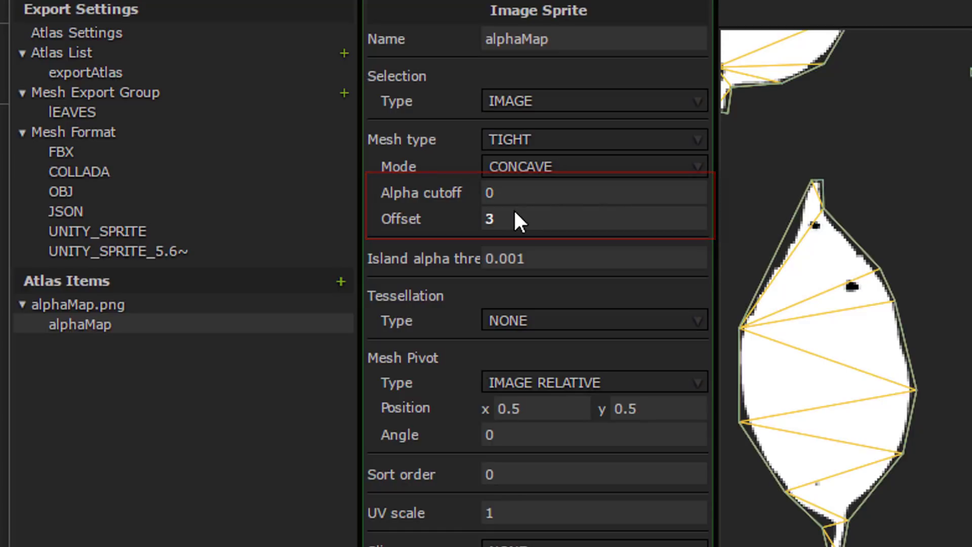
{"action": "left_click", "coordinate": [514, 195]}
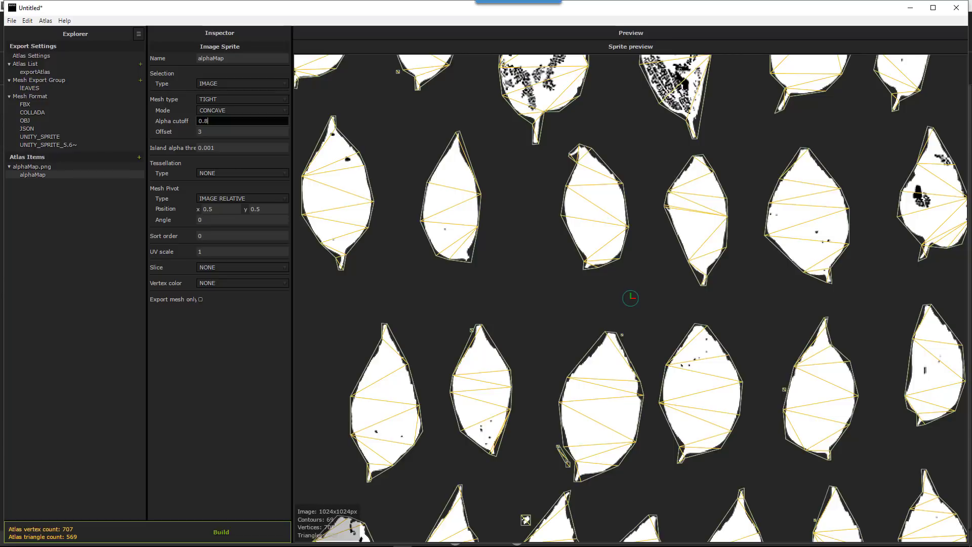
{"action": "type", "text": "8"}
{"action": "key", "text": "Return"}
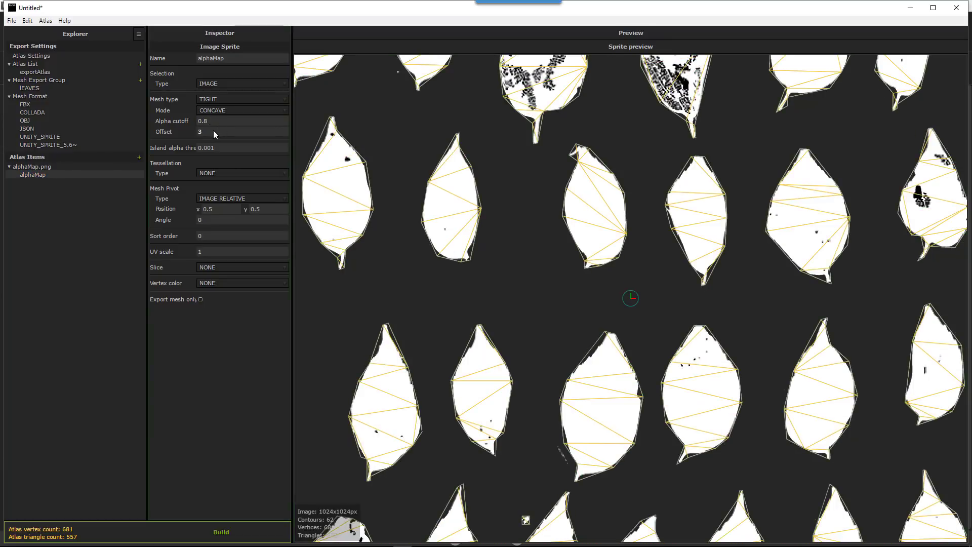
{"action": "left_click", "coordinate": [216, 131]}
{"action": "type", "text": "0.1"}
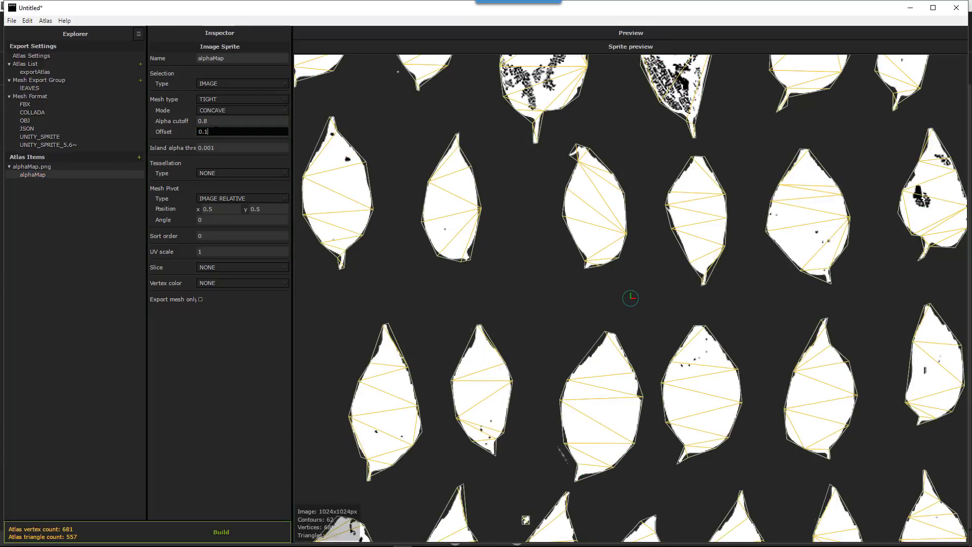
{"action": "key", "text": "Return"}
{"action": "mouse_move", "coordinate": [505, 132]}
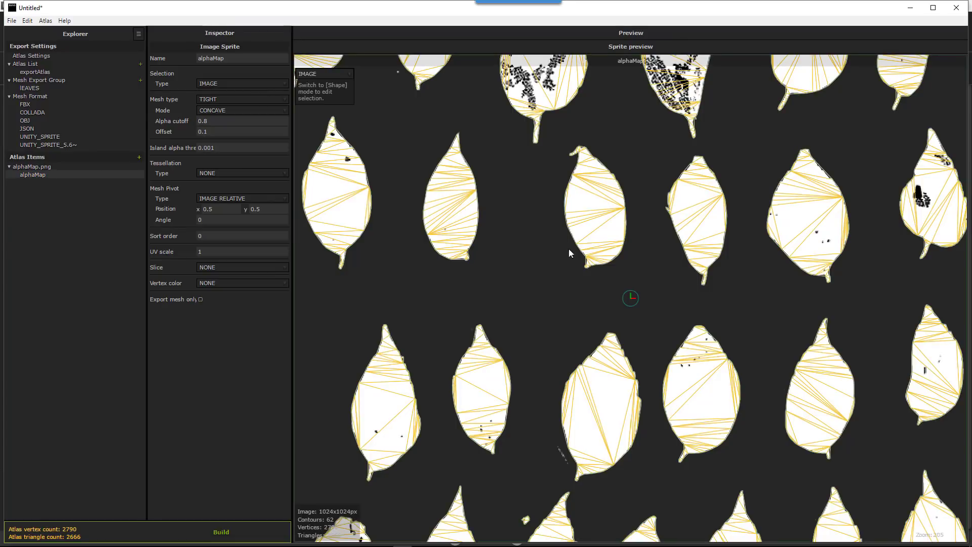
- Enable mesh-only export for the alphaMap sprite and build the atlas
{"action": "left_click", "coordinate": [200, 299]}
{"action": "left_click", "coordinate": [220, 531]}
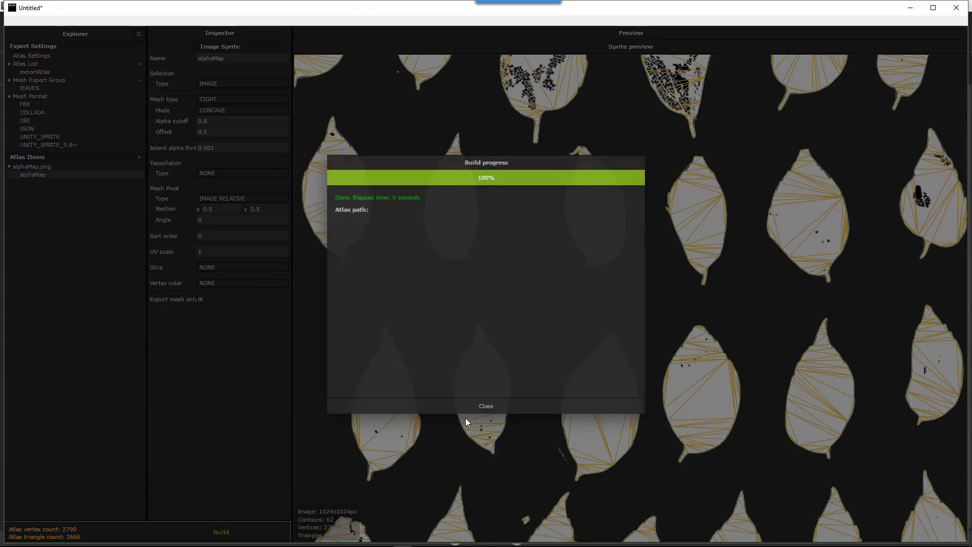
{"action": "left_click", "coordinate": [487, 403]}
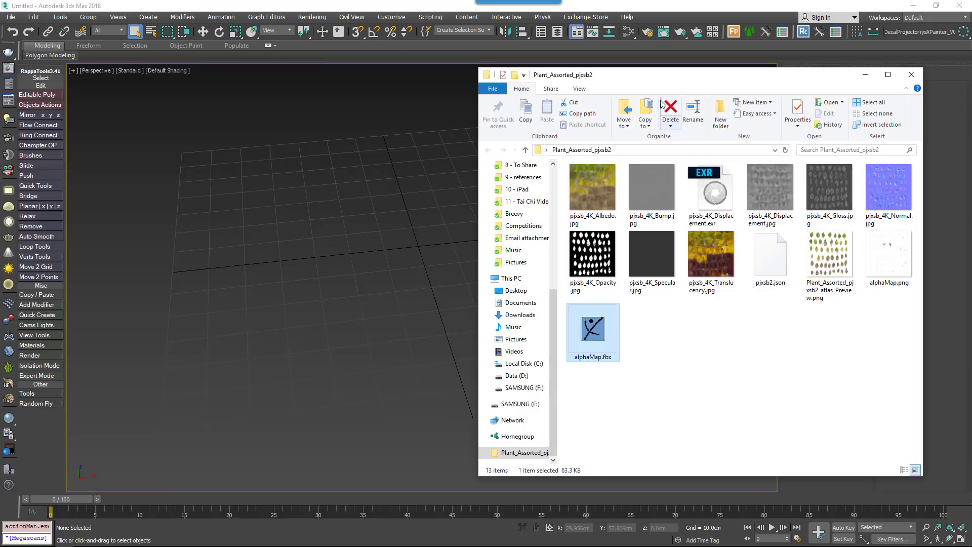
- Import alphaMap.fbx from the Plant_Assorted_pjxsb2 folder into the empty 3ds Max scene
{"action": "left_click_drag", "start_coordinate": [643, 74], "coordinate": [681, 74]}
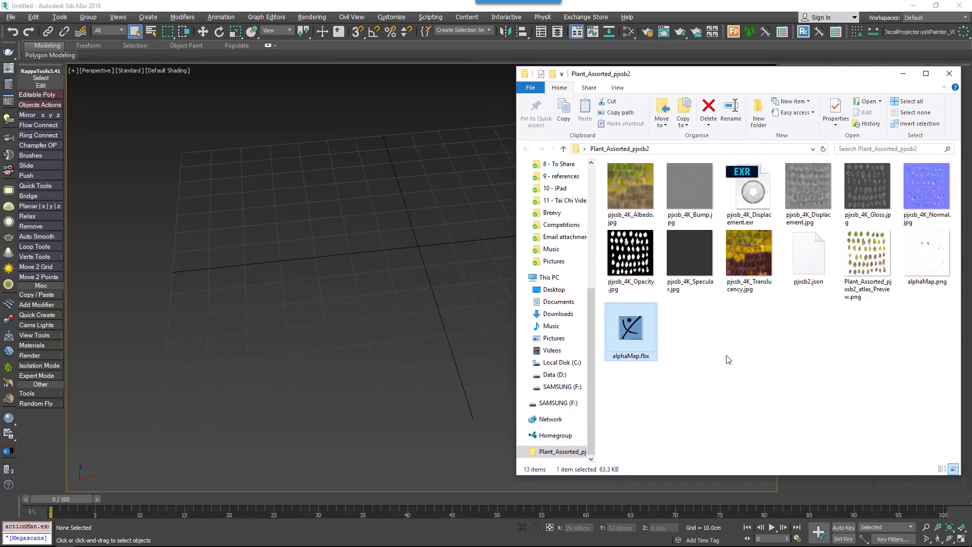
{"action": "left_click_drag", "start_coordinate": [643, 349], "coordinate": [393, 323]}
{"action": "left_click", "coordinate": [403, 326]}
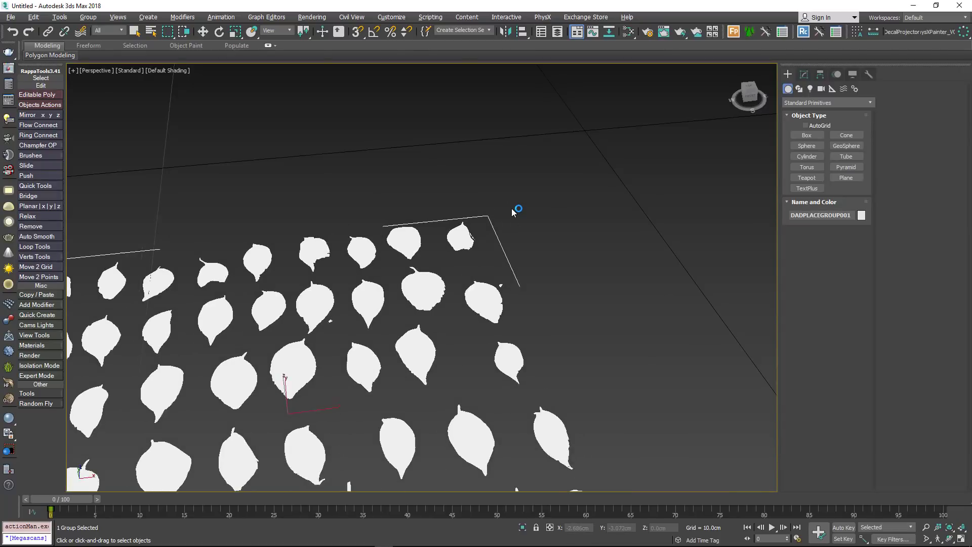
{"action": "scroll", "coordinate": [511, 208], "scroll_direction": "down", "scroll_amount": 4}
- Select the imported alphaMap leaf mesh and reset its X and Y position to 0
{"action": "left_click", "coordinate": [560, 194]}
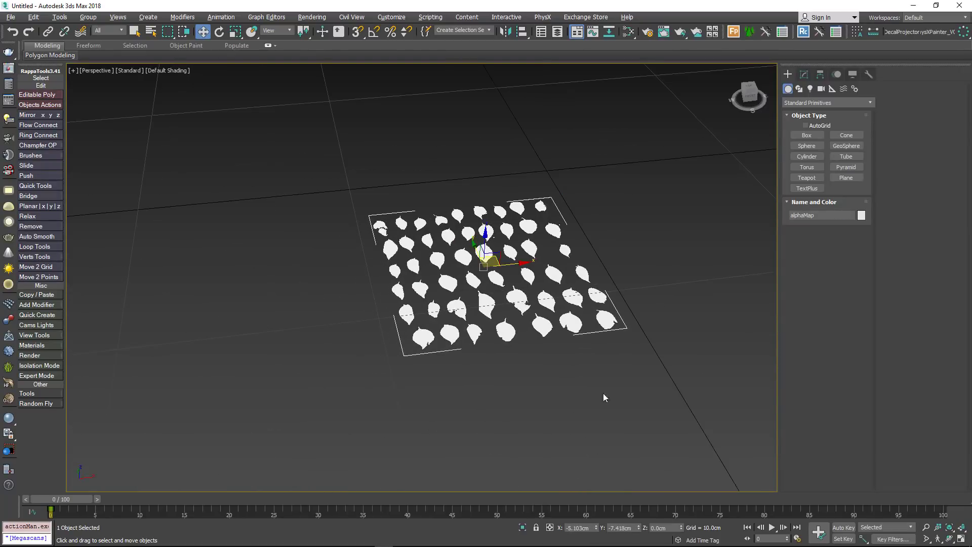
{"action": "right_click", "coordinate": [596, 527]}
{"action": "right_click", "coordinate": [639, 528]}
- Rotate the leaf mesh 180 degrees about Z in the top view with angle snap on
{"action": "mouse_move", "coordinate": [548, 324]}
{"action": "middle_mouse_down"}
{"action": "mouse_move", "coordinate": [553, 329]}
{"action": "mouse_move", "coordinate": [538, 321]}
{"action": "middle_mouse_up"}
{"action": "key", "text": "t"}
{"action": "scroll", "coordinate": [531, 318], "scroll_direction": "down", "scroll_amount": 2}
{"action": "scroll", "coordinate": [539, 243], "scroll_direction": "up", "scroll_amount": 1}
{"action": "key", "text": "r"}
{"action": "key", "text": "e"}
{"action": "key", "text": "a"}
{"action": "left_click_drag", "start_coordinate": [490, 280], "coordinate": [337, 280]}
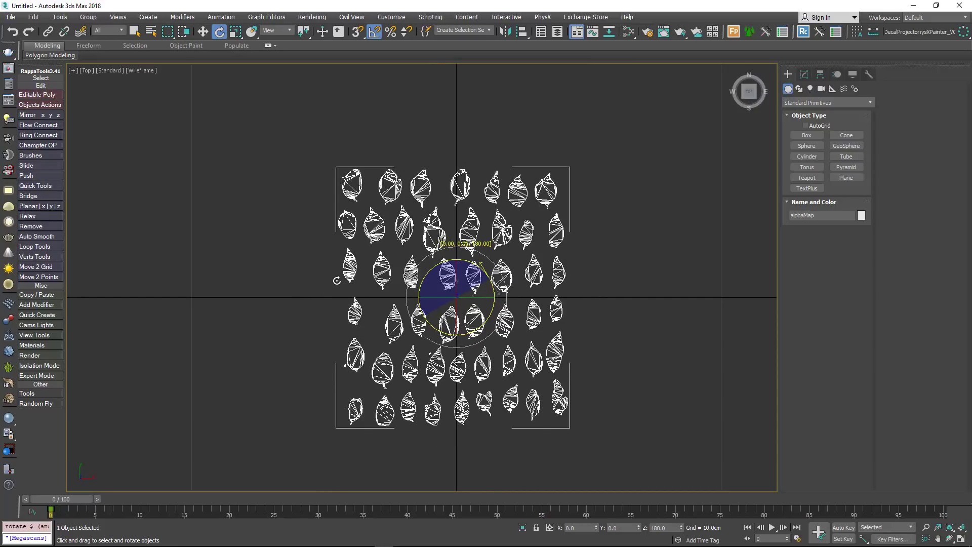
- Apply Reset XForm to the leaf mesh and switch the viewport to shaded display
{"action": "left_click", "coordinate": [868, 74]}
{"action": "left_click", "coordinate": [823, 260]}
{"action": "key", "text": "F3"}
- Bring the VRay2SidedMtl sample material into the Slate Material Editor view and assign it to the leaf mesh
{"action": "key", "text": "m"}
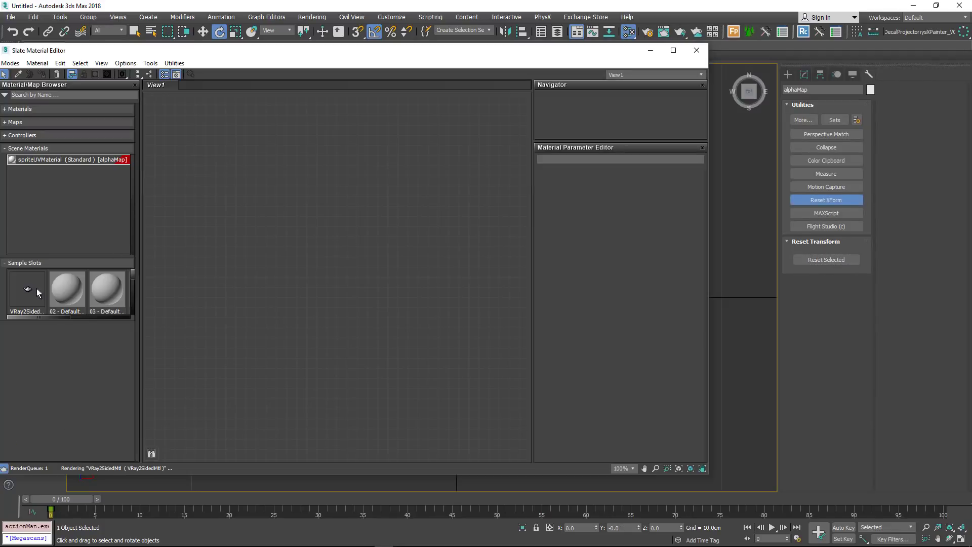
{"action": "left_click", "coordinate": [326, 291]}
{"action": "left_click_drag", "start_coordinate": [707, 301], "coordinate": [503, 302]}
{"action": "middle_click_drag", "start_coordinate": [431, 306], "coordinate": [304, 307]}
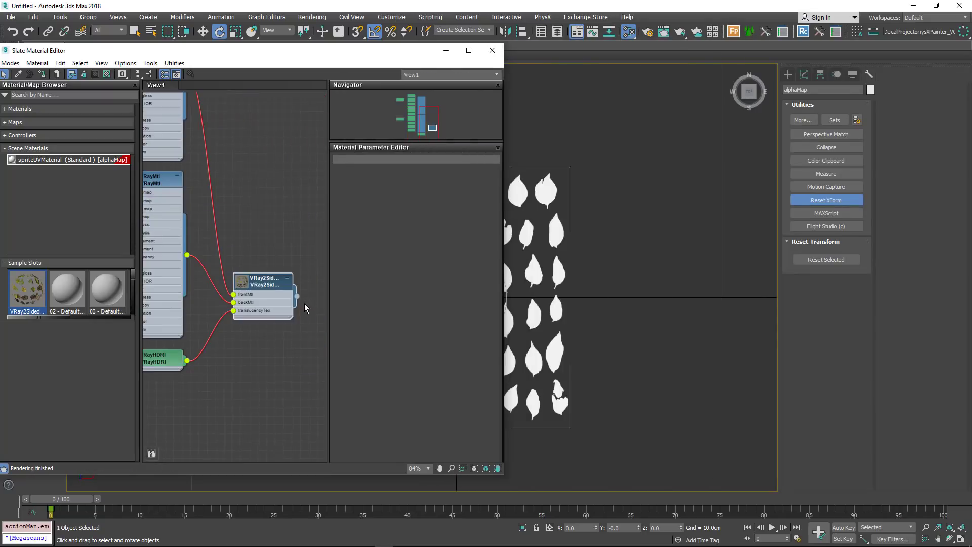
{"action": "scroll", "coordinate": [303, 305], "scroll_direction": "down", "scroll_amount": 1}
{"action": "middle_click_drag", "start_coordinate": [205, 207], "coordinate": [300, 303]}
{"action": "middle_click_drag", "start_coordinate": [184, 186], "coordinate": [244, 261]}
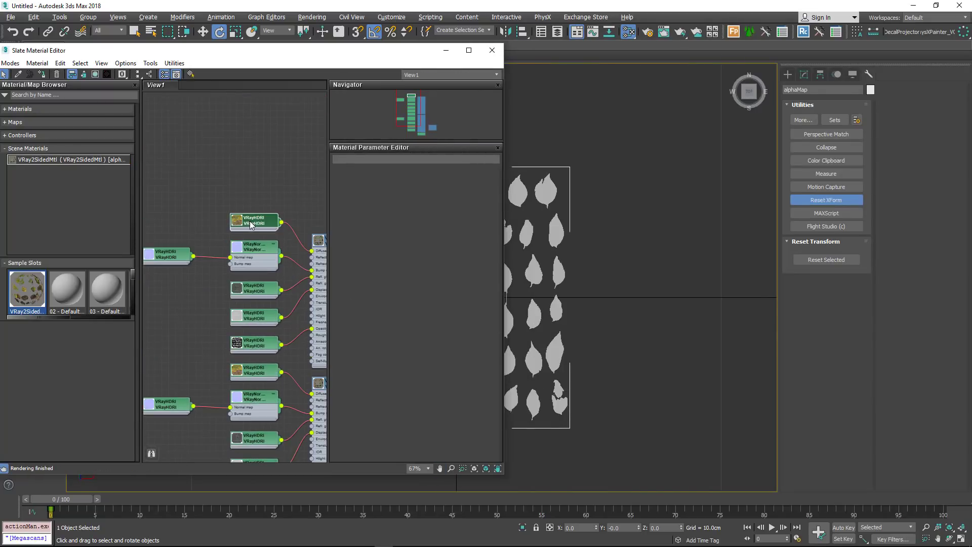
- Show the front material's diffuse VRayHDRI map on the leaves in the viewport and close the material editor
{"action": "double_click", "coordinate": [251, 222]}
{"action": "left_click", "coordinate": [95, 75]}
{"action": "left_click", "coordinate": [165, 97]}
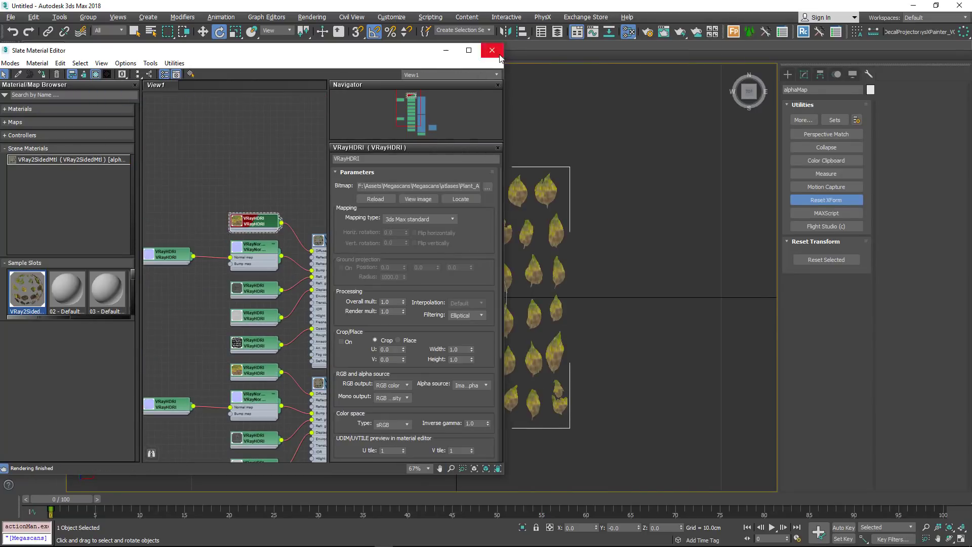
{"action": "left_click", "coordinate": [492, 50]}
- Add a UVW Map modifier above the XForm on the leaf mesh
{"action": "scroll", "coordinate": [509, 280], "scroll_direction": "up", "scroll_amount": 8}
{"action": "scroll", "coordinate": [458, 232], "scroll_direction": "down", "scroll_amount": 6}
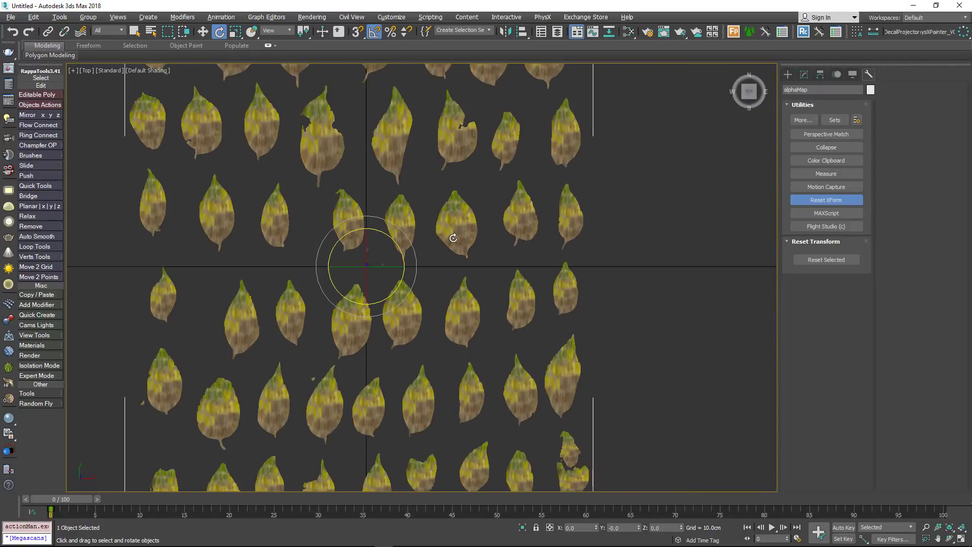
{"action": "middle_click_drag", "start_coordinate": [445, 227], "coordinate": [464, 225]}
{"action": "scroll", "coordinate": [559, 240], "scroll_direction": "down", "scroll_amount": 2}
{"action": "middle_click_drag", "start_coordinate": [557, 239], "coordinate": [536, 260]}
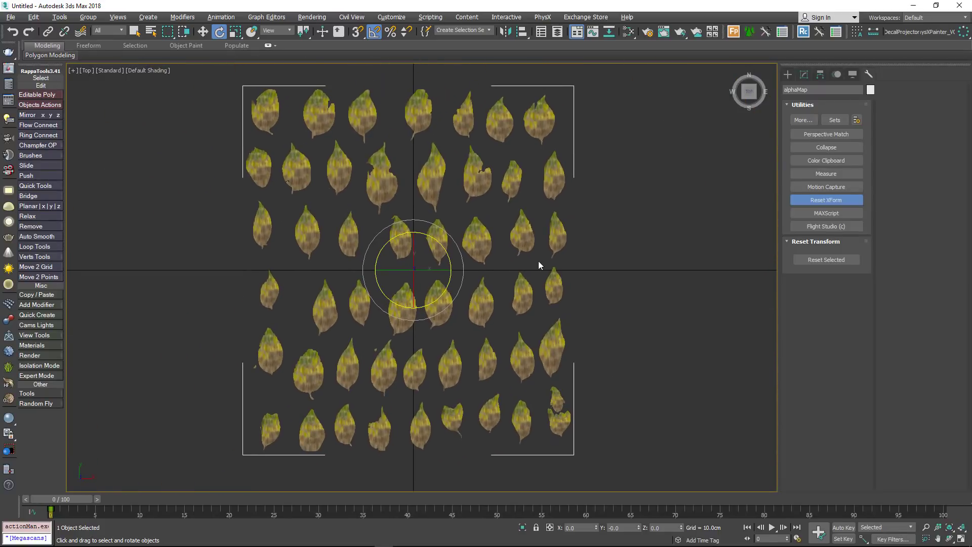
{"action": "left_click", "coordinate": [804, 75]}
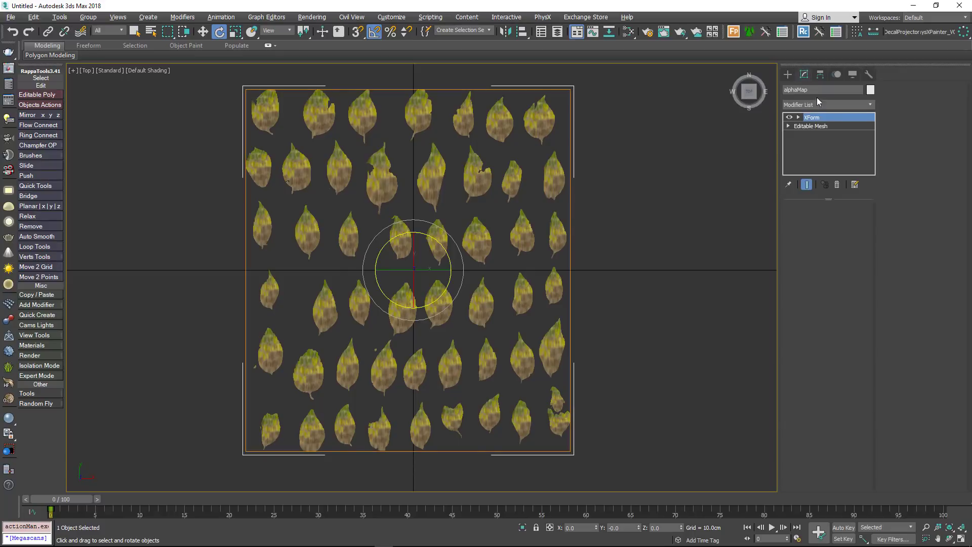
{"action": "left_click", "coordinate": [824, 105]}
{"action": "left_click_drag", "start_coordinate": [872, 147], "coordinate": [880, 405]}
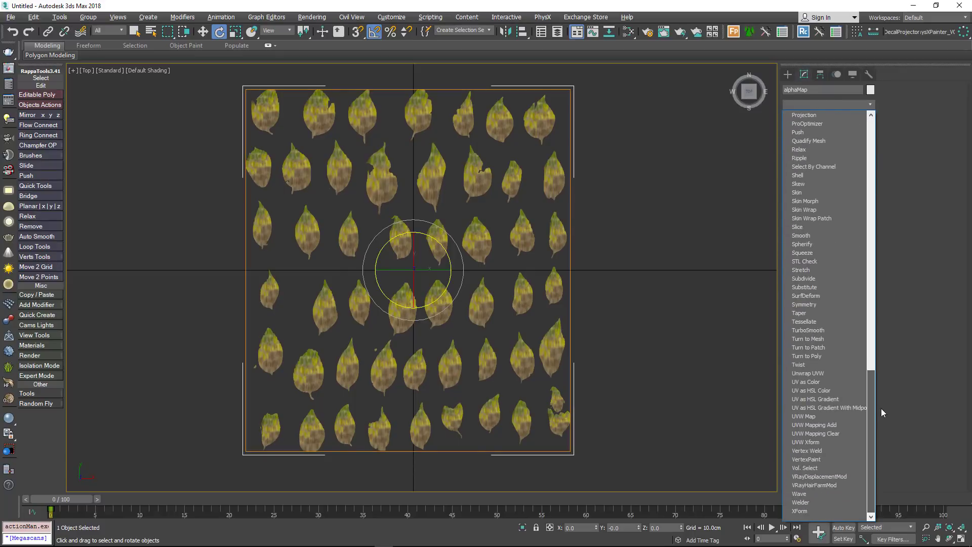
{"action": "left_click", "coordinate": [823, 417]}
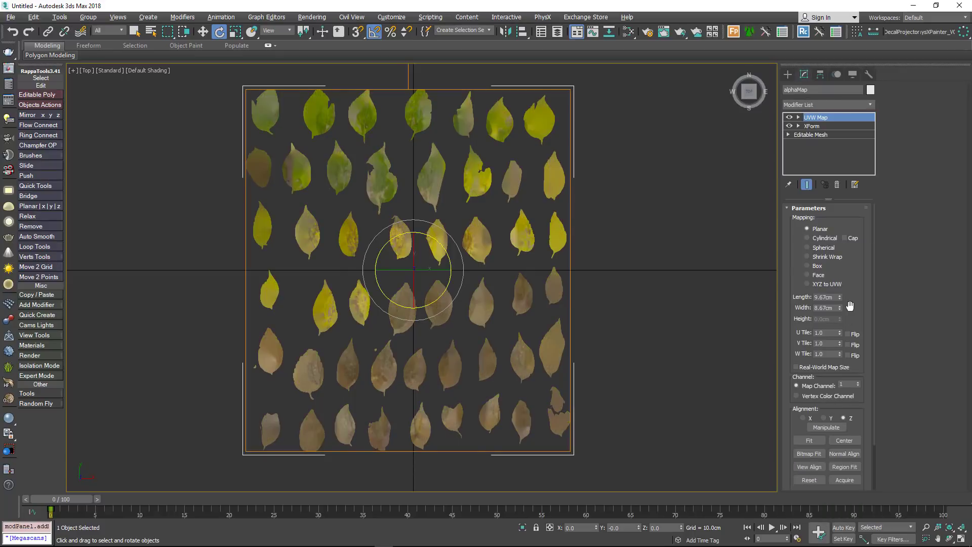
- Set the planar UVW mapping's length and width to 10.24 cm
{"action": "left_click_drag", "start_coordinate": [833, 298], "coordinate": [786, 299]}
{"action": "type", "text": "10.24"}
{"action": "key", "text": "Tab"}
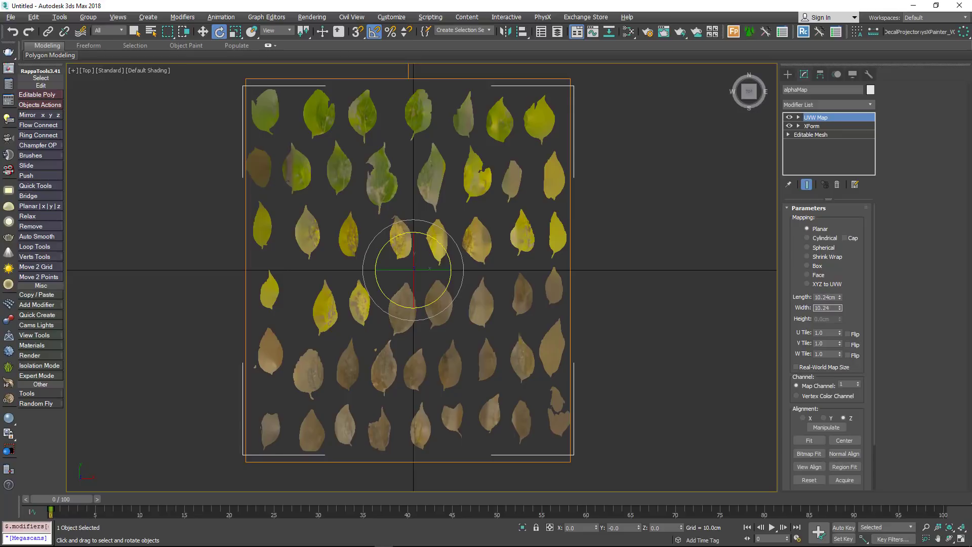
{"action": "type", "text": "10.24"}
{"action": "key", "text": "Return"}
- Align the UVW Map gizmo to the leaf mesh's pivot point in X, Y and Z position
{"action": "left_click", "coordinate": [798, 117]}
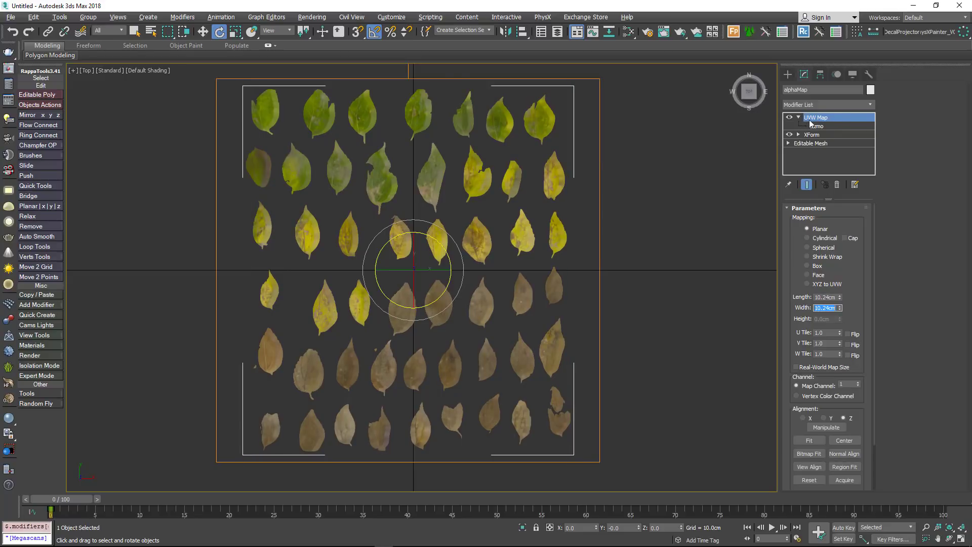
{"action": "left_click", "coordinate": [813, 126]}
{"action": "left_click", "coordinate": [522, 31]}
{"action": "left_click", "coordinate": [548, 143]}
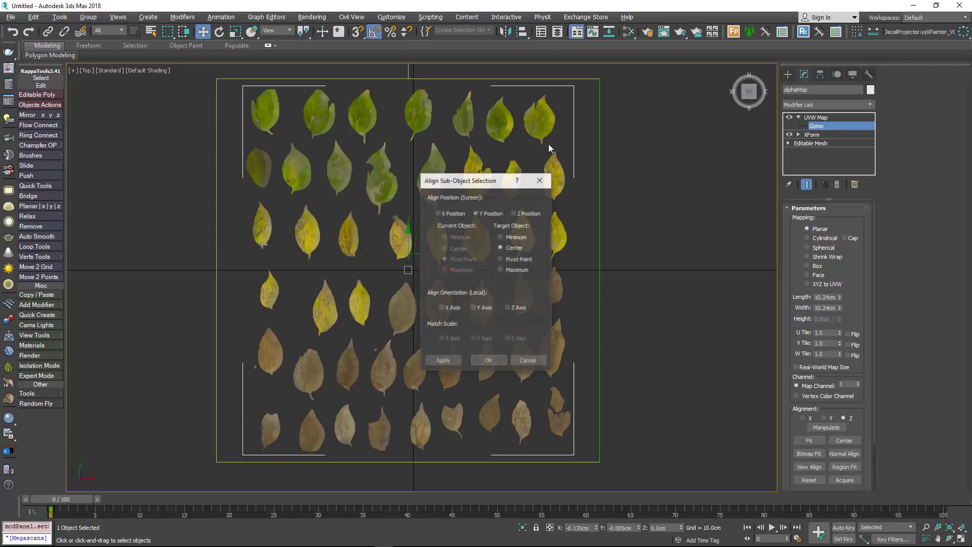
{"action": "left_click", "coordinate": [519, 258]}
{"action": "left_click", "coordinate": [520, 213]}
{"action": "left_click", "coordinate": [450, 213]}
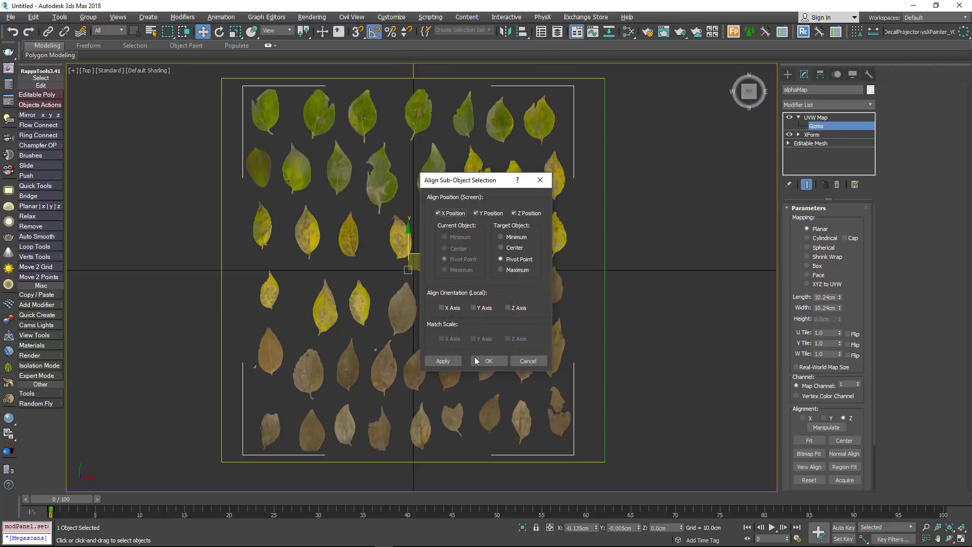
{"action": "left_click", "coordinate": [502, 360]}
- Add a Subdivide modifier above the UVW Map with a size of 0.1 cm and display edged faces
{"action": "scroll", "coordinate": [391, 207], "scroll_direction": "up", "scroll_amount": 6}
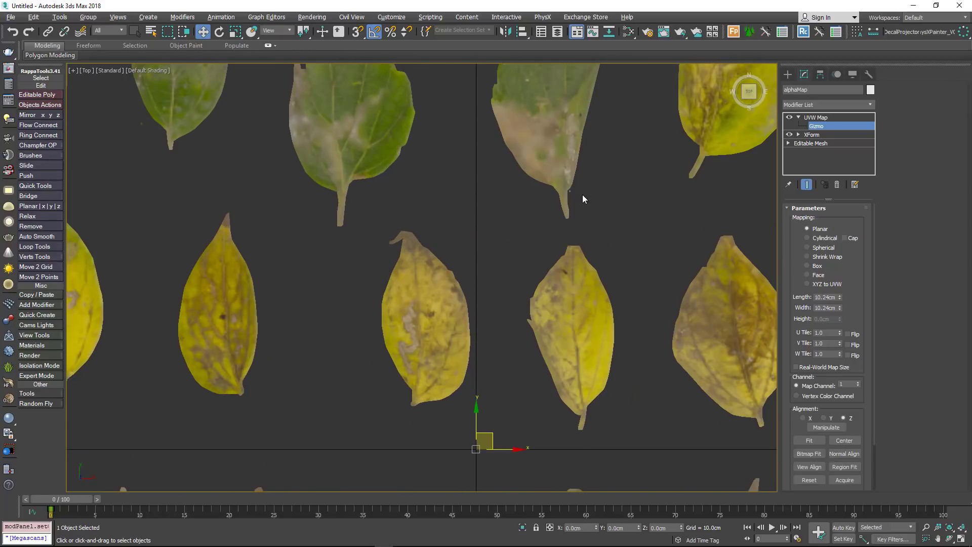
{"action": "scroll", "coordinate": [582, 238], "scroll_direction": "down", "scroll_amount": 10}
{"action": "middle_click_drag", "start_coordinate": [497, 272], "coordinate": [481, 243], "text": "alt"}
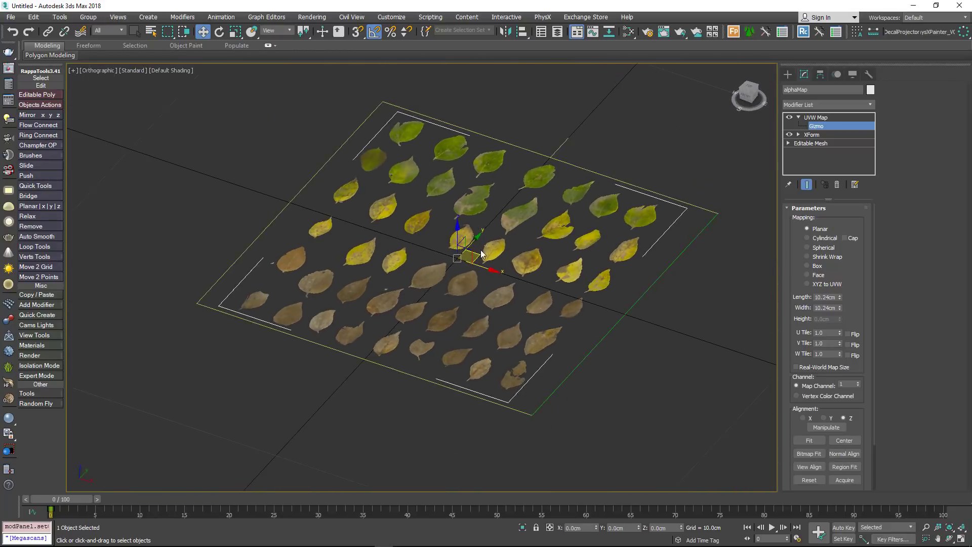
{"action": "scroll", "coordinate": [481, 240], "scroll_direction": "up", "scroll_amount": 3}
{"action": "left_click", "coordinate": [821, 118]}
{"action": "left_click", "coordinate": [828, 104]}
{"action": "left_click_drag", "start_coordinate": [872, 171], "coordinate": [921, 418]}
{"action": "left_click", "coordinate": [812, 279]}
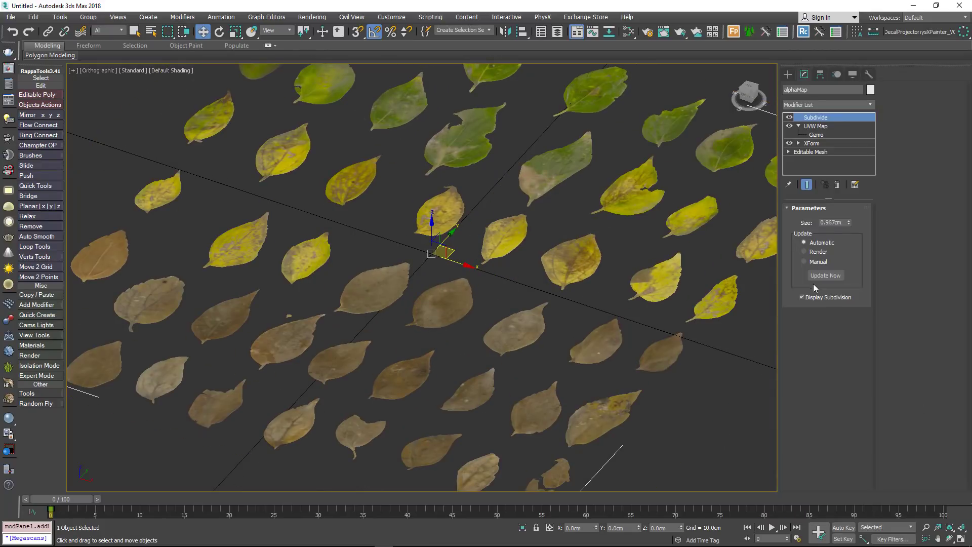
{"action": "type", "text": "0.1"}
{"action": "key", "text": "Return"}
{"action": "key", "text": "F4"}
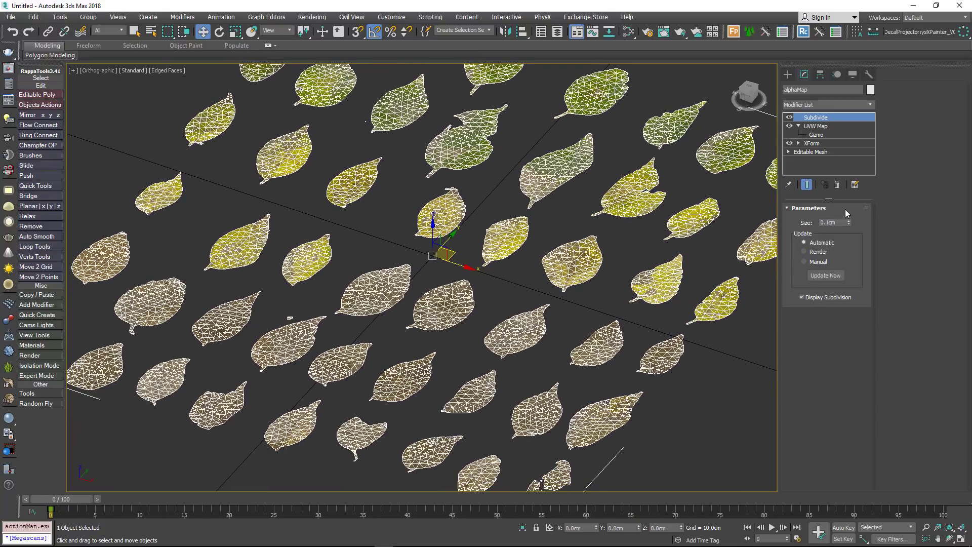
- Reduce the Subdivide size to 0.08 cm and switch to a perspective view with edged faces shown
{"action": "mouse_move", "coordinate": [544, 259]}
{"action": "middle_mouse_down", "text": "alt"}
{"action": "mouse_move", "coordinate": [544, 267]}
{"action": "mouse_move", "coordinate": [473, 275]}
{"action": "mouse_move", "coordinate": [468, 292]}
{"action": "mouse_move", "coordinate": [482, 311]}
{"action": "mouse_move", "coordinate": [463, 285]}
{"action": "middle_mouse_up", "text": "alt"}
{"action": "key", "text": "p"}
{"action": "key", "text": "F4"}
{"action": "key", "text": "F4"}
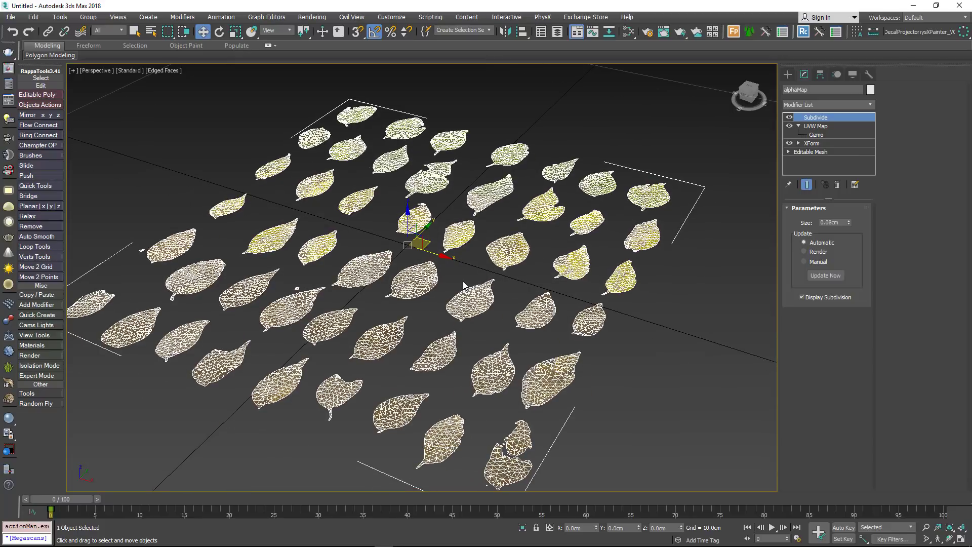
- Add a Displace modifier on top of the Subdivide and make it use the existing mapping
{"action": "left_click", "coordinate": [827, 104]}
{"action": "scroll", "coordinate": [867, 233], "scroll_direction": "down", "scroll_amount": 10}
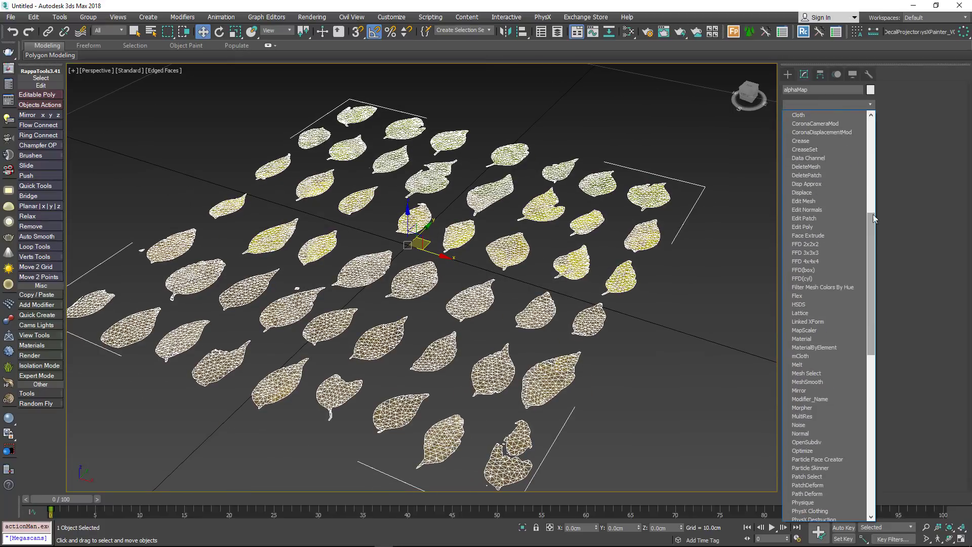
{"action": "left_click", "coordinate": [828, 192]}
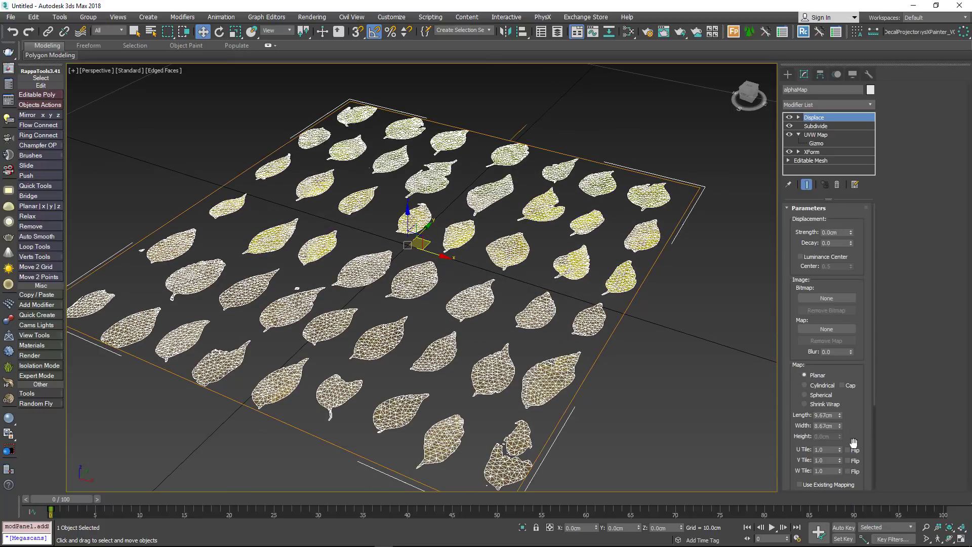
{"action": "left_click", "coordinate": [825, 484]}
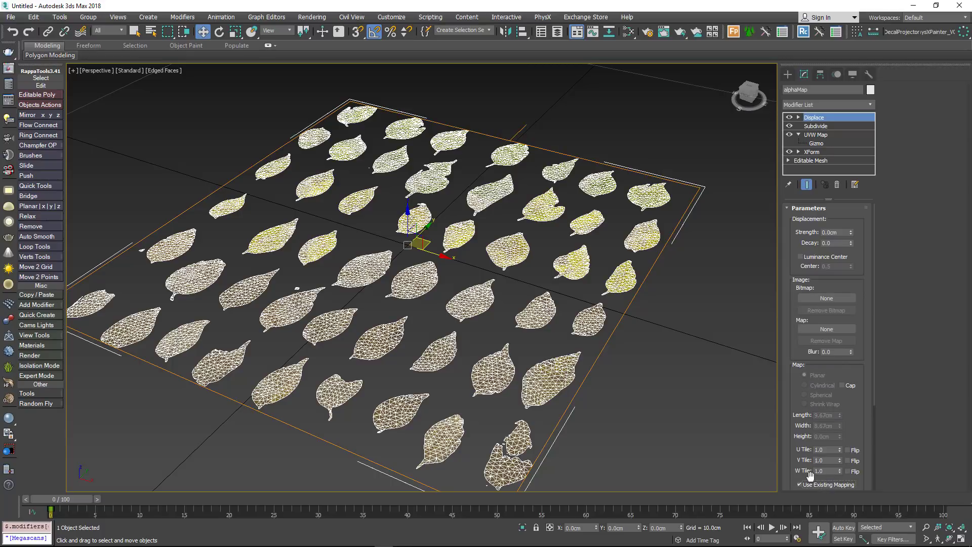
- Load pjxsb_4K_Displacement.jpg as the Displace modifier's bitmap and set the displacement strength to 1 cm
{"action": "key", "text": "alt+Tab"}
{"action": "left_click_drag", "start_coordinate": [384, 178], "coordinate": [821, 300]}
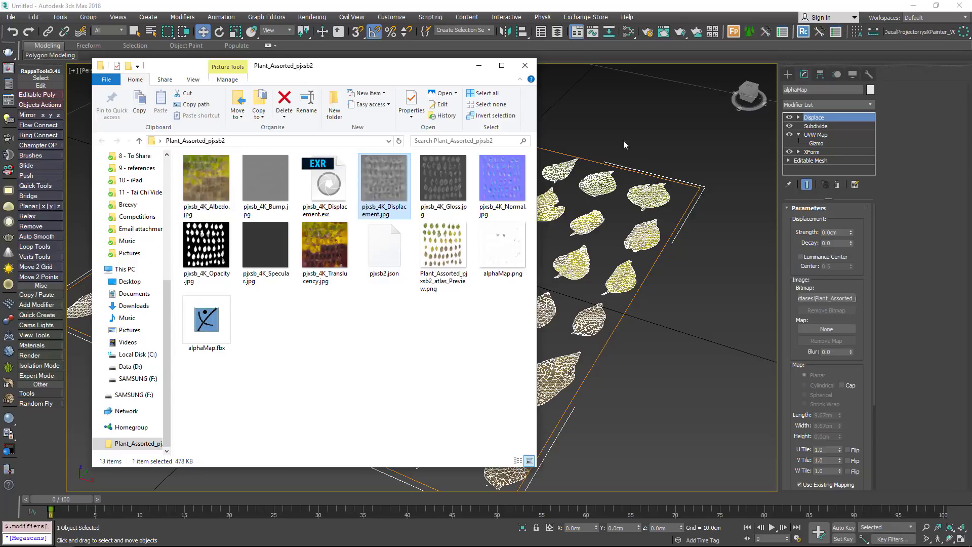
{"action": "left_click", "coordinate": [525, 65]}
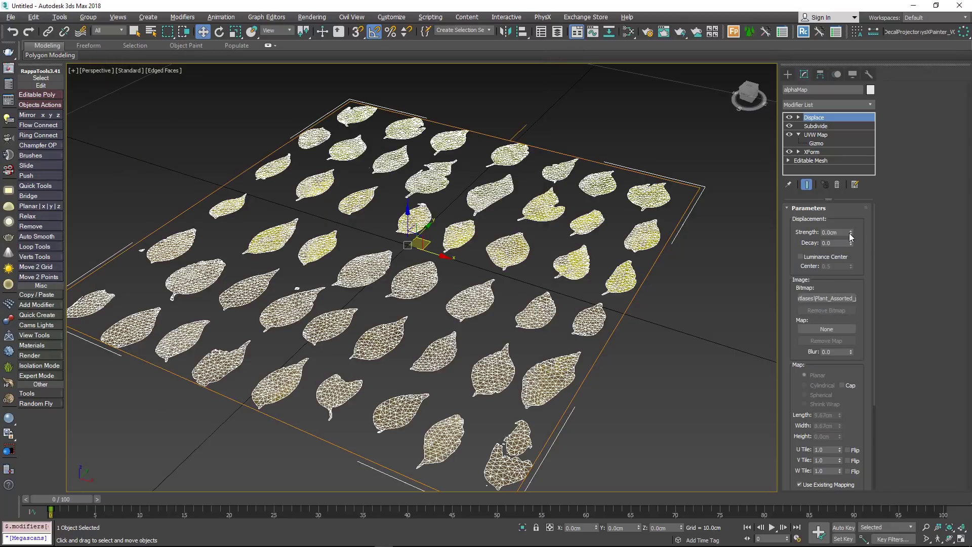
{"action": "key", "text": "Return"}
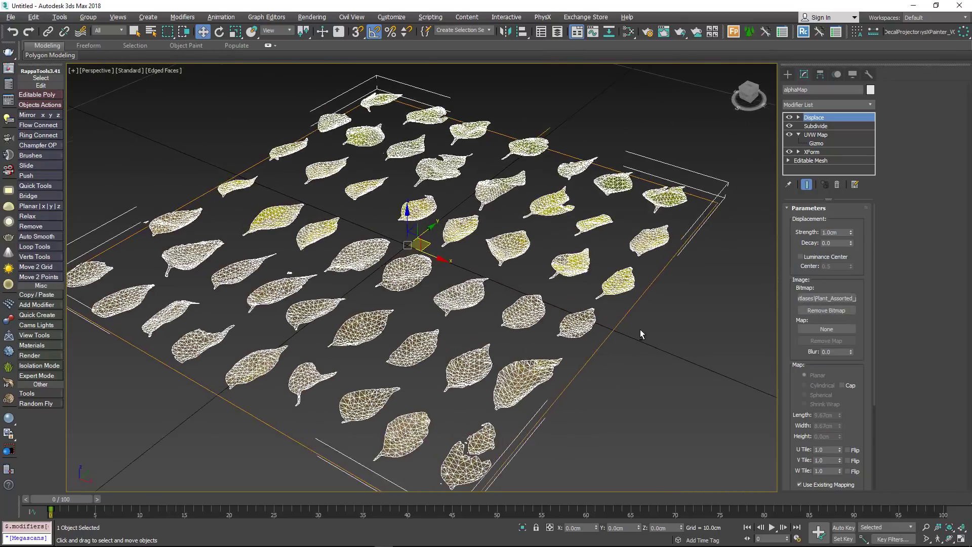
- Add a Smooth modifier above the Displace, collapse the stack to an Editable Mesh and hide the edged faces
{"action": "left_click", "coordinate": [814, 106]}
{"action": "type", "text": "sm"}
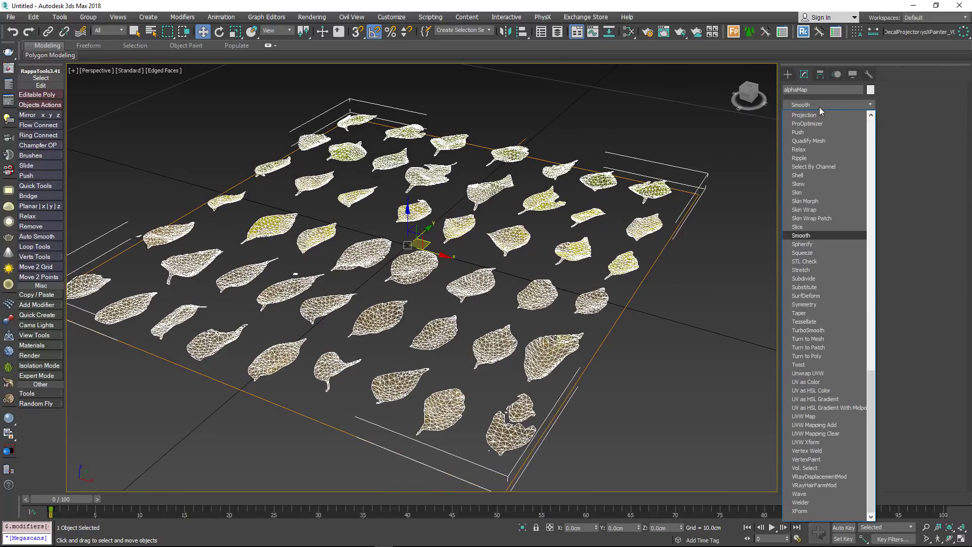
{"action": "key", "text": "Return"}
{"action": "left_click", "coordinate": [810, 221]}
{"action": "right_click", "coordinate": [820, 117]}
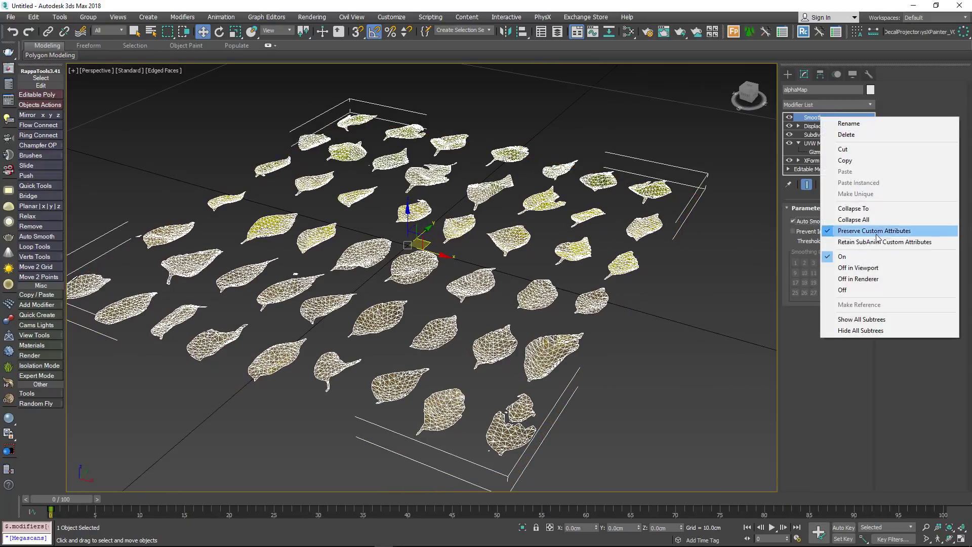
{"action": "left_click", "coordinate": [843, 212]}
{"action": "left_click", "coordinate": [532, 320]}
{"action": "mouse_move", "coordinate": [633, 293]}
{"action": "middle_mouse_down", "text": "alt"}
{"action": "mouse_move", "coordinate": [640, 298]}
{"action": "mouse_move", "coordinate": [647, 283]}
{"action": "mouse_move", "coordinate": [648, 293]}
{"action": "middle_mouse_up", "text": "alt"}
{"action": "key", "text": "F4"}
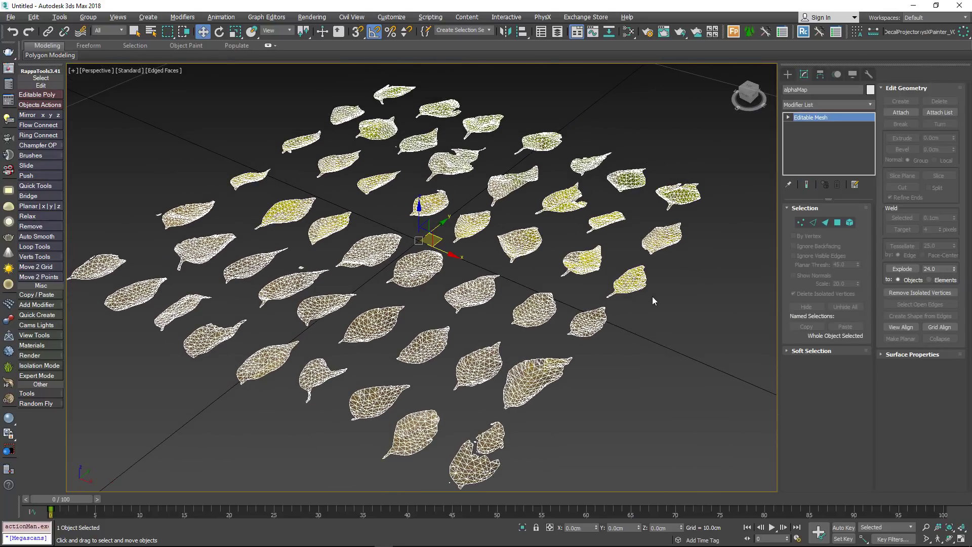
- Detach the worn yellow leaf near the atlas's right edge as a separate object named Object001
{"action": "left_click", "coordinate": [850, 223]}
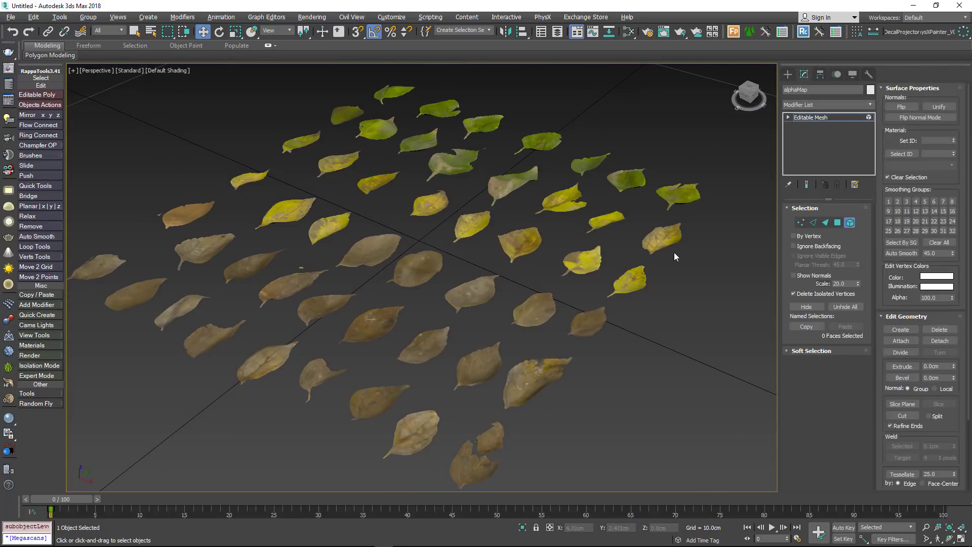
{"action": "left_click", "coordinate": [663, 241]}
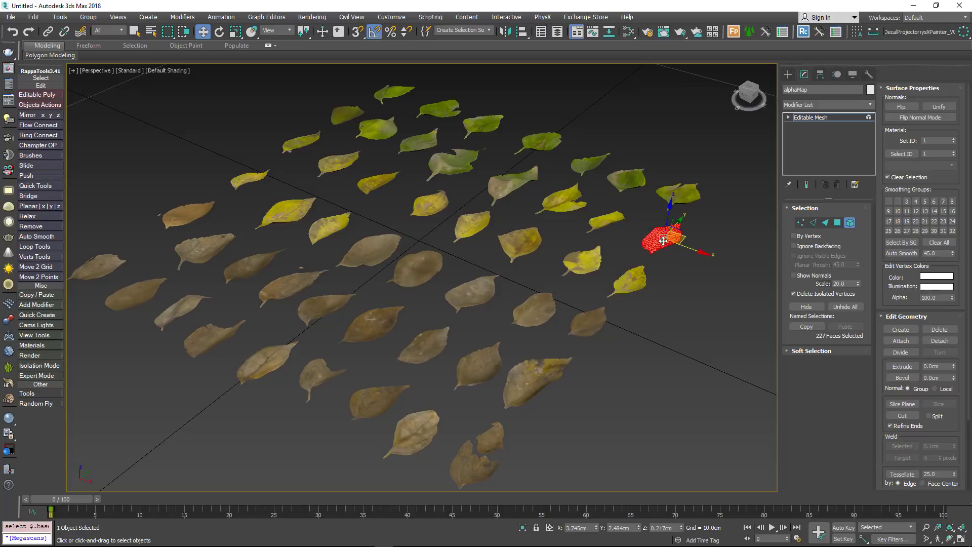
{"action": "left_click", "coordinate": [939, 341]}
{"action": "left_click", "coordinate": [532, 282]}
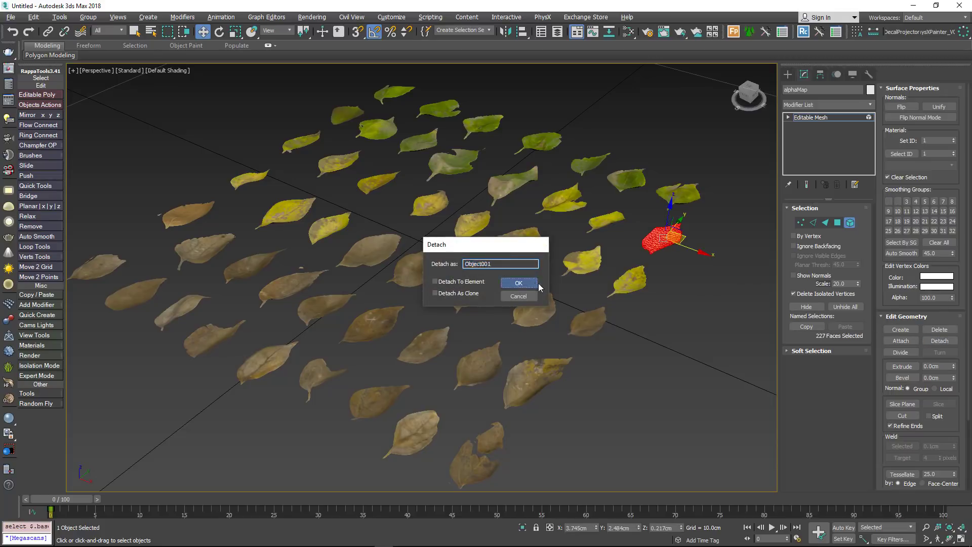
{"action": "left_click", "coordinate": [850, 223]}
- Convert the leaf atlas mesh to Editable Poly and explode it into separate leaf objects
{"action": "middle_click_drag", "start_coordinate": [557, 349], "coordinate": [679, 306], "text": "alt"}
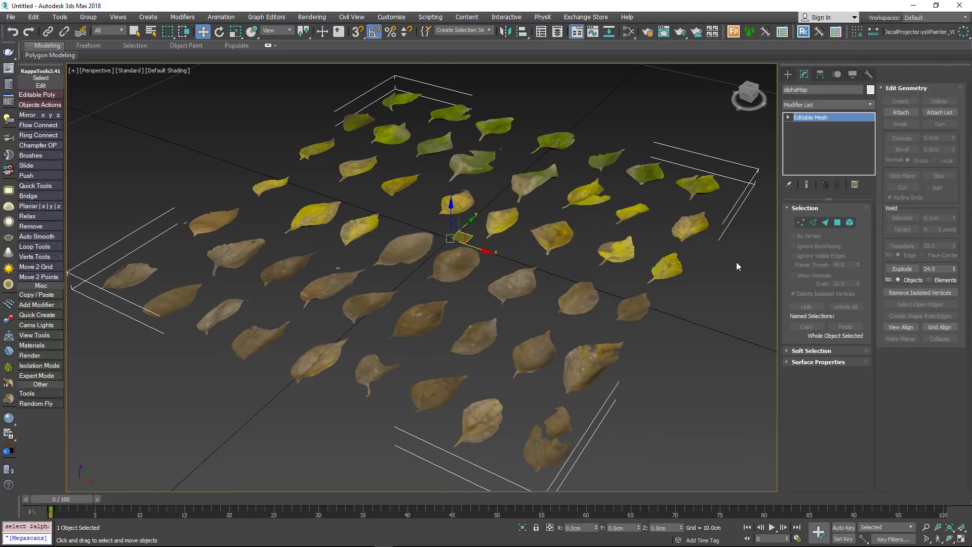
{"action": "right_click", "coordinate": [810, 123]}
{"action": "left_click", "coordinate": [841, 193]}
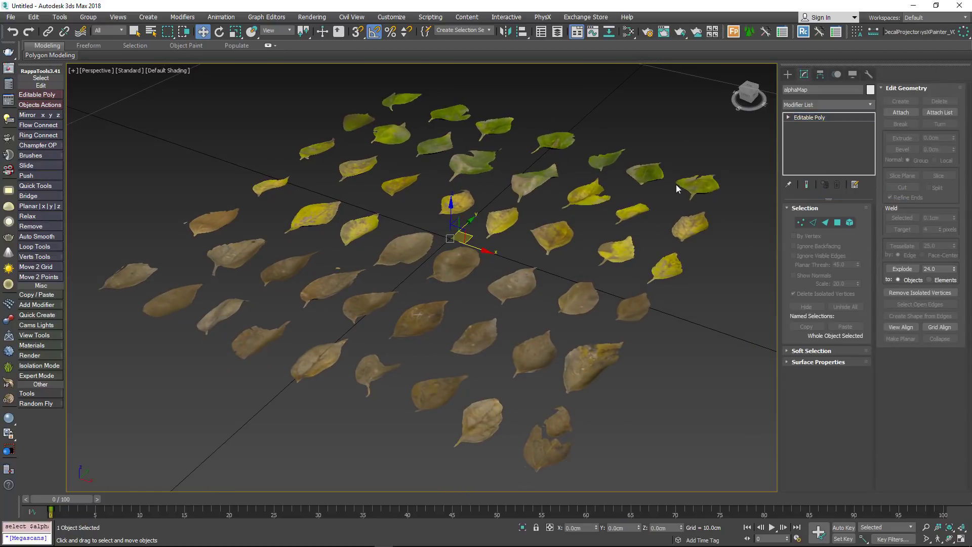
{"action": "left_click", "coordinate": [40, 104]}
{"action": "left_click", "coordinate": [49, 152]}
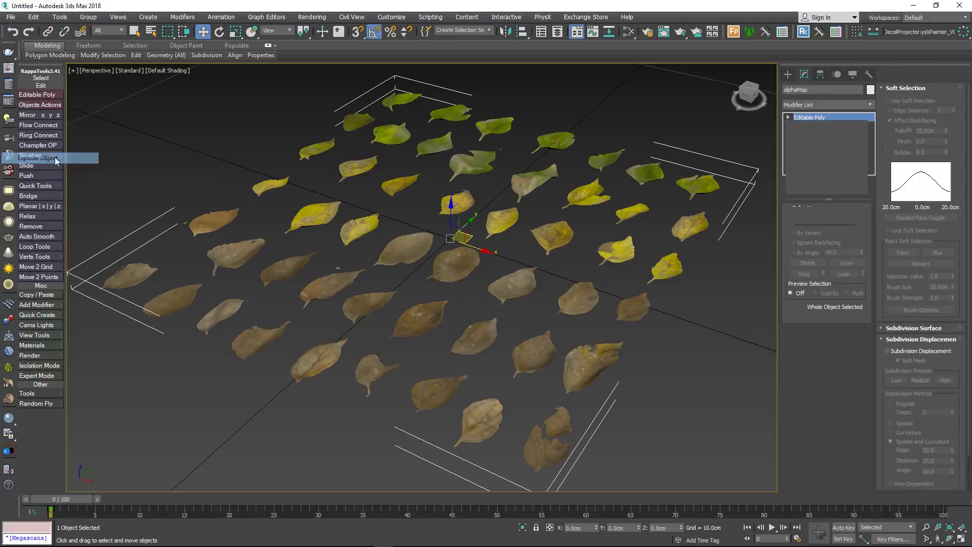
{"action": "left_click", "coordinate": [657, 378]}
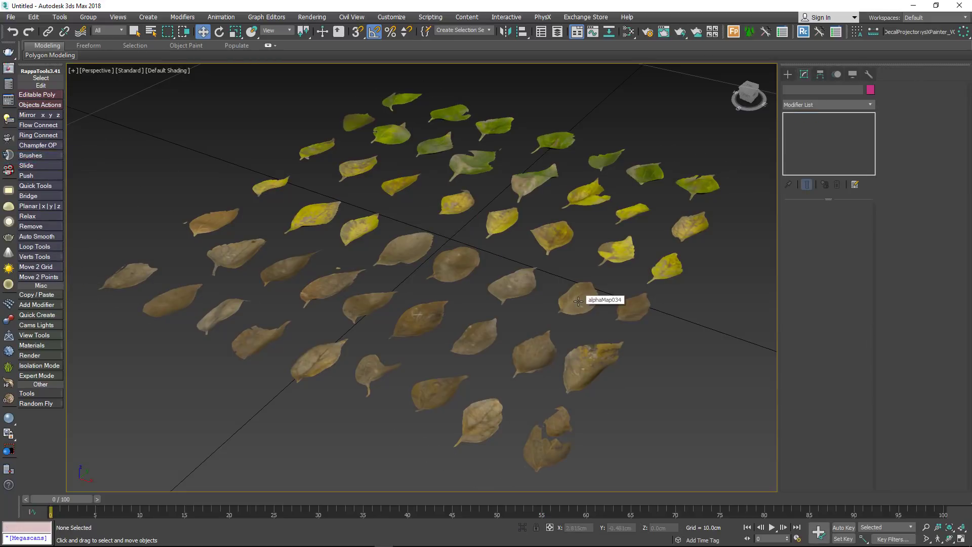
{"action": "left_click", "coordinate": [522, 283]}
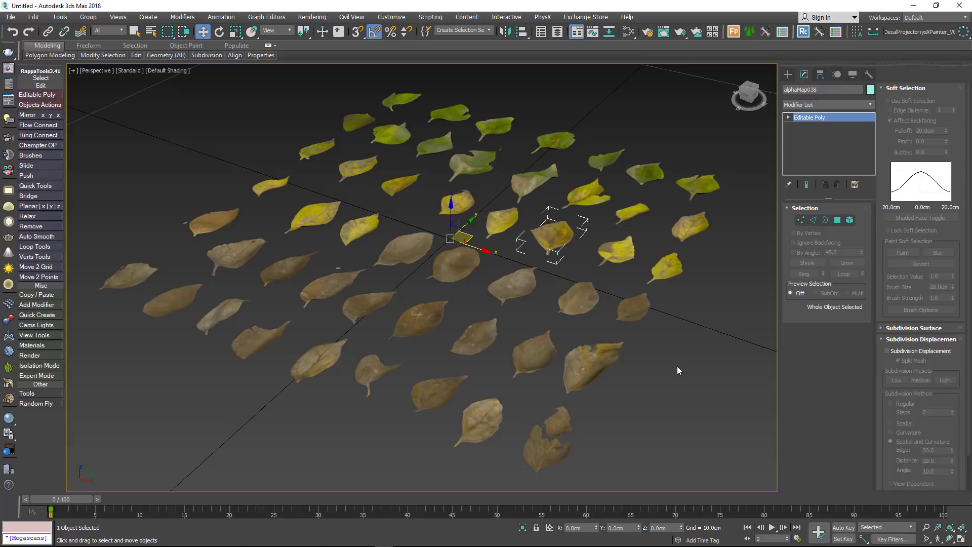
- Center the pivot of one brown leaf to the object and adjust the pivot's position by hand
{"action": "left_click", "coordinate": [662, 353]}
{"action": "left_click", "coordinate": [524, 287]}
{"action": "left_click", "coordinate": [820, 75]}
{"action": "left_click", "coordinate": [826, 144]}
{"action": "left_click", "coordinate": [833, 197]}
{"action": "middle_click_drag", "start_coordinate": [531, 280], "coordinate": [524, 243], "text": "alt"}
{"action": "scroll", "coordinate": [517, 276], "scroll_direction": "up", "scroll_amount": 5}
{"action": "left_click_drag", "start_coordinate": [520, 269], "coordinate": [521, 289]}
{"action": "middle_click_drag", "start_coordinate": [521, 289], "coordinate": [520, 340], "text": "alt"}
{"action": "scroll", "coordinate": [520, 338], "scroll_direction": "down", "scroll_amount": 4}
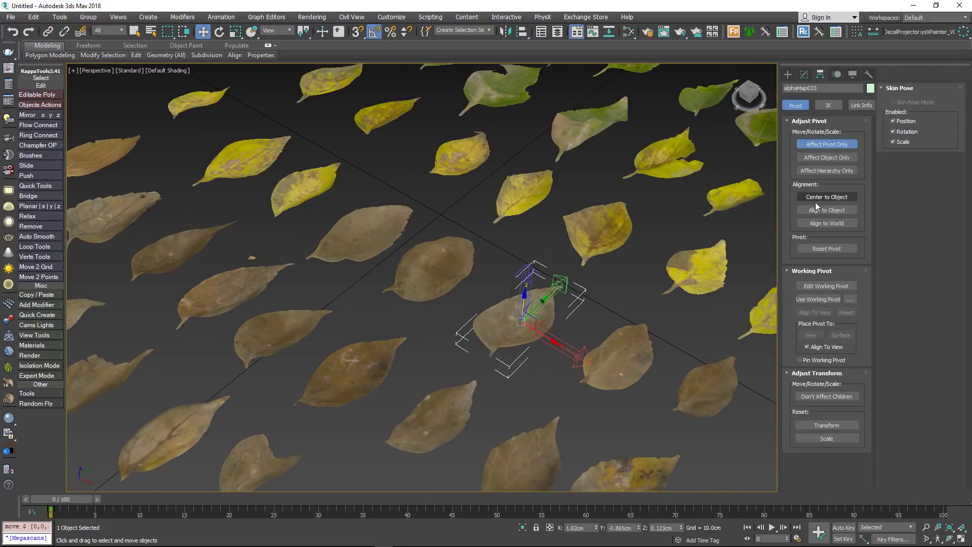
{"action": "left_click", "coordinate": [823, 144]}
- Select all the leaf objects and apply Center Pivot followed by Bottom Pivot to them
{"action": "scroll", "coordinate": [614, 314], "scroll_direction": "down", "scroll_amount": 6}
{"action": "middle_click_drag", "start_coordinate": [614, 321], "coordinate": [577, 319], "text": "alt"}
{"action": "scroll", "coordinate": [578, 319], "scroll_direction": "up", "scroll_amount": 4}
{"action": "middle_click_drag", "start_coordinate": [511, 320], "coordinate": [569, 378], "text": "alt"}
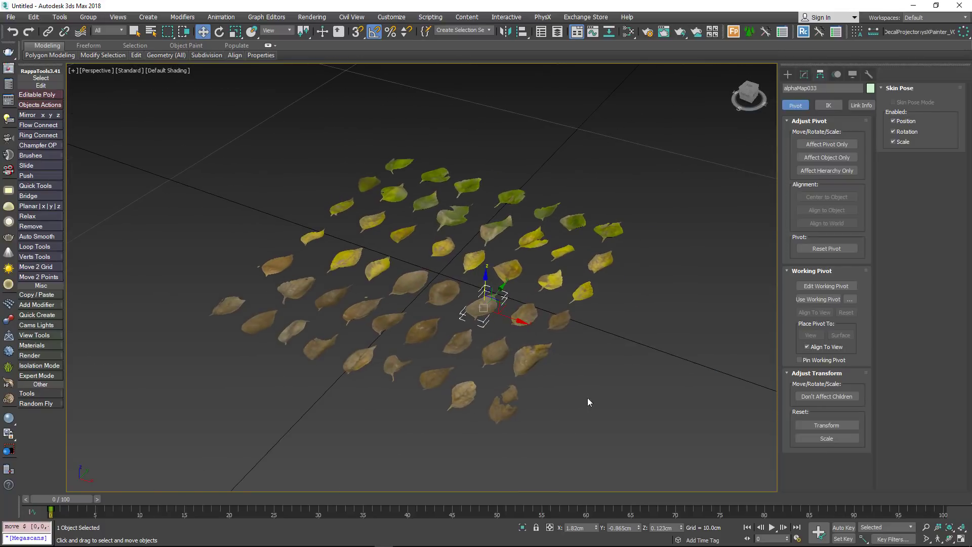
{"action": "left_click_drag", "start_coordinate": [284, 278], "coordinate": [205, 129]}
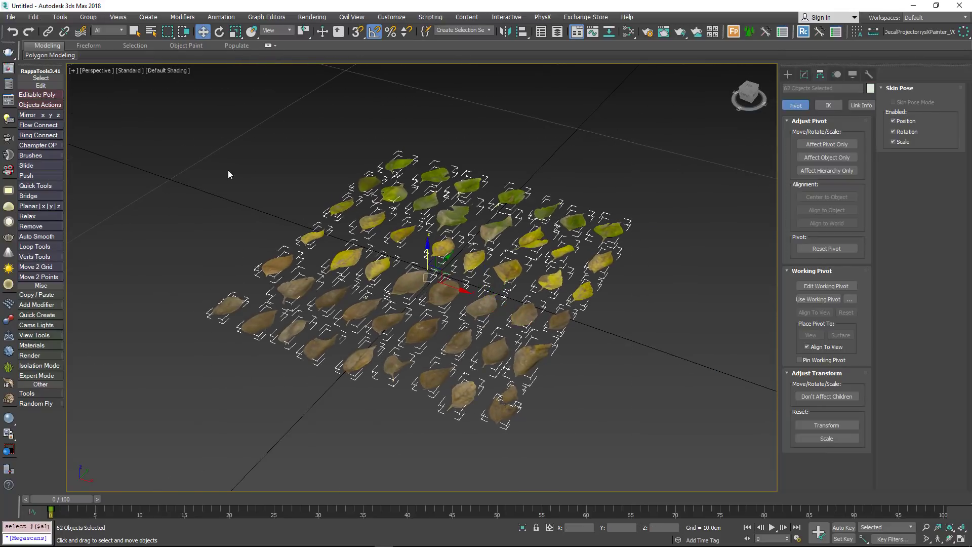
{"action": "left_click", "coordinate": [36, 105]}
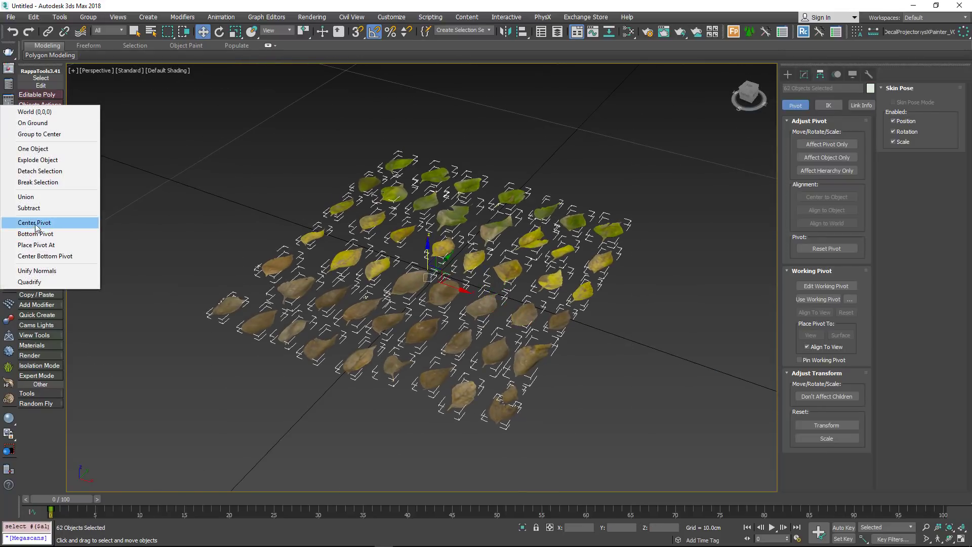
{"action": "left_click", "coordinate": [34, 223]}
{"action": "left_click", "coordinate": [41, 106]}
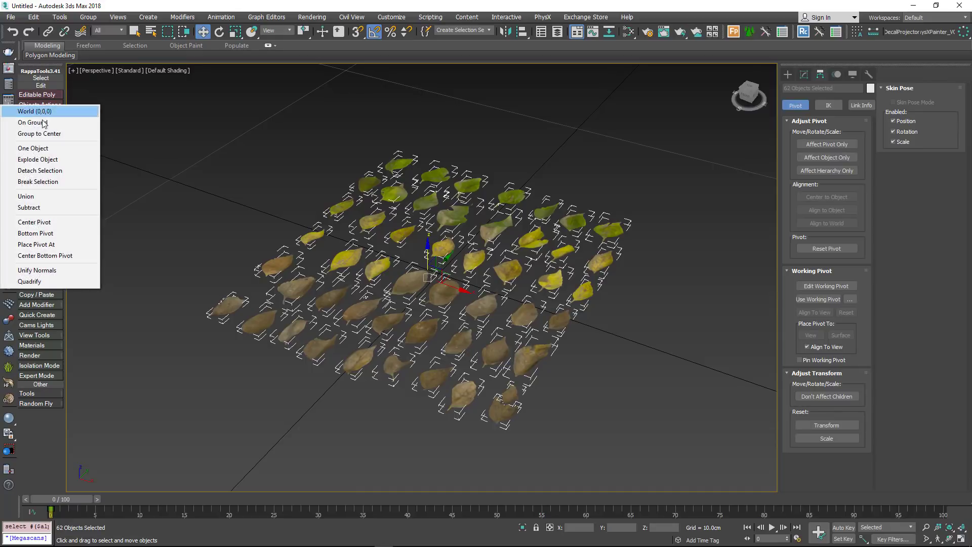
{"action": "left_click", "coordinate": [50, 233]}
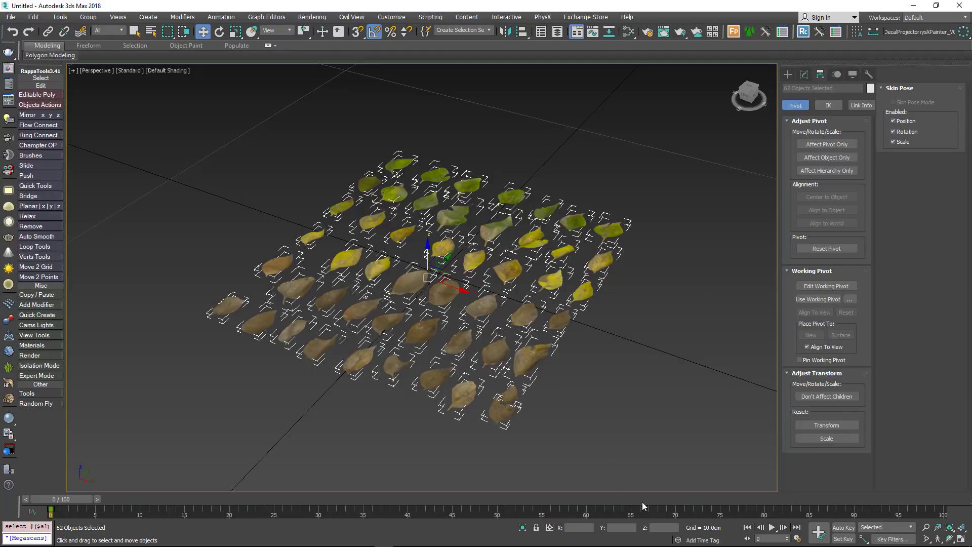
- Delete both pieces of the torn brown leaf at the near corner of the atlas
{"action": "middle_click_drag", "start_coordinate": [613, 417], "coordinate": [590, 362], "text": "alt"}
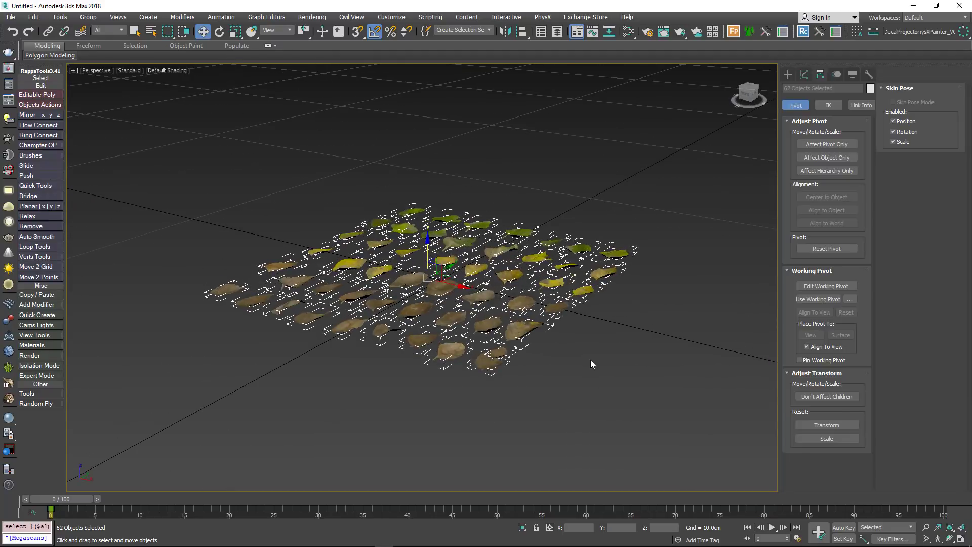
{"action": "left_click", "coordinate": [495, 358]}
{"action": "middle_click_drag", "start_coordinate": [526, 362], "coordinate": [526, 405], "text": "alt"}
{"action": "left_click", "coordinate": [506, 383], "text": "ctrl"}
{"action": "key", "text": "Delete"}
- Select every leaf worth keeping, invert the selection and delete the stray fragments
{"action": "left_click", "coordinate": [490, 337]}
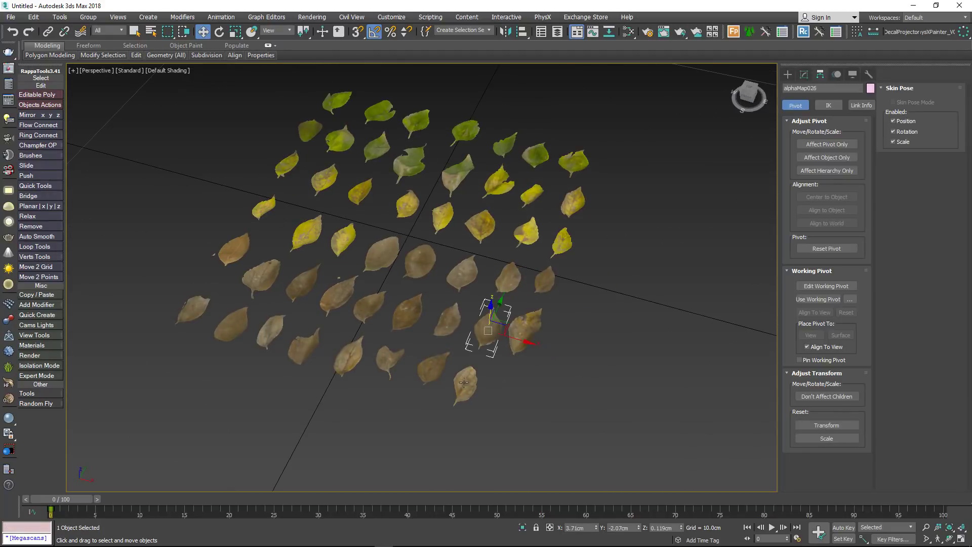
{"action": "left_click", "coordinate": [465, 382], "text": "ctrl"}
{"action": "left_click", "coordinate": [430, 368], "text": "ctrl"}
{"action": "left_click", "coordinate": [231, 325], "text": "ctrl"}
{"action": "left_click", "coordinate": [234, 250], "text": "ctrl"}
{"action": "left_click", "coordinate": [335, 298], "text": "ctrl"}
{"action": "left_click", "coordinate": [407, 311], "text": "ctrl"}
{"action": "key", "text": "q"}
{"action": "left_click", "coordinate": [343, 238], "text": "ctrl"}
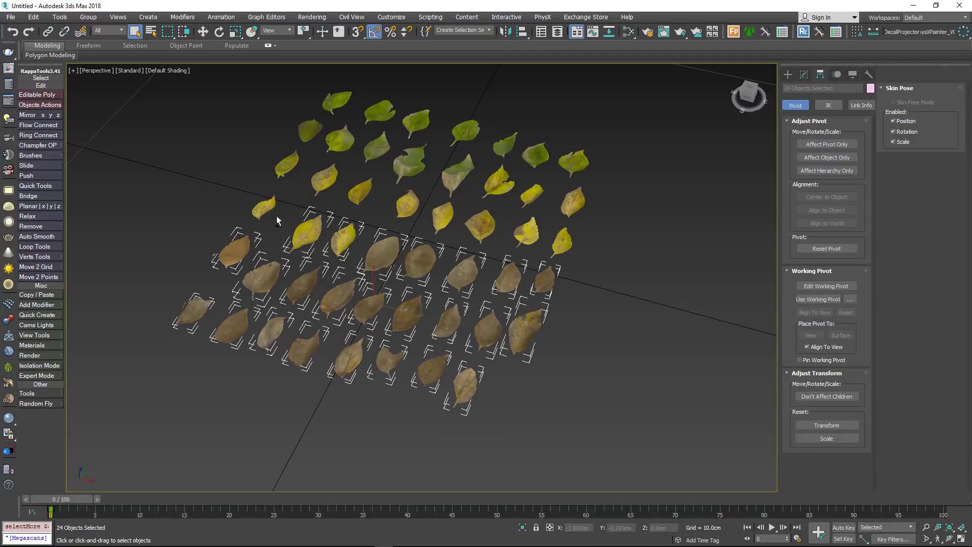
{"action": "left_click", "coordinate": [287, 169], "text": "ctrl"}
{"action": "left_click", "coordinate": [360, 195], "text": "ctrl"}
{"action": "left_click", "coordinate": [408, 205], "text": "ctrl"}
{"action": "left_click", "coordinate": [562, 243], "text": "ctrl"}
{"action": "left_click", "coordinate": [458, 174], "text": "ctrl"}
{"action": "left_click", "coordinate": [409, 165], "text": "ctrl"}
{"action": "left_click", "coordinate": [336, 101], "text": "ctrl"}
{"action": "left_click", "coordinate": [466, 131], "text": "ctrl"}
{"action": "left_click", "coordinate": [536, 154], "text": "ctrl"}
{"action": "left_click", "coordinate": [574, 162], "text": "ctrl"}
{"action": "key", "text": "ctrl+i"}
{"action": "key", "text": "Delete"}
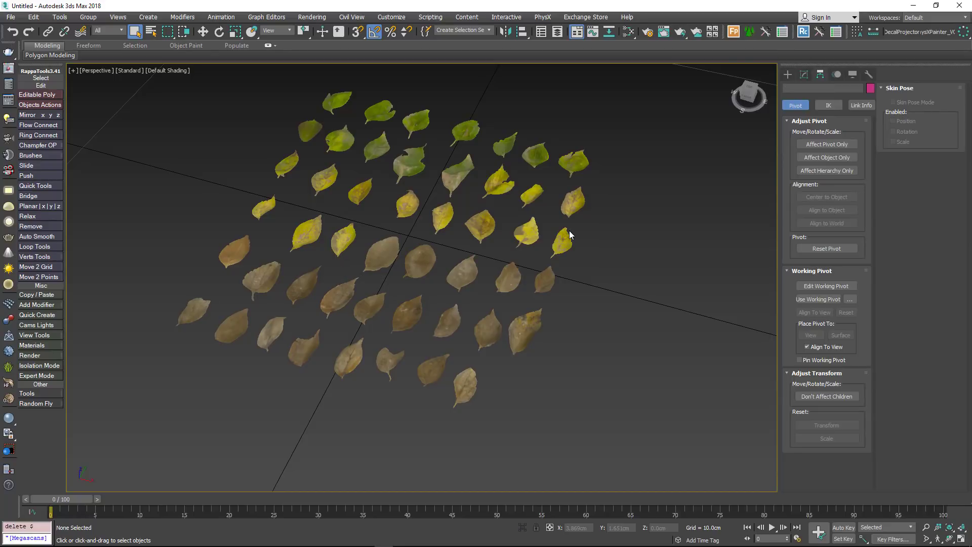
- In the top view, rename the 12 green leaves with base name _leaf_, prefix Green and numbering enabled
{"action": "key", "text": "t"}
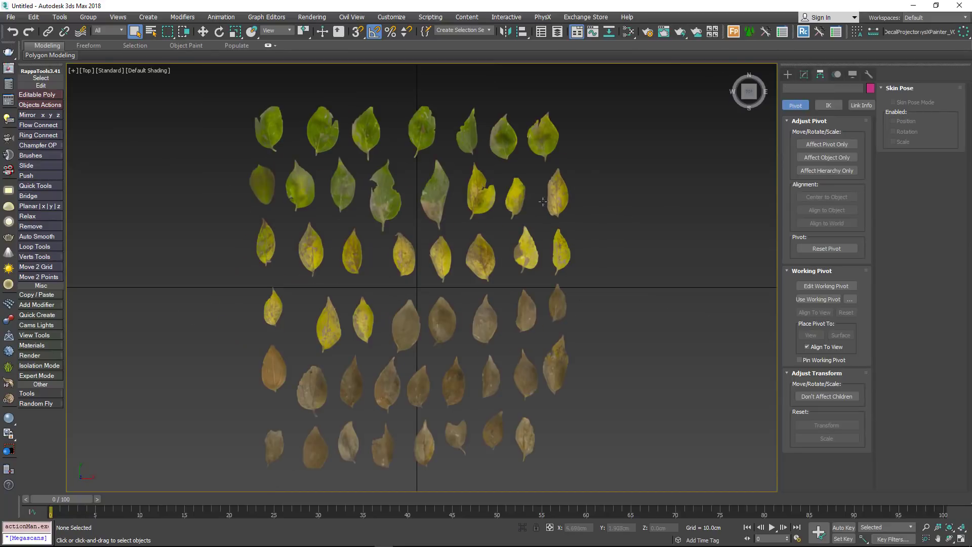
{"action": "left_click_drag", "start_coordinate": [588, 149], "coordinate": [588, 150]}
{"action": "left_click_drag", "start_coordinate": [233, 196], "coordinate": [435, 198], "text": "ctrl"}
{"action": "left_click", "coordinate": [61, 18]}
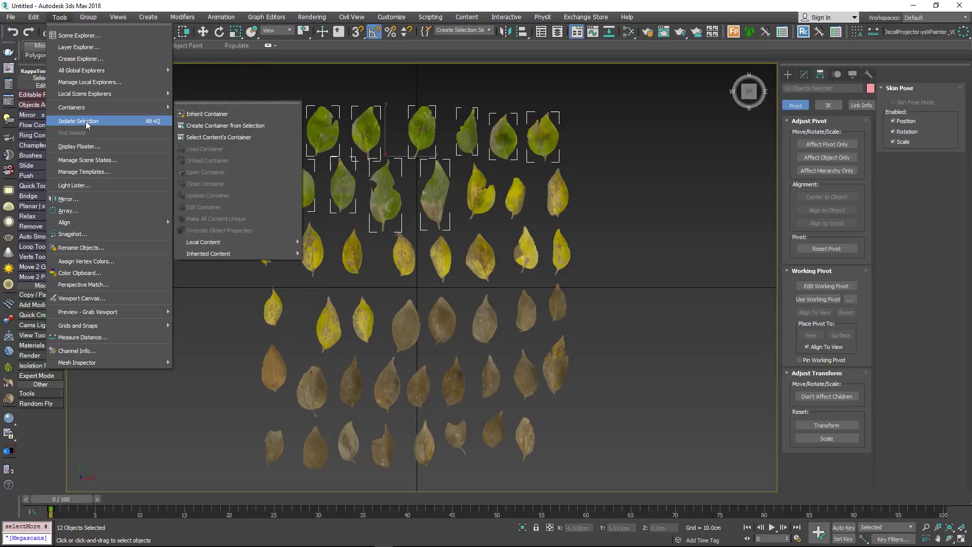
{"action": "left_click", "coordinate": [111, 249]}
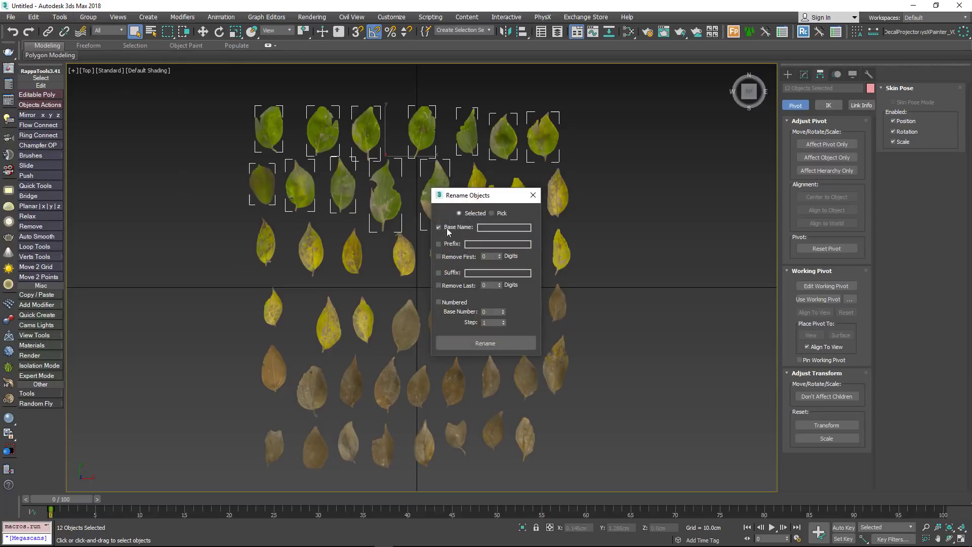
{"action": "left_click_drag", "start_coordinate": [467, 197], "coordinate": [130, 167]}
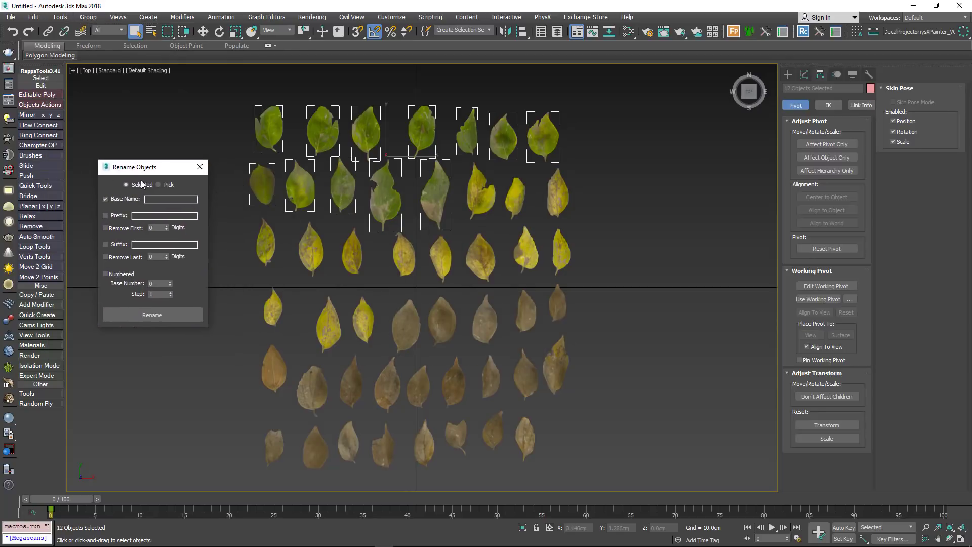
{"action": "left_click", "coordinate": [106, 215]}
{"action": "left_click", "coordinate": [157, 216]}
{"action": "left_click", "coordinate": [106, 273]}
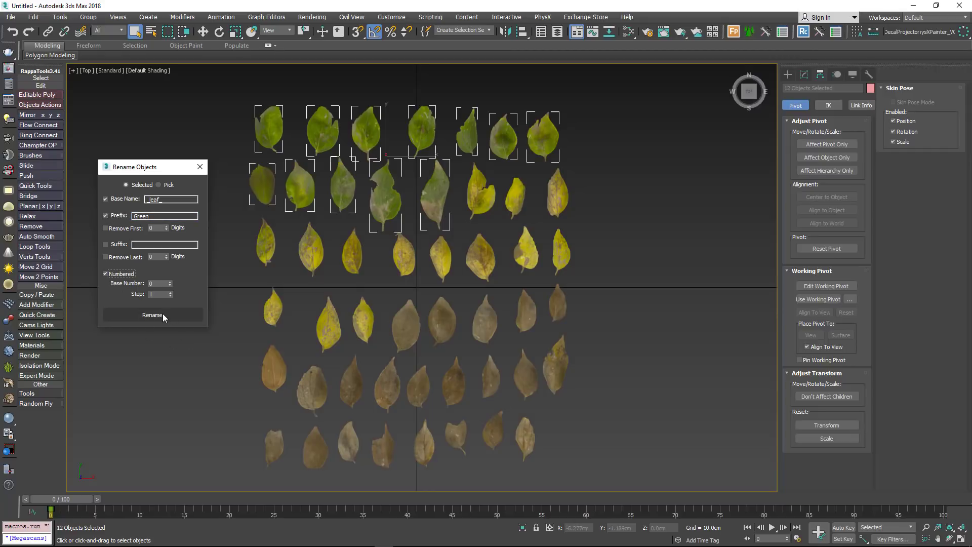
- Select the 14 yellow leaves and rename them with prefix Yellow, base name _leaf_ and numbering
{"action": "left_click_drag", "start_coordinate": [643, 209], "coordinate": [480, 193]}
{"action": "left_click_drag", "start_coordinate": [644, 265], "coordinate": [261, 256], "text": "ctrl"}
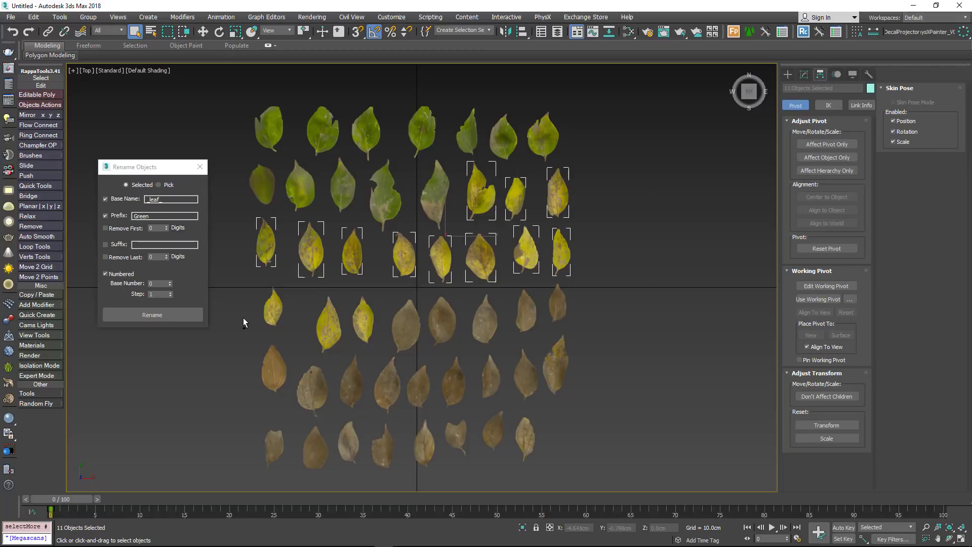
{"action": "left_click_drag", "start_coordinate": [357, 329], "coordinate": [368, 334], "text": "ctrl"}
{"action": "double_click", "coordinate": [140, 216]}
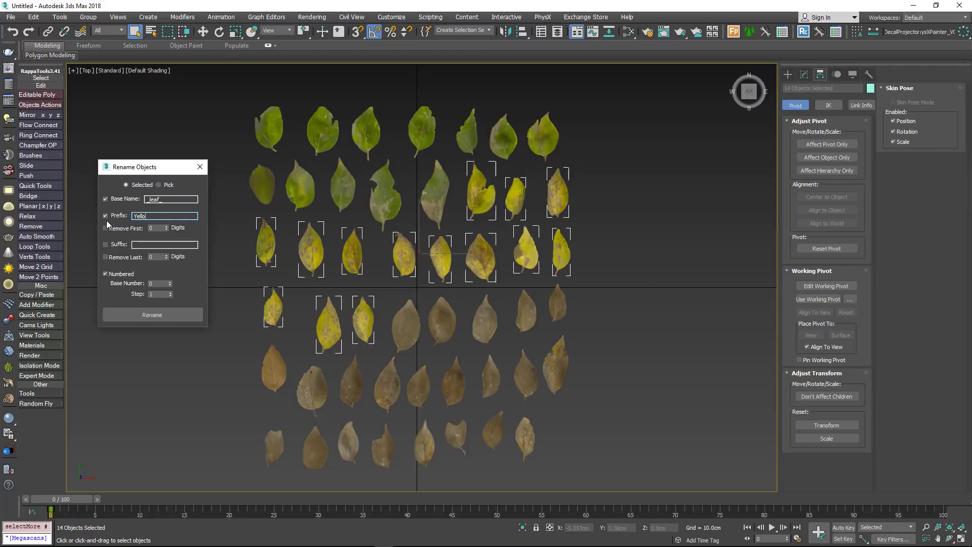
{"action": "left_click", "coordinate": [135, 316]}
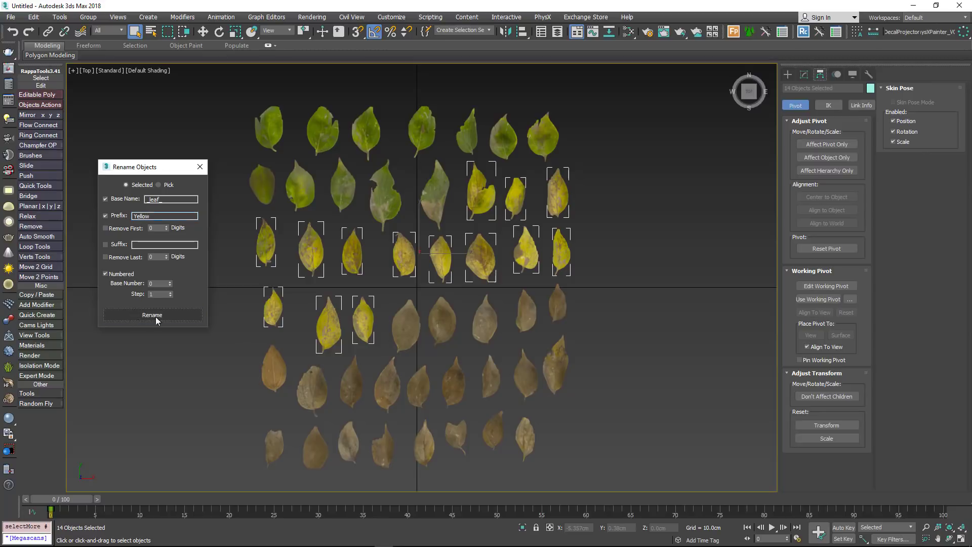
- Select the 22 brown leaves and rename them with prefix Brown, base name _leaf_ and numbering
{"action": "left_click_drag", "start_coordinate": [653, 412], "coordinate": [416, 299]}
{"action": "left_click_drag", "start_coordinate": [550, 443], "coordinate": [262, 390], "text": "ctrl"}
{"action": "double_click", "coordinate": [141, 215]}
{"action": "type", "text": "Brown"}
{"action": "left_click", "coordinate": [633, 374]}
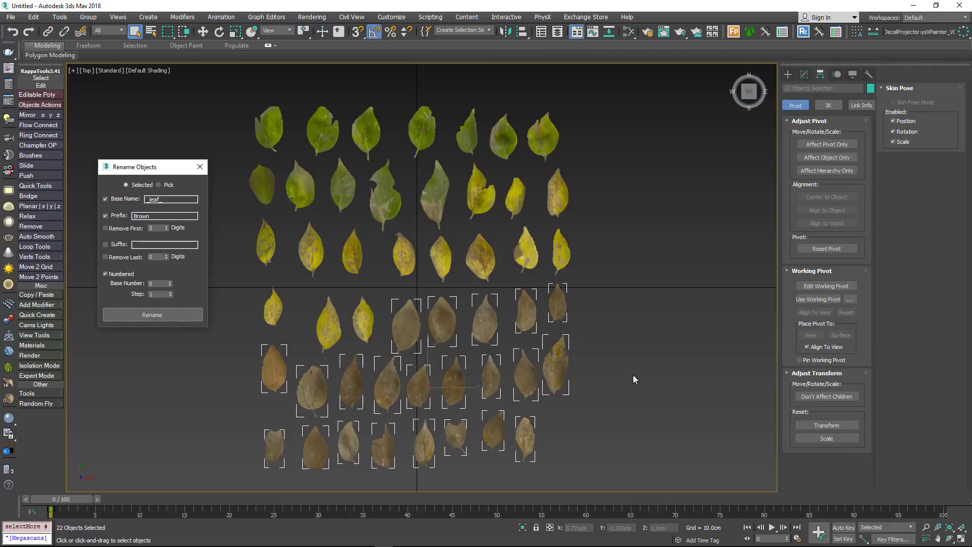
- Select all the leaves and scale them up uniformly by a factor of about 21
{"action": "scroll", "coordinate": [625, 353], "scroll_direction": "down", "scroll_amount": 3}
{"action": "middle_click_drag", "start_coordinate": [624, 353], "coordinate": [584, 333]}
{"action": "left_click_drag", "start_coordinate": [582, 398], "coordinate": [365, 165]}
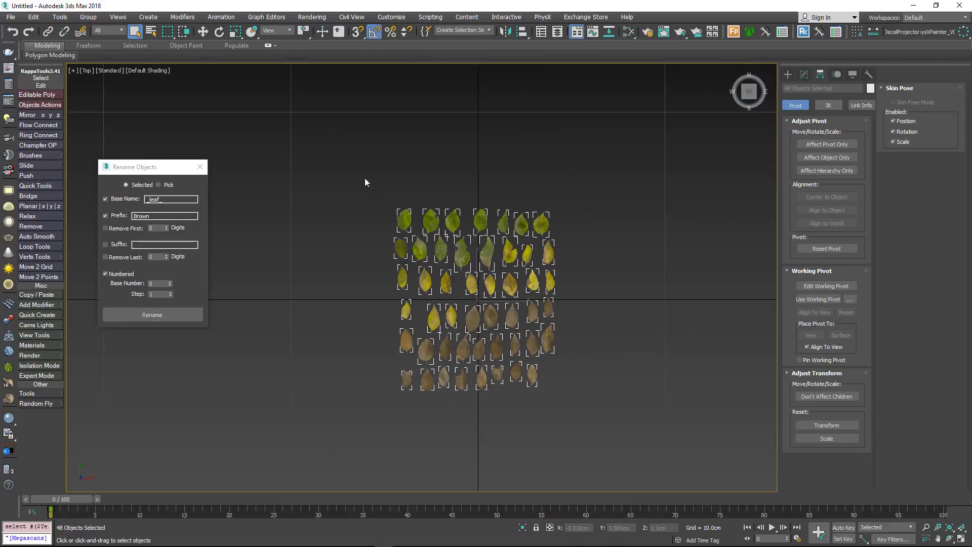
{"action": "left_click", "coordinate": [235, 31]}
{"action": "middle_click_drag", "start_coordinate": [517, 351], "coordinate": [488, 308], "text": "alt"}
{"action": "left_click_drag", "start_coordinate": [488, 308], "coordinate": [597, 253]}
{"action": "scroll", "coordinate": [529, 342], "scroll_direction": "down", "scroll_amount": 8}
{"action": "scroll", "coordinate": [529, 342], "scroll_direction": "down", "scroll_amount": 2}
{"action": "middle_click_drag", "start_coordinate": [529, 343], "coordinate": [484, 300]}
{"action": "right_click", "coordinate": [485, 300]}
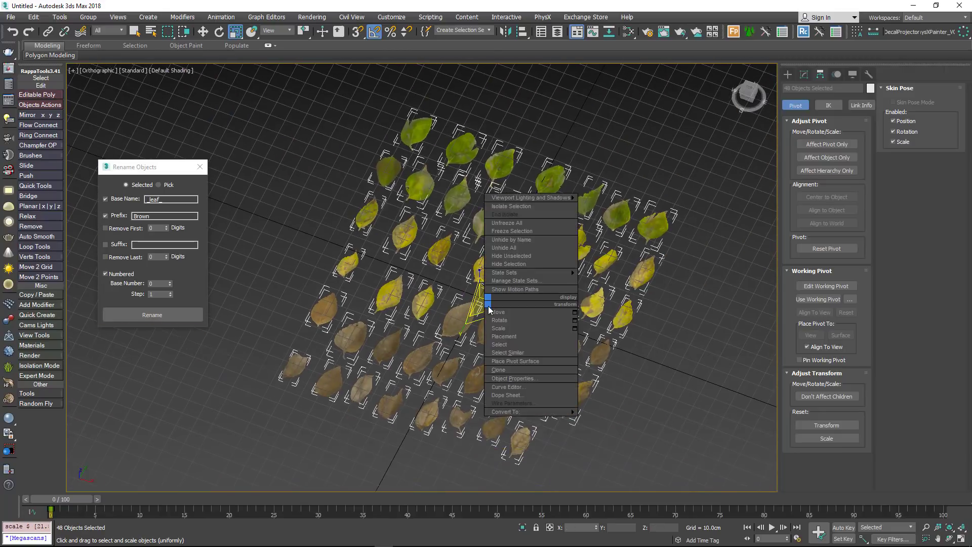
- Apply Reset XForm to all the selected leaves and collapse them to editable geometry
{"action": "left_click", "coordinate": [868, 74]}
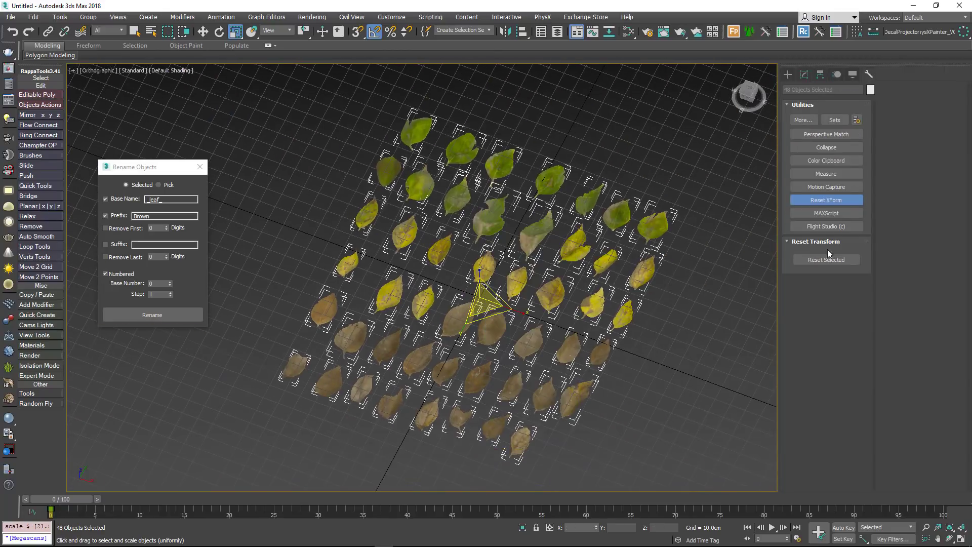
{"action": "right_click", "coordinate": [577, 313]}
{"action": "left_click", "coordinate": [687, 418]}
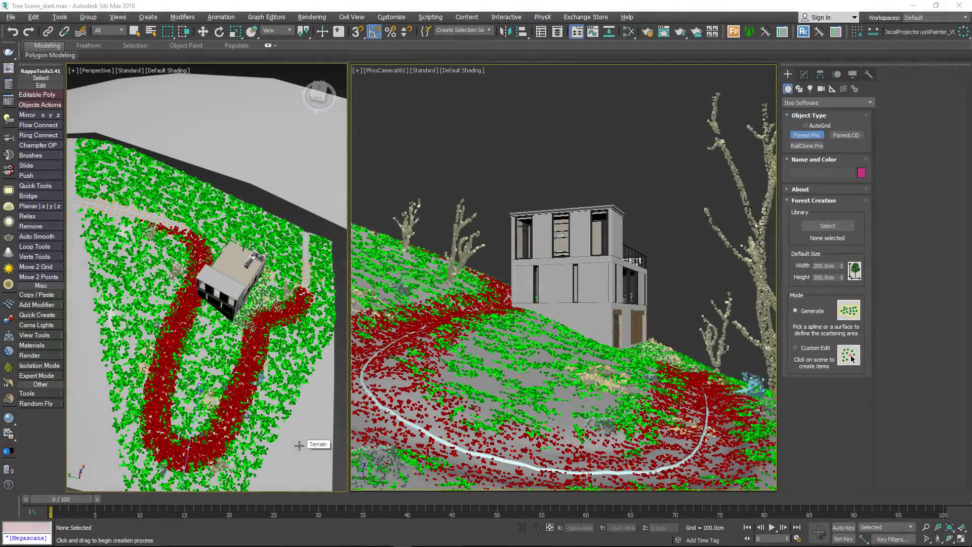
- In Tree Scene_start.max, create a Forest Pro object in Generate mode on the terrain
{"action": "left_click", "coordinate": [849, 311]}
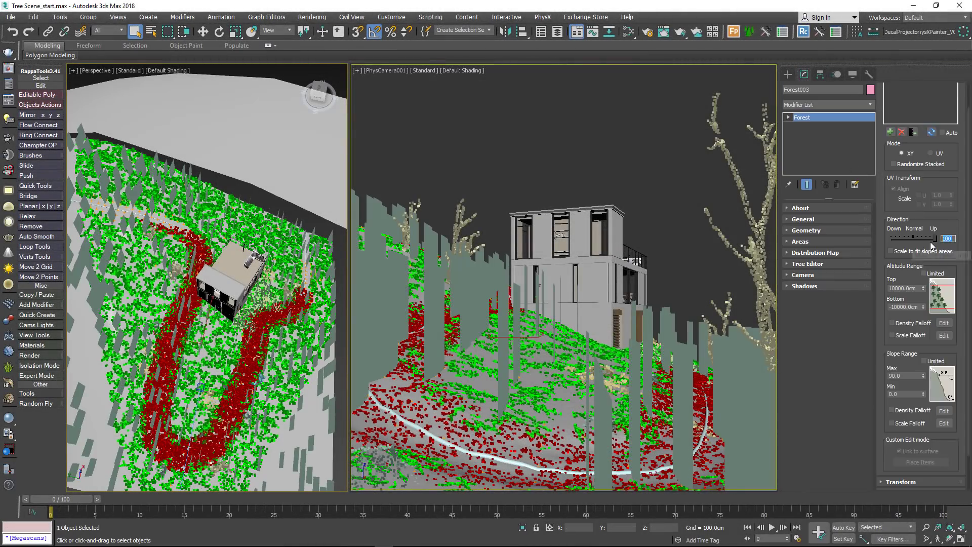
- Set the Forest object's surface direction to the Normal setting so items follow the terrain's slope
{"action": "left_click_drag", "start_coordinate": [932, 238], "coordinate": [912, 238]}
{"action": "scroll", "coordinate": [900, 173], "scroll_direction": "up", "scroll_amount": 1}
{"action": "left_click", "coordinate": [893, 89]}
- Add all the brown, green and yellow leaf meshes to the Forest's geometry list as multiple custom objects
{"action": "left_click", "coordinate": [799, 230]}
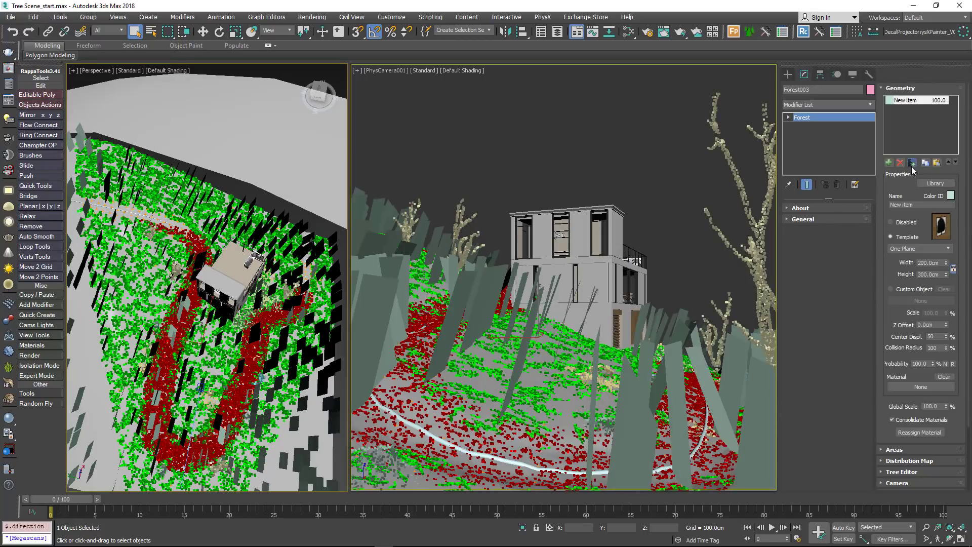
{"action": "left_click", "coordinate": [912, 163]}
{"action": "scroll", "coordinate": [97, 270], "scroll_direction": "down", "scroll_amount": 5}
{"action": "key", "text": "ctrl+a"}
{"action": "left_click", "coordinate": [257, 343]}
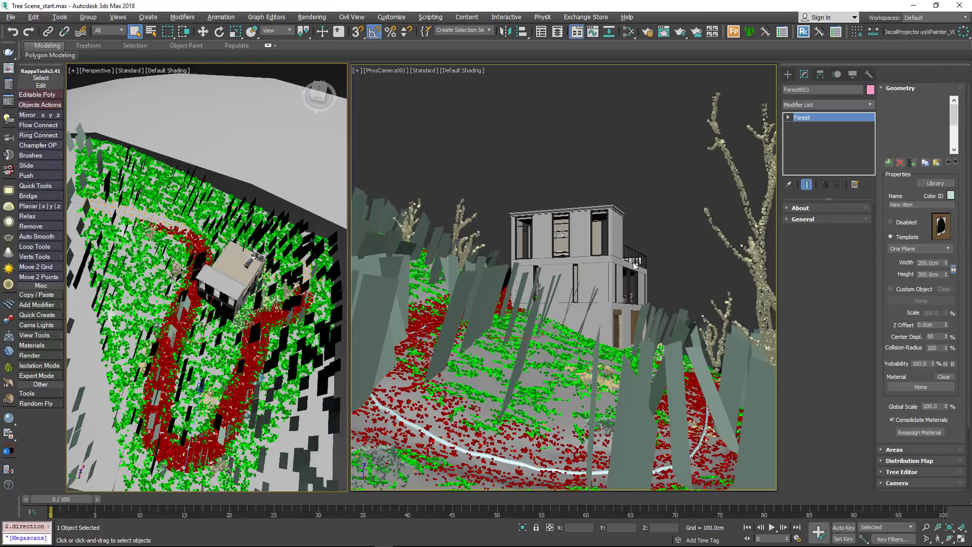
- Give all leaf items a pure yellow color ID and remove the default template item from the geometry list
{"action": "left_click", "coordinate": [951, 196]}
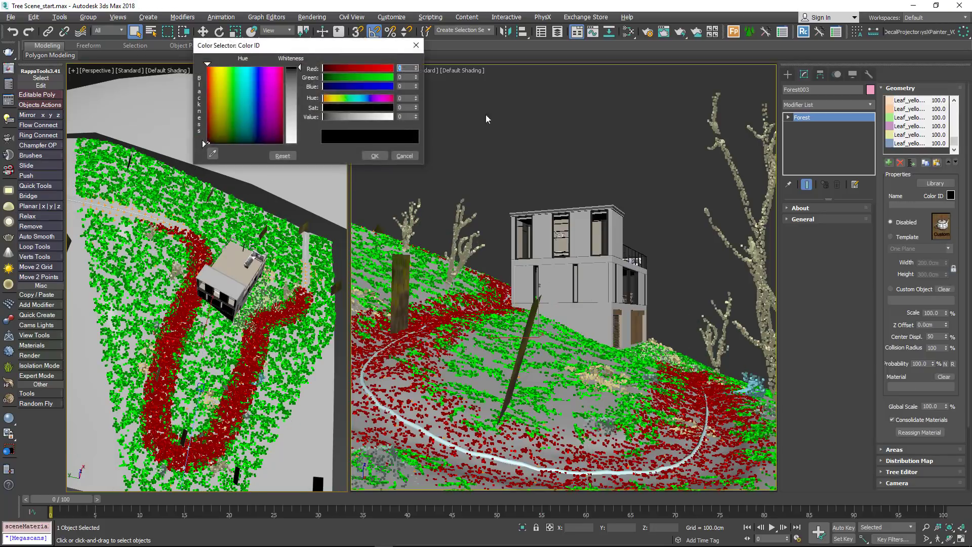
{"action": "left_click_drag", "start_coordinate": [352, 70], "coordinate": [421, 76]}
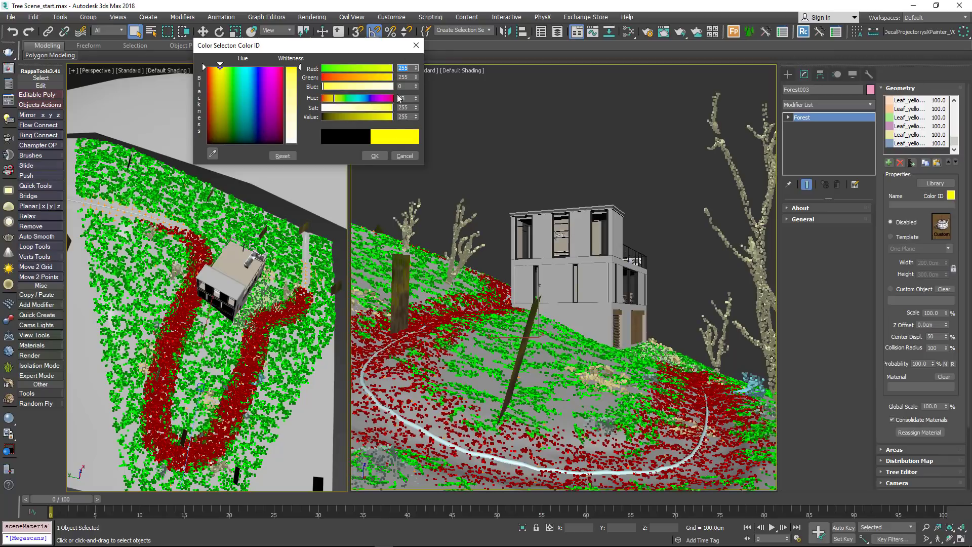
{"action": "left_click", "coordinate": [375, 157]}
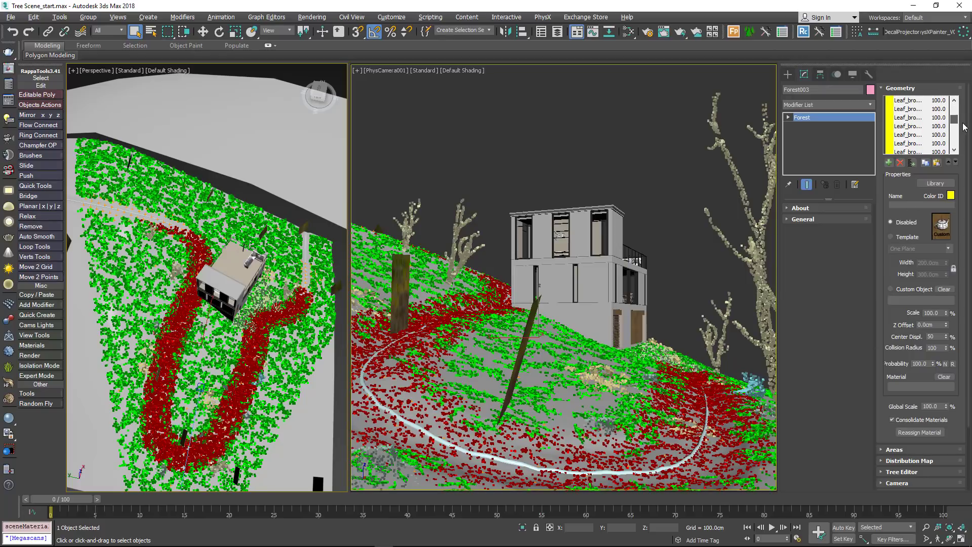
{"action": "left_click", "coordinate": [905, 100]}
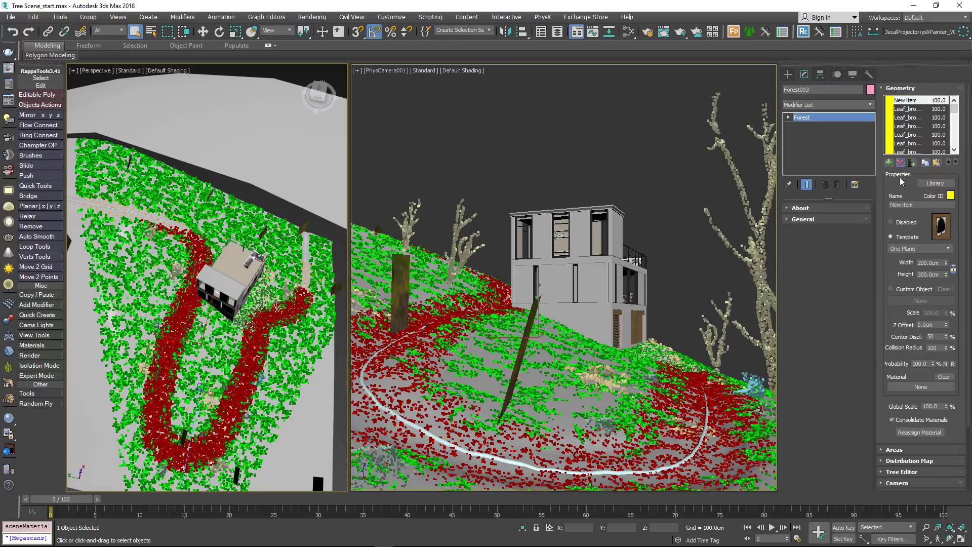
{"action": "left_click", "coordinate": [900, 163]}
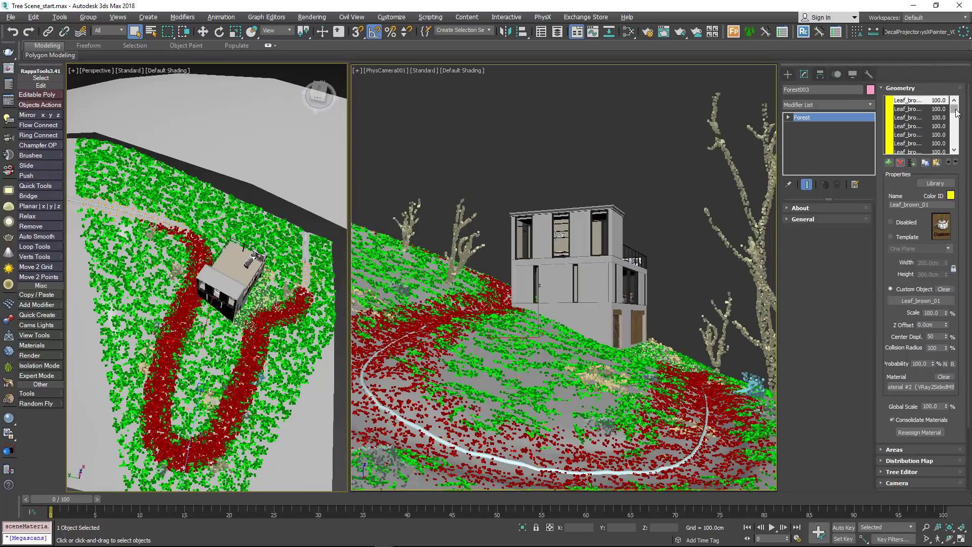
- Show the Perspective viewport in wireframe and set the probability of all brown leaf items to 50%
{"action": "key", "text": "F3"}
{"action": "left_click_drag", "start_coordinate": [956, 115], "coordinate": [955, 126]}
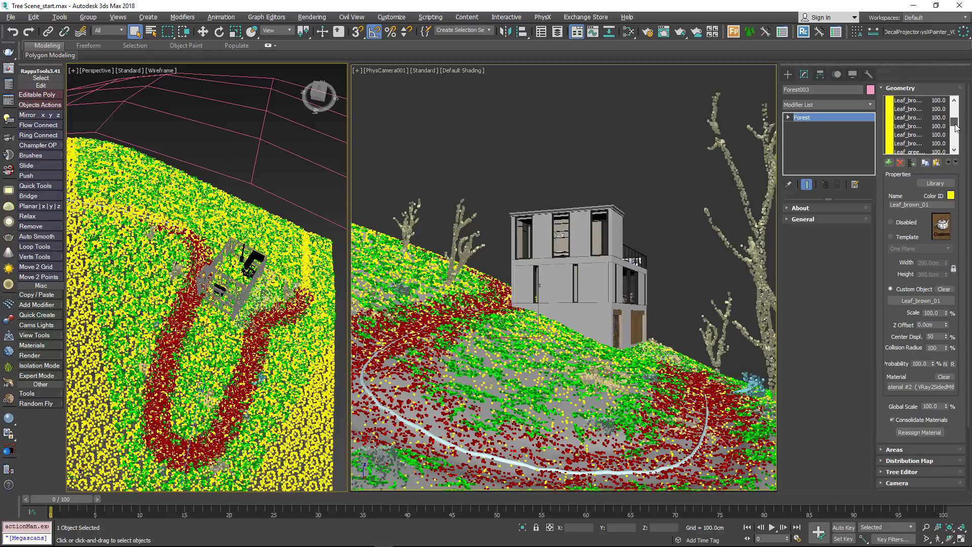
{"action": "left_click", "coordinate": [908, 135], "text": "shift"}
{"action": "double_click", "coordinate": [920, 363]}
{"action": "type", "text": "50"}
{"action": "key", "text": "Return"}
- Set the probability of all the yellow leaf items in the geometry list to 2.5%
{"action": "left_click_drag", "start_coordinate": [955, 116], "coordinate": [956, 142]}
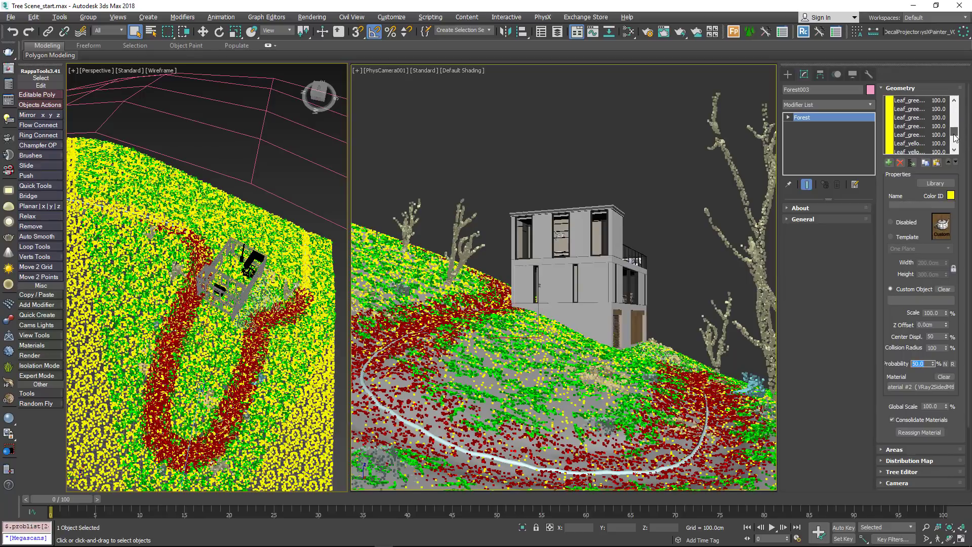
{"action": "left_click", "coordinate": [928, 144]}
{"action": "scroll", "coordinate": [925, 137], "scroll_direction": "down", "scroll_amount": 1}
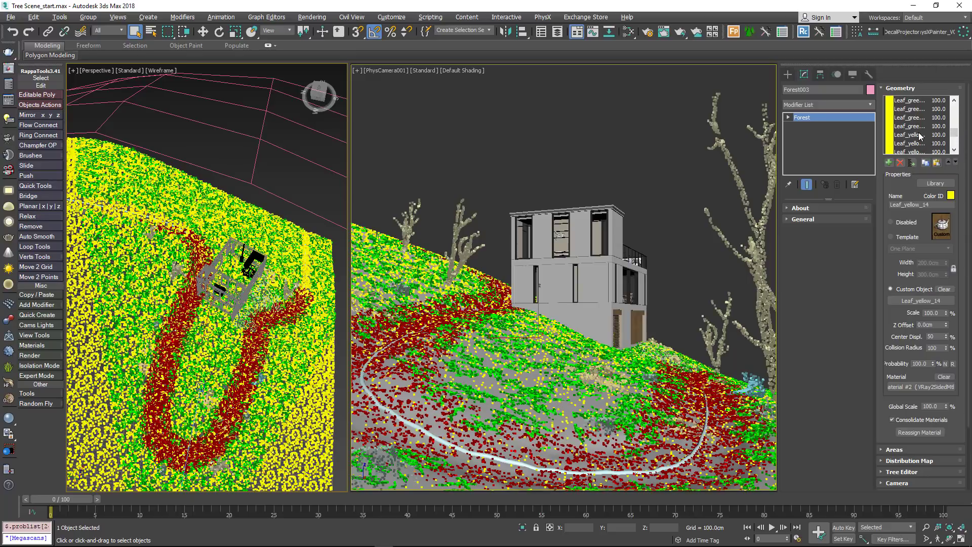
{"action": "left_click", "coordinate": [914, 136], "text": "shift"}
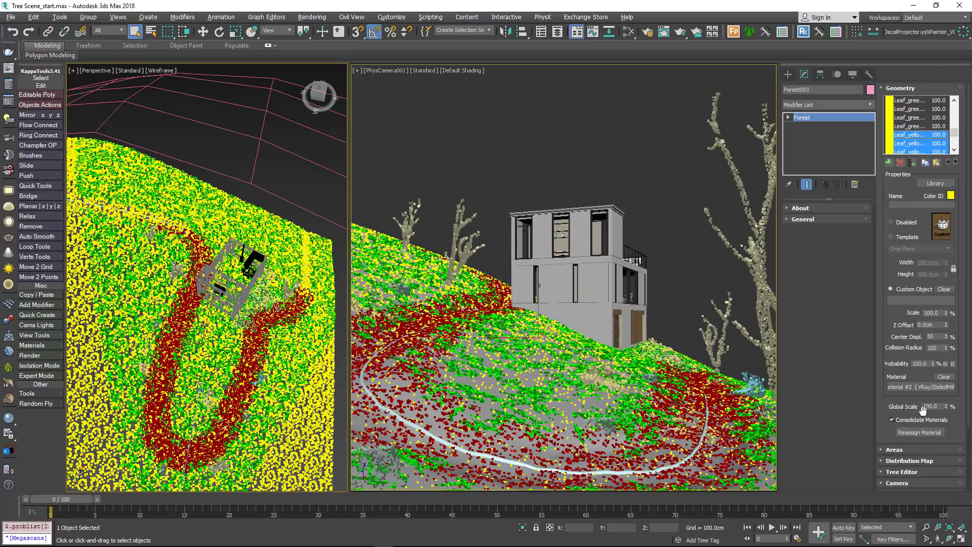
{"action": "left_click", "coordinate": [924, 363]}
{"action": "type", "text": "2.5"}
{"action": "key", "text": "Return"}
- Set the probability of all the green leaf items in the geometry list to 0.5%
{"action": "scroll", "coordinate": [923, 128], "scroll_direction": "up", "scroll_amount": 1}
{"action": "left_click", "coordinate": [922, 119]}
{"action": "scroll", "coordinate": [917, 130], "scroll_direction": "down", "scroll_amount": 1}
{"action": "left_click", "coordinate": [916, 147], "text": "shift"}
{"action": "left_click_drag", "start_coordinate": [930, 363], "coordinate": [892, 363]}
{"action": "type", "text": "0.5"}
{"action": "key", "text": "Return"}
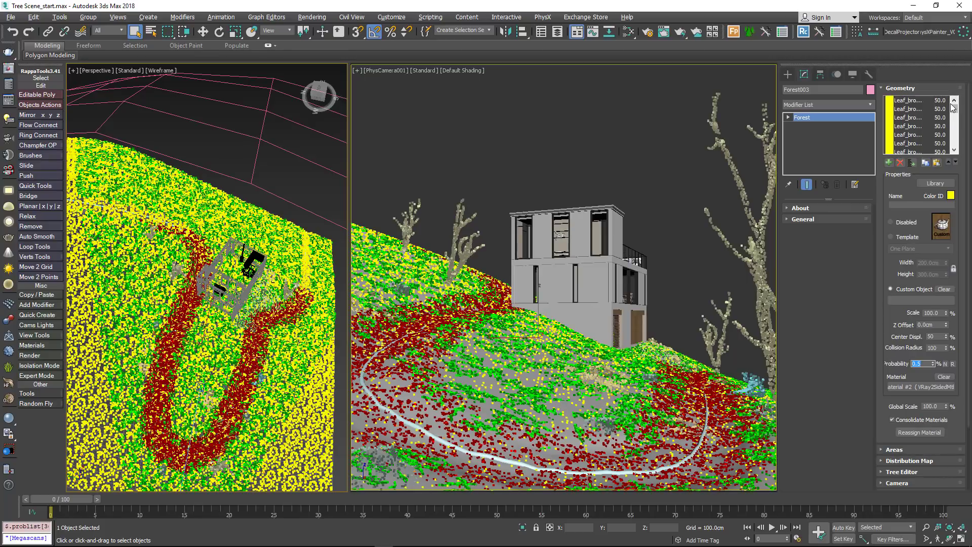
- Add an empty item at the end of the geometry list and set its type to Disabled
{"action": "left_click", "coordinate": [888, 163]}
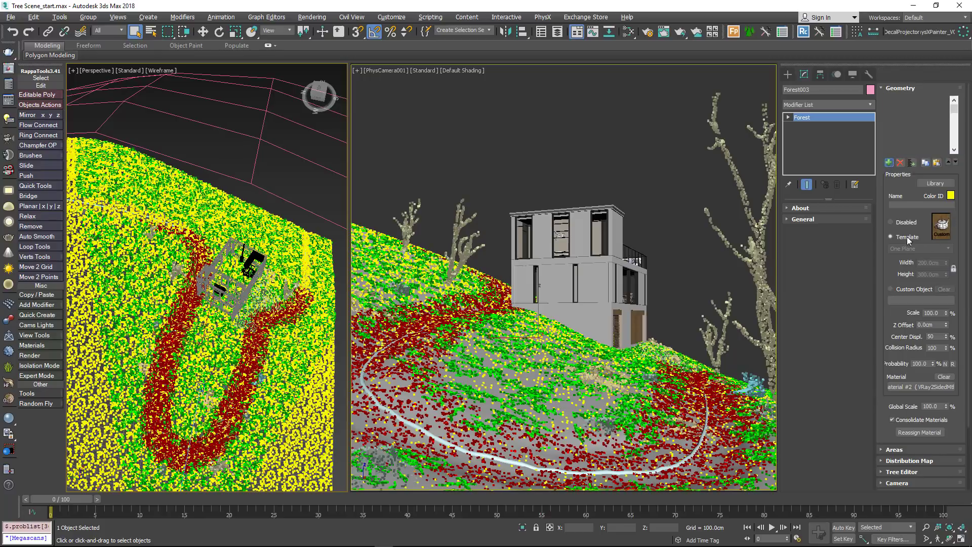
{"action": "left_click", "coordinate": [900, 223]}
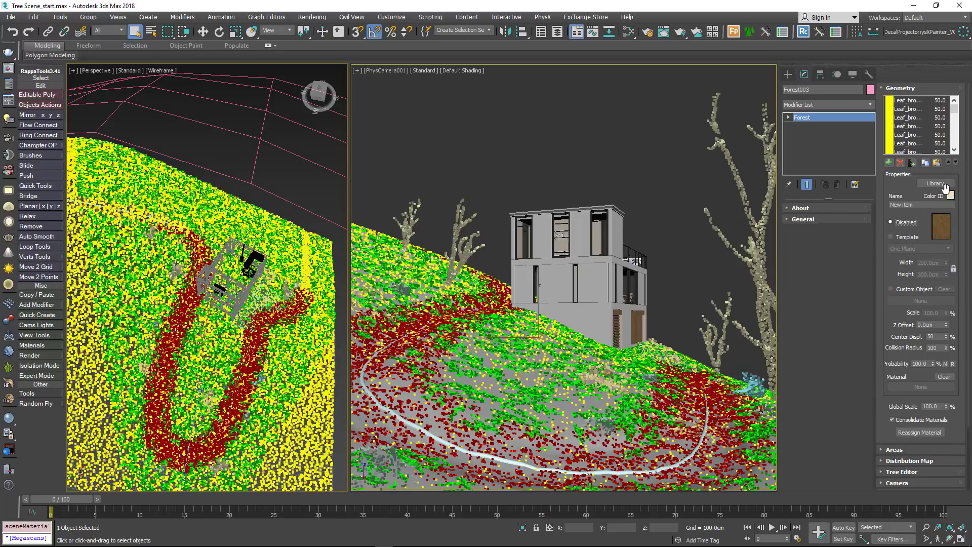
{"action": "left_click_drag", "start_coordinate": [952, 108], "coordinate": [958, 157]}
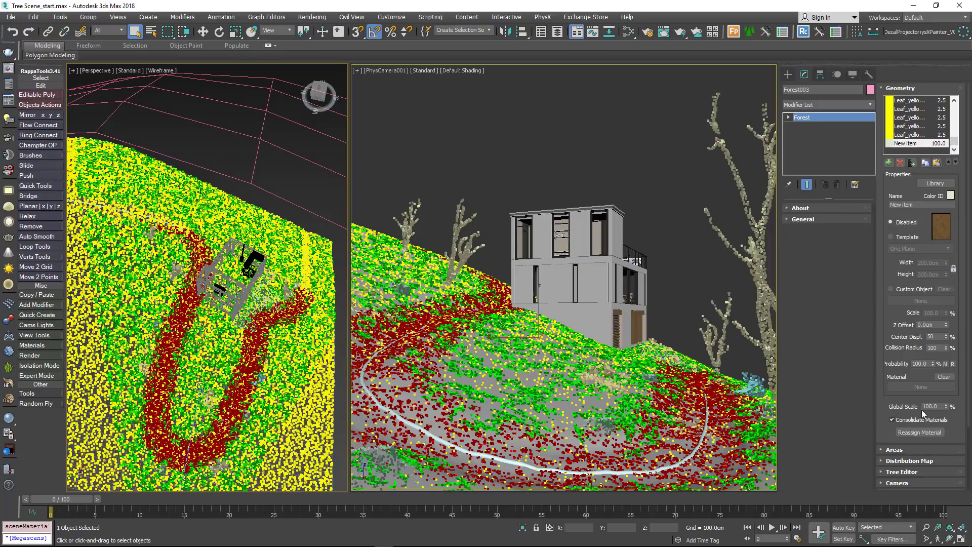
{"action": "left_click", "coordinate": [900, 89]}
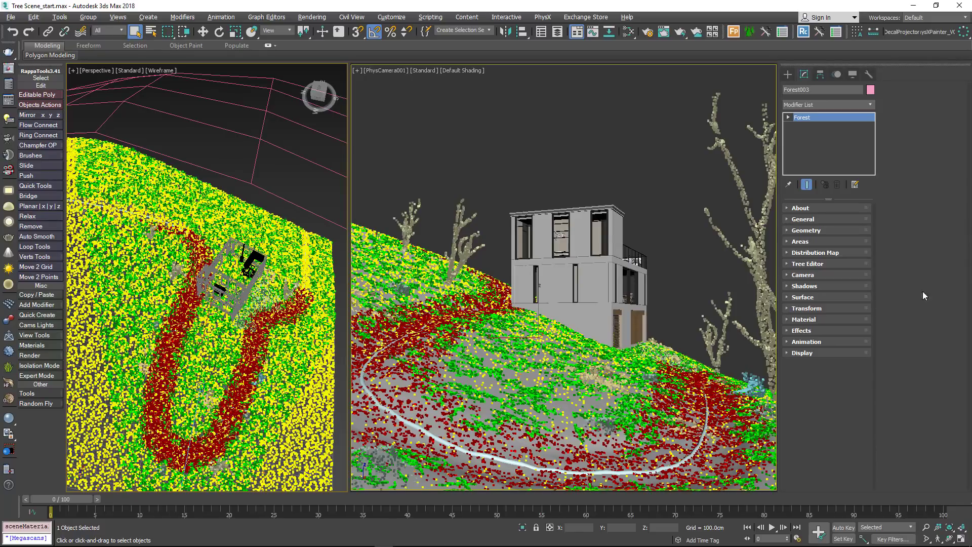
- Enable random translation, rotation and scale for the scattered leaves
{"action": "left_click", "coordinate": [837, 308]}
{"action": "left_click", "coordinate": [944, 106]}
{"action": "left_click", "coordinate": [942, 226]}
{"action": "left_click", "coordinate": [941, 356]}
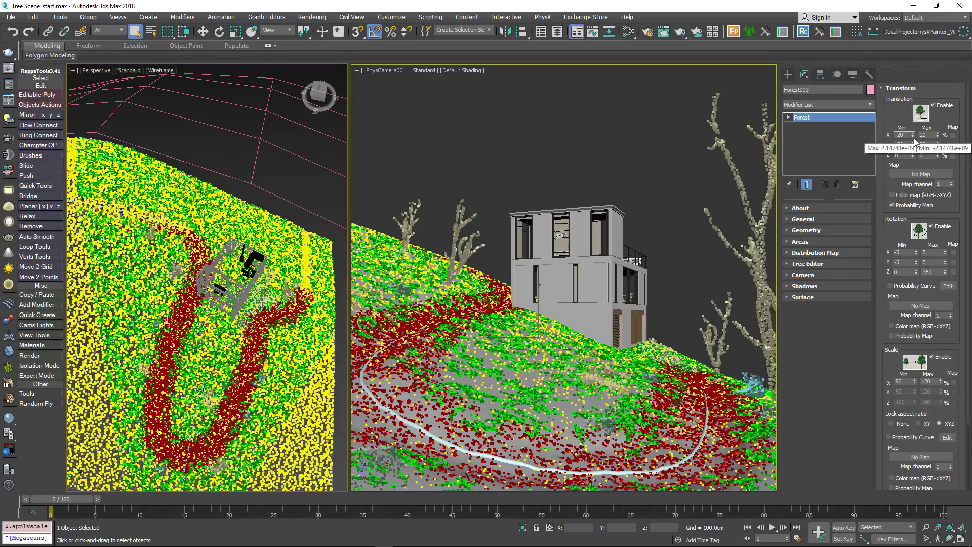
- Set the random translation range to -200 to 200% on both X and Y
{"action": "type", "text": "0"}
{"action": "key", "text": "Return"}
{"action": "key", "text": "Tab"}
{"action": "type", "text": "200"}
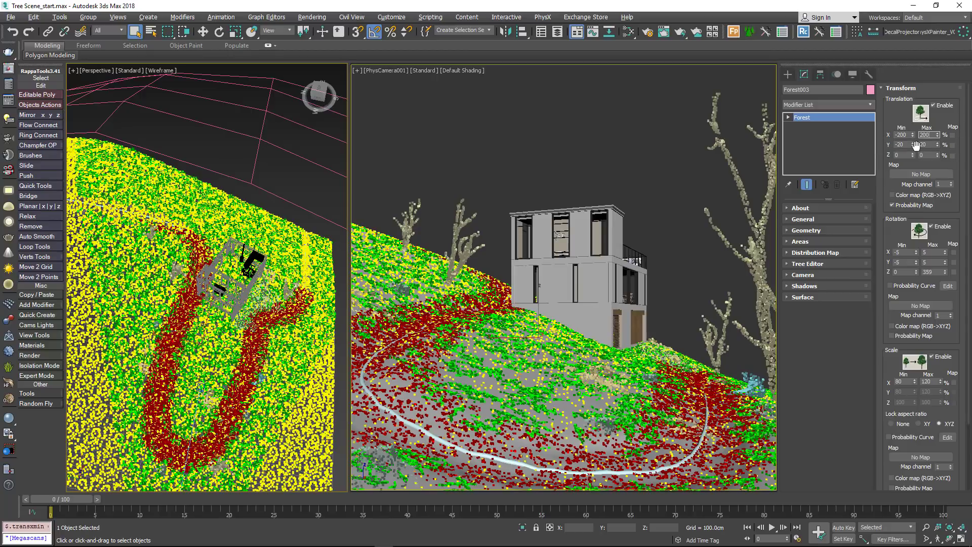
{"action": "left_click", "coordinate": [908, 144]}
{"action": "type", "text": "0"}
{"action": "key", "text": "Tab"}
{"action": "type", "text": "200"}
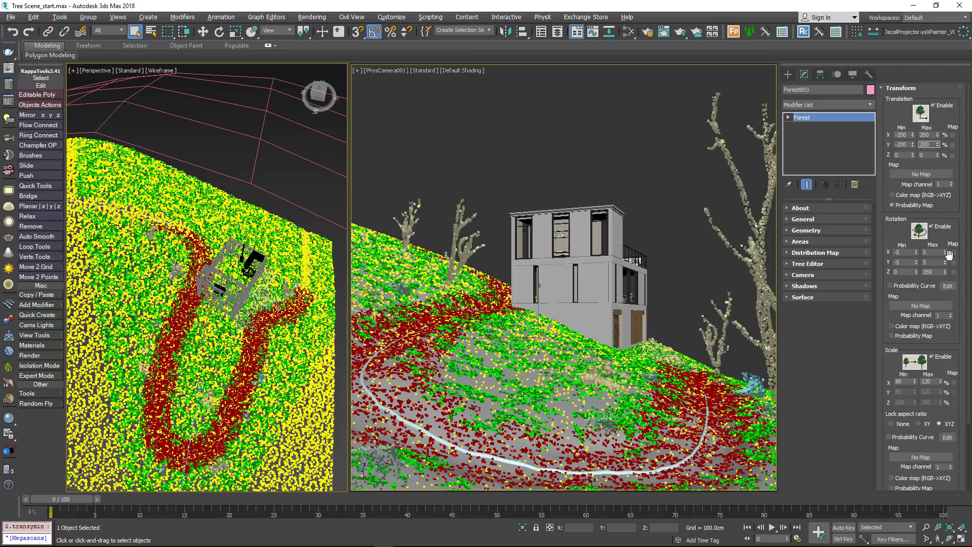
- Set the random rotation range to -20 to 20 degrees on both X and Y
{"action": "double_click", "coordinate": [904, 252]}
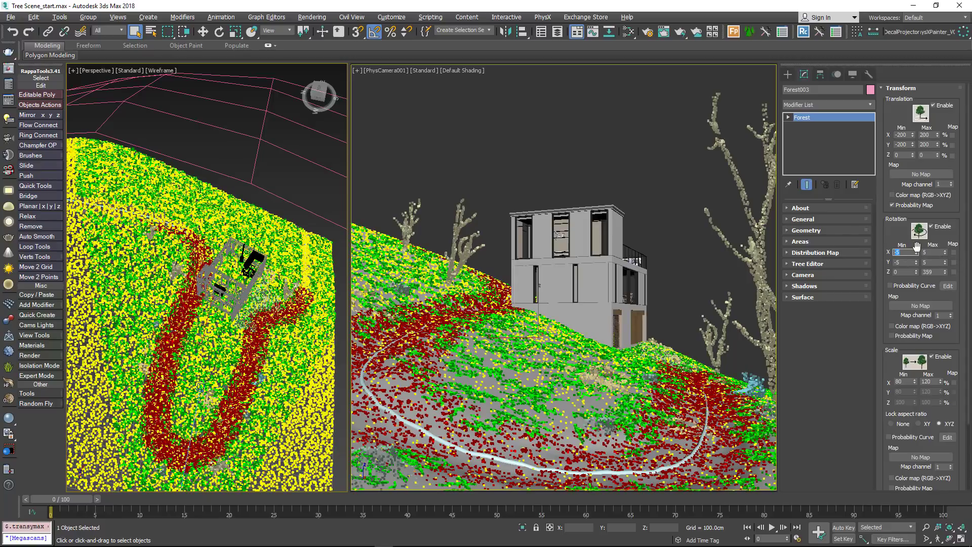
{"action": "type", "text": "-20"}
{"action": "key", "text": "Tab"}
{"action": "type", "text": "20"}
{"action": "key", "text": "Tab"}
{"action": "type", "text": "-20"}
{"action": "key", "text": "Tab"}
{"action": "type", "text": "20"}
{"action": "key", "text": "Tab"}
- Set the random scale range to a minimum of 50% and a maximum of 180%
{"action": "double_click", "coordinate": [925, 381]}
{"action": "type", "text": "180"}
{"action": "key", "text": "Tab"}
{"action": "type", "text": "50"}
{"action": "key", "text": "Tab"}
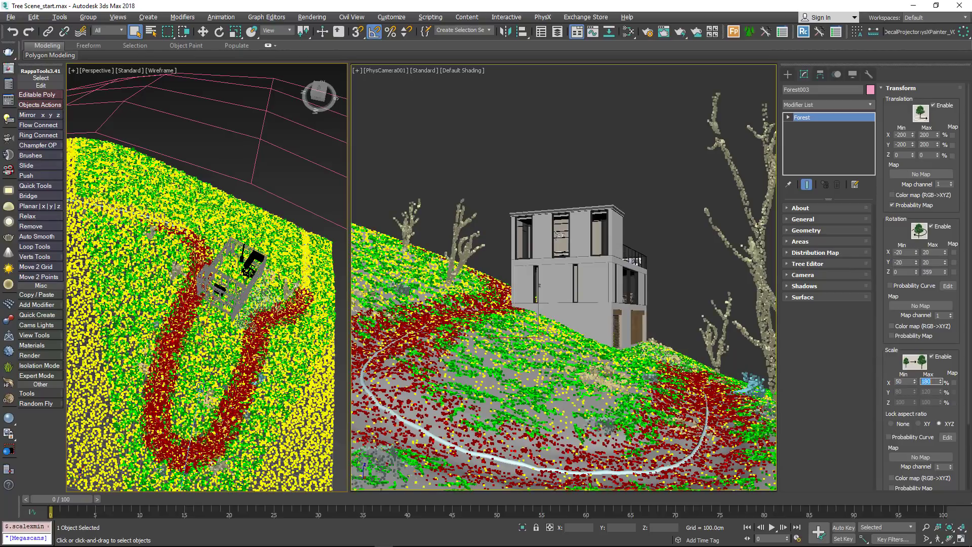
{"action": "left_click", "coordinate": [890, 89]}
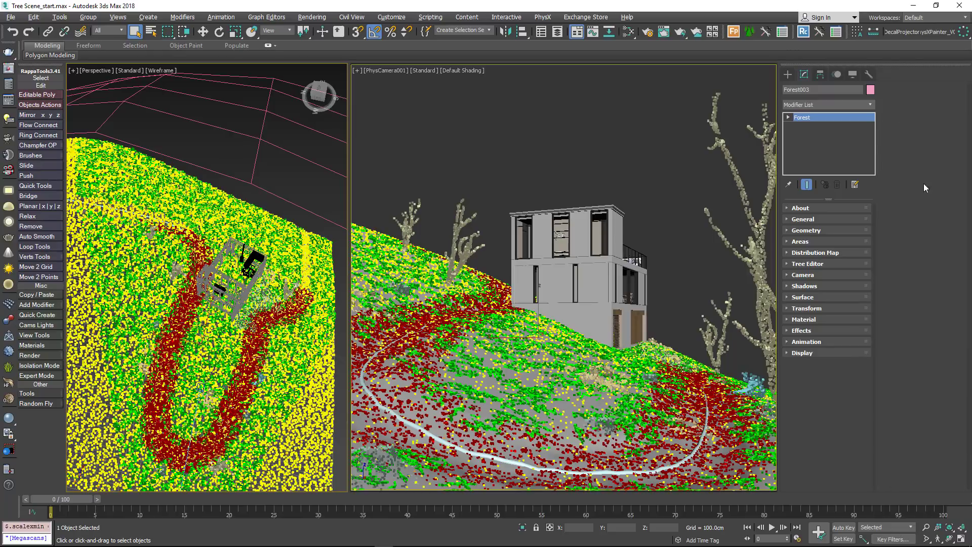
- Turn off the Surface Area and add the road's Path Spline as an Include spline area
{"action": "left_click", "coordinate": [803, 242]}
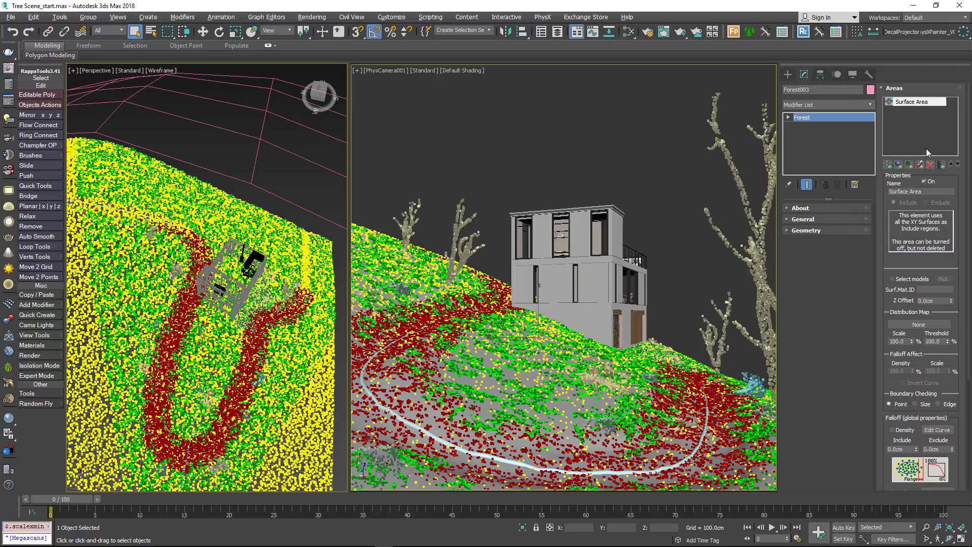
{"action": "left_click", "coordinate": [929, 181]}
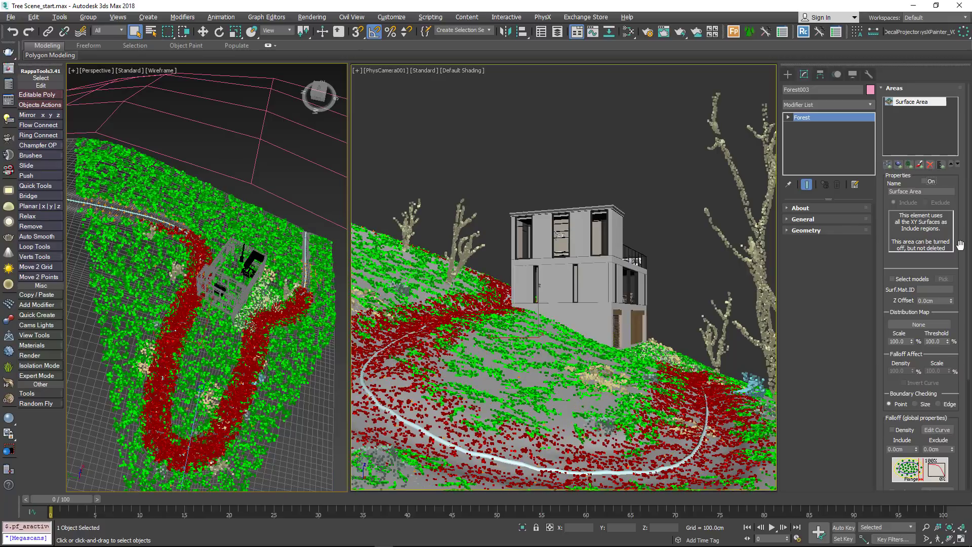
{"action": "left_click", "coordinate": [887, 164]}
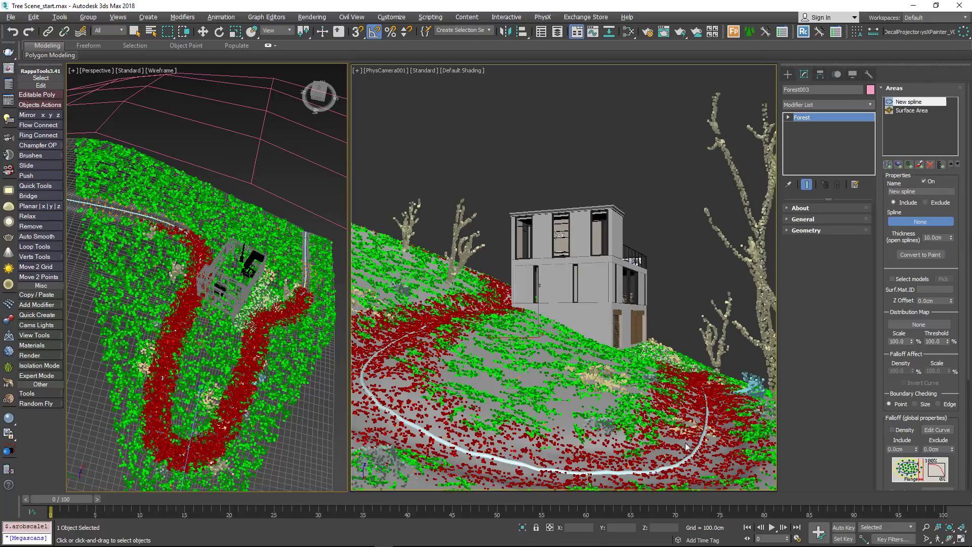
{"action": "left_click", "coordinate": [686, 458]}
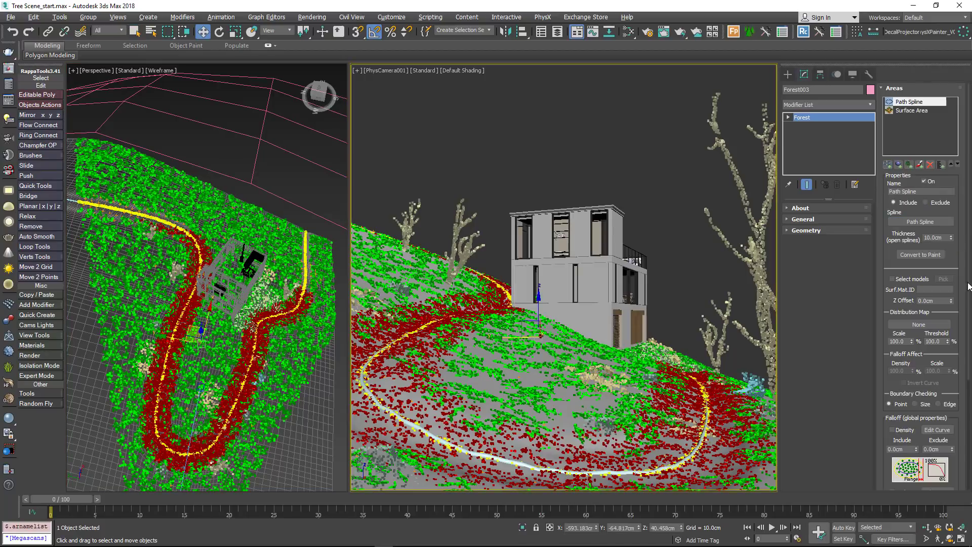
- Set the Path Spline area's open-spline thickness to 180 cm
{"action": "left_click_drag", "start_coordinate": [950, 243], "coordinate": [901, 179]}
{"action": "double_click", "coordinate": [933, 237]}
{"action": "type", "text": "1"}
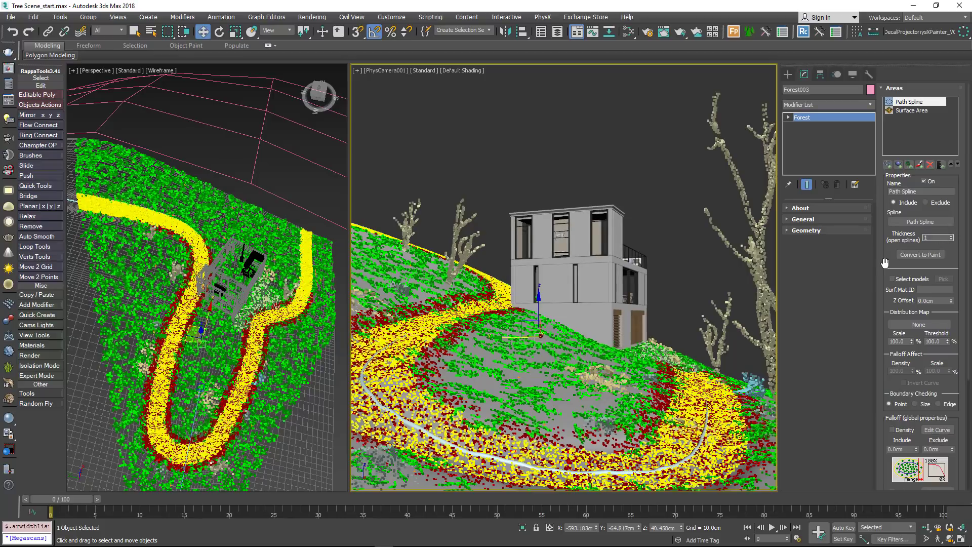
{"action": "type", "text": "80"}
{"action": "key", "text": "Return"}
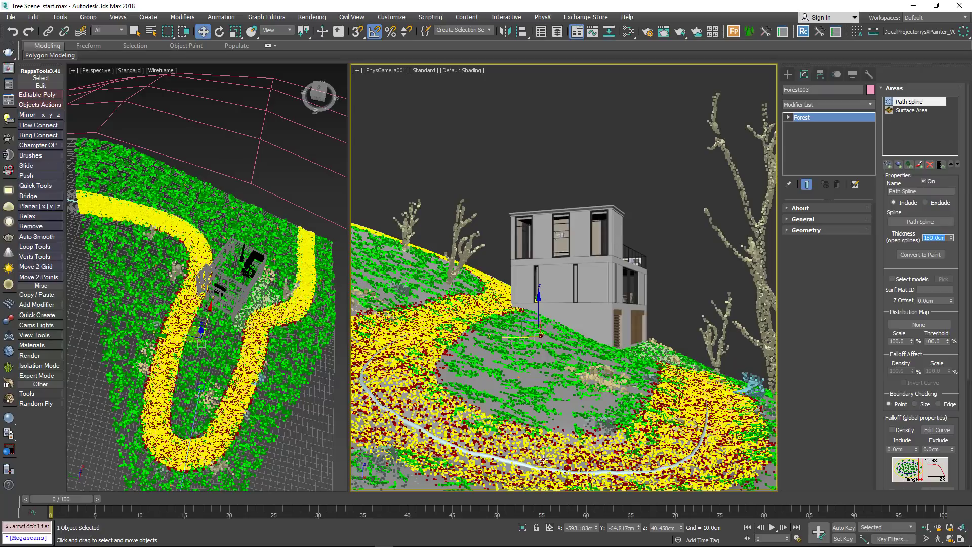
{"action": "left_click", "coordinate": [881, 256]}
- Enable density falloff for the areas, raise the falloff curve's end point to 100 and give the end points Bezier handles
{"action": "left_click", "coordinate": [906, 430]}
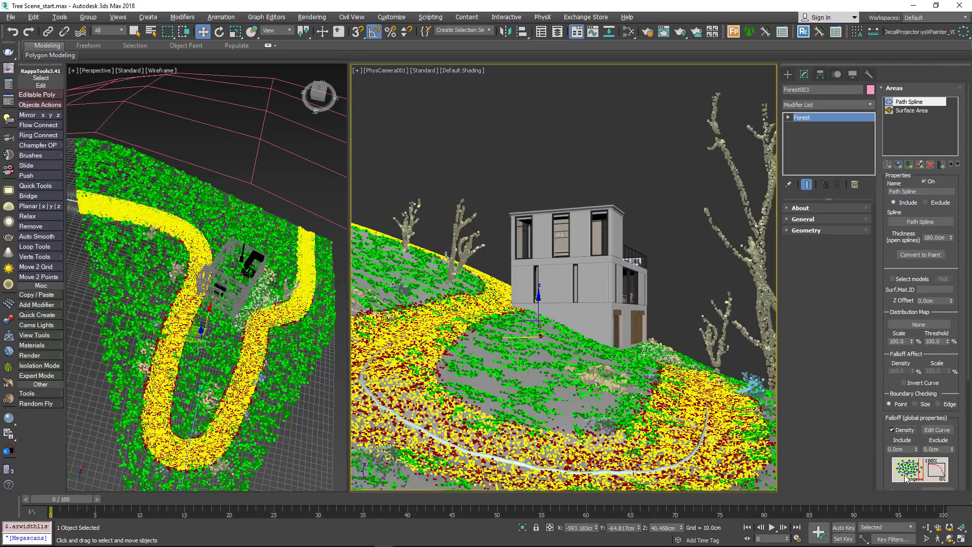
{"action": "left_click", "coordinate": [936, 430]}
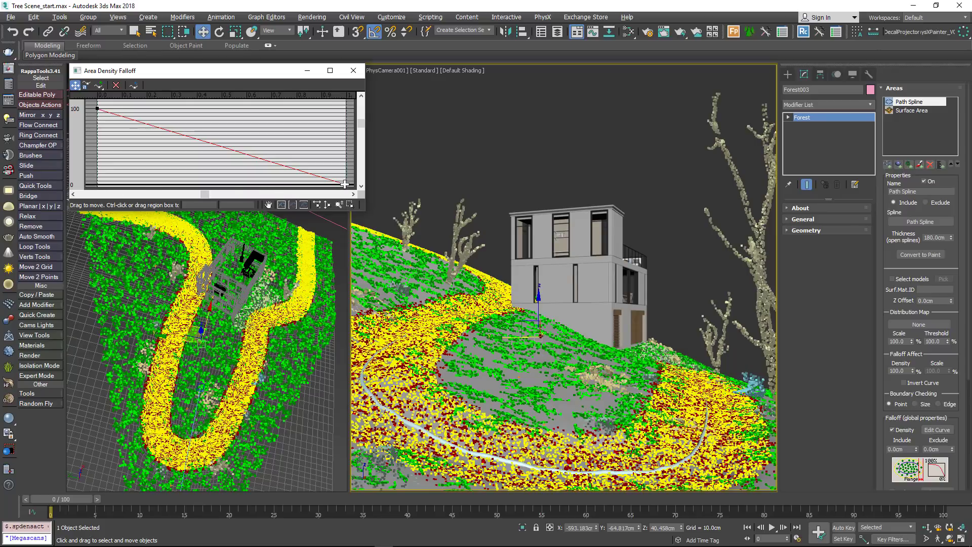
{"action": "left_click_drag", "start_coordinate": [346, 184], "coordinate": [346, 108]}
{"action": "right_click", "coordinate": [97, 108]}
{"action": "right_click", "coordinate": [347, 109]}
{"action": "left_click", "coordinate": [376, 139]}
- Add a middle point to the density falloff curve, lower it close to 0 and smooth the curve into a U shape
{"action": "left_click", "coordinate": [99, 86]}
{"action": "left_click", "coordinate": [113, 108]}
{"action": "left_click", "coordinate": [76, 85]}
{"action": "left_click_drag", "start_coordinate": [113, 109], "coordinate": [325, 181]}
{"action": "right_click", "coordinate": [211, 182]}
{"action": "left_click", "coordinate": [236, 200]}
{"action": "left_click_drag", "start_coordinate": [211, 182], "coordinate": [234, 182]}
{"action": "left_click", "coordinate": [97, 108]}
{"action": "left_click_drag", "start_coordinate": [125, 109], "coordinate": [205, 125]}
- Set the density falloff's Include distance to 140 cm
{"action": "left_click_drag", "start_coordinate": [910, 435], "coordinate": [911, 374]}
{"action": "left_click_drag", "start_coordinate": [909, 389], "coordinate": [886, 390]}
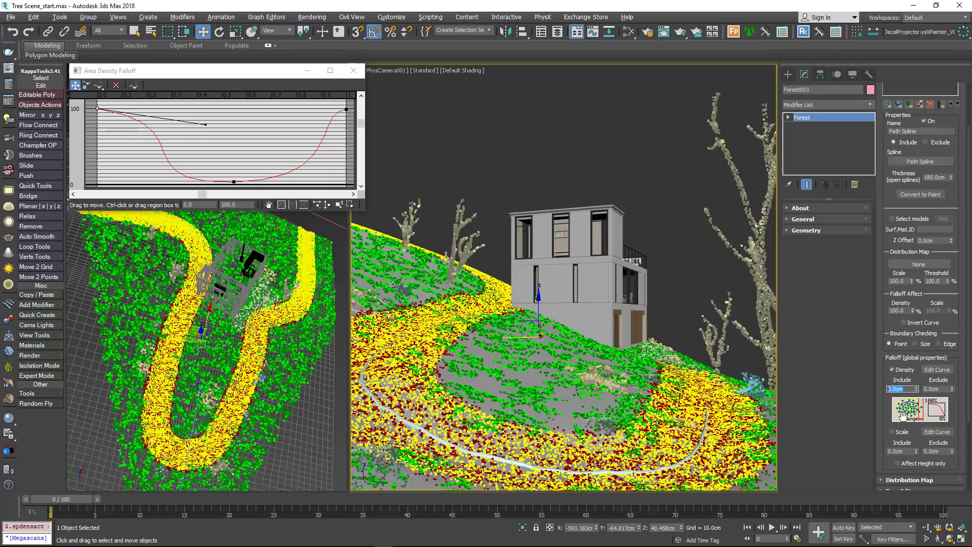
{"action": "type", "text": "140"}
{"action": "key", "text": "Return"}
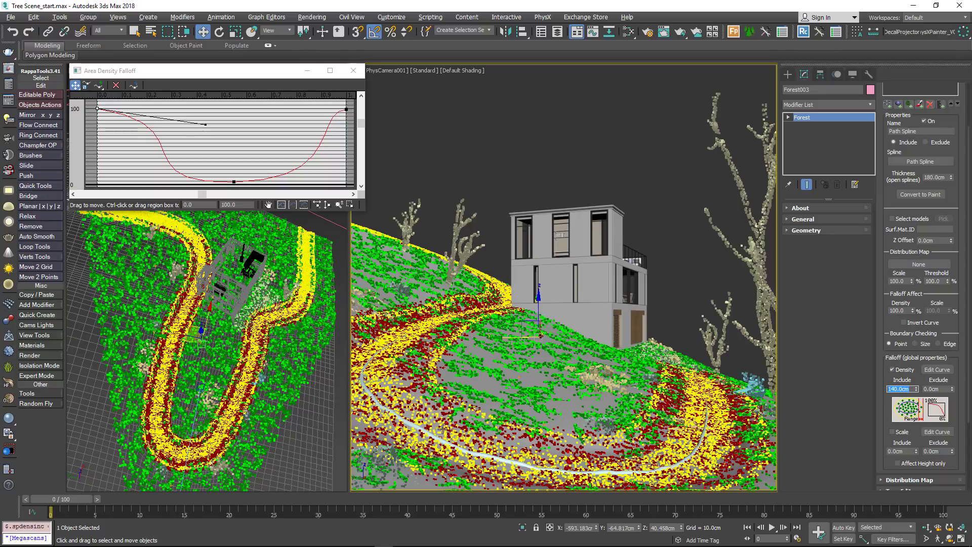
- Raise the density falloff curve's middle point to about 12 and close the curve editor
{"action": "left_click_drag", "start_coordinate": [234, 181], "coordinate": [234, 175]}
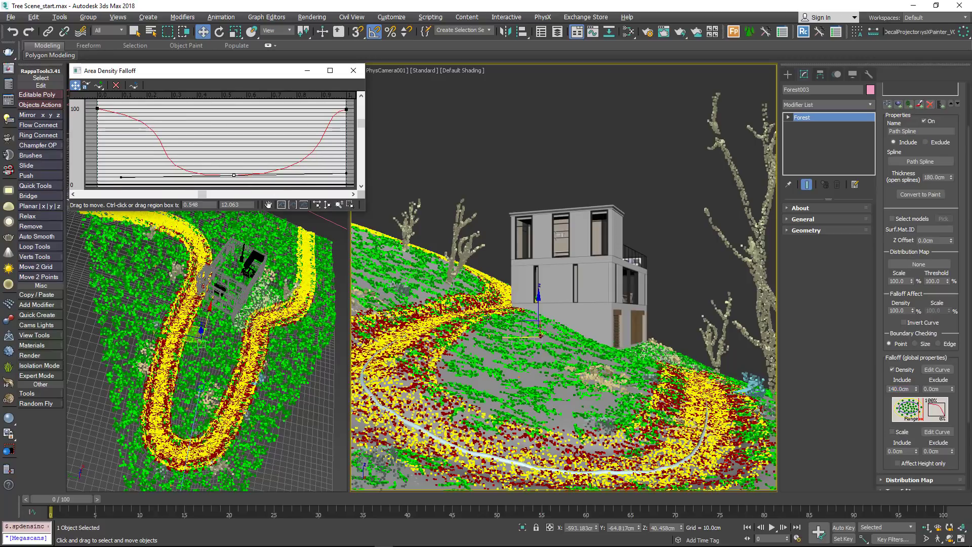
{"action": "left_click", "coordinate": [353, 70]}
{"action": "scroll", "coordinate": [888, 204], "scroll_direction": "up", "scroll_amount": 2}
{"action": "left_click", "coordinate": [897, 90]}
- Choose Groups 1 as the Forest's distribution map image
{"action": "left_click", "coordinate": [828, 253]}
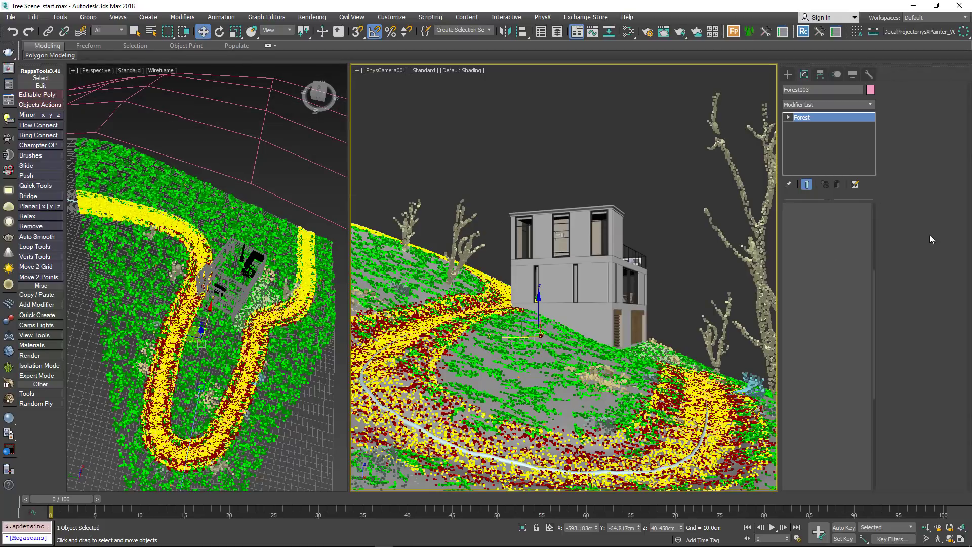
{"action": "left_click", "coordinate": [922, 167]}
{"action": "left_click", "coordinate": [903, 228]}
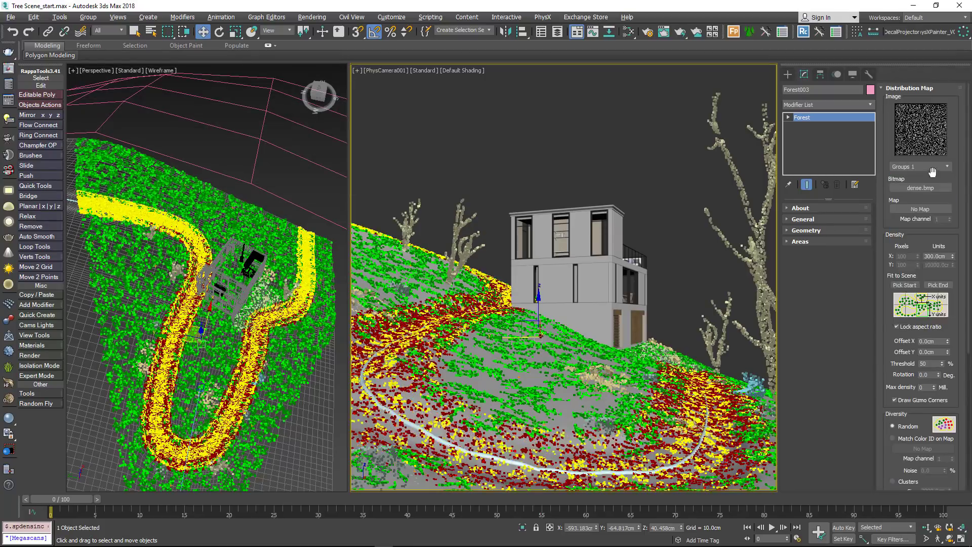
- Set the Forest distribution map's X density to 80 cm
{"action": "double_click", "coordinate": [935, 256]}
{"action": "type", "text": "80"}
{"action": "key", "text": "Return"}
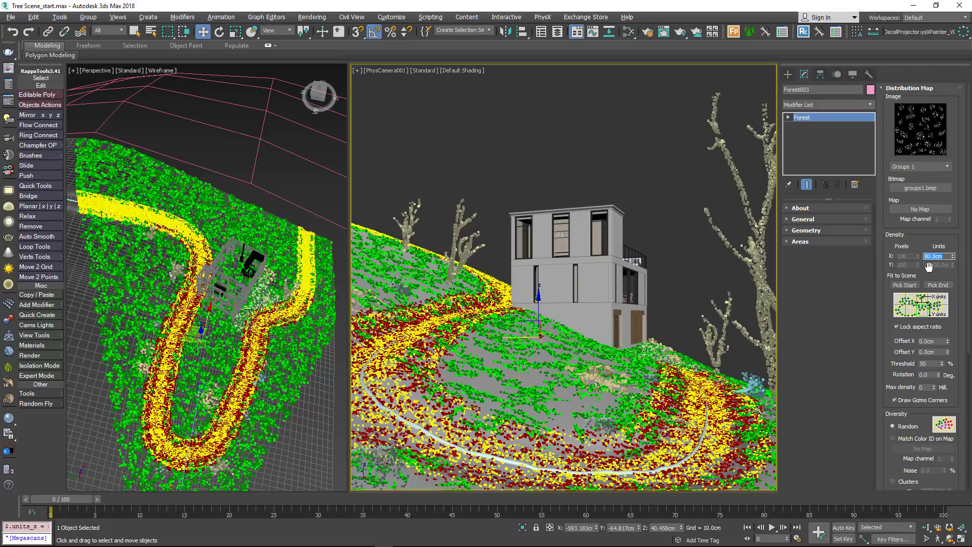
- Switch the diversity to Clusters with a size of 150 cm, roughness 60% and blurry edge 35%
{"action": "scroll", "coordinate": [891, 441], "scroll_direction": "down", "scroll_amount": 1}
{"action": "scroll", "coordinate": [891, 442], "scroll_direction": "down", "scroll_amount": 3}
{"action": "left_click", "coordinate": [892, 443]}
{"action": "double_click", "coordinate": [930, 452]}
{"action": "type", "text": "150"}
{"action": "key", "text": "Return"}
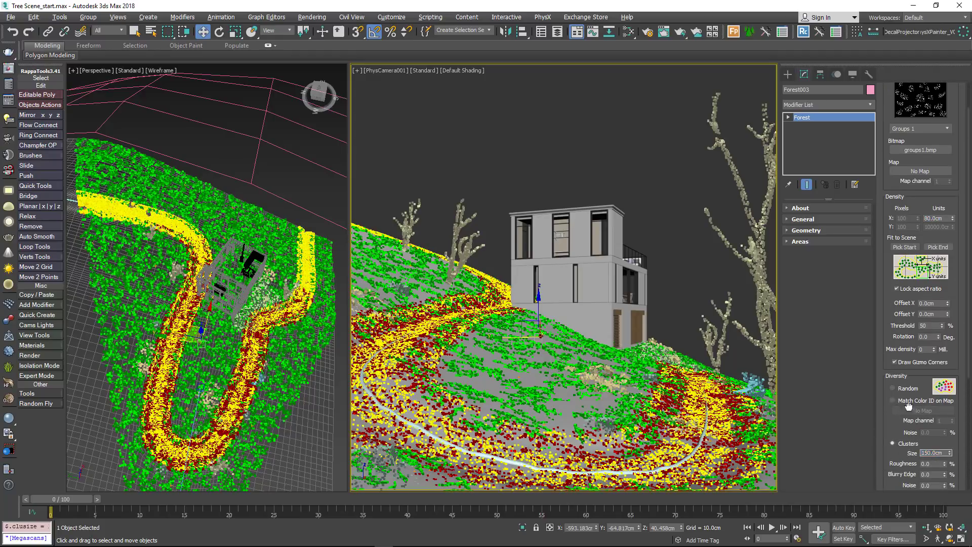
{"action": "scroll", "coordinate": [926, 409], "scroll_direction": "down", "scroll_amount": 5}
{"action": "double_click", "coordinate": [931, 406]}
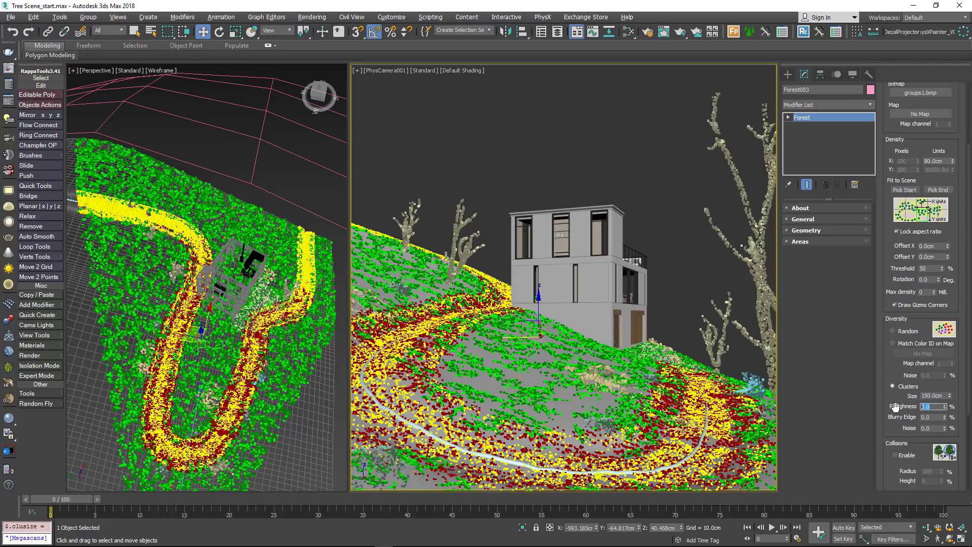
{"action": "key", "text": "Return"}
{"action": "key", "text": "Tab"}
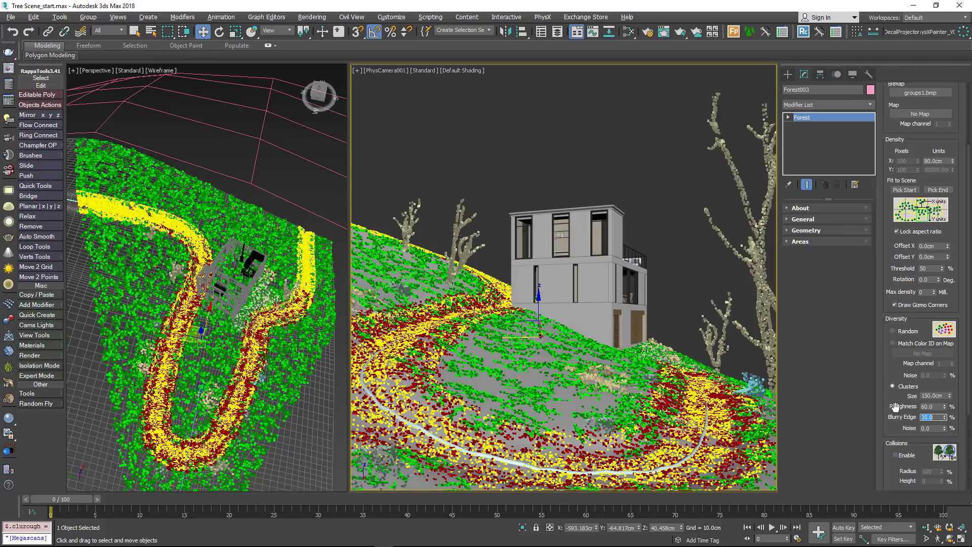
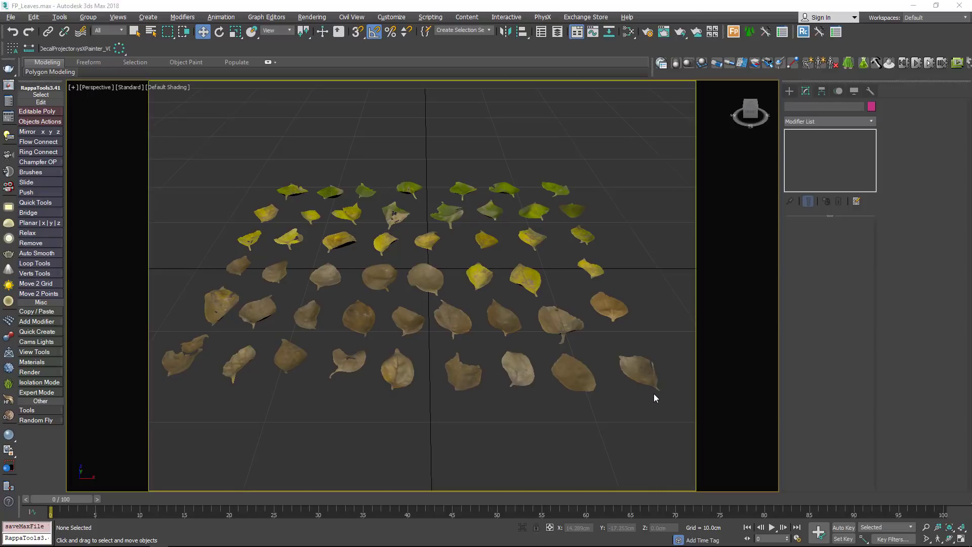
- Turn off the safe frame, select the FP_Leaves001 Forest object and review its geometry list
{"action": "key", "text": "shift+f"}
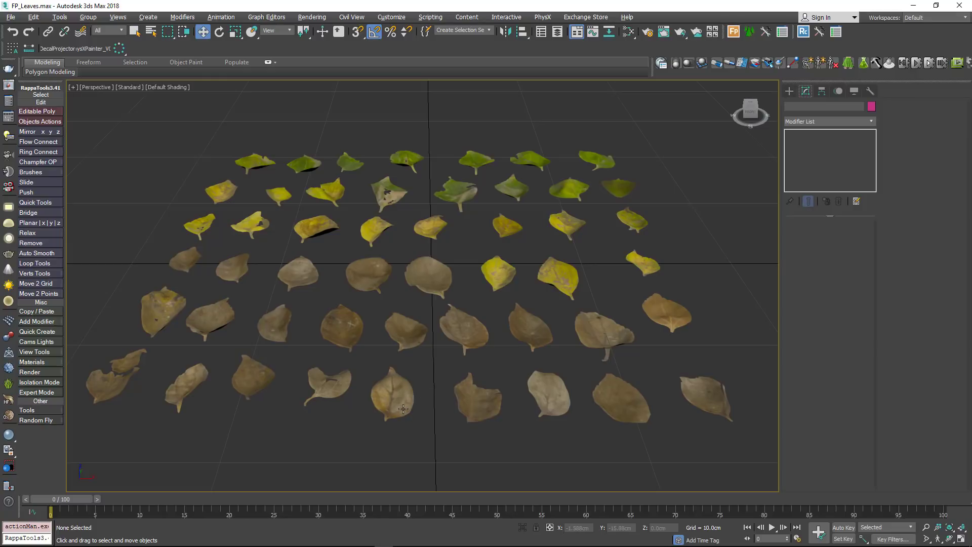
{"action": "scroll", "coordinate": [403, 408], "scroll_direction": "down", "scroll_amount": 8}
{"action": "middle_click_drag", "start_coordinate": [403, 395], "coordinate": [569, 341]}
{"action": "scroll", "coordinate": [572, 343], "scroll_direction": "down", "scroll_amount": 4}
{"action": "middle_click_drag", "start_coordinate": [400, 354], "coordinate": [401, 344]}
{"action": "left_click_drag", "start_coordinate": [370, 347], "coordinate": [321, 317]}
{"action": "scroll", "coordinate": [349, 378], "scroll_direction": "up", "scroll_amount": 5}
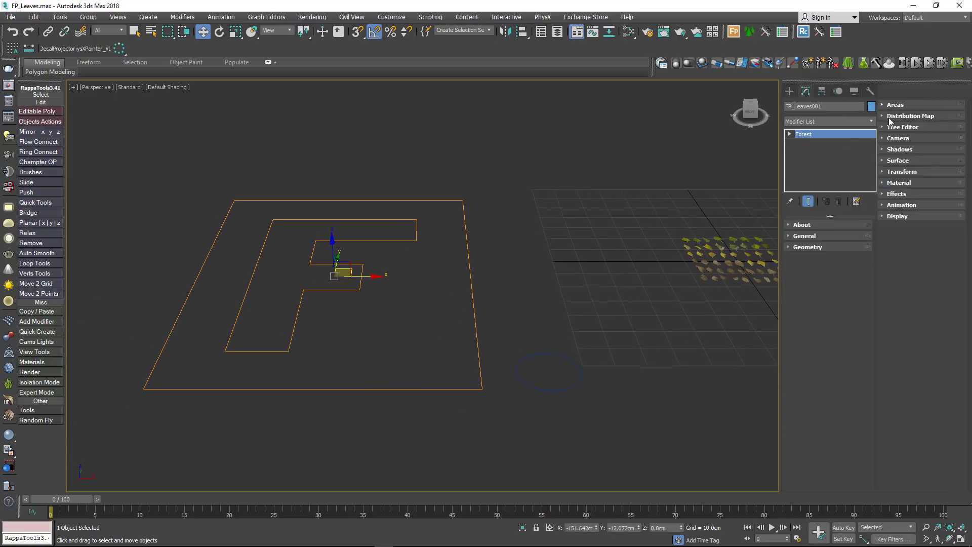
{"action": "mouse_move", "coordinate": [952, 126]}
{"action": "left_mouse_down"}
{"action": "mouse_move", "coordinate": [950, 156]}
{"action": "mouse_move", "coordinate": [953, 122]}
{"action": "left_mouse_up"}
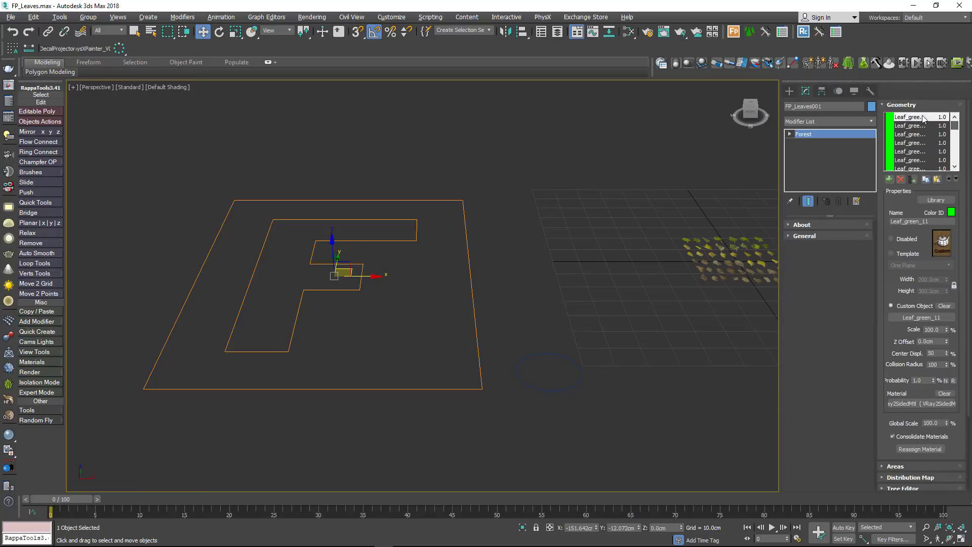
{"action": "left_click", "coordinate": [905, 108]}
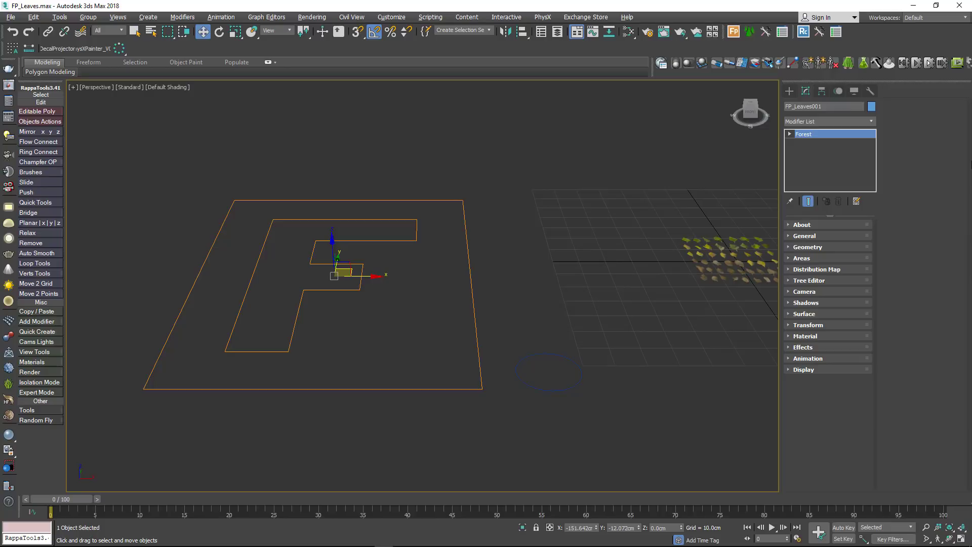
- Assign the circle beside the Forest icon as the spline of its include area
{"action": "left_click", "coordinate": [816, 259]}
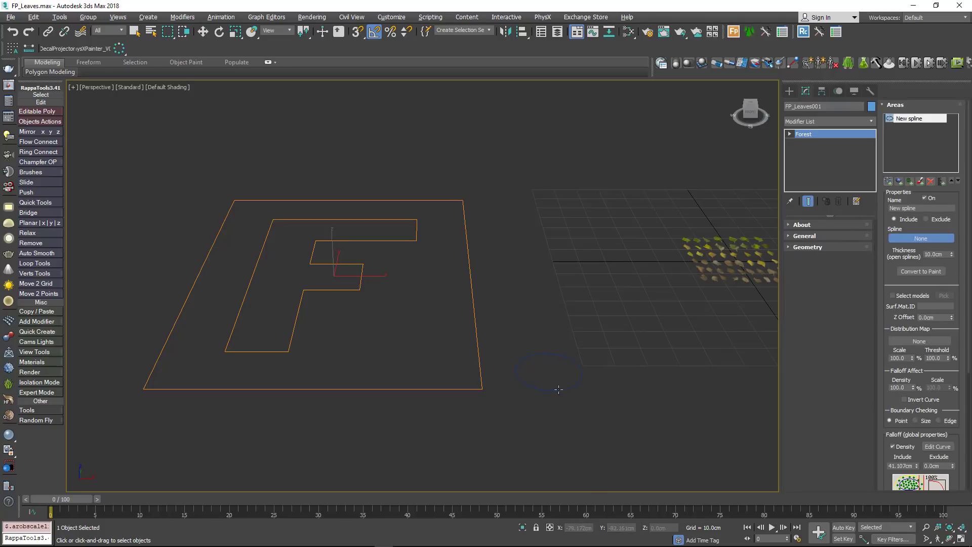
{"action": "left_click", "coordinate": [559, 389]}
{"action": "middle_click_drag", "start_coordinate": [535, 381], "coordinate": [435, 369]}
{"action": "scroll", "coordinate": [488, 384], "scroll_direction": "up", "scroll_amount": 2}
{"action": "scroll", "coordinate": [434, 361], "scroll_direction": "up", "scroll_amount": 1}
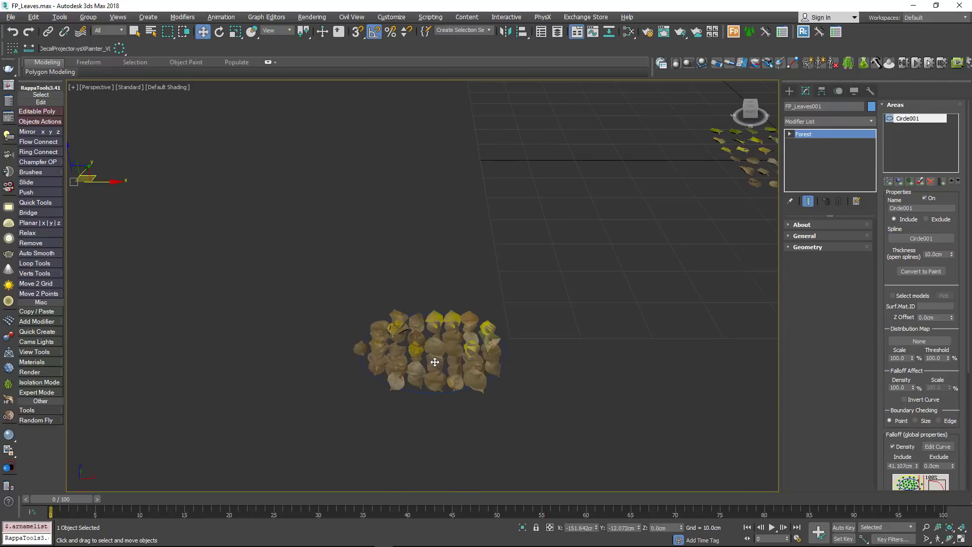
- Enable random translation, rotation and scale for the leaves, with a maximum Z translation of 5034%
{"action": "left_click", "coordinate": [901, 106]}
{"action": "left_click", "coordinate": [823, 325]}
{"action": "left_click", "coordinate": [934, 122]}
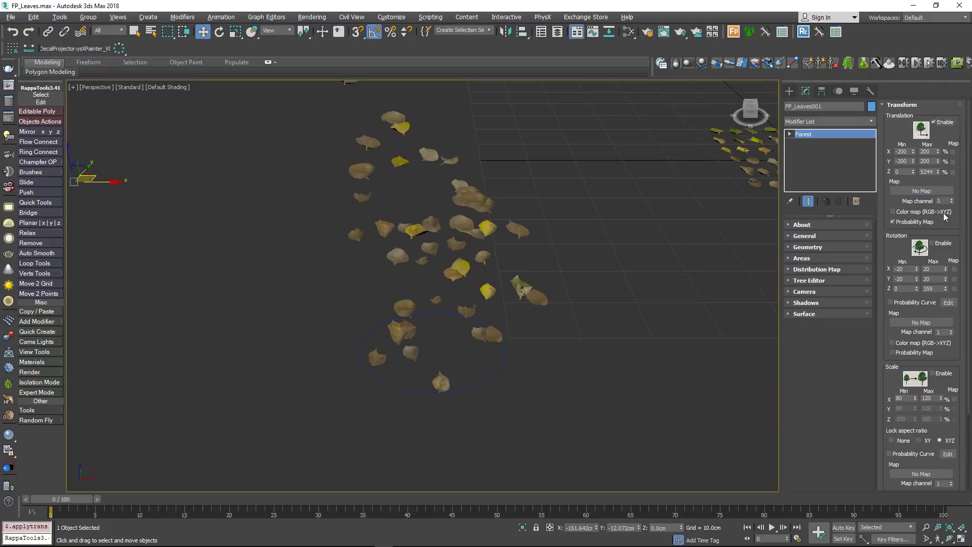
{"action": "left_click", "coordinate": [943, 244]}
{"action": "left_click", "coordinate": [942, 373]}
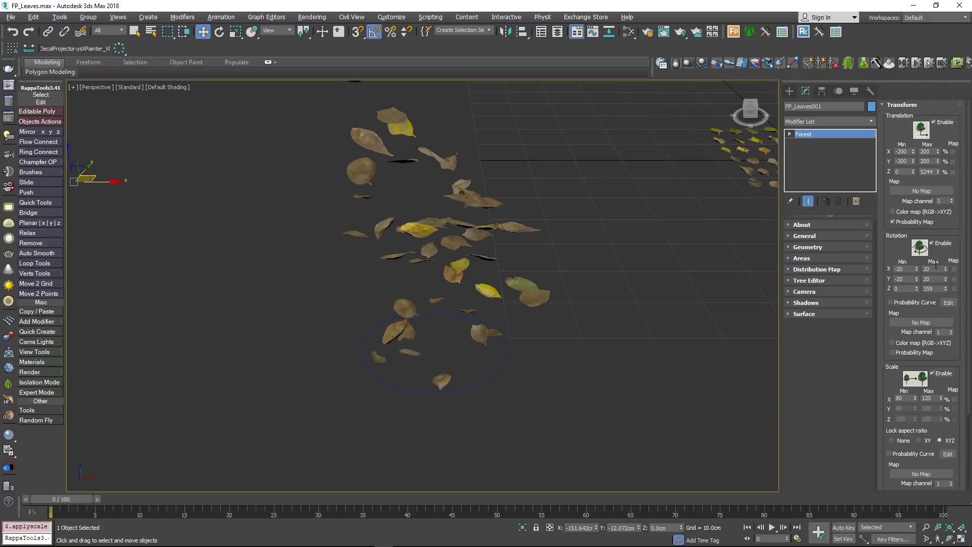
{"action": "left_click_drag", "start_coordinate": [937, 172], "coordinate": [939, 174]}
{"action": "scroll", "coordinate": [624, 295], "scroll_direction": "down", "scroll_amount": 2}
{"action": "scroll", "coordinate": [433, 267], "scroll_direction": "down", "scroll_amount": 2}
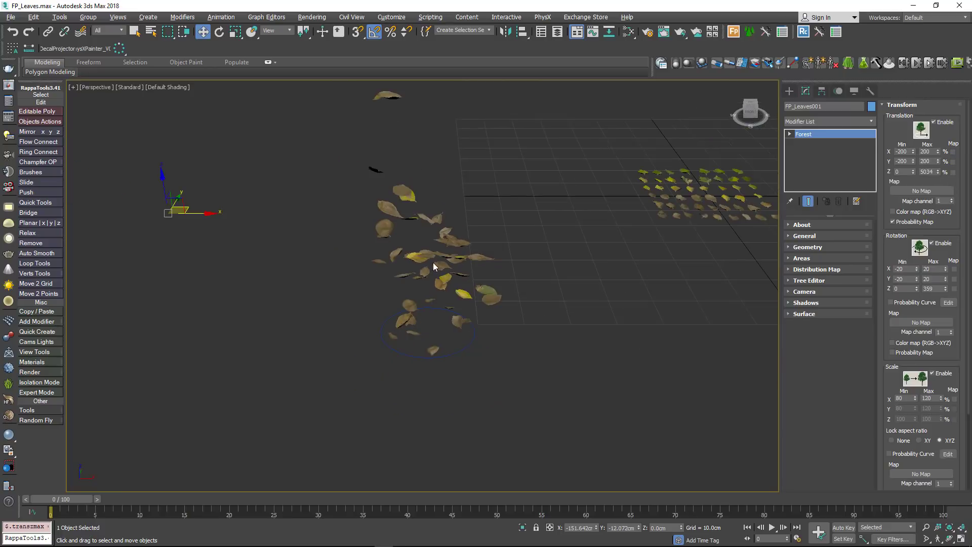
- Adjust the leaf Forest's distribution density to about 246.283 cm
{"action": "middle_click_drag", "start_coordinate": [434, 267], "coordinate": [434, 291]}
{"action": "left_click", "coordinate": [812, 269]}
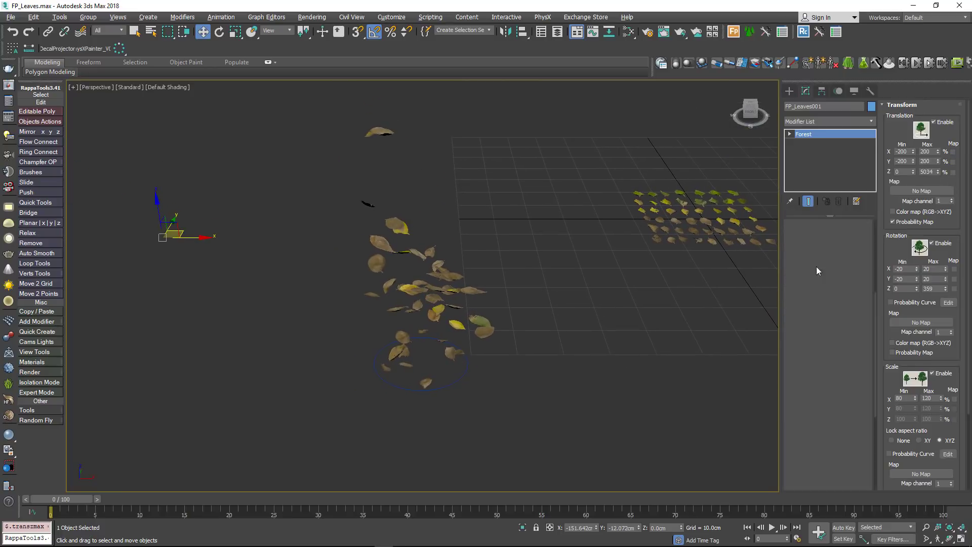
{"action": "left_click_drag", "start_coordinate": [953, 275], "coordinate": [952, 276]}
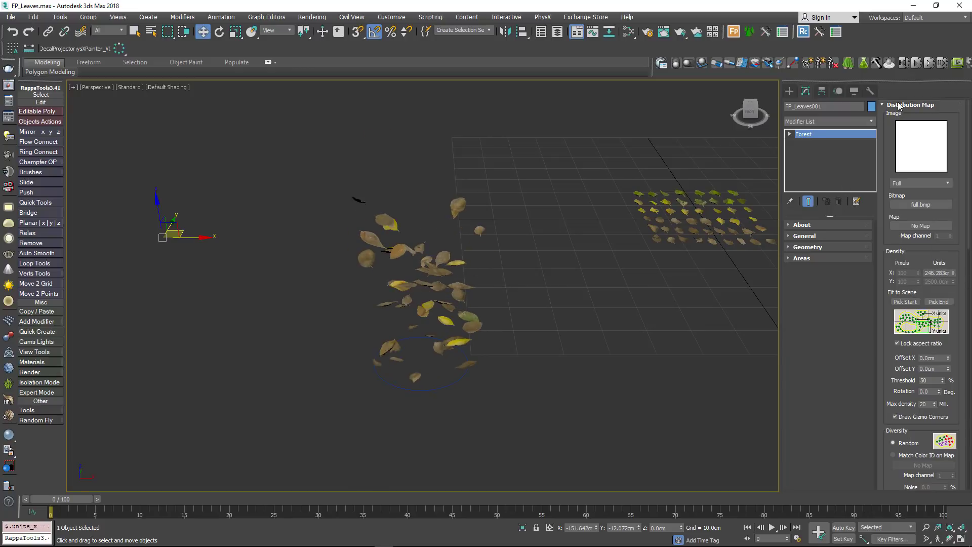
- Use the Forest Tools utility to instantiate the leaves as individual objects, with Freeze and Boxes off
{"action": "left_click", "coordinate": [869, 91]}
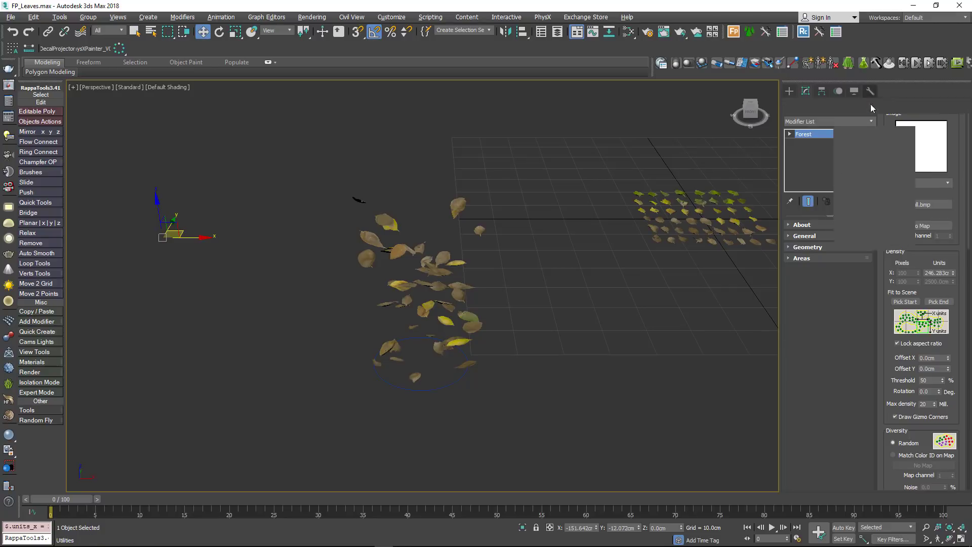
{"action": "left_click", "coordinate": [807, 136]}
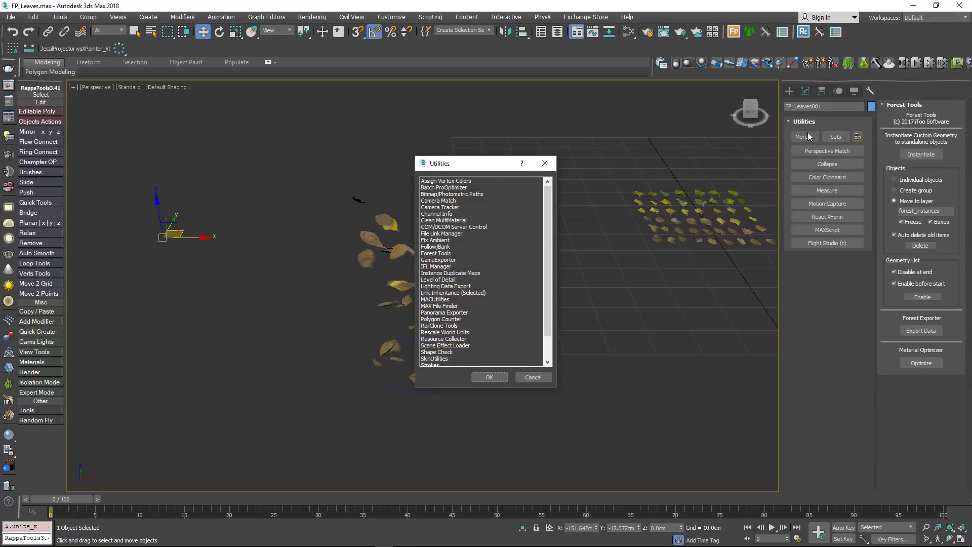
{"action": "left_click", "coordinate": [427, 253]}
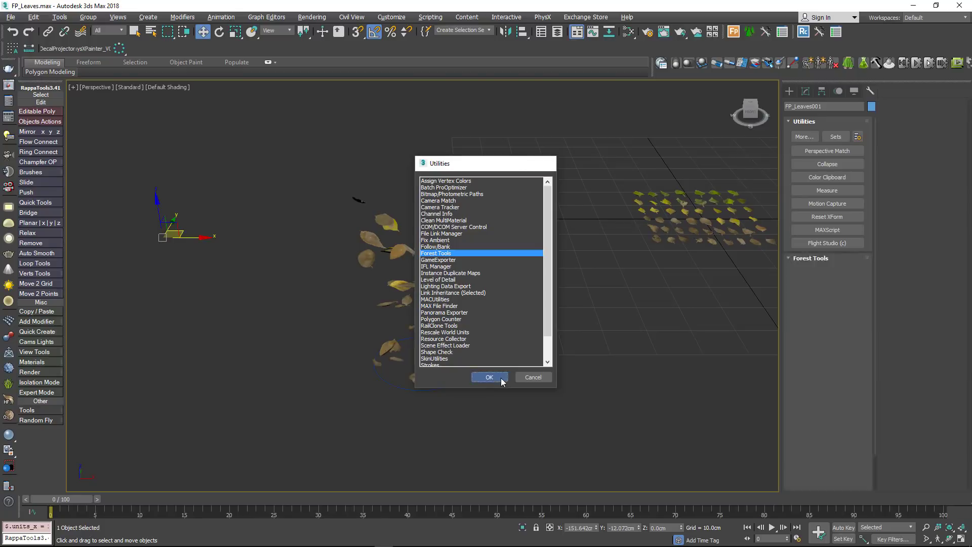
{"action": "left_click", "coordinate": [491, 376]}
{"action": "left_click", "coordinate": [912, 222]}
{"action": "left_click", "coordinate": [932, 221]}
{"action": "left_click", "coordinate": [919, 180]}
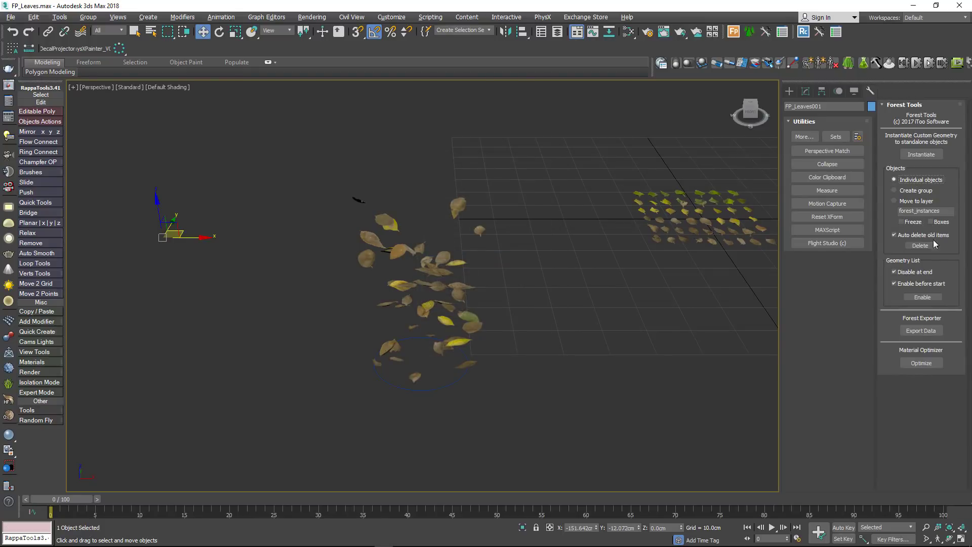
{"action": "left_click", "coordinate": [921, 154]}
{"action": "left_click", "coordinate": [533, 308]}
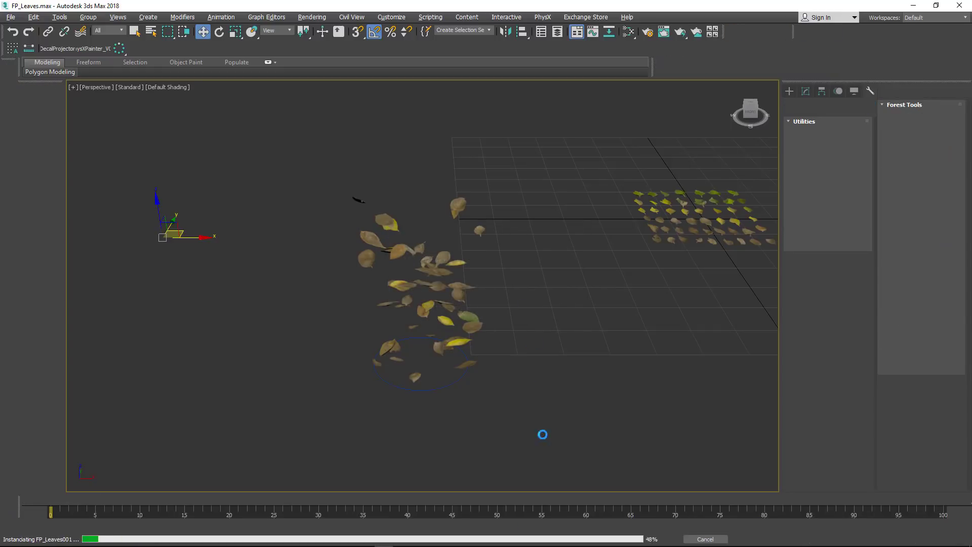
{"action": "middle_click_drag", "start_coordinate": [509, 386], "coordinate": [438, 397]}
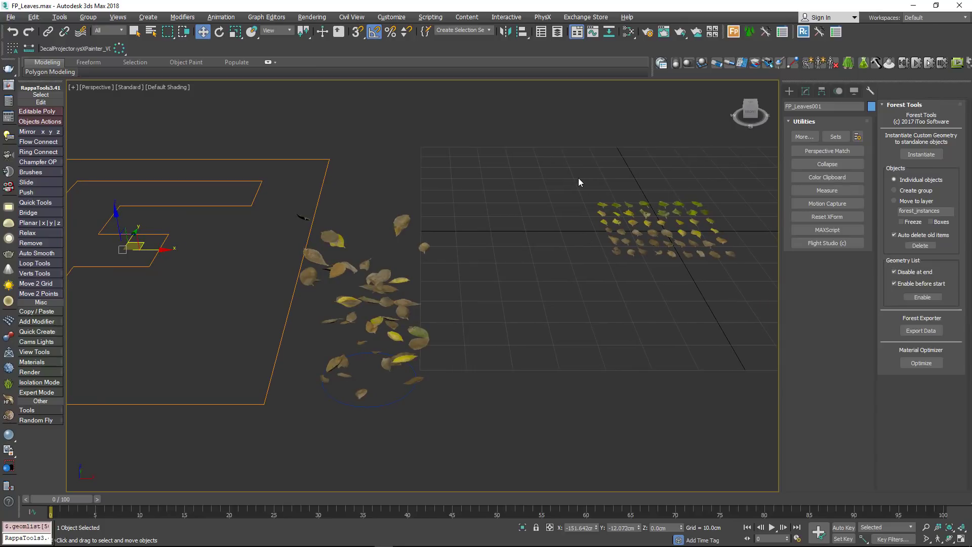
- Float the PhysX toolbar, select the leaf rigid bodies and set their bounciness to 0
{"action": "left_click_drag", "start_coordinate": [653, 71], "coordinate": [291, 115]}
{"action": "left_click_drag", "start_coordinate": [560, 177], "coordinate": [729, 308]}
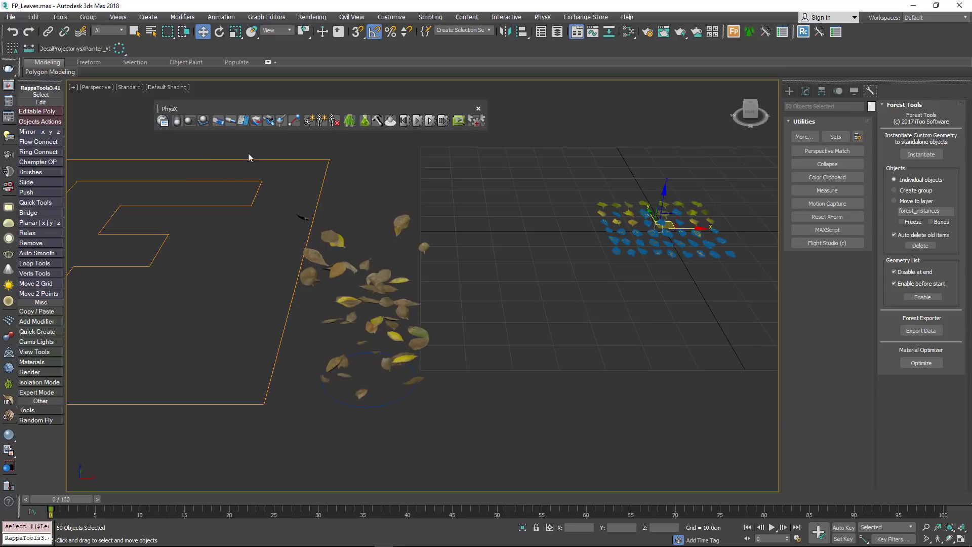
{"action": "left_click", "coordinate": [162, 122]}
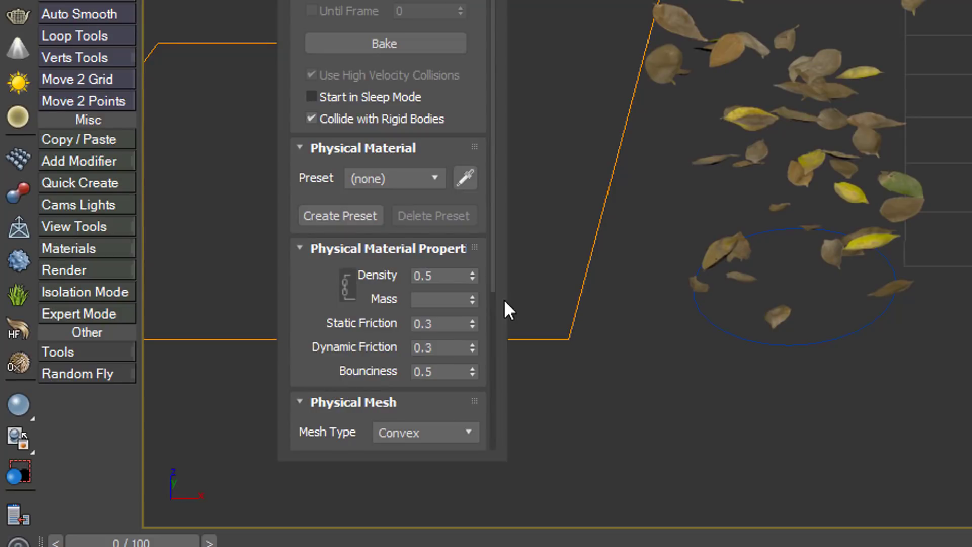
{"action": "right_click", "coordinate": [474, 371]}
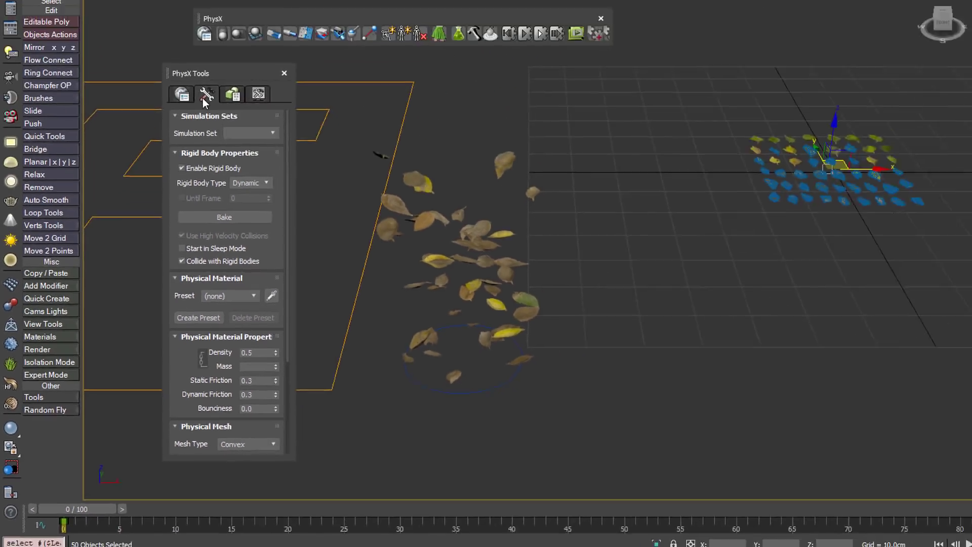
- Run the PhysX simulation without animation and capture the fallen leaves' transforms
{"action": "left_click", "coordinate": [206, 95]}
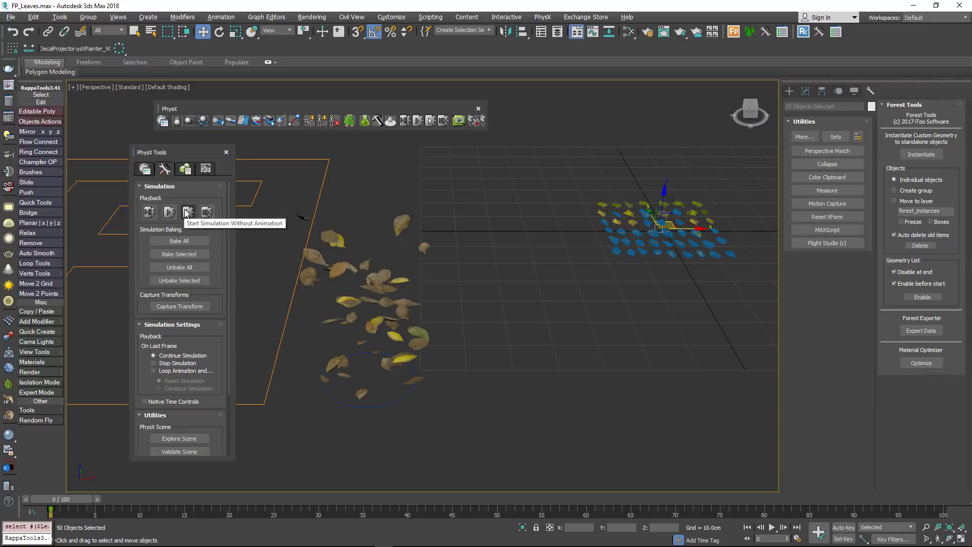
{"action": "left_click", "coordinate": [186, 212]}
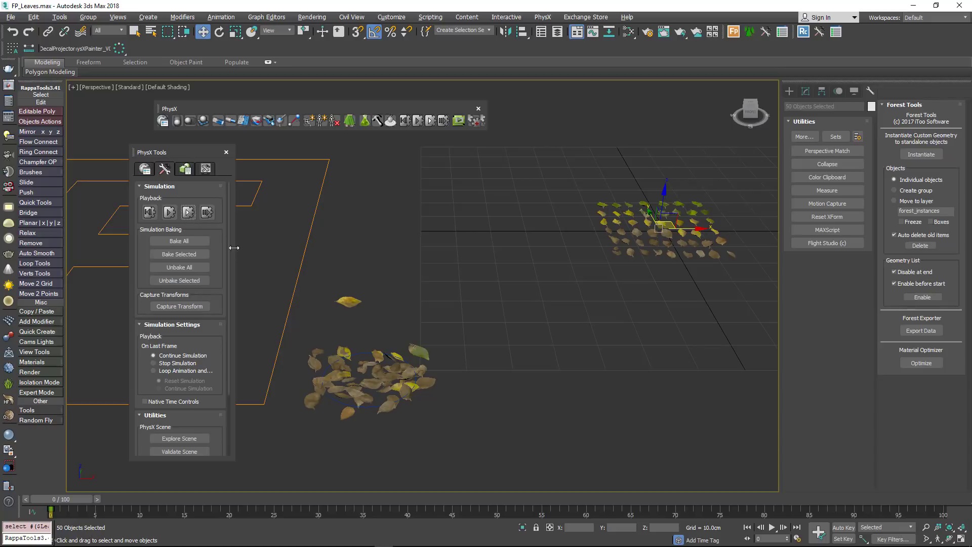
{"action": "left_click", "coordinate": [181, 309]}
- Attach the fallen leaves into a single mesh and move it clear of the circle
{"action": "left_click", "coordinate": [369, 381]}
{"action": "left_click", "coordinate": [805, 91]}
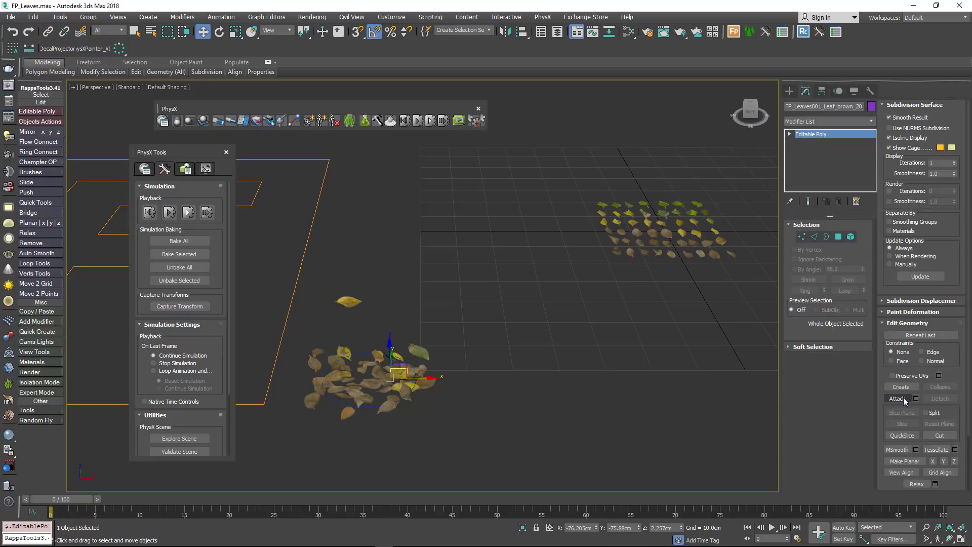
{"action": "left_click_drag", "start_coordinate": [369, 379], "coordinate": [368, 406]}
{"action": "left_click", "coordinate": [368, 406], "text": "alt"}
{"action": "left_click", "coordinate": [21, 123]}
{"action": "left_click", "coordinate": [49, 147]}
{"action": "left_click_drag", "start_coordinate": [308, 401], "coordinate": [475, 387]}
- Center the leaf pile's pivot on the object and set its Z position to 0
{"action": "left_click", "coordinate": [826, 92]}
{"action": "left_click", "coordinate": [827, 160]}
{"action": "left_click", "coordinate": [827, 213]}
{"action": "middle_click_drag", "start_coordinate": [572, 299], "coordinate": [547, 426], "text": "alt"}
{"action": "right_click", "coordinate": [680, 527]}
{"action": "left_click", "coordinate": [831, 160]}
- Reset the leaf pile's XForm and collapse its modifier stack to an Editable Poly
{"action": "left_click", "coordinate": [870, 91]}
{"action": "left_click", "coordinate": [827, 216]}
{"action": "left_click", "coordinate": [826, 276]}
{"action": "middle_click_drag", "start_coordinate": [619, 356], "coordinate": [639, 342], "text": "alt"}
{"action": "mouse_move", "coordinate": [548, 364]}
{"action": "left_mouse_down"}
{"action": "mouse_move", "coordinate": [562, 364]}
{"action": "mouse_move", "coordinate": [552, 362]}
{"action": "left_mouse_up"}
{"action": "left_click", "coordinate": [805, 91]}
{"action": "right_click", "coordinate": [808, 134]}
{"action": "left_click", "coordinate": [846, 234]}
{"action": "left_click", "coordinate": [488, 318]}
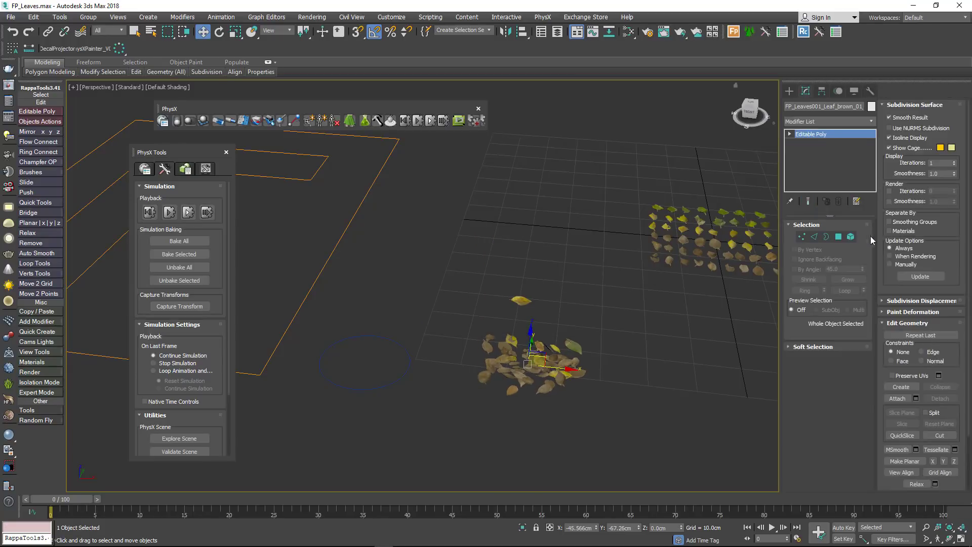
- Delete the leaf element floating above the pile
{"action": "left_click", "coordinate": [851, 236]}
{"action": "left_click", "coordinate": [522, 300]}
{"action": "key", "text": "Delete"}
{"action": "middle_click_drag", "start_coordinate": [575, 329], "coordinate": [673, 304]}
{"action": "left_click", "coordinate": [851, 236]}
{"action": "scroll", "coordinate": [572, 354], "scroll_direction": "down", "scroll_amount": 2}
{"action": "middle_click_drag", "start_coordinate": [673, 303], "coordinate": [577, 307]}
{"action": "middle_click_drag", "start_coordinate": [577, 307], "coordinate": [500, 317]}
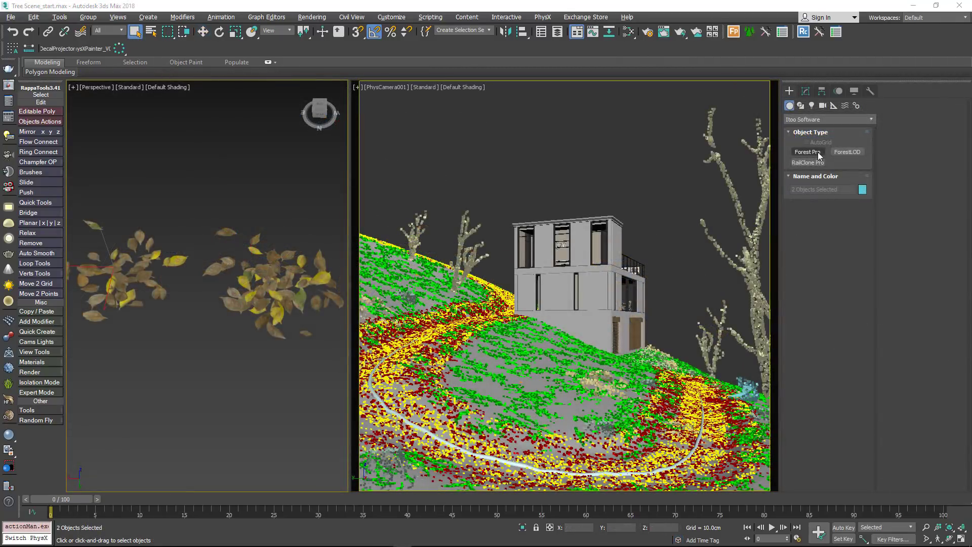
- Create a new Forest Pro object on the terrain surface and open its parameters
{"action": "left_click", "coordinate": [808, 152]}
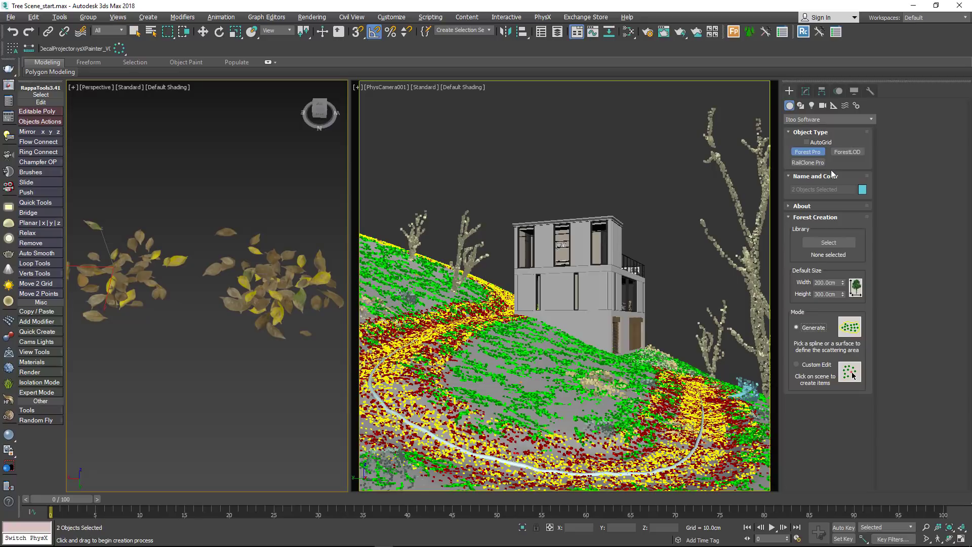
{"action": "left_click", "coordinate": [590, 414]}
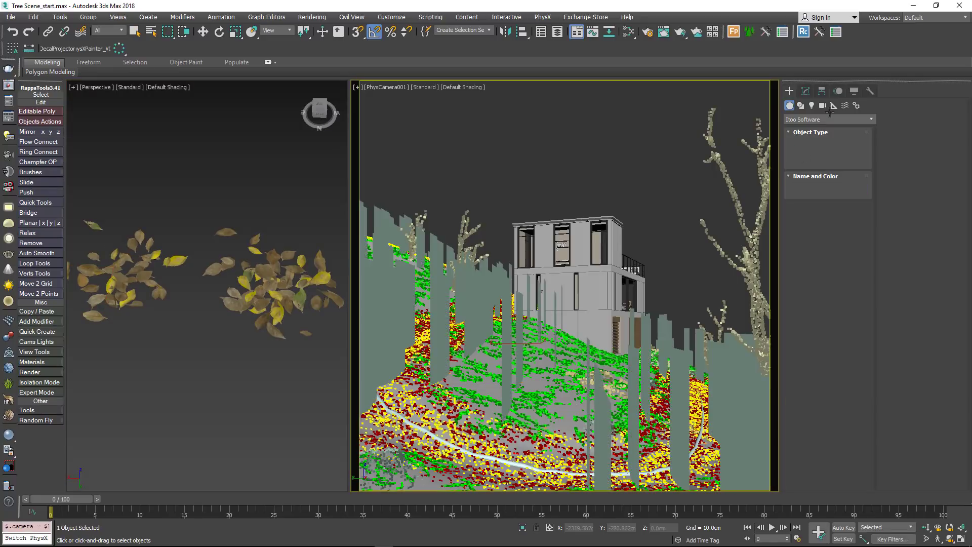
{"action": "left_click", "coordinate": [806, 91]}
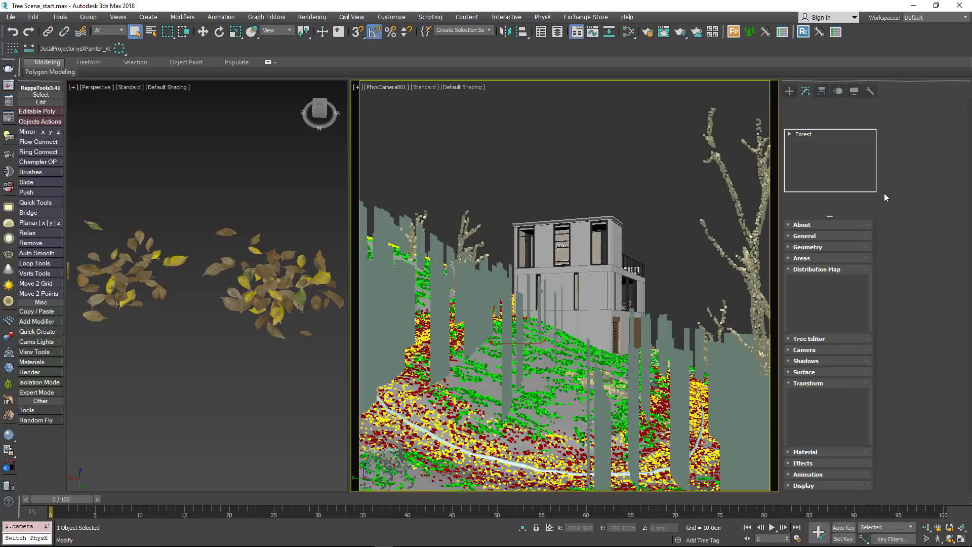
- Set the new Forest's surface direction to 0 so its items follow the terrain normal
{"action": "left_click_drag", "start_coordinate": [953, 285], "coordinate": [938, 285]}
{"action": "type", "text": "0"}
{"action": "key", "text": "Return"}
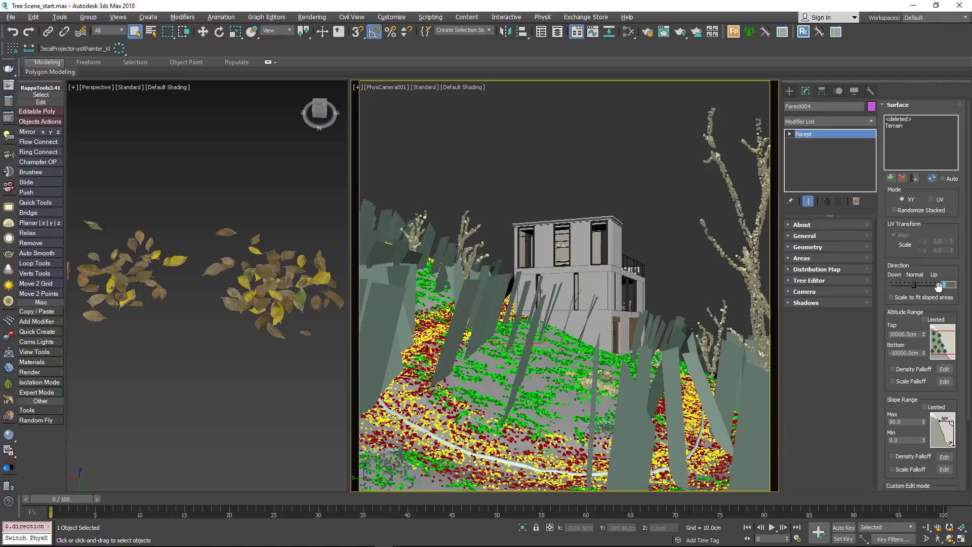
- Add two custom-object geometry items from the green and yellow leaf piles, enabling the recommended high-poly display and animation options
{"action": "left_click", "coordinate": [807, 247]}
{"action": "left_click", "coordinate": [889, 180]}
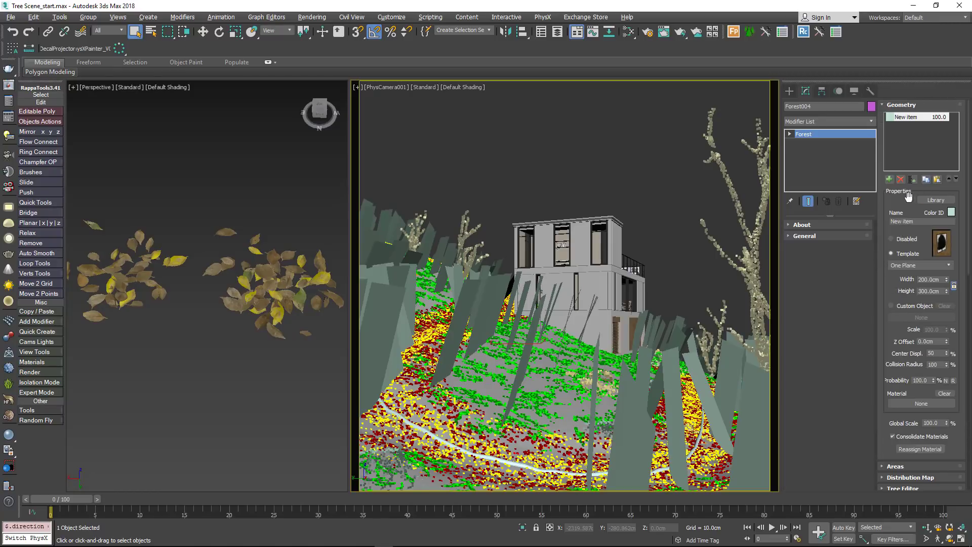
{"action": "left_click", "coordinate": [911, 307]}
{"action": "left_click", "coordinate": [944, 319]}
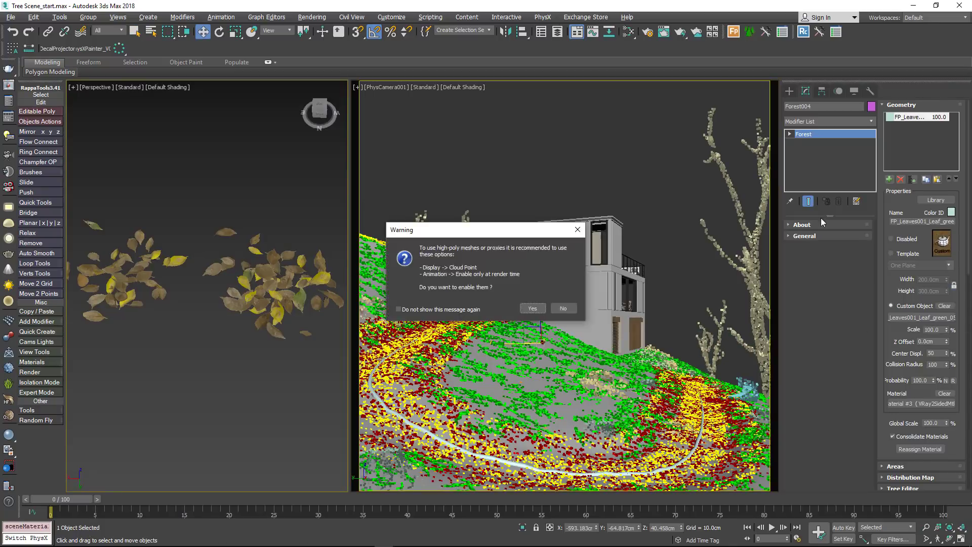
{"action": "key", "text": "Return"}
{"action": "left_click", "coordinate": [889, 179]}
{"action": "left_click", "coordinate": [921, 317]}
{"action": "left_click", "coordinate": [294, 278]}
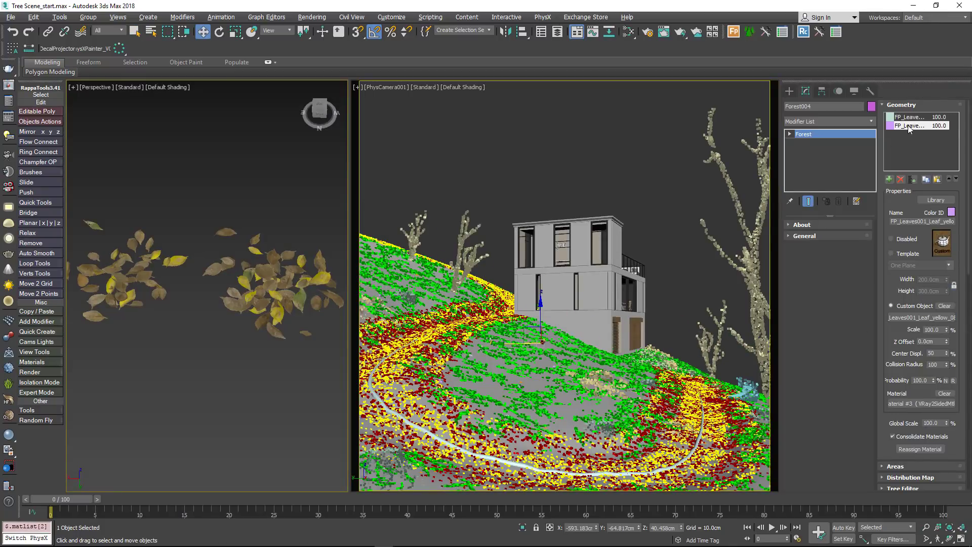
- Set the color ID of both leaf pile items to blue and add another geometry item set to Disabled
{"action": "left_click", "coordinate": [911, 117]}
{"action": "left_click", "coordinate": [911, 126], "text": "shift"}
{"action": "left_click", "coordinate": [951, 212]}
{"action": "left_click_drag", "start_coordinate": [366, 77], "coordinate": [399, 77]}
{"action": "left_click_drag", "start_coordinate": [366, 86], "coordinate": [322, 77]}
{"action": "left_click", "coordinate": [375, 155]}
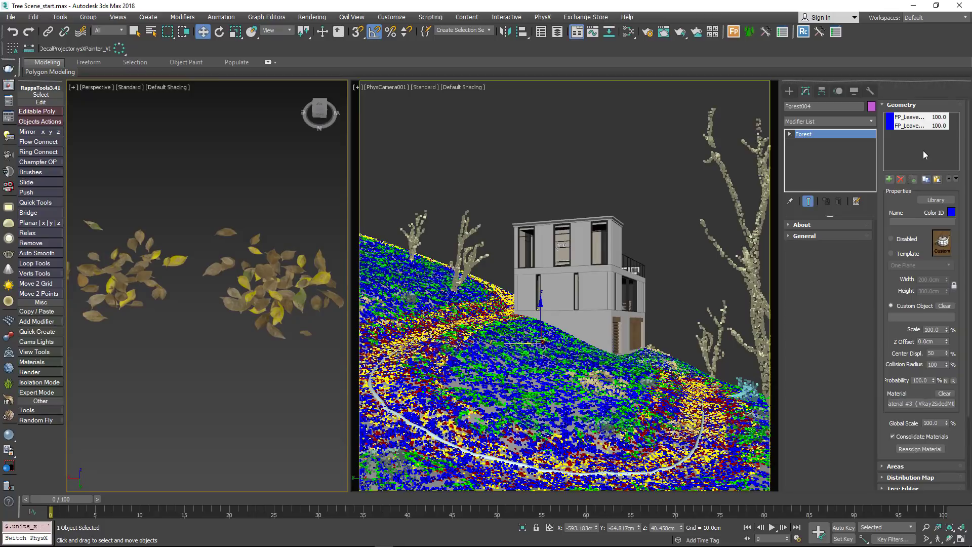
{"action": "left_click", "coordinate": [889, 180]}
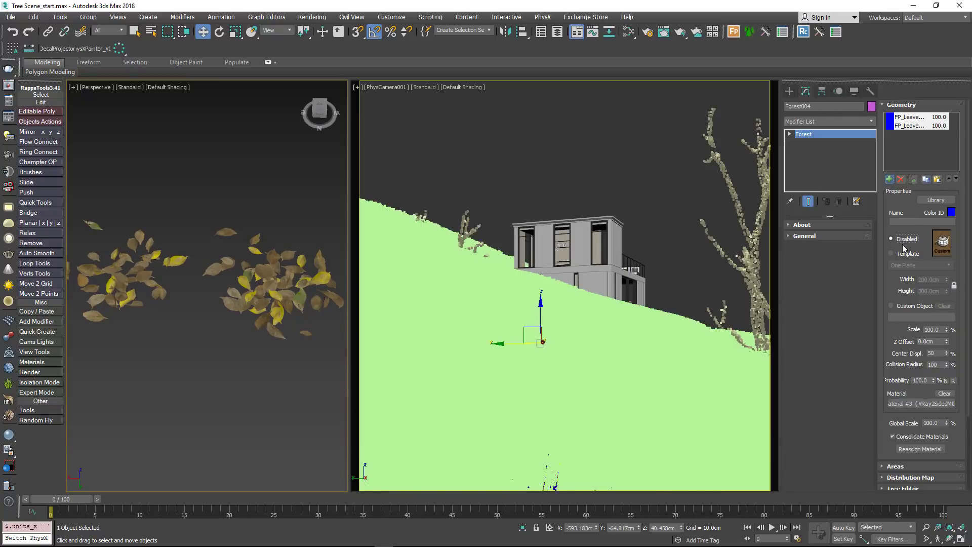
{"action": "left_click", "coordinate": [896, 105]}
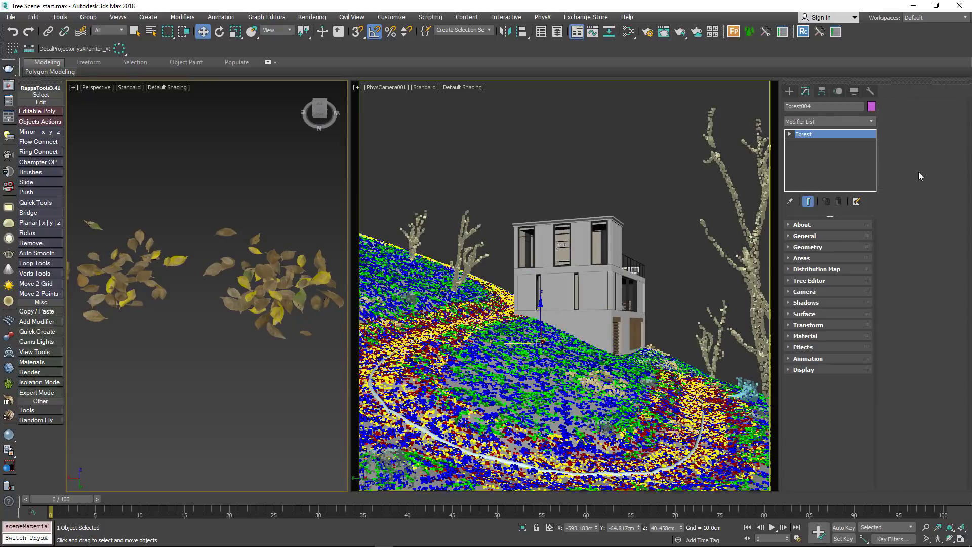
- Enable random translation, rotation and scale for the leaf pile Forest
{"action": "left_click", "coordinate": [808, 324]}
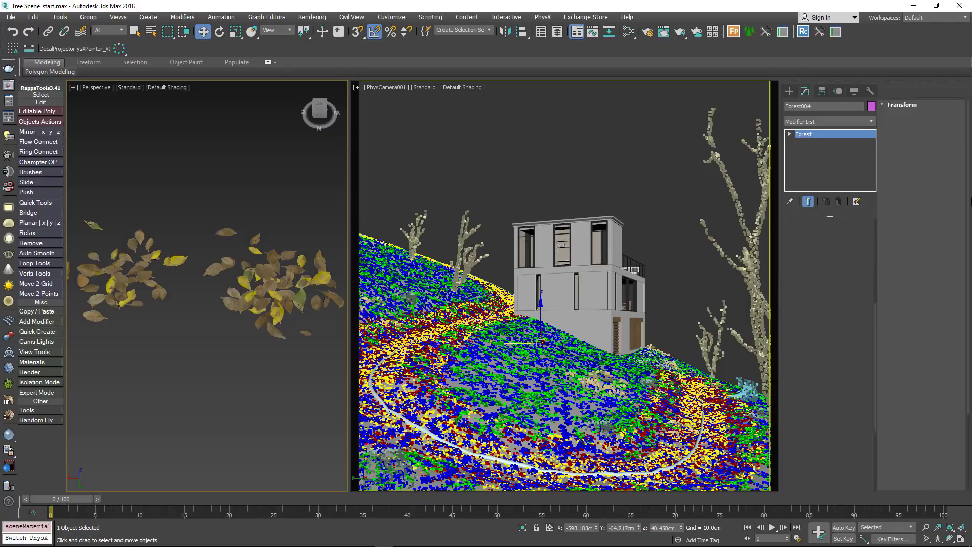
{"action": "left_click", "coordinate": [933, 122]}
{"action": "left_click", "coordinate": [942, 246]}
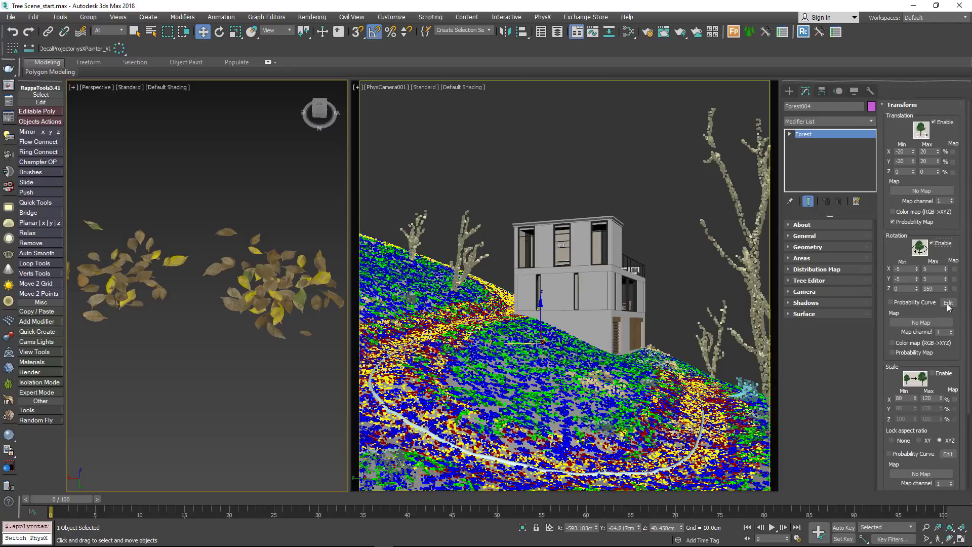
{"action": "left_click", "coordinate": [943, 375]}
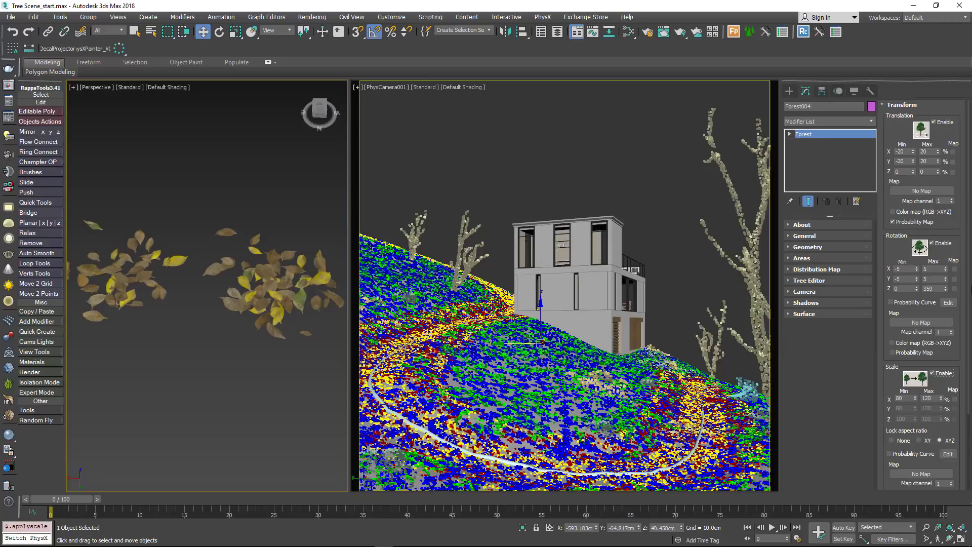
{"action": "left_click", "coordinate": [902, 105]}
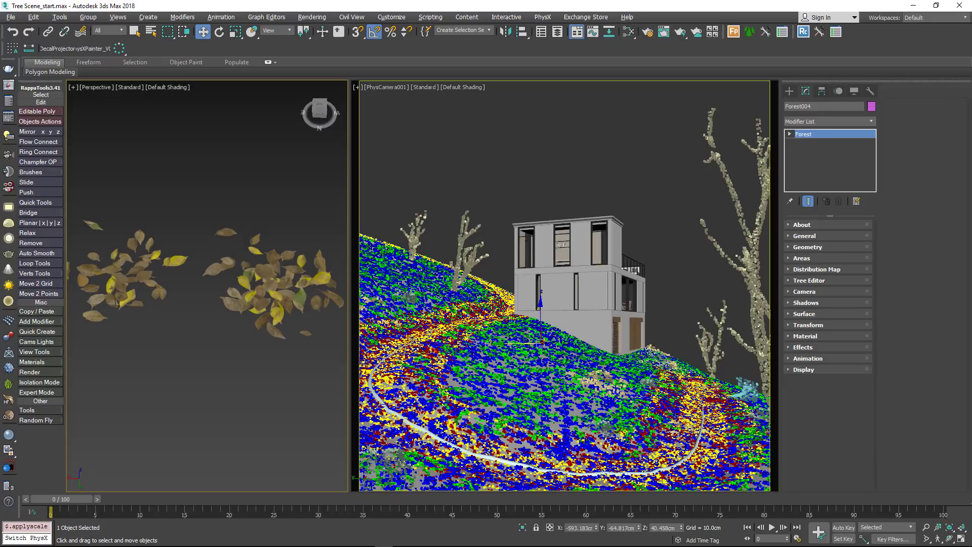
- Add Path Spline as an exclude area and increase its thickness to clear leaf piles from the path
{"action": "left_click", "coordinate": [810, 259]}
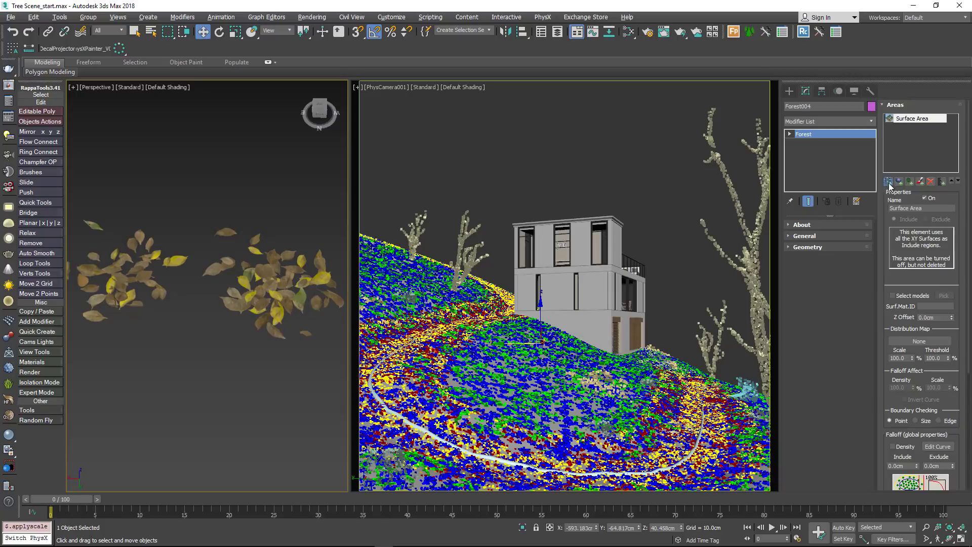
{"action": "left_click", "coordinate": [889, 182]}
{"action": "left_click", "coordinate": [634, 473]}
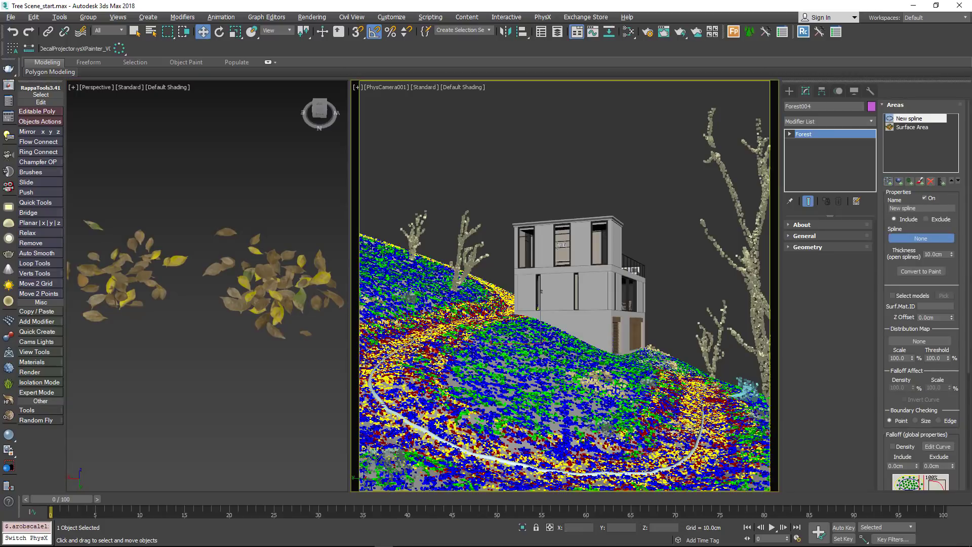
{"action": "left_click", "coordinate": [945, 221]}
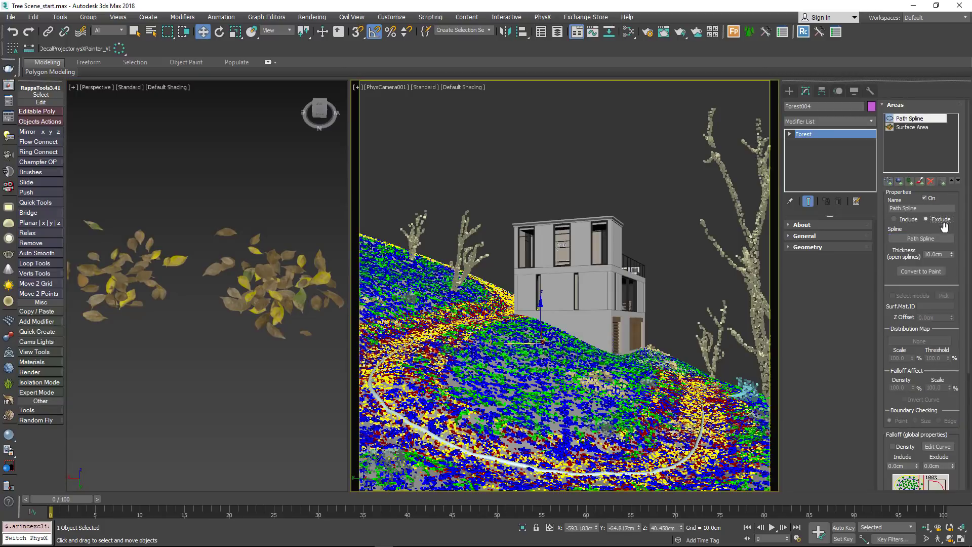
{"action": "left_click_drag", "start_coordinate": [952, 255], "coordinate": [943, 1]}
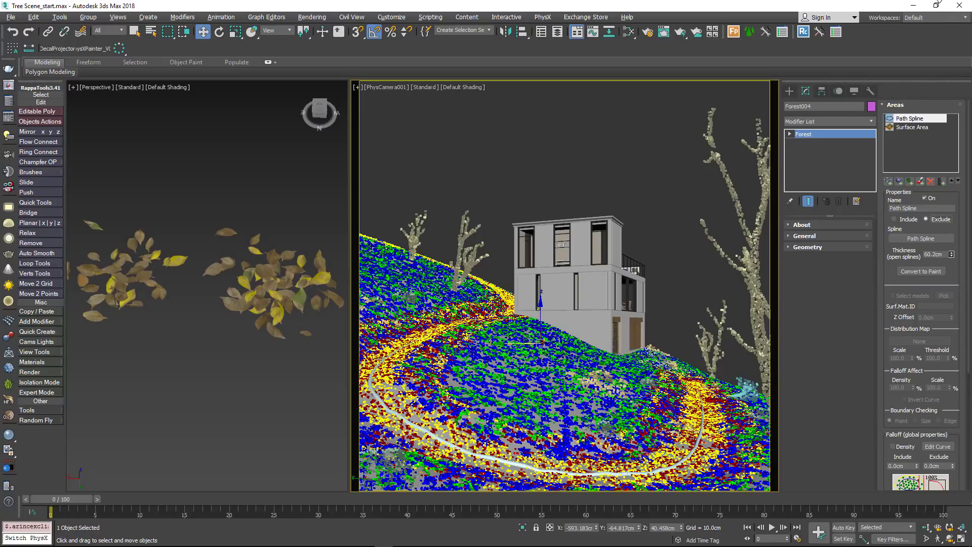
{"action": "left_click_drag", "start_coordinate": [937, 436], "coordinate": [920, 115]}
{"action": "left_click", "coordinate": [893, 106]}
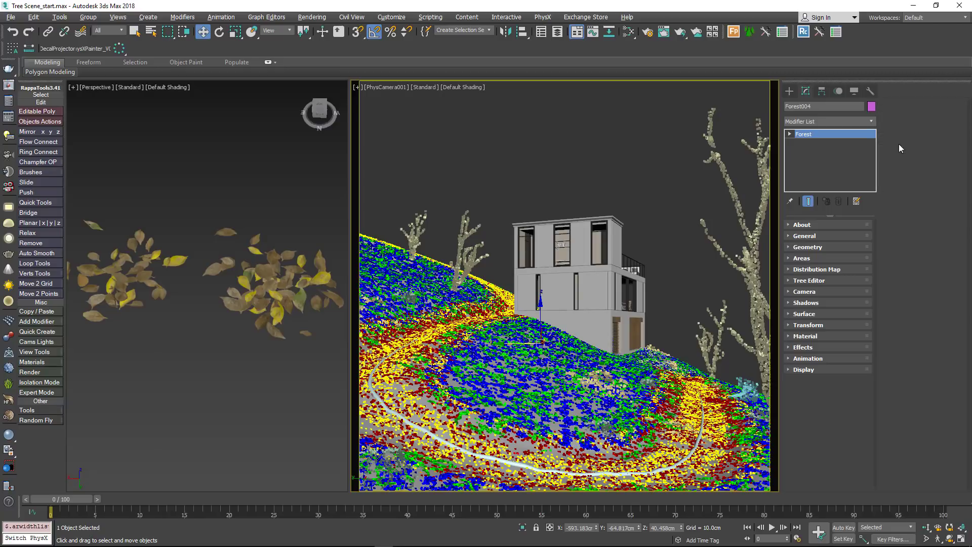
- Adjust the distribution map's density and set the diversity to Clusters with a size of 150 cm
{"action": "left_click", "coordinate": [821, 268]}
{"action": "left_click_drag", "start_coordinate": [953, 273], "coordinate": [954, 292]}
{"action": "scroll", "coordinate": [891, 350], "scroll_direction": "down", "scroll_amount": 5}
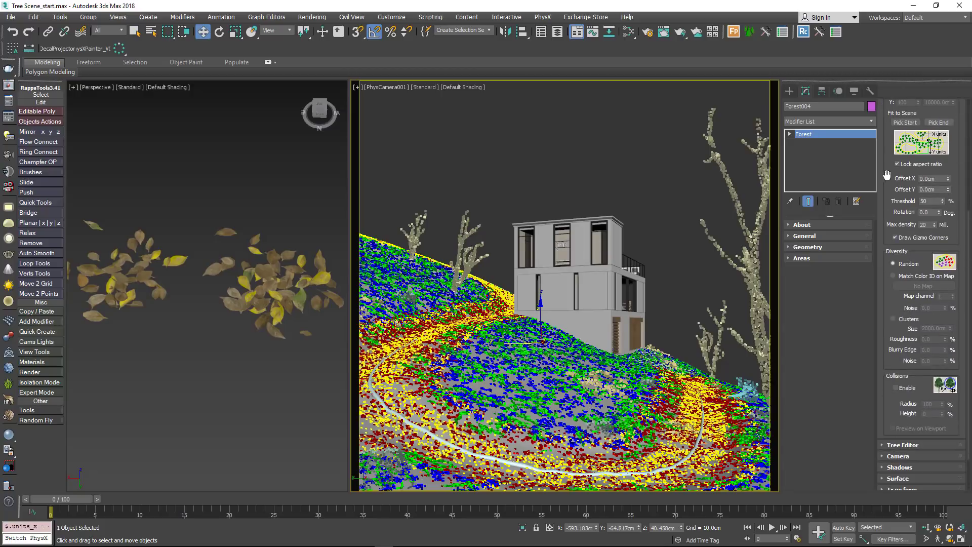
{"action": "left_click", "coordinate": [904, 319]}
{"action": "double_click", "coordinate": [934, 328]}
{"action": "type", "text": "150"}
{"action": "key", "text": "Return"}
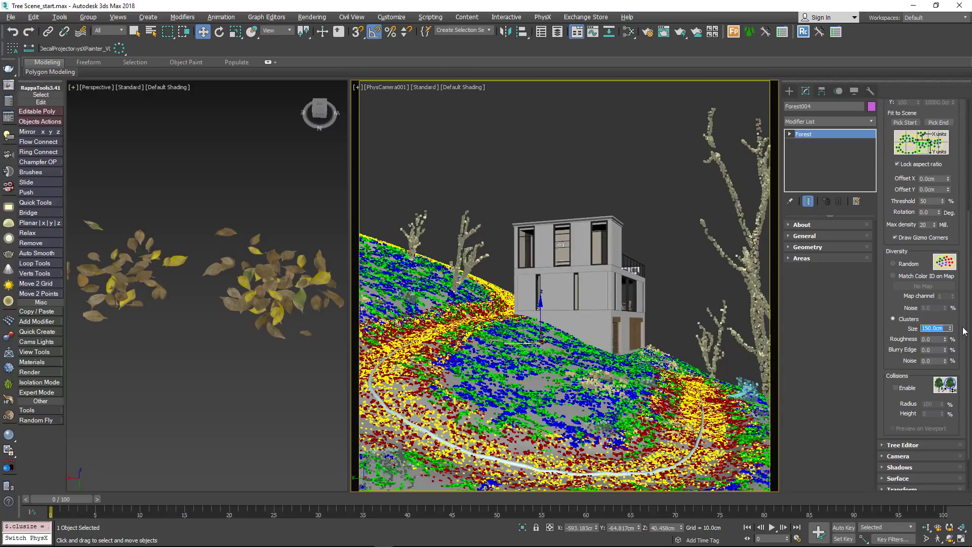
{"action": "scroll", "coordinate": [888, 202], "scroll_direction": "up", "scroll_amount": 5}
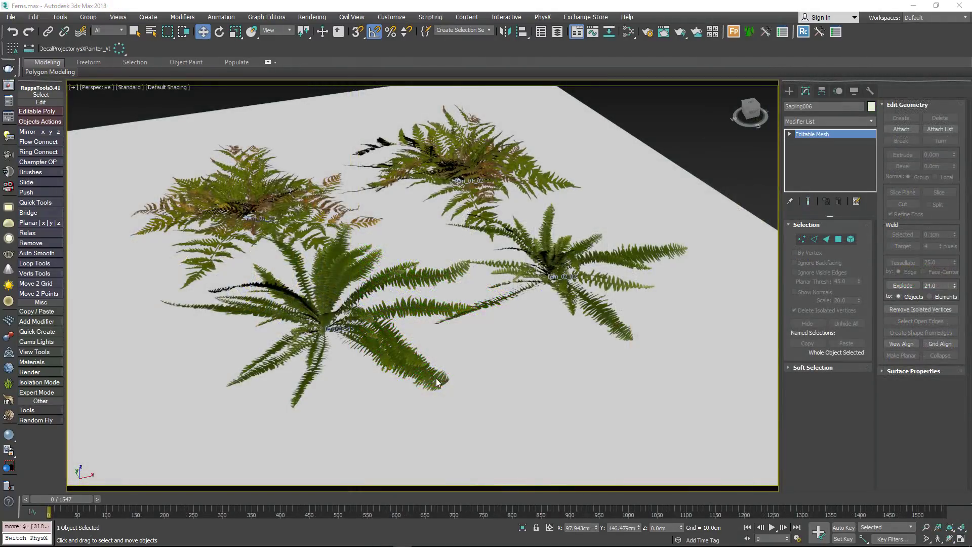
- Examine the fern and sapling models in Ferns.max, including the row of separate fern fronds
{"action": "middle_click_drag", "start_coordinate": [436, 347], "coordinate": [447, 461], "text": "alt"}
{"action": "scroll", "coordinate": [432, 305], "scroll_direction": "down", "scroll_amount": 4}
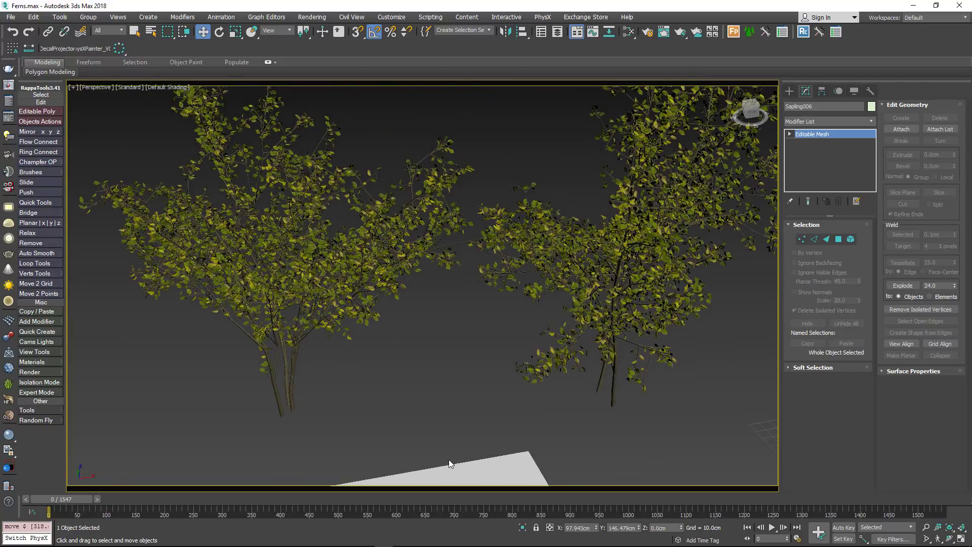
{"action": "middle_click_drag", "start_coordinate": [524, 322], "coordinate": [459, 223]}
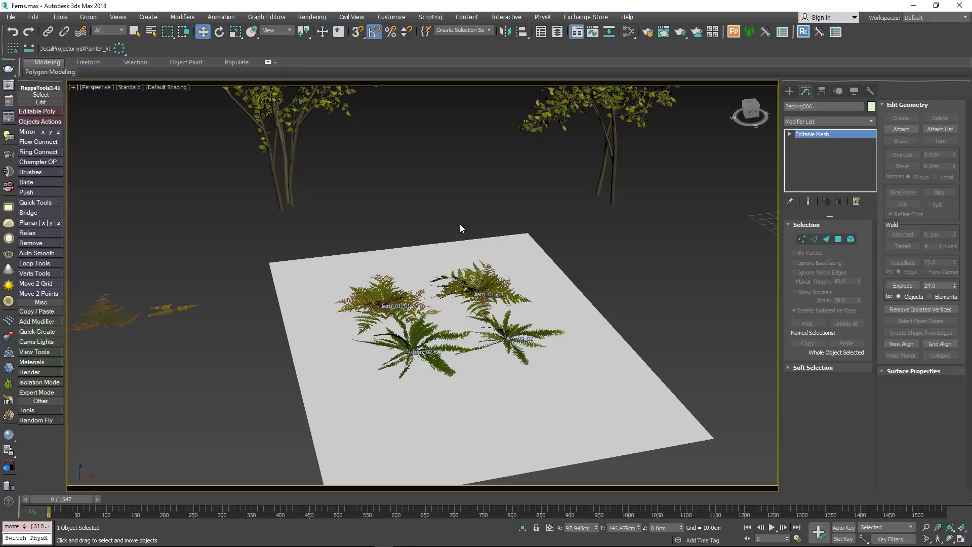
{"action": "scroll", "coordinate": [460, 224], "scroll_direction": "down", "scroll_amount": 4}
{"action": "middle_click_drag", "start_coordinate": [460, 224], "coordinate": [425, 366]}
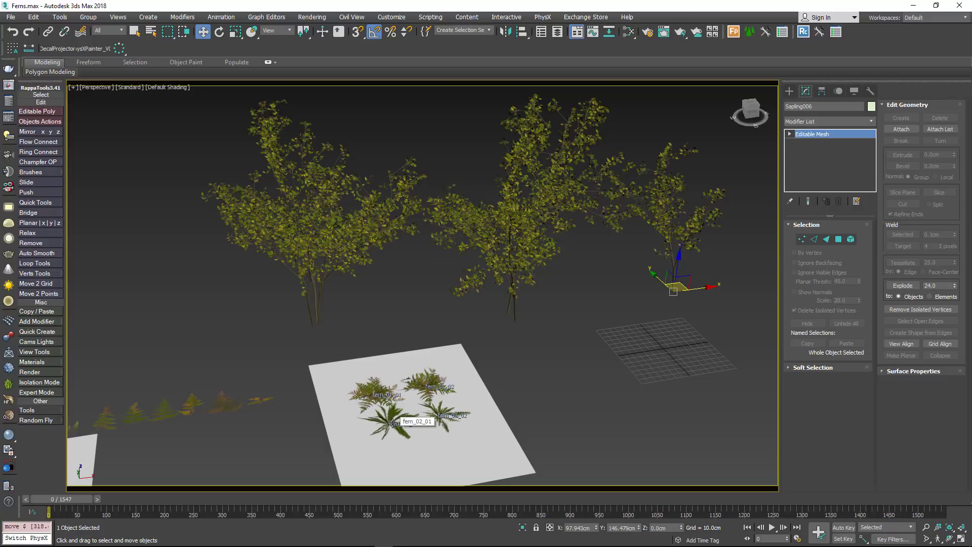
{"action": "middle_click_drag", "start_coordinate": [205, 432], "coordinate": [381, 396]}
{"action": "middle_click_drag", "start_coordinate": [320, 322], "coordinate": [251, 265]}
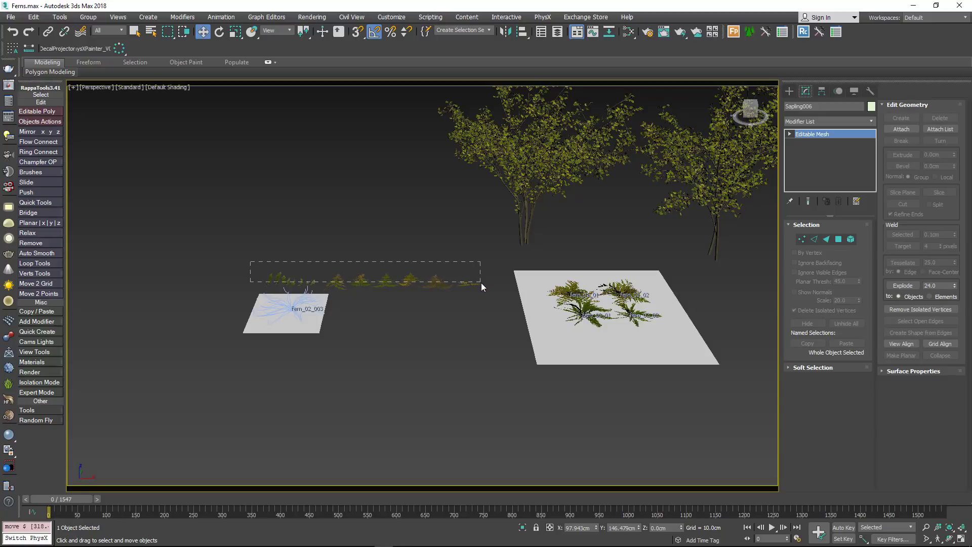
- Select the row of fern frond cut-outs and rotate them to stand upright
{"action": "left_click_drag", "start_coordinate": [481, 282], "coordinate": [481, 284]}
{"action": "middle_click_drag", "start_coordinate": [477, 288], "coordinate": [303, 292], "text": "alt"}
{"action": "scroll", "coordinate": [290, 286], "scroll_direction": "up", "scroll_amount": 4}
{"action": "key", "text": "e"}
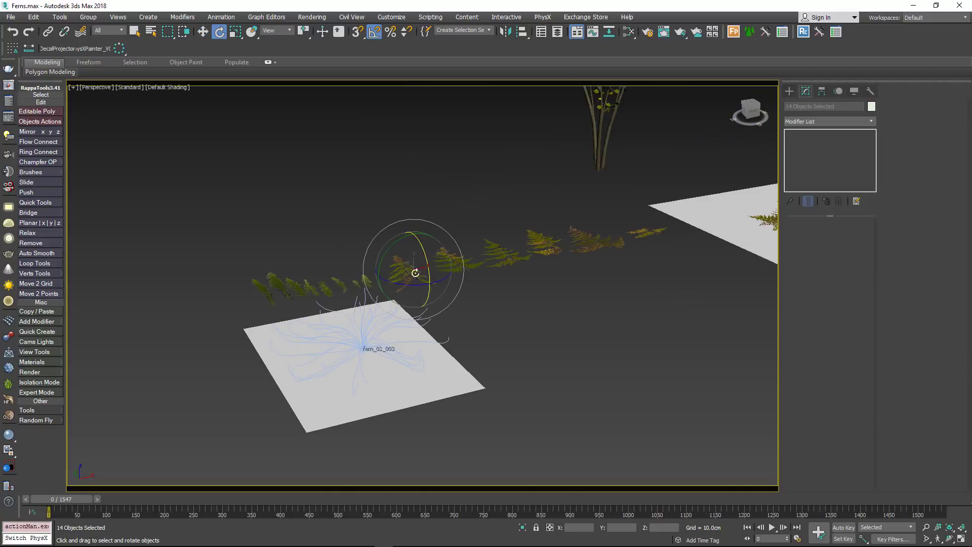
{"action": "left_click_drag", "start_coordinate": [434, 273], "coordinate": [432, 305]}
{"action": "middle_click_drag", "start_coordinate": [454, 338], "coordinate": [461, 329], "text": "alt"}
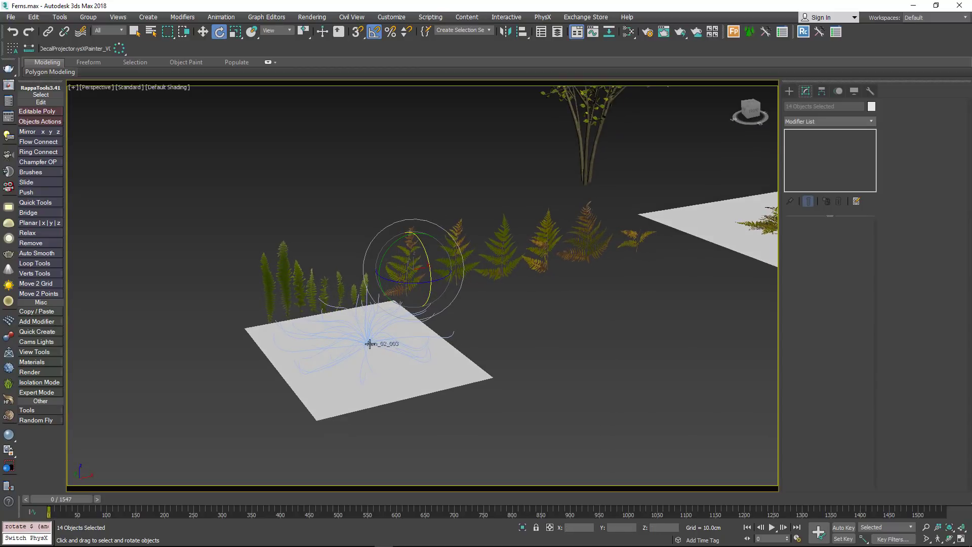
- Select the GrowFX fern fern_02_003 and open the mesh builders of its Path_01
{"action": "left_click", "coordinate": [369, 344]}
{"action": "middle_click_drag", "start_coordinate": [708, 304], "coordinate": [682, 303], "text": "alt"}
{"action": "scroll", "coordinate": [448, 370], "scroll_direction": "up", "scroll_amount": 3}
{"action": "left_click", "coordinate": [930, 310]}
{"action": "left_click_drag", "start_coordinate": [304, 122], "coordinate": [641, 111]}
- Pick the eight green frond cut-outs as instance geometry objects for IG_mesh_01
{"action": "left_click", "coordinate": [640, 379]}
{"action": "left_click", "coordinate": [405, 265]}
{"action": "left_click", "coordinate": [369, 265]}
{"action": "left_click", "coordinate": [328, 264]}
{"action": "left_click", "coordinate": [307, 261]}
{"action": "left_click", "coordinate": [285, 256]}
{"action": "left_click", "coordinate": [261, 260]}
{"action": "left_click", "coordinate": [346, 268]}
{"action": "left_click", "coordinate": [389, 274]}
{"action": "right_click", "coordinate": [418, 278]}
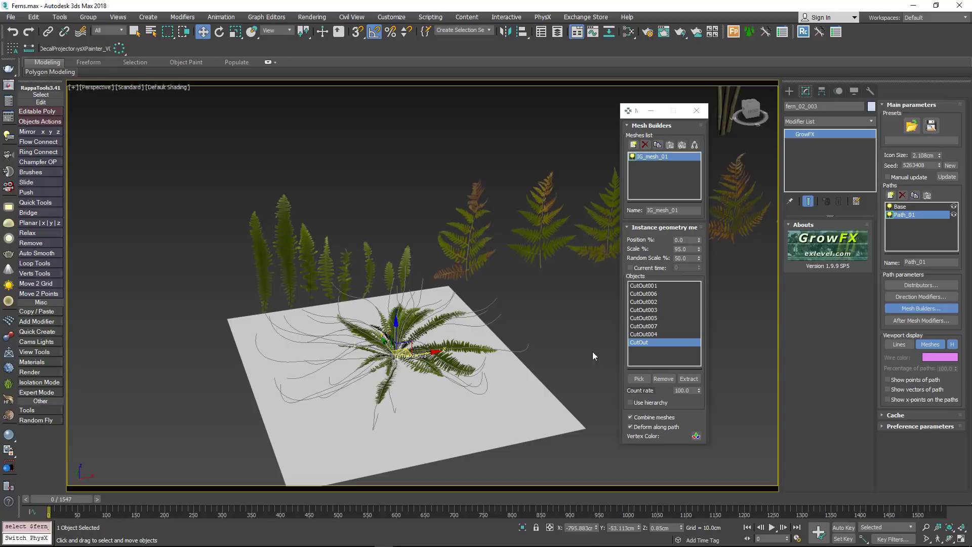
- Set the count rate to 40 for CutOut007 and 50 for CutOut005, and raise the instance scale to about 135%
{"action": "left_click", "coordinate": [647, 286]}
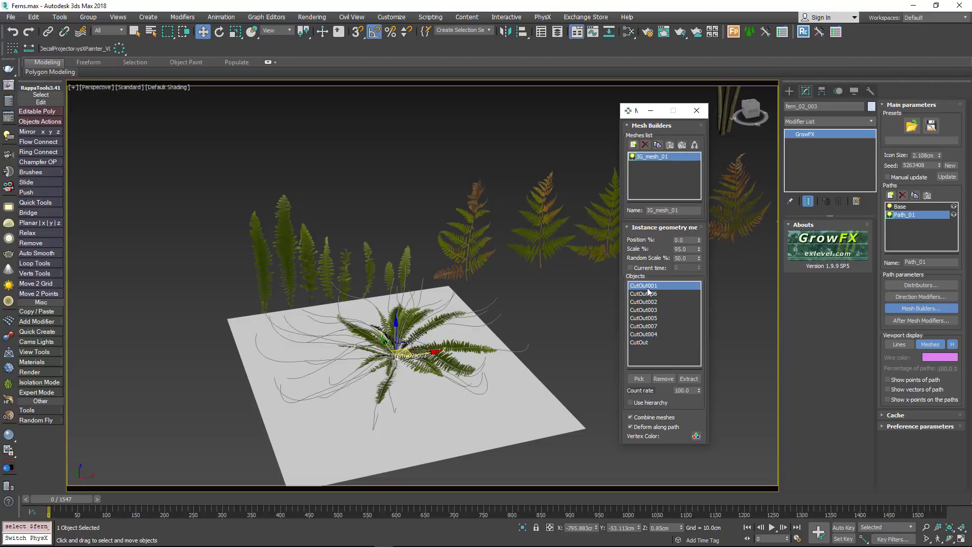
{"action": "left_click", "coordinate": [651, 343]}
{"action": "left_click", "coordinate": [688, 379]}
{"action": "key", "text": "Up"}
{"action": "key", "text": "Up"}
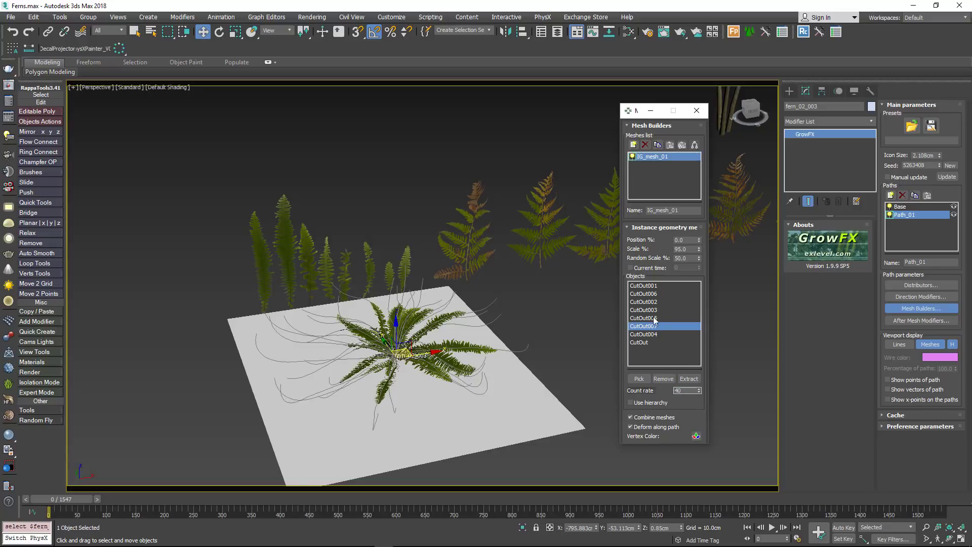
{"action": "key", "text": "Up"}
{"action": "left_click", "coordinate": [650, 417]}
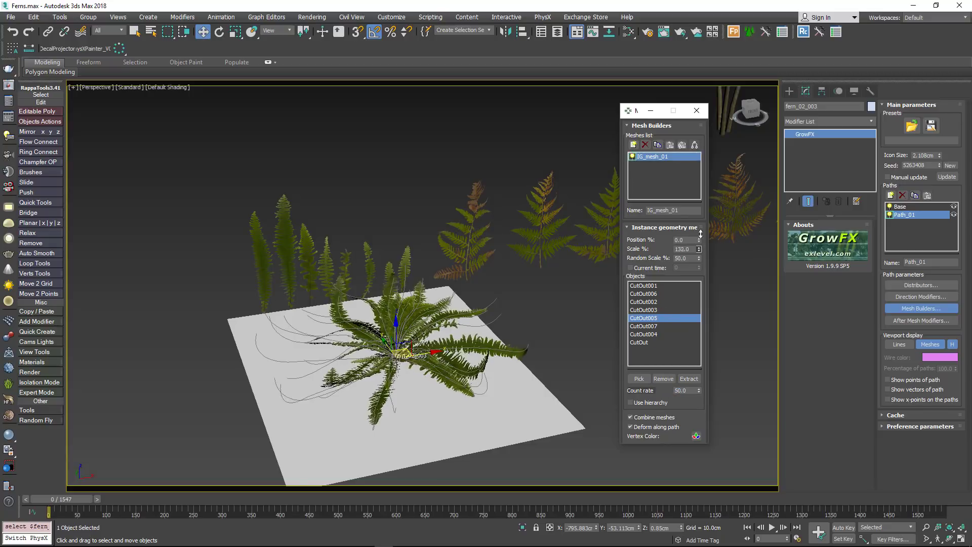
{"action": "left_click", "coordinate": [649, 420]}
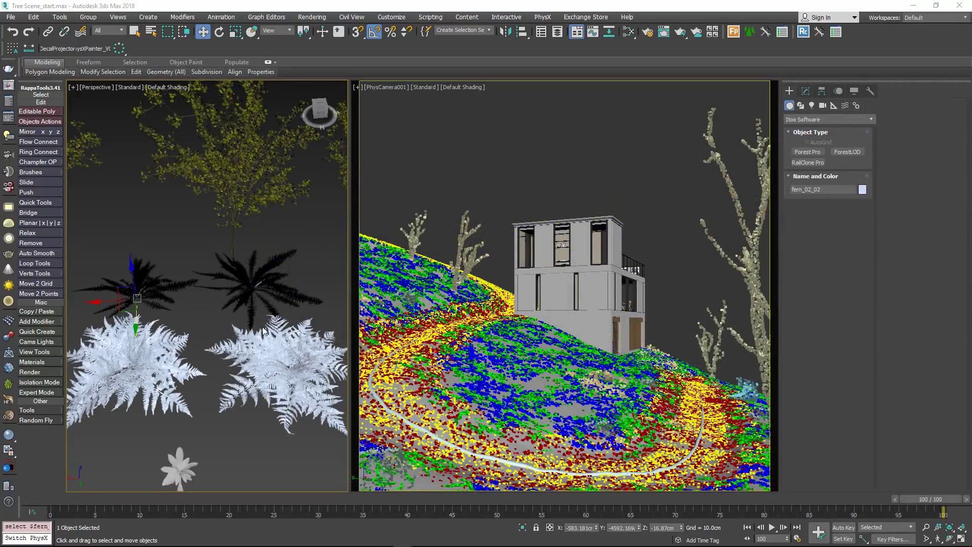
- Assign the matching fern materials from the Slate Material Editor to the fern models in Tree Scene_start.max
{"action": "key", "text": "m"}
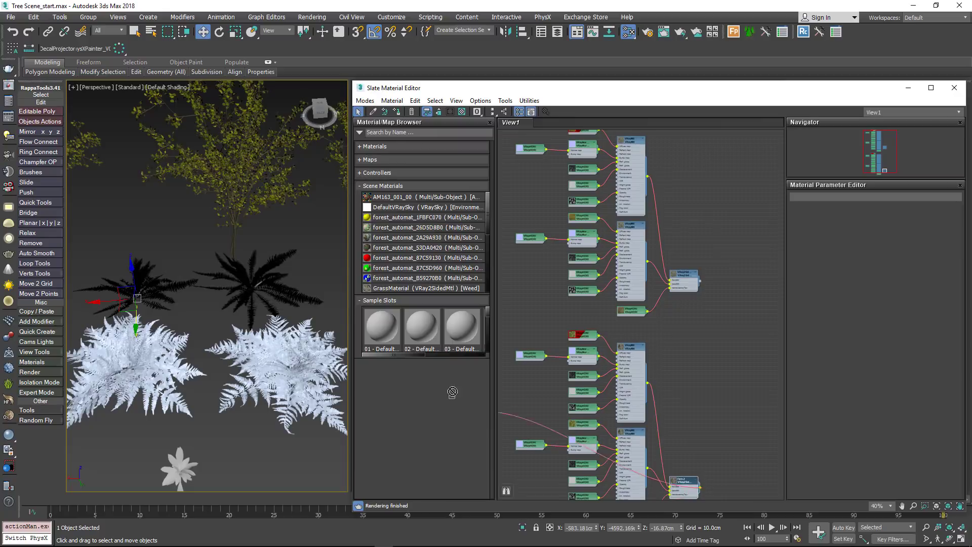
{"action": "left_click_drag", "start_coordinate": [616, 491], "coordinate": [248, 288]}
{"action": "left_click_drag", "start_coordinate": [700, 487], "coordinate": [181, 297]}
{"action": "left_click_drag", "start_coordinate": [699, 281], "coordinate": [216, 369]}
{"action": "left_click", "coordinate": [953, 88]}
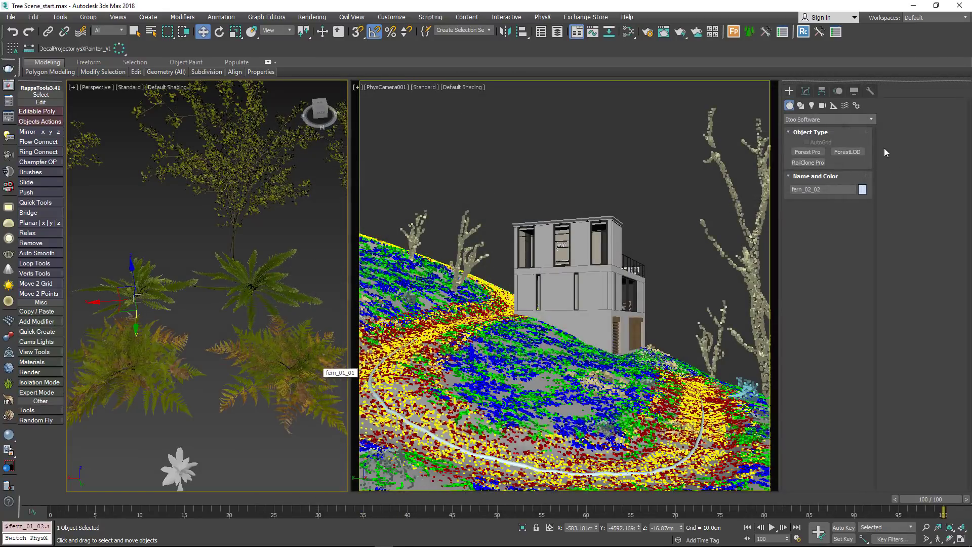
- Create a new Forest Pro object on the terrain surface for the ferns
{"action": "left_click", "coordinate": [808, 162]}
{"action": "scroll", "coordinate": [257, 195], "scroll_direction": "down", "scroll_amount": 5}
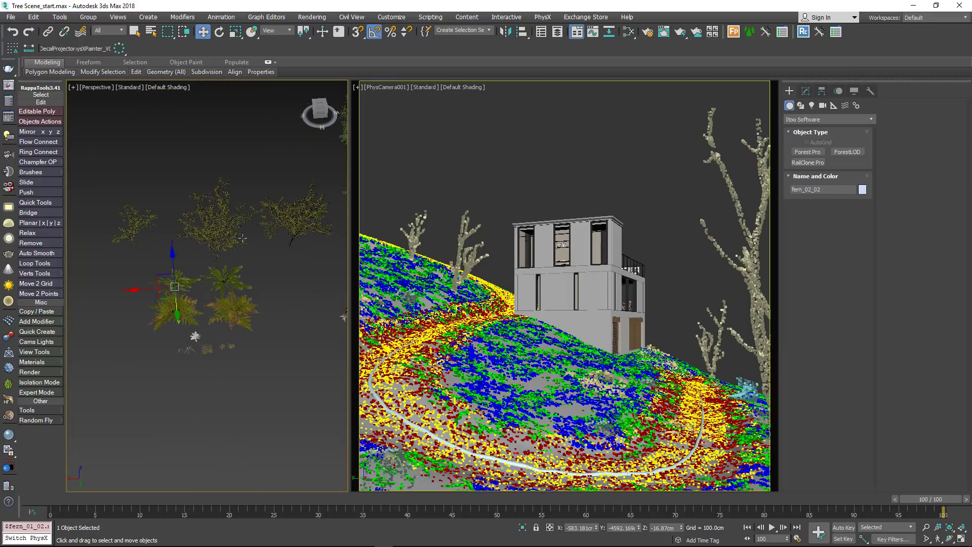
{"action": "scroll", "coordinate": [242, 238], "scroll_direction": "up", "scroll_amount": 5}
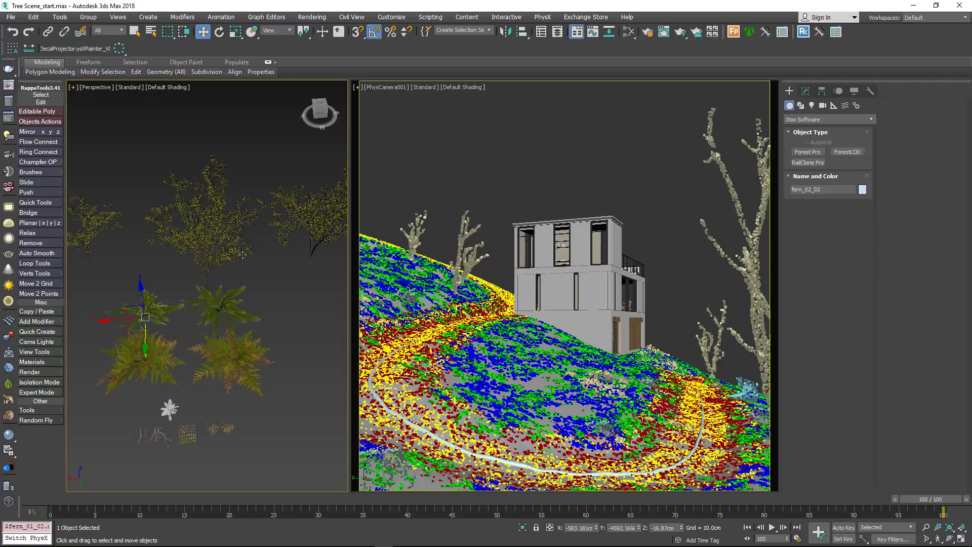
{"action": "middle_click_drag", "start_coordinate": [244, 269], "coordinate": [321, 282], "text": "alt"}
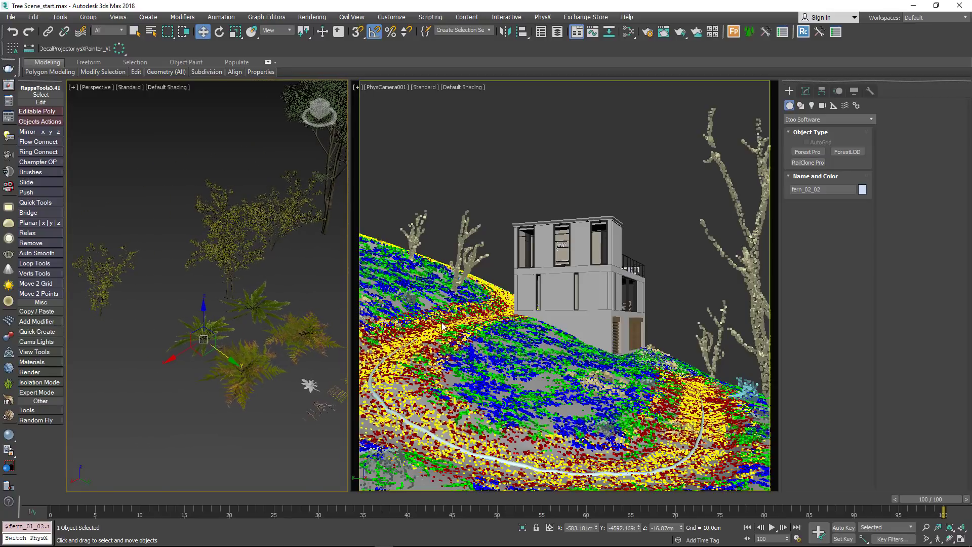
{"action": "left_click", "coordinate": [807, 152]}
{"action": "left_click", "coordinate": [539, 324]}
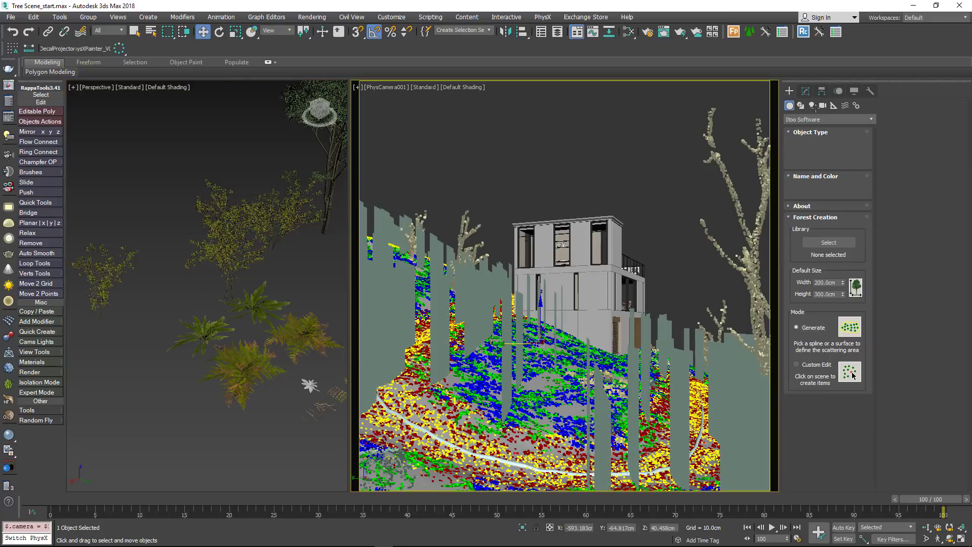
- Add the yellow shrub models as custom objects in the geometry list of the new Forest Pro object
{"action": "left_click", "coordinate": [805, 91]}
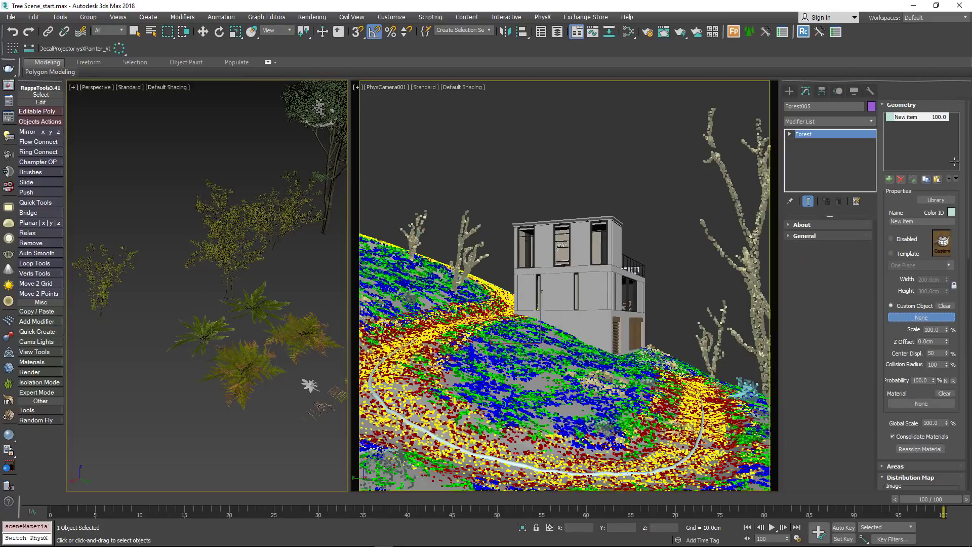
{"action": "left_click", "coordinate": [918, 306]}
{"action": "left_click", "coordinate": [920, 317]}
{"action": "left_click", "coordinate": [228, 228]}
{"action": "left_click", "coordinate": [888, 179]}
{"action": "left_click", "coordinate": [913, 306]}
{"action": "left_click", "coordinate": [920, 317]}
{"action": "left_click", "coordinate": [103, 273]}
{"action": "left_click", "coordinate": [910, 105]}
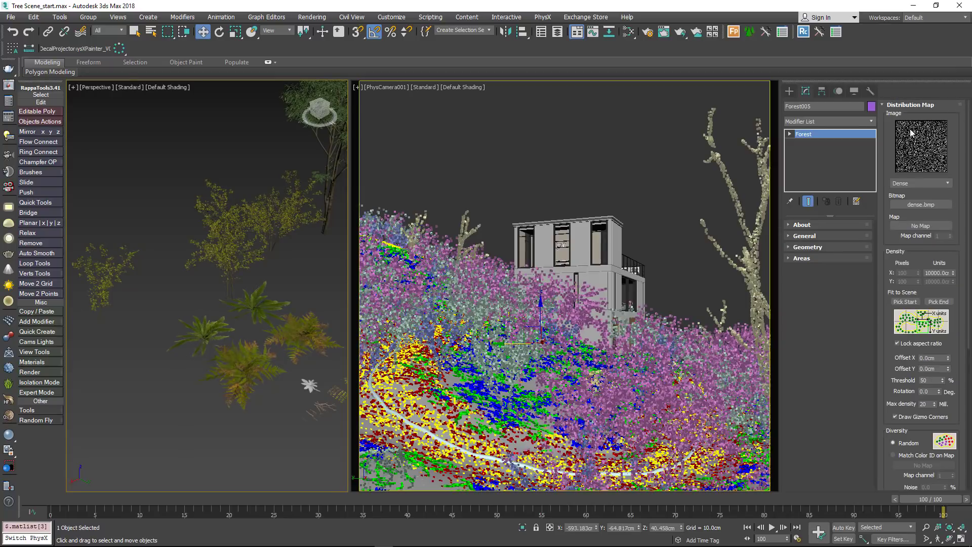
- Enable random translation, rotation and scale for the shrub scatter, with a minimum scale of 50%
{"action": "left_click", "coordinate": [910, 104]}
{"action": "left_click", "coordinate": [808, 325]}
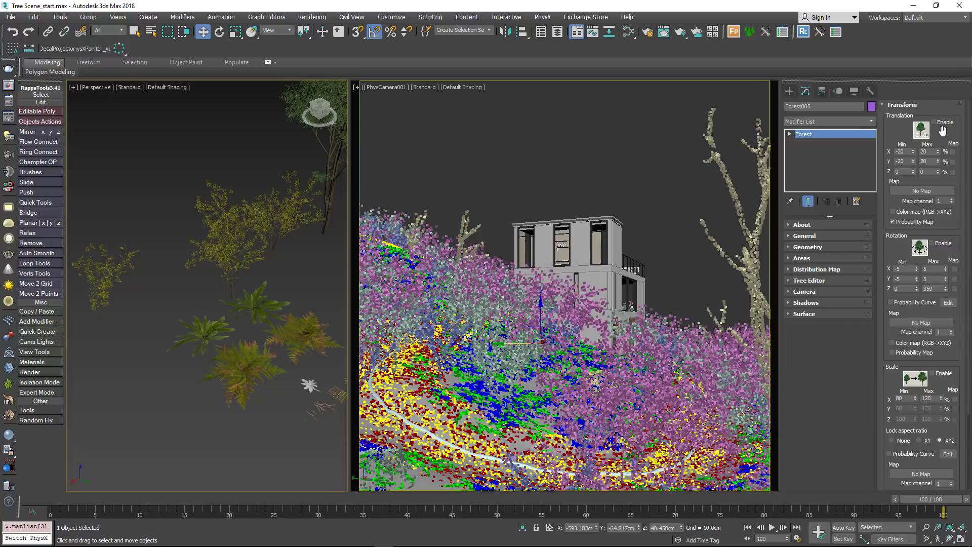
{"action": "left_click", "coordinate": [934, 122]}
{"action": "left_click", "coordinate": [932, 243]}
{"action": "left_click", "coordinate": [932, 373]}
{"action": "left_click_drag", "start_coordinate": [909, 398], "coordinate": [877, 394]}
{"action": "type", "text": "50"}
{"action": "key", "text": "Return"}
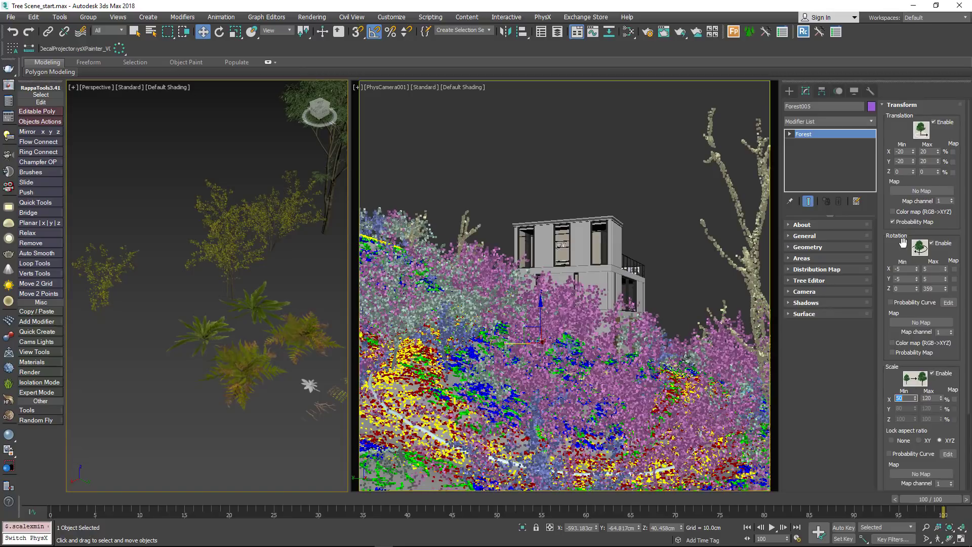
- Add the Path Spline as an exclude area of the shrub scatter with a thickness of 200 cm
{"action": "left_click", "coordinate": [810, 259]}
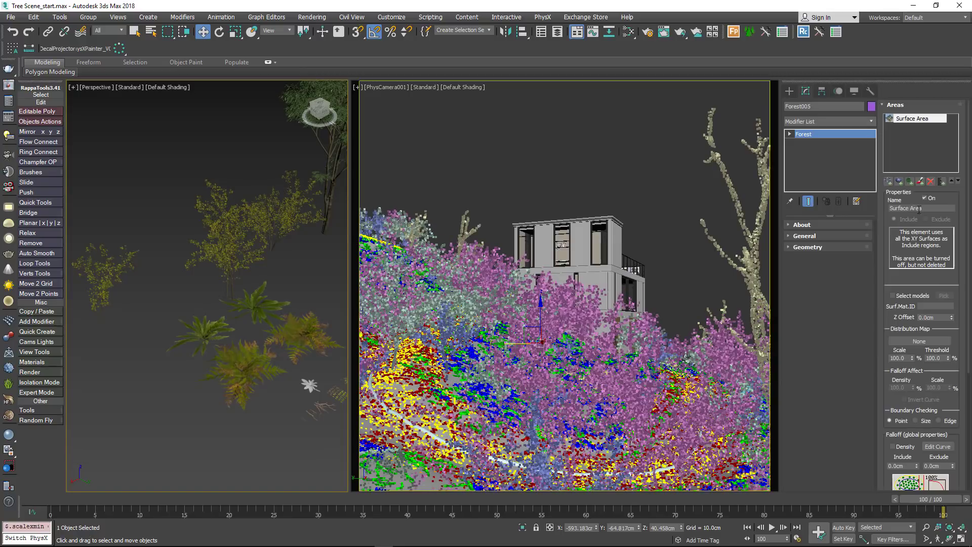
{"action": "left_click", "coordinate": [888, 182]}
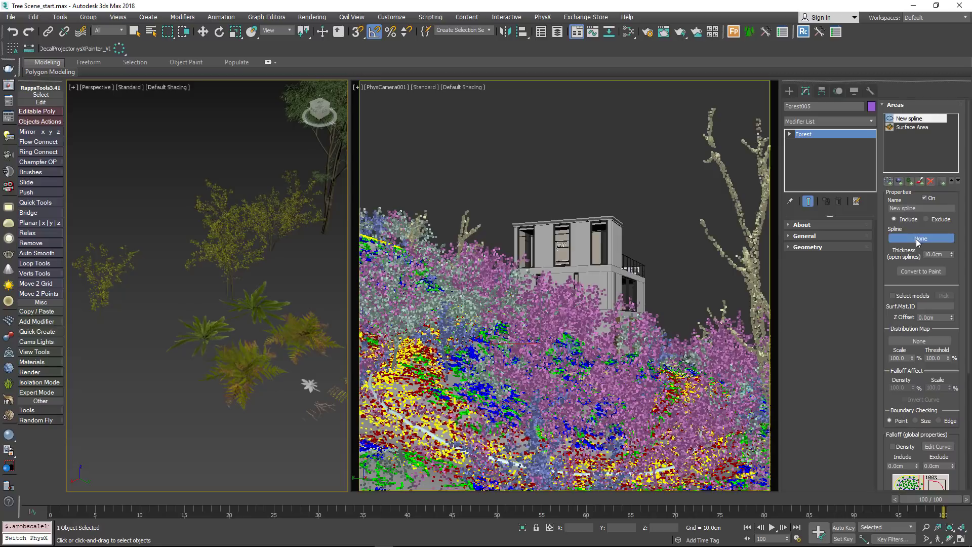
{"action": "left_click", "coordinate": [443, 442]}
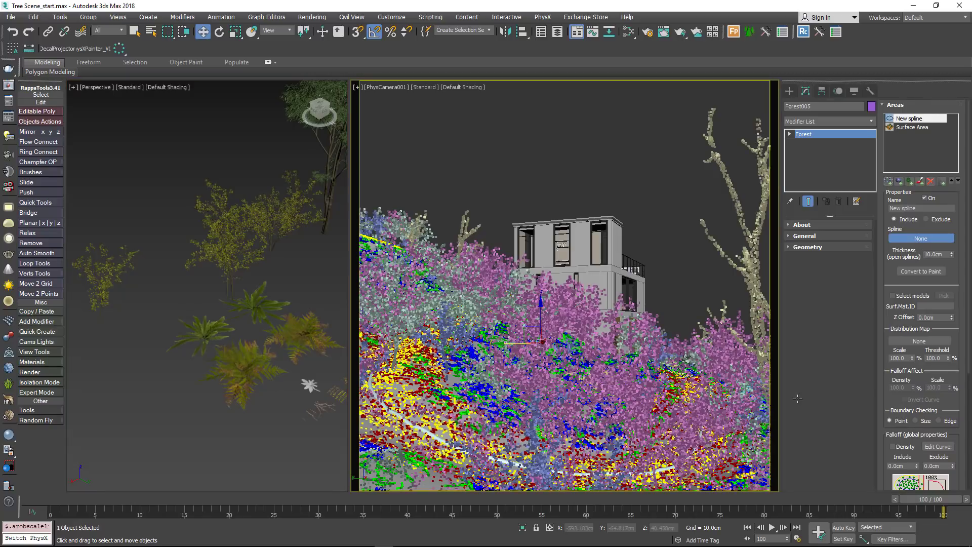
{"action": "left_click", "coordinate": [945, 220]}
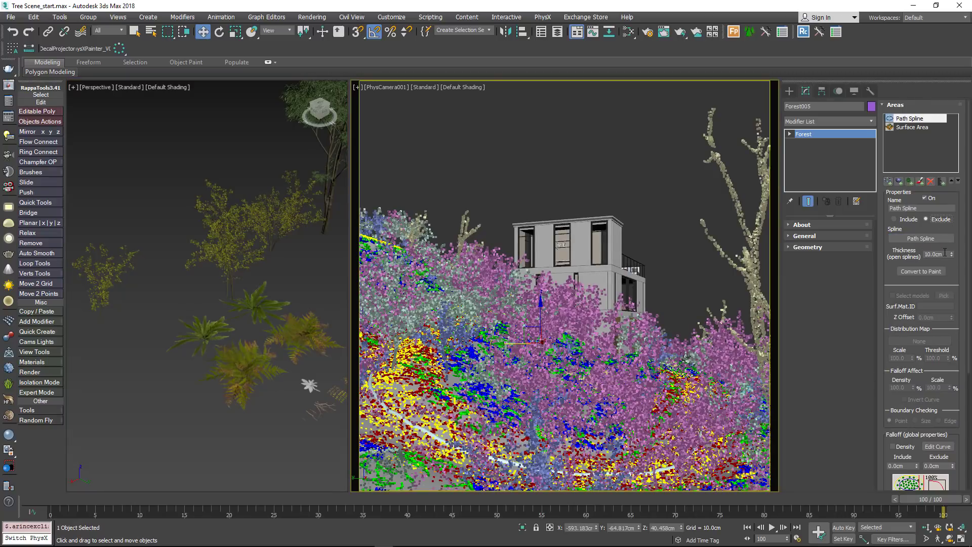
{"action": "key", "text": "Return"}
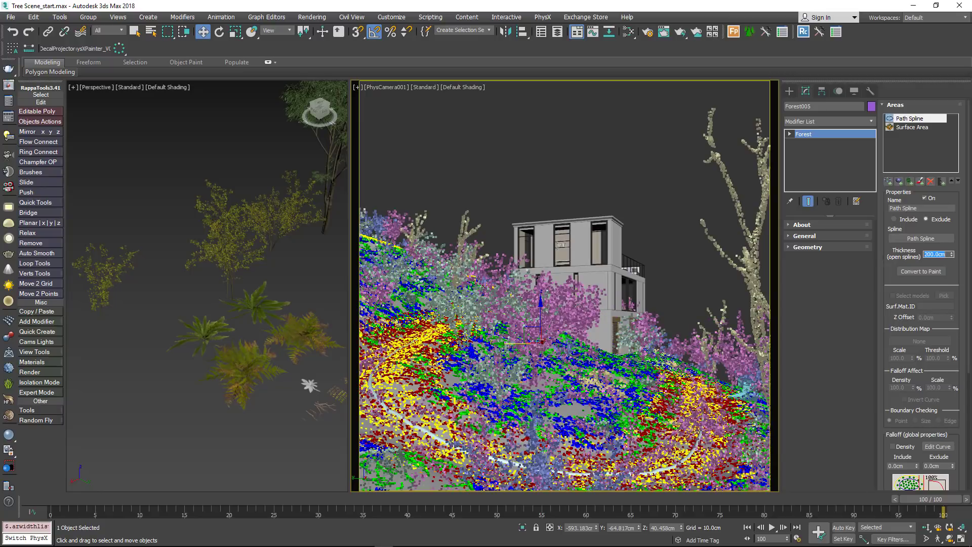
- Add the Building as an exclude area of the shrub scatter and raise its scale to 167%
{"action": "left_click", "coordinate": [899, 181]}
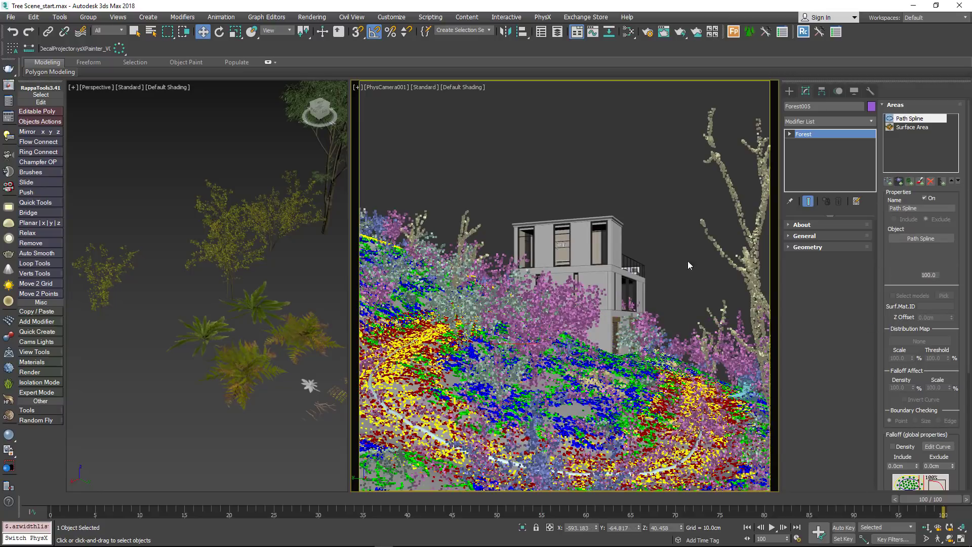
{"action": "left_click", "coordinate": [601, 241]}
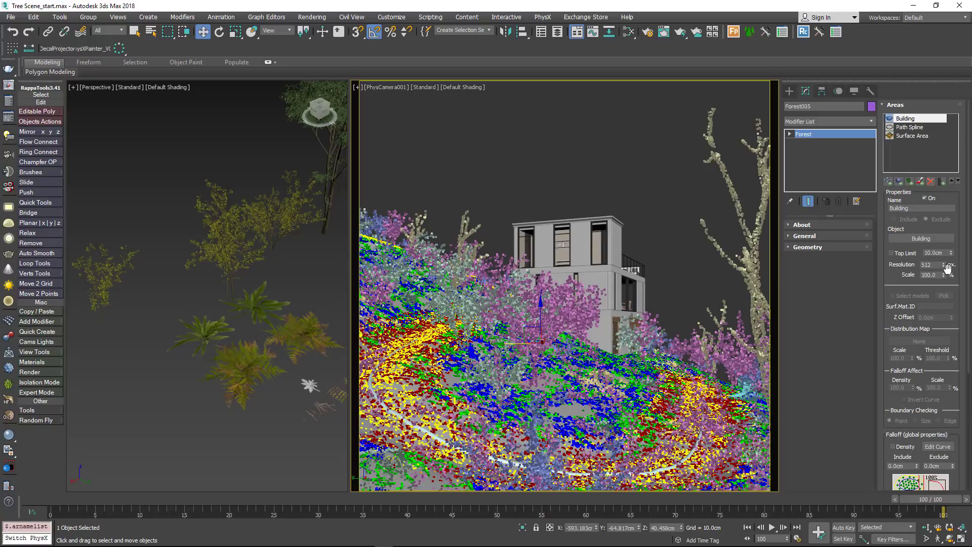
{"action": "left_click_drag", "start_coordinate": [943, 276], "coordinate": [941, 240]}
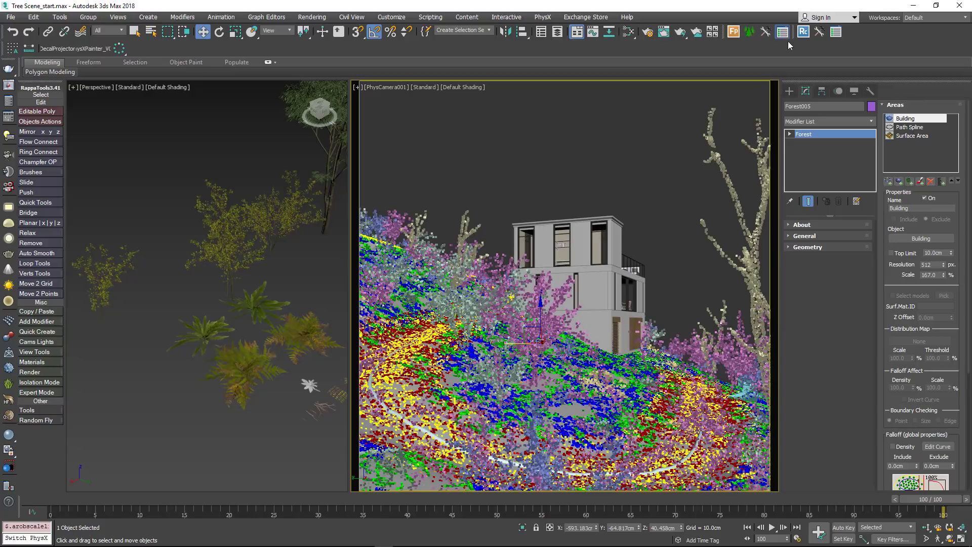
- Unhide FP_Trees in the Forest Lister and add it as an exclude area of the shrub scatter at 30% scale
{"action": "left_click", "coordinate": [86, 176]}
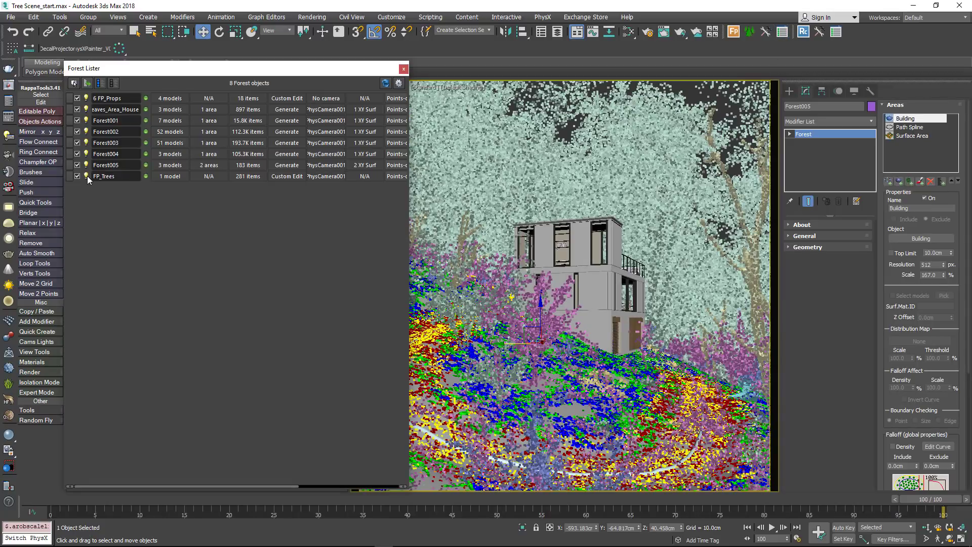
{"action": "left_click", "coordinate": [402, 69]}
{"action": "left_click", "coordinate": [910, 181]}
{"action": "left_click", "coordinate": [920, 238]}
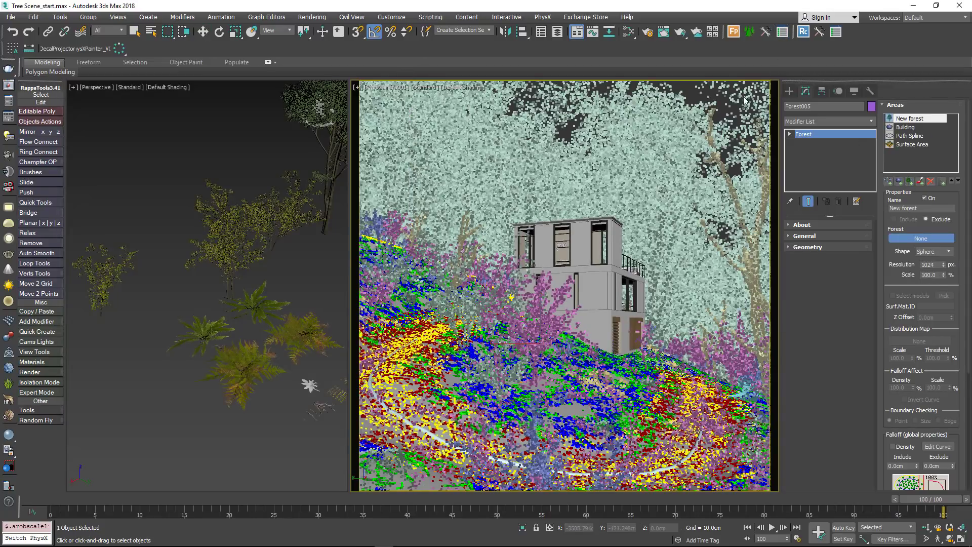
{"action": "left_click", "coordinate": [511, 296]}
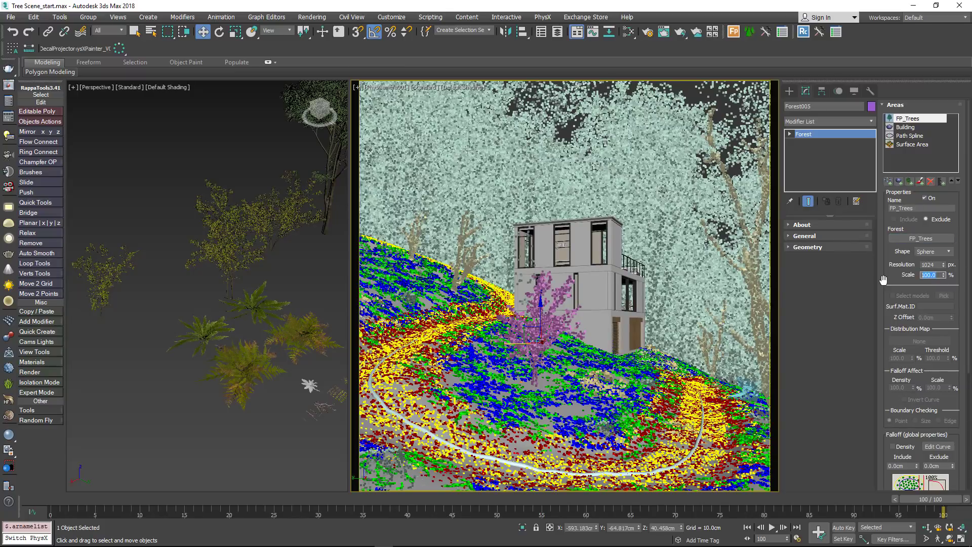
{"action": "key", "text": "Return"}
{"action": "type", "text": "30"}
{"action": "key", "text": "Return"}
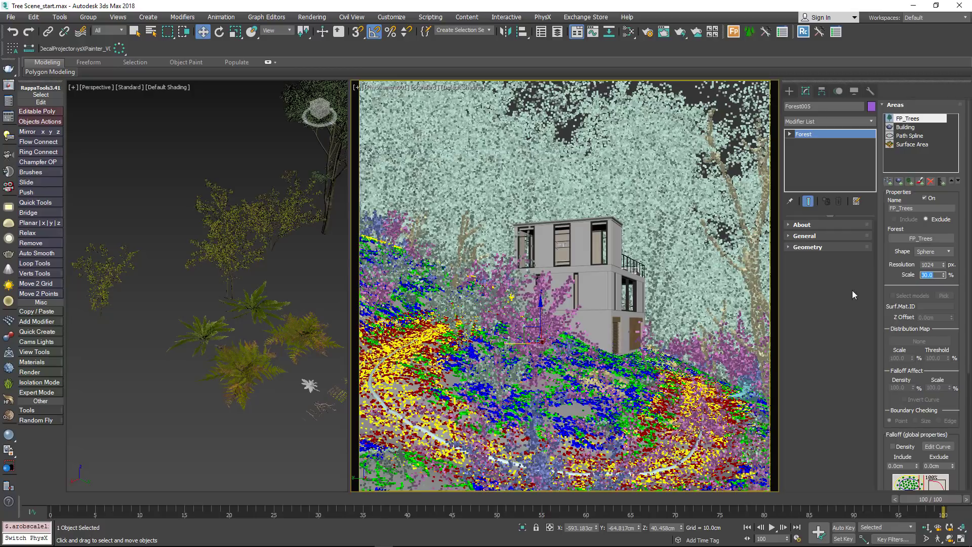
- Add Forest003 as a forest exclude area of the shrub scatter at 50% scale
{"action": "left_click", "coordinate": [910, 181]}
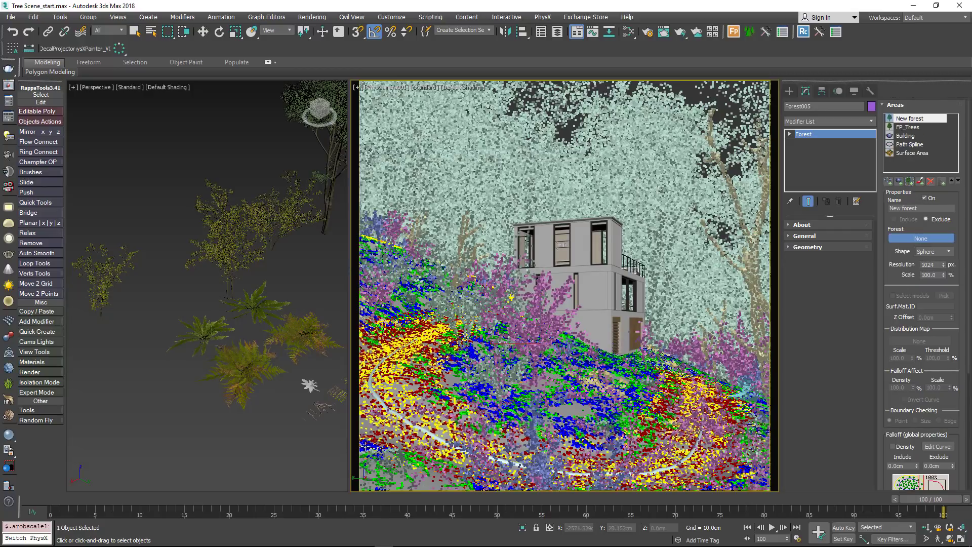
{"action": "key", "text": "w"}
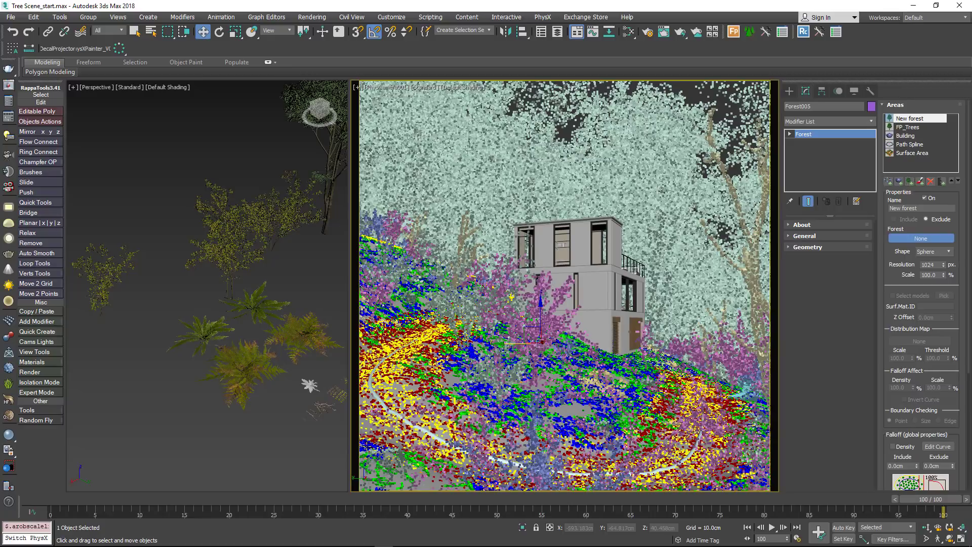
{"action": "left_click", "coordinate": [365, 445]}
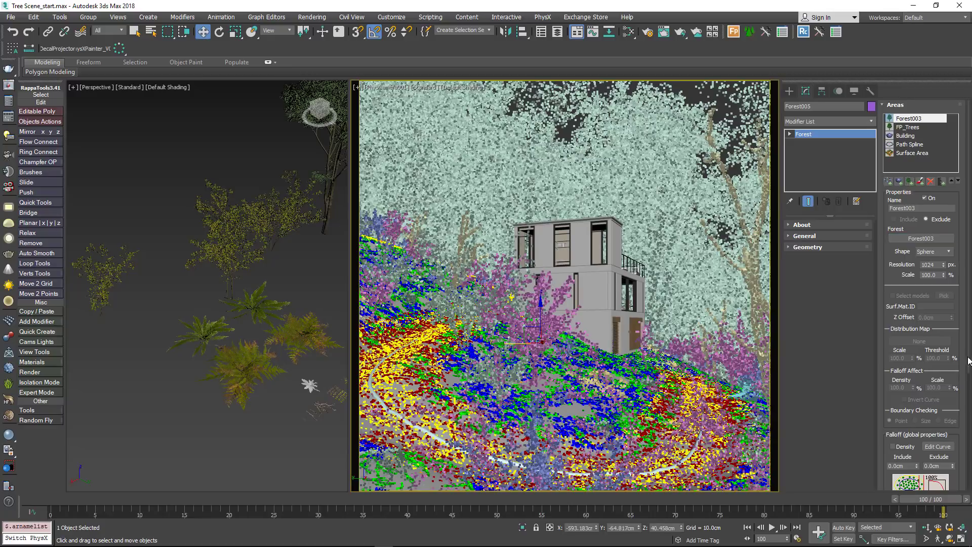
{"action": "left_click", "coordinate": [938, 276]}
{"action": "type", "text": "50"}
{"action": "key", "text": "Return"}
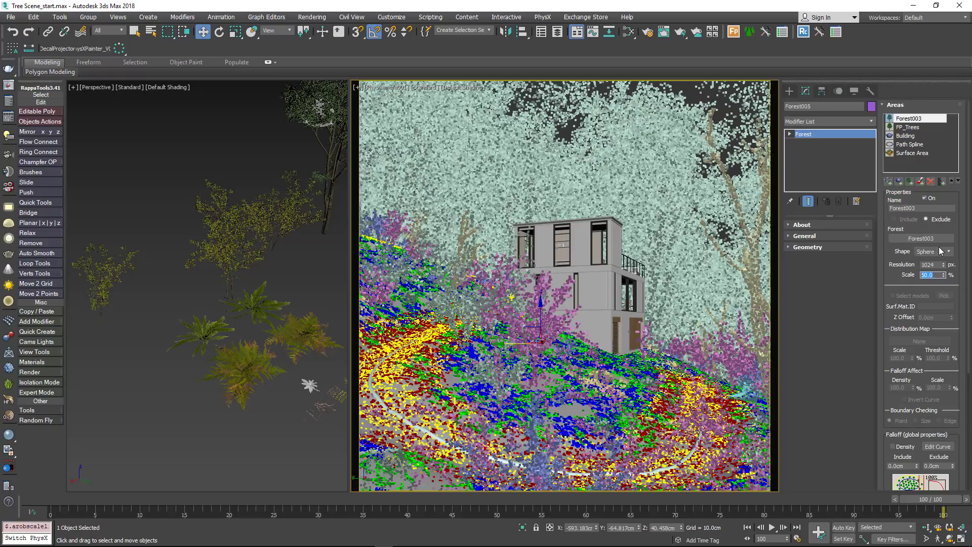
- Thin out the shrub scatter by increasing the density units of its distribution map
{"action": "left_click", "coordinate": [896, 106]}
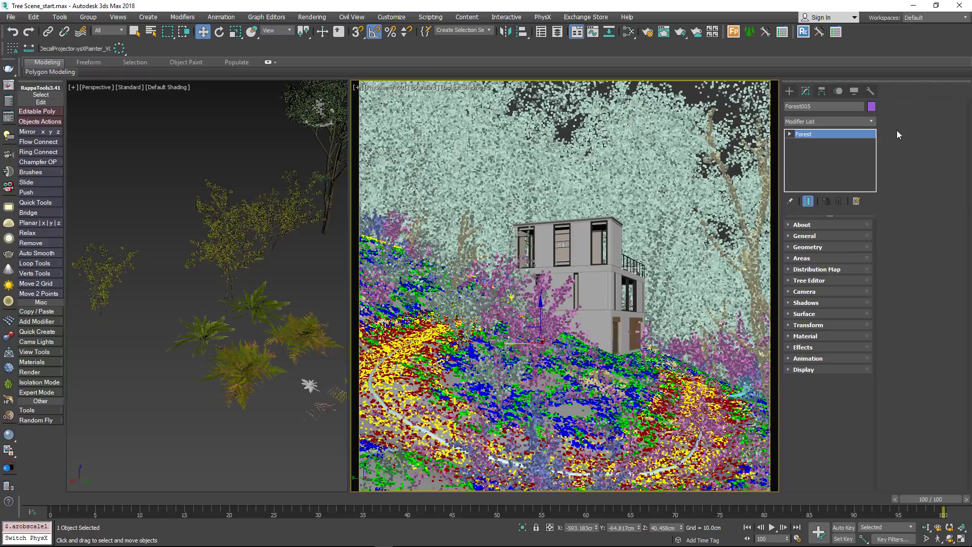
{"action": "left_click", "coordinate": [838, 272]}
{"action": "left_click_drag", "start_coordinate": [952, 273], "coordinate": [958, 258]}
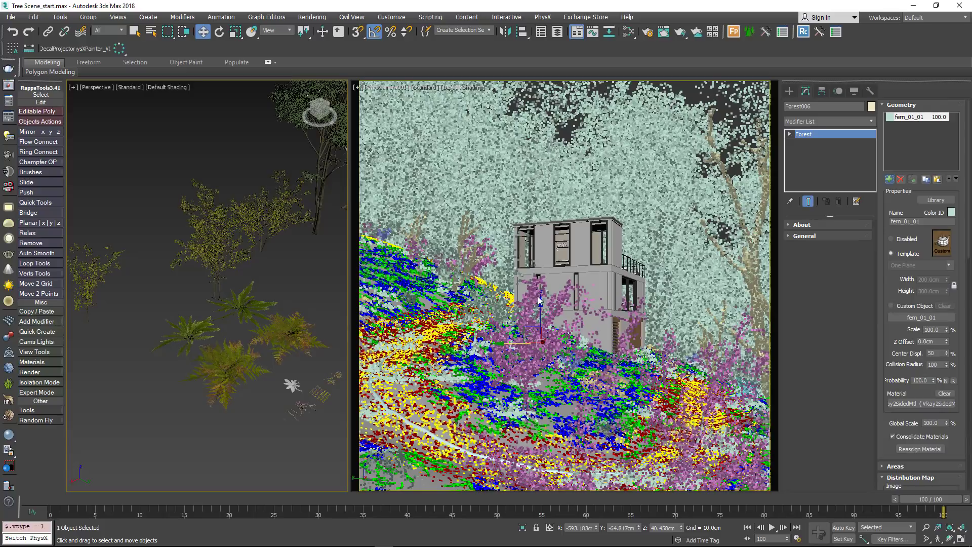
- Add the fern models fern_01_02, fern_02_01 and fern_02_02 as custom objects in the fern scatter's geometry list
{"action": "left_click", "coordinate": [220, 363]}
{"action": "left_click", "coordinate": [902, 307]}
{"action": "left_click", "coordinate": [911, 317]}
{"action": "left_click", "coordinate": [286, 335]}
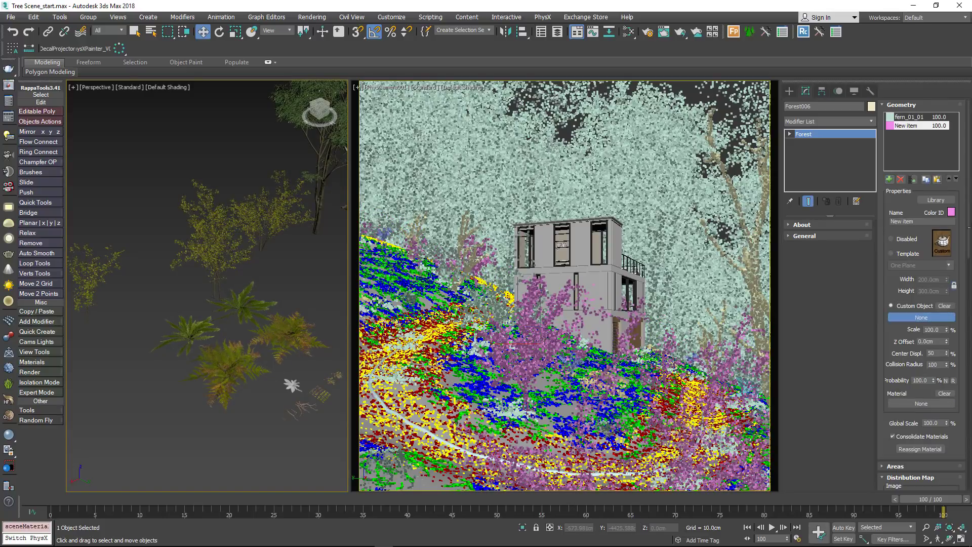
{"action": "left_click", "coordinate": [890, 180]}
{"action": "left_click", "coordinate": [891, 305]}
{"action": "left_click", "coordinate": [921, 317]}
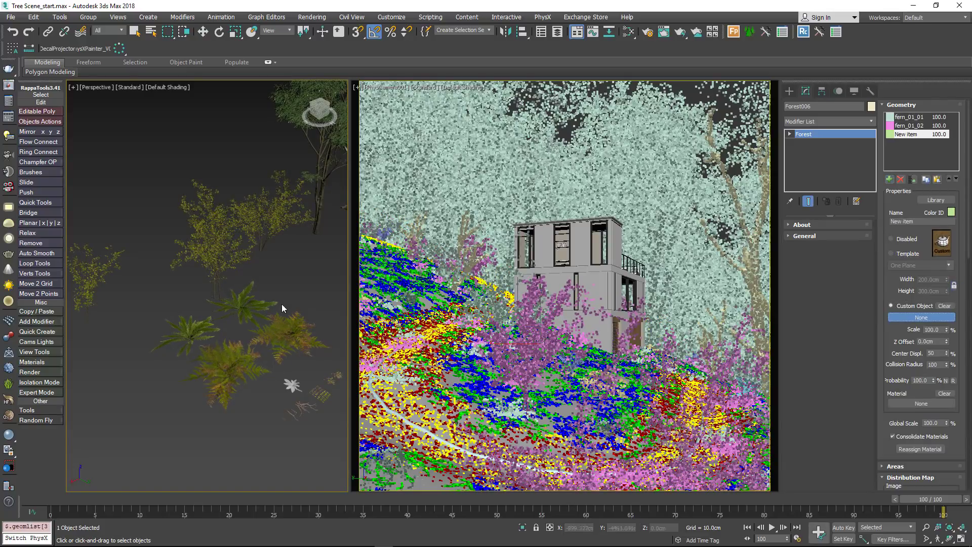
{"action": "left_click", "coordinate": [890, 179]}
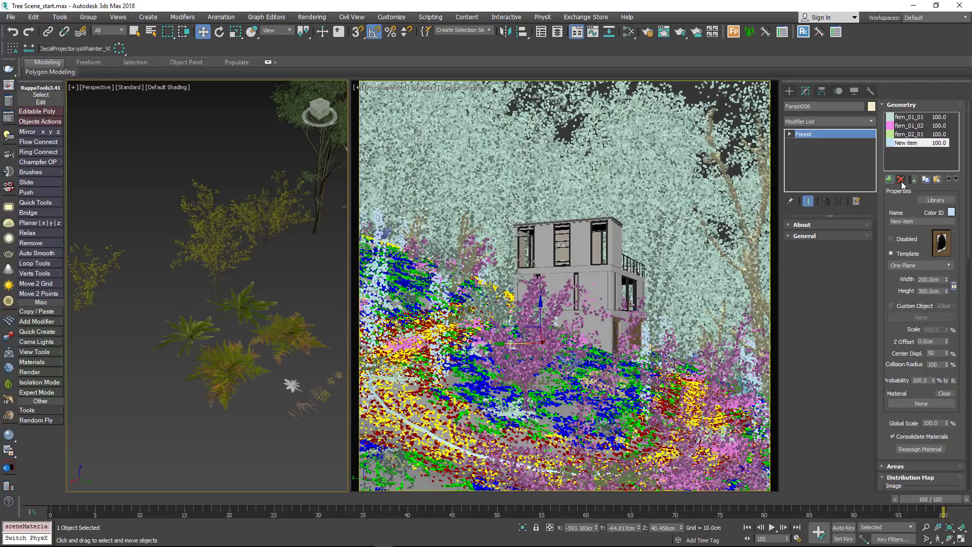
{"action": "left_click", "coordinate": [901, 306]}
{"action": "left_click", "coordinate": [911, 316]}
{"action": "left_click", "coordinate": [247, 310]}
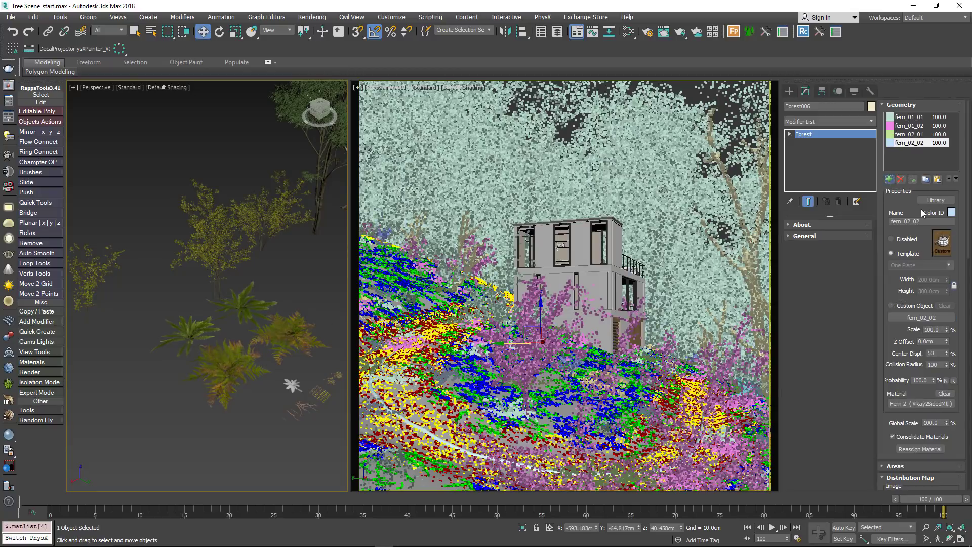
- Set the Color ID of both fern_02 models to yellow and of both fern_01 models to magenta
{"action": "left_click_drag", "start_coordinate": [910, 142], "coordinate": [910, 134]}
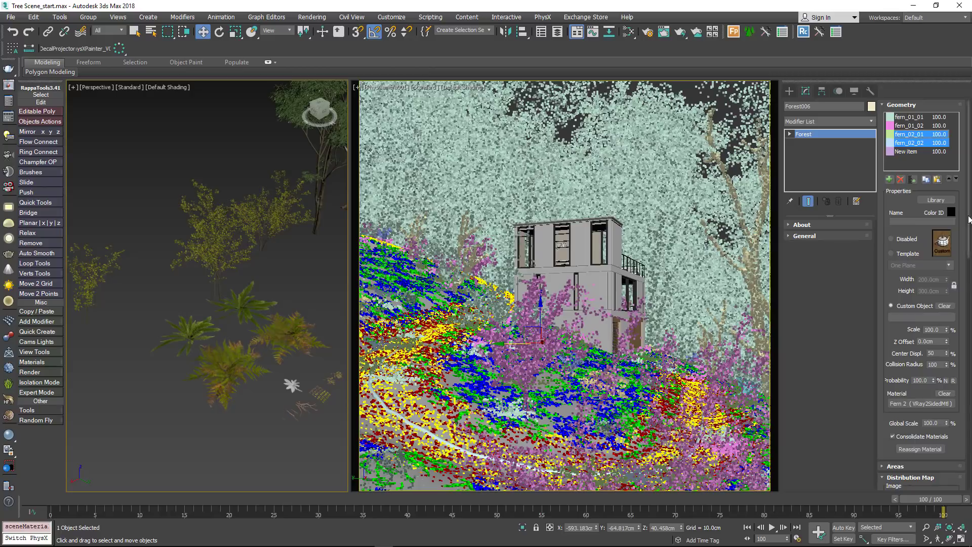
{"action": "left_click", "coordinate": [950, 213]}
{"action": "left_click_drag", "start_coordinate": [358, 69], "coordinate": [400, 69]}
{"action": "left_click_drag", "start_coordinate": [365, 79], "coordinate": [400, 79]}
{"action": "left_click", "coordinate": [374, 156]}
{"action": "left_click_drag", "start_coordinate": [911, 126], "coordinate": [911, 116]}
{"action": "left_click", "coordinate": [951, 212]}
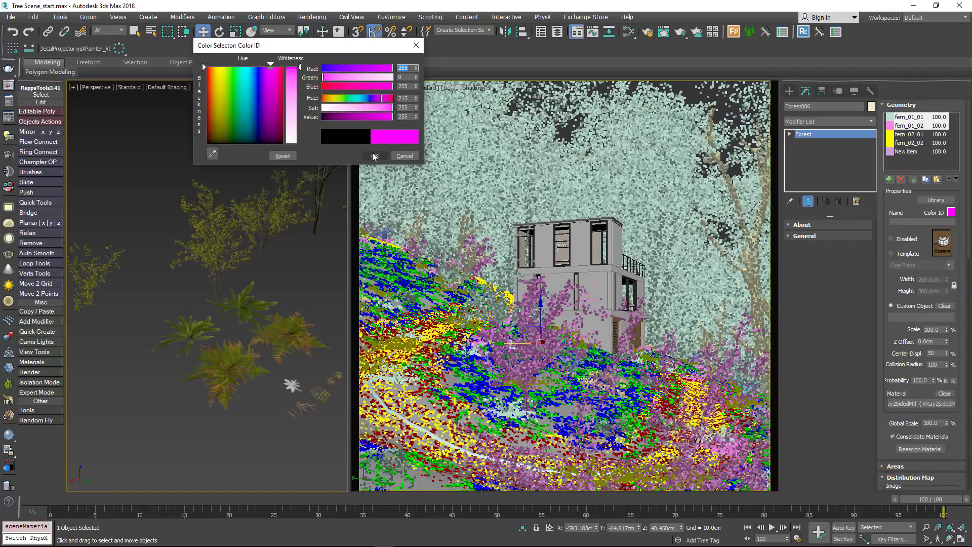
{"action": "left_click", "coordinate": [420, 165]}
- Set the empty geometry item of the fern scatter to Disabled with a probability of 35%
{"action": "left_click", "coordinate": [904, 152]}
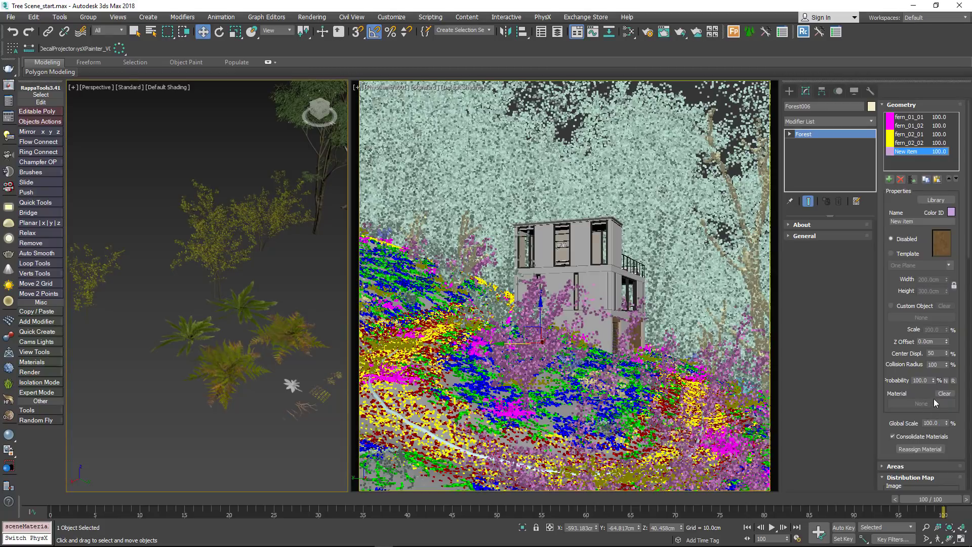
{"action": "double_click", "coordinate": [922, 380]}
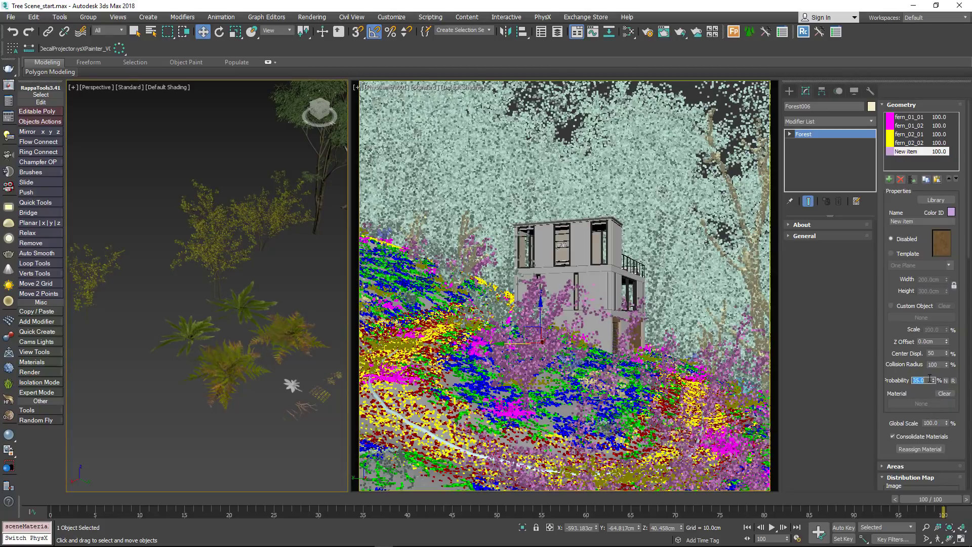
{"action": "left_click", "coordinate": [905, 104]}
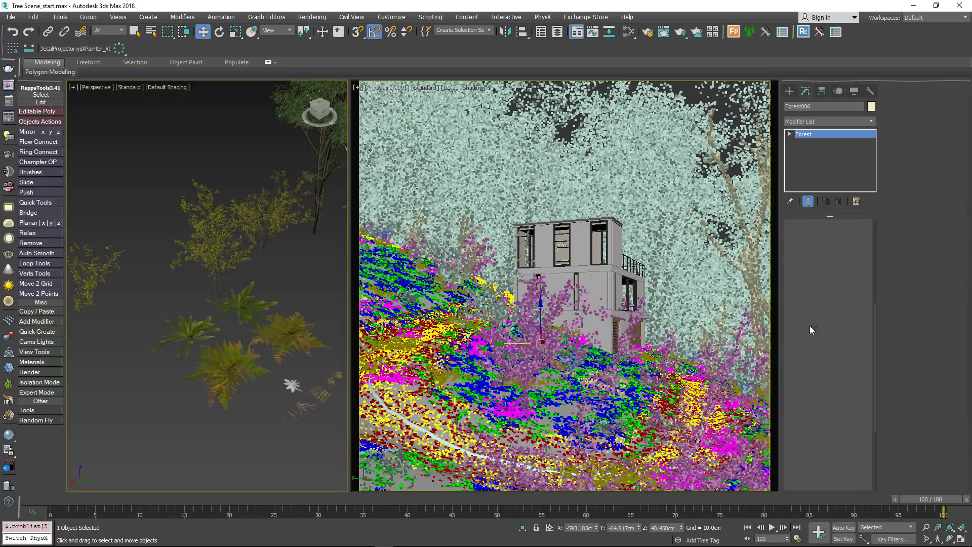
- Enable random translation, rotation and scale for the fern scatter, with scale ranging from 40 to 180%
{"action": "left_click", "coordinate": [808, 325]}
{"action": "left_click", "coordinate": [949, 124]}
{"action": "left_click", "coordinate": [942, 245]}
{"action": "left_click", "coordinate": [943, 374]}
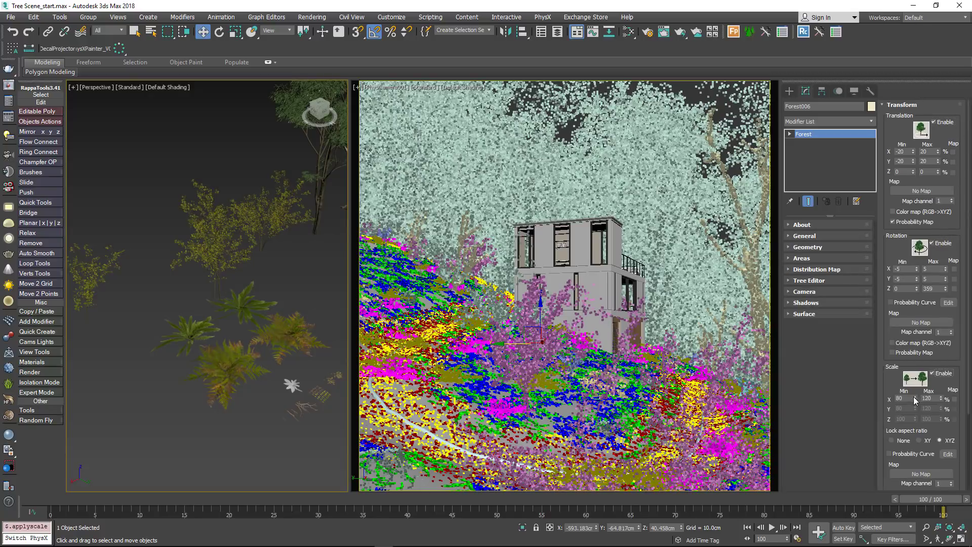
{"action": "key", "text": "Tab"}
{"action": "type", "text": "1"}
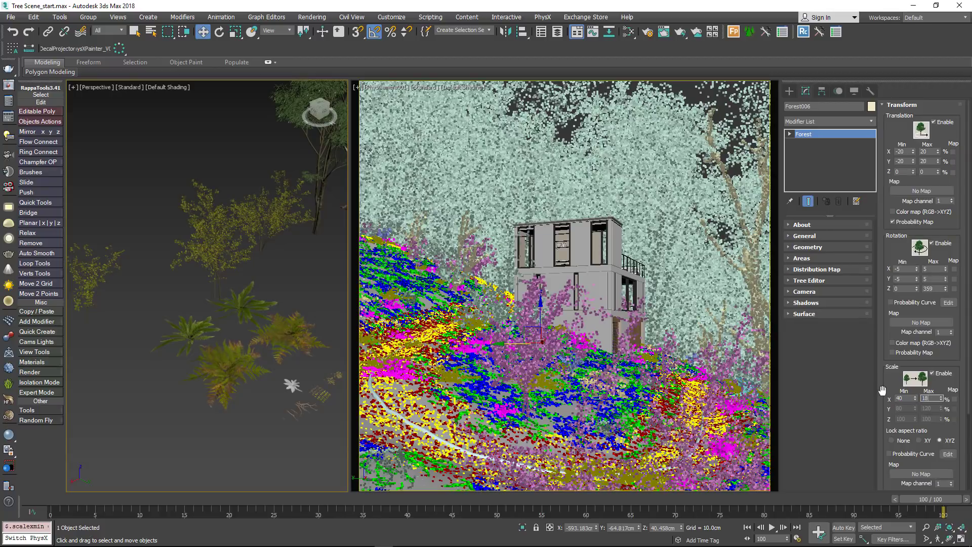
{"action": "type", "text": "80"}
{"action": "key", "text": "Return"}
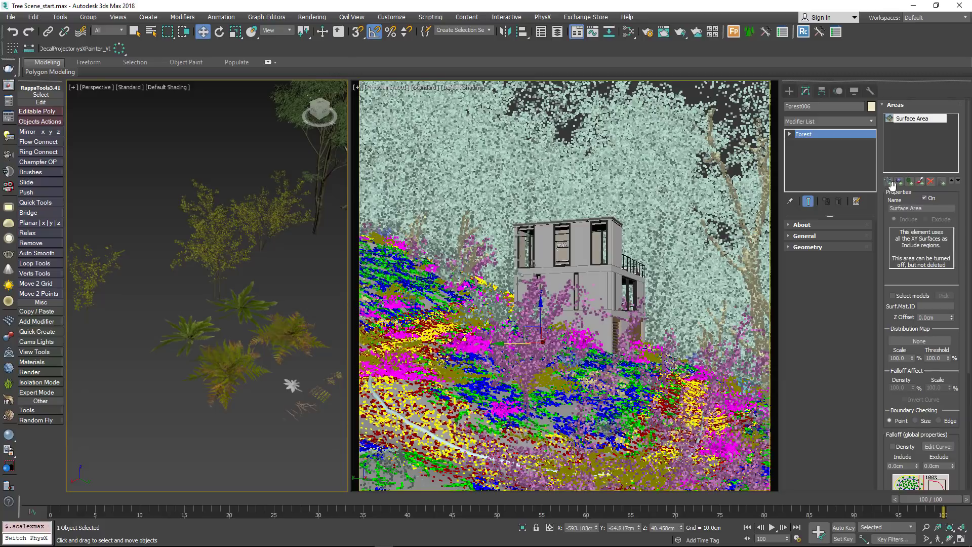
- Exclude the Path Spline, Building, FP_Trees and 6 FP_Props areas from the fern scatter and name it FP_Ferns
{"action": "key", "text": "Return"}
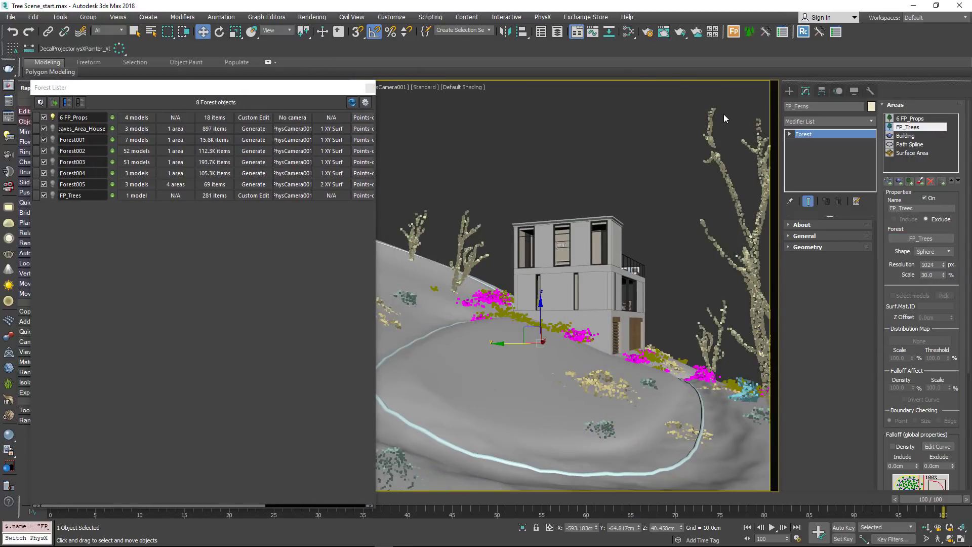
- Refresh the Forest Lister, show FP_Trees, and set the thickness of the ferns' Path Spline exclusion to 180 cm
{"action": "left_click", "coordinate": [352, 102]}
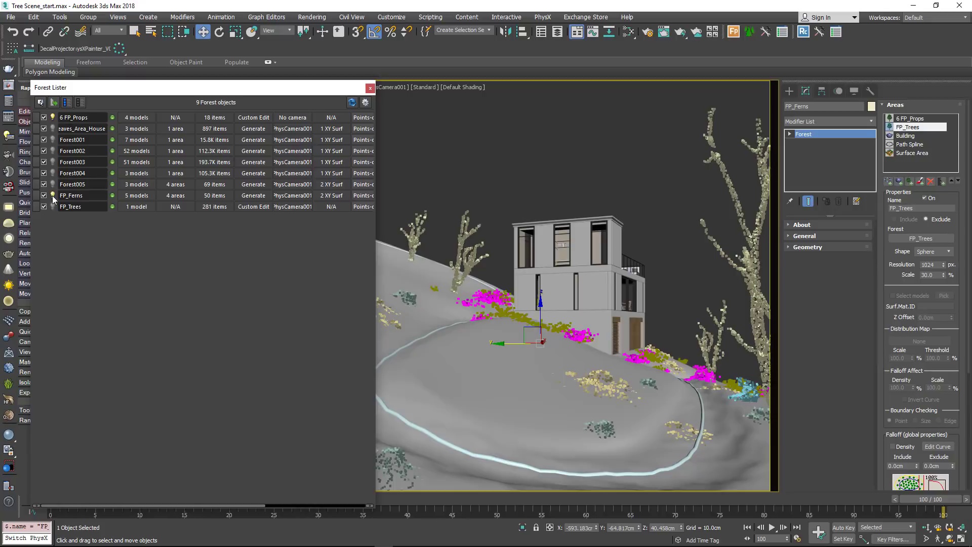
{"action": "left_click", "coordinate": [53, 205]}
{"action": "left_click", "coordinate": [909, 144]}
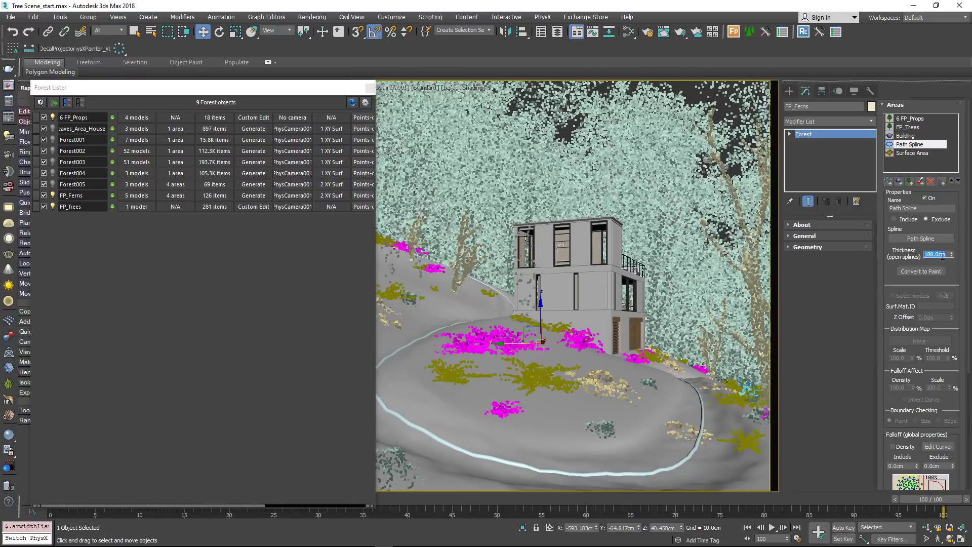
- Show all Forest objects and set the fern scatter's distribution density to 1500 cm in X
{"action": "left_click", "coordinate": [371, 89]}
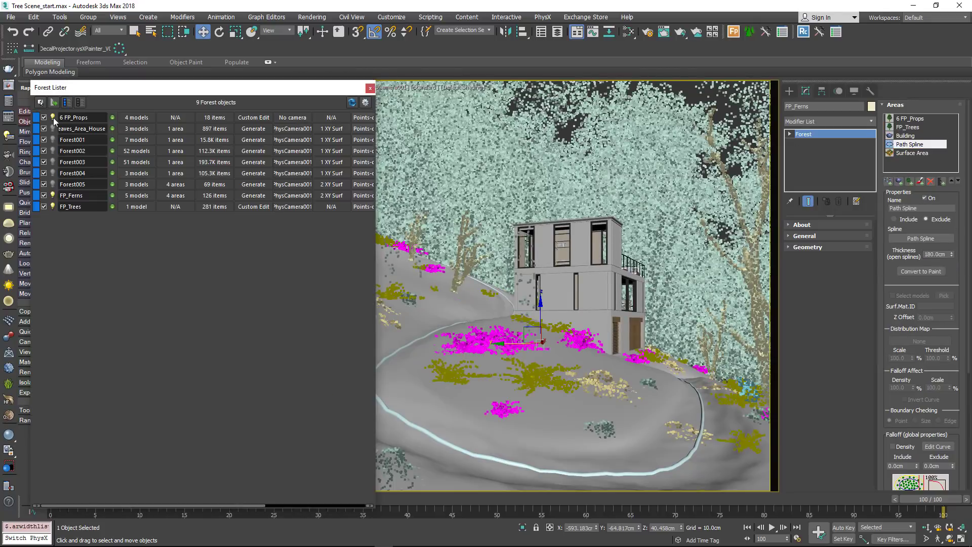
{"action": "left_click", "coordinate": [817, 269]}
{"action": "left_click_drag", "start_coordinate": [952, 273], "coordinate": [952, 304]}
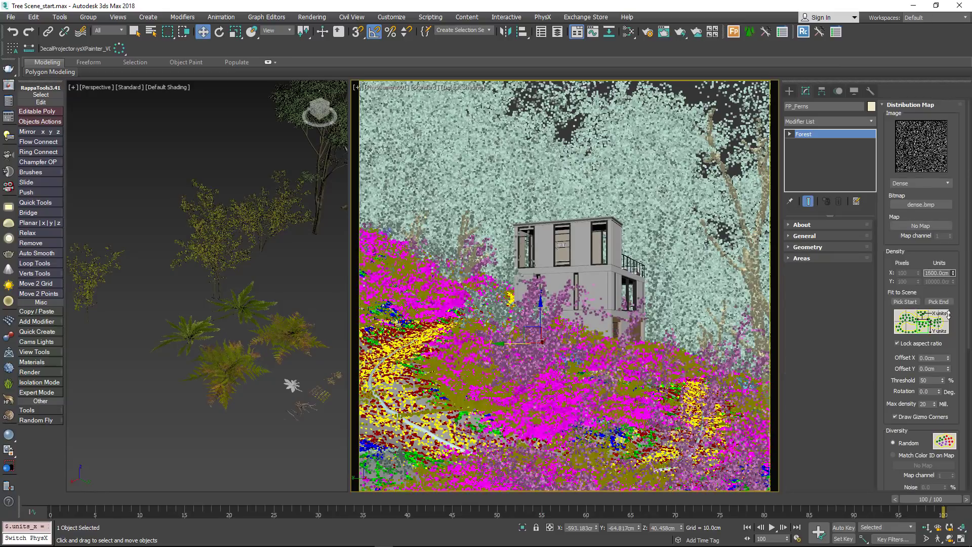
{"action": "scroll", "coordinate": [916, 412], "scroll_direction": "down", "scroll_amount": 5}
{"action": "left_click", "coordinate": [899, 405]}
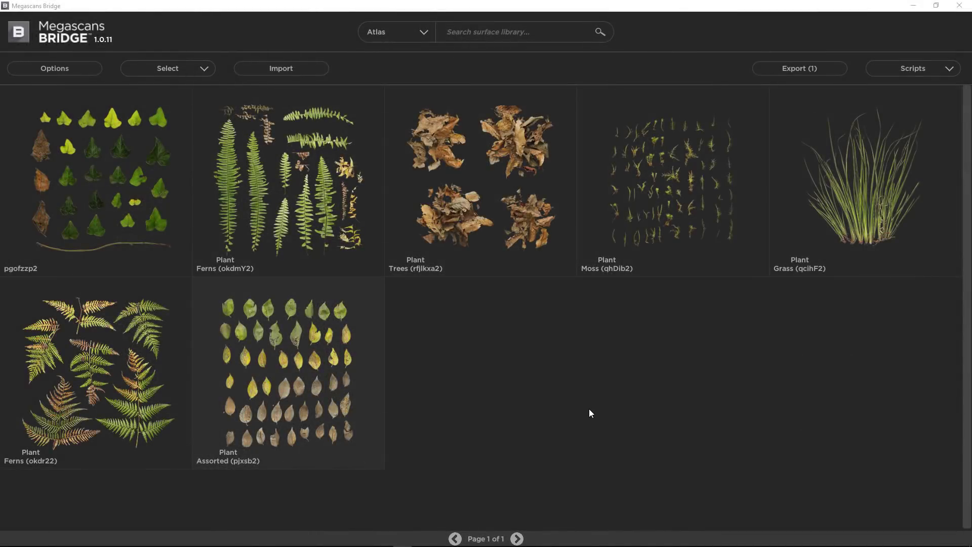
- Switch to Megascans Bridge, filter the library to 3d plant assets and open the available export scripts
{"action": "left_click", "coordinate": [415, 30]}
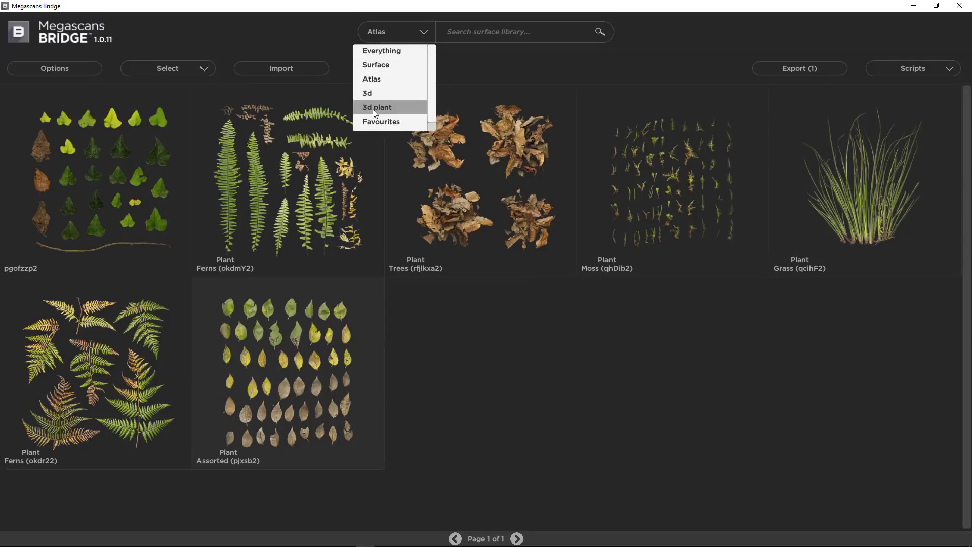
{"action": "left_click", "coordinate": [386, 109]}
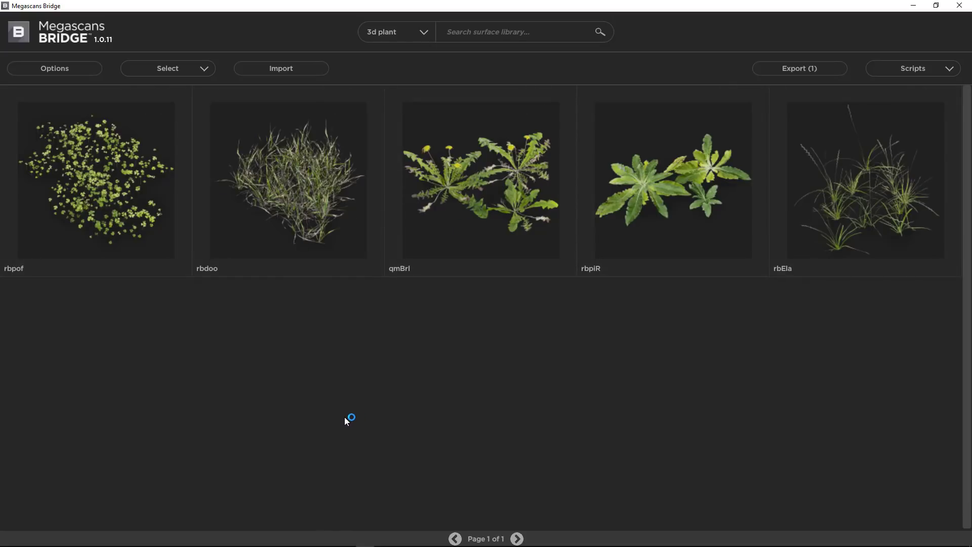
{"action": "mouse_move", "coordinate": [843, 219]}
{"action": "left_click", "coordinate": [951, 71]}
{"action": "mouse_move", "coordinate": [904, 107]}
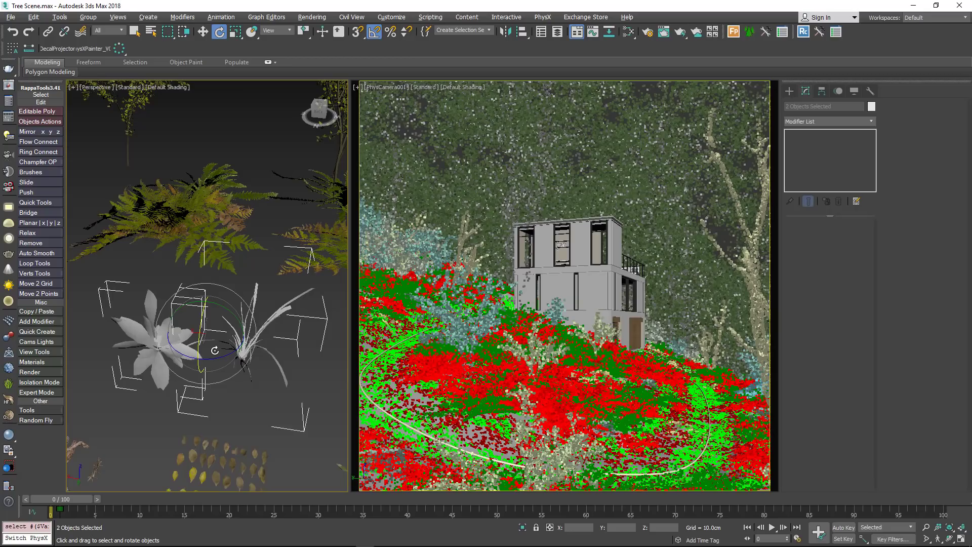
- Rotate the two imported plant models -90 degrees about X and reset their transforms with Reset XForm
{"action": "left_click_drag", "start_coordinate": [198, 330], "coordinate": [254, 354]}
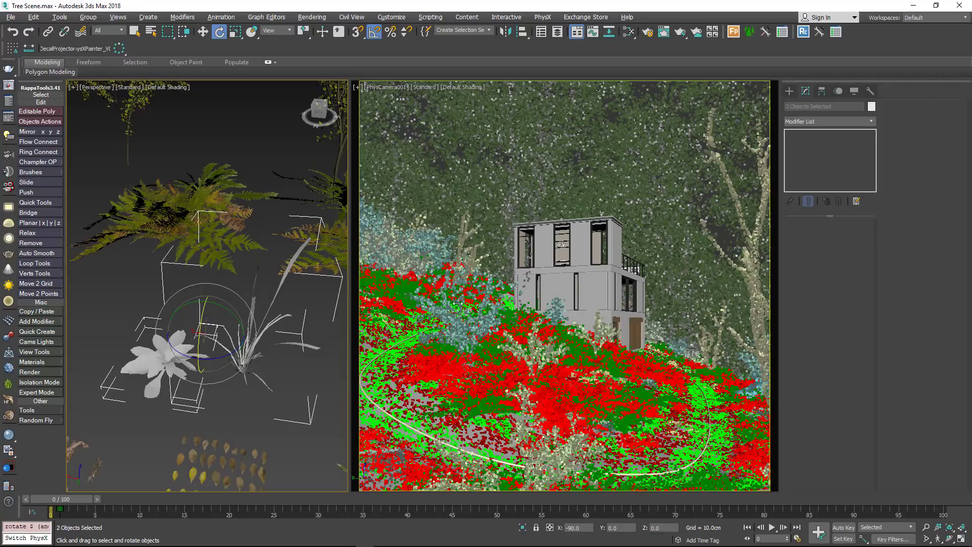
{"action": "left_click", "coordinate": [869, 91]}
{"action": "left_click", "coordinate": [826, 216]}
{"action": "left_click", "coordinate": [821, 277]}
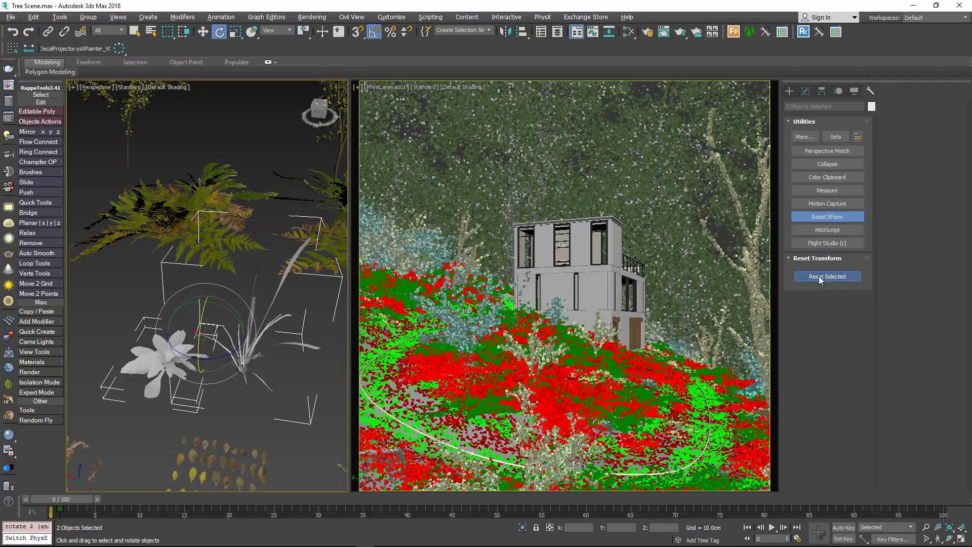
- Hide all existing Forest objects and create a new Forest Pro object on the terrain
{"action": "left_click", "coordinate": [781, 33]}
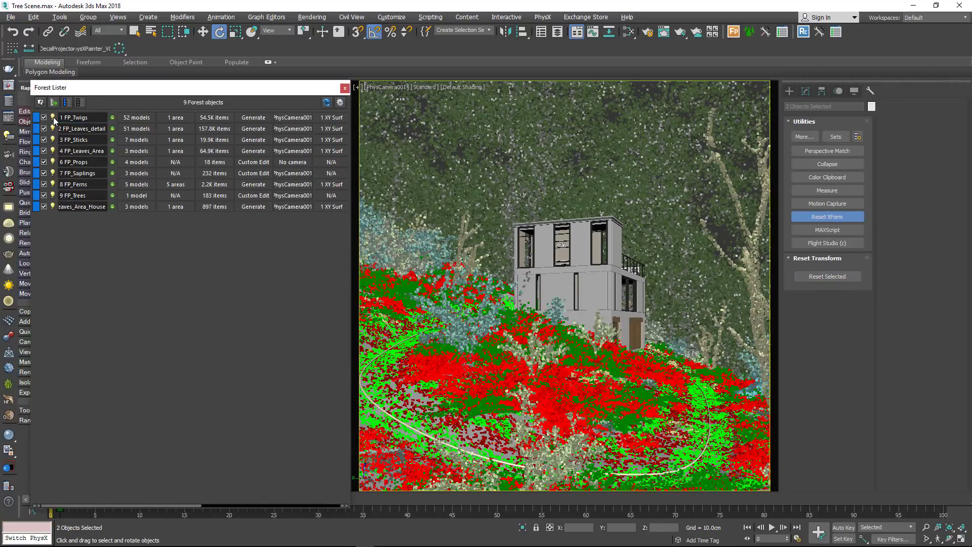
{"action": "left_click", "coordinate": [53, 117]}
{"action": "left_click", "coordinate": [344, 87]}
{"action": "left_click", "coordinate": [789, 92]}
{"action": "left_click", "coordinate": [808, 152]}
{"action": "left_click", "coordinate": [658, 374]}
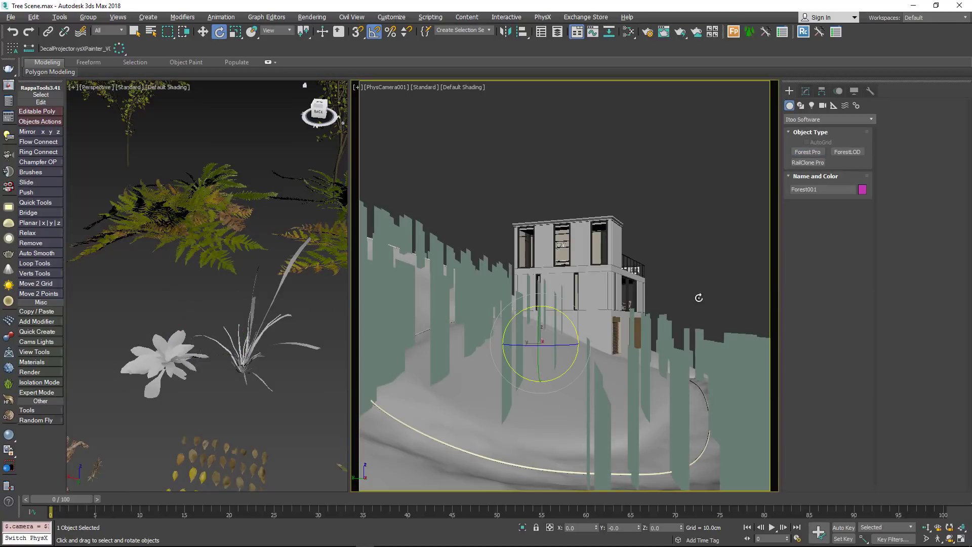
- Assign the grass-like plant and the broad-leaved plant as two custom object geometry items of the new scatter
{"action": "left_click", "coordinate": [805, 91]}
{"action": "left_click", "coordinate": [911, 306]}
{"action": "left_click", "coordinate": [921, 316]}
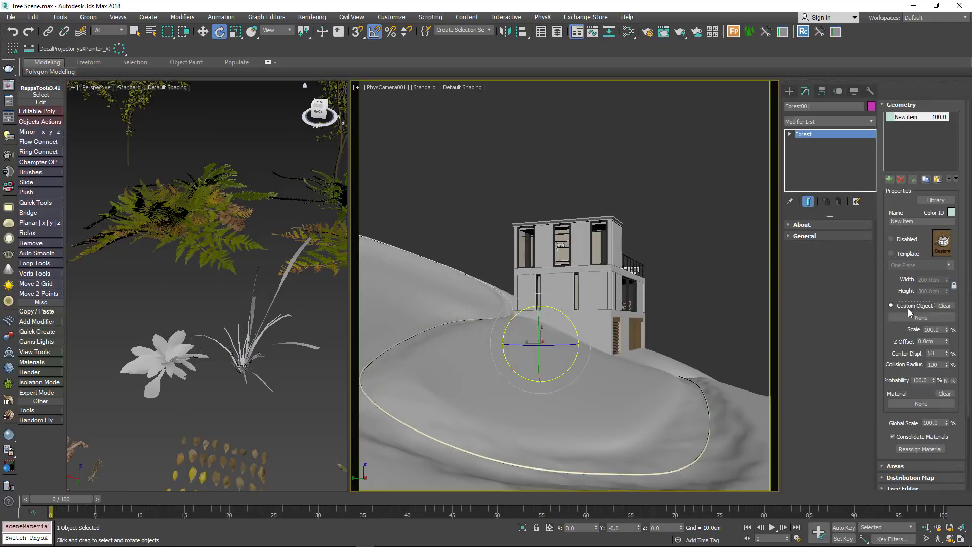
{"action": "left_click", "coordinate": [258, 358]}
{"action": "left_click", "coordinate": [889, 180]}
{"action": "left_click", "coordinate": [903, 307]}
{"action": "left_click", "coordinate": [917, 317]}
{"action": "left_click", "coordinate": [187, 365]}
- Enable random translation, rotation and scale for the new plant scatter, with scale ranging from 50 to 80%
{"action": "left_click", "coordinate": [904, 106]}
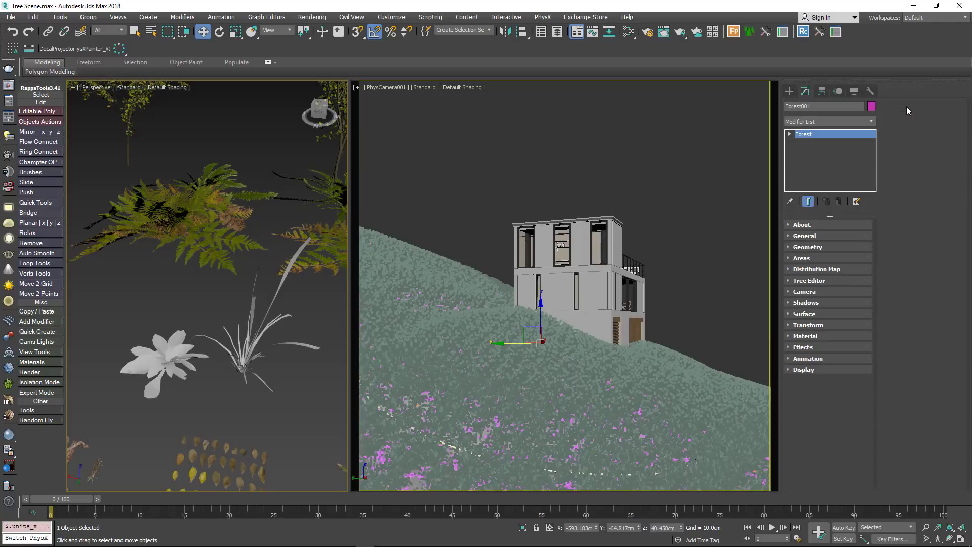
{"action": "left_click", "coordinate": [860, 324]}
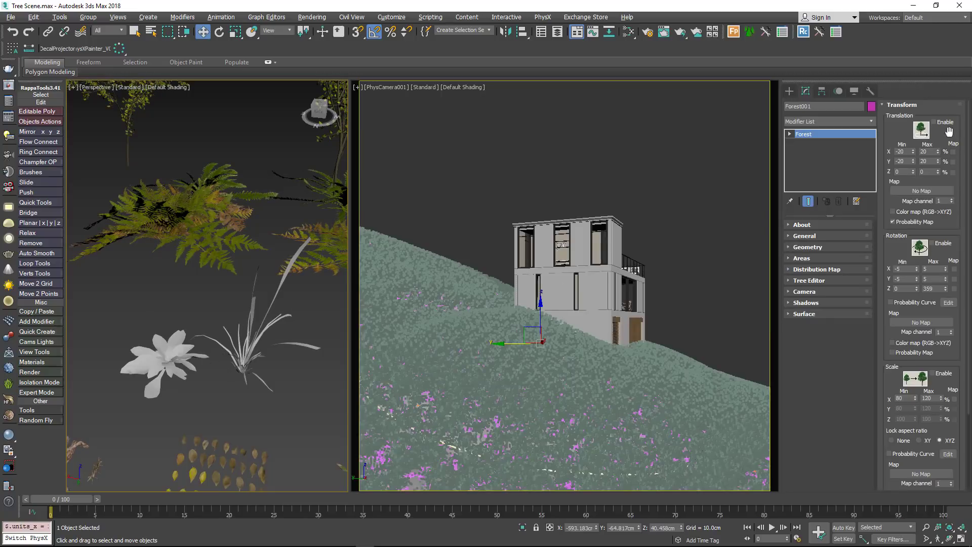
{"action": "left_click", "coordinate": [940, 244]}
{"action": "left_click", "coordinate": [941, 373]}
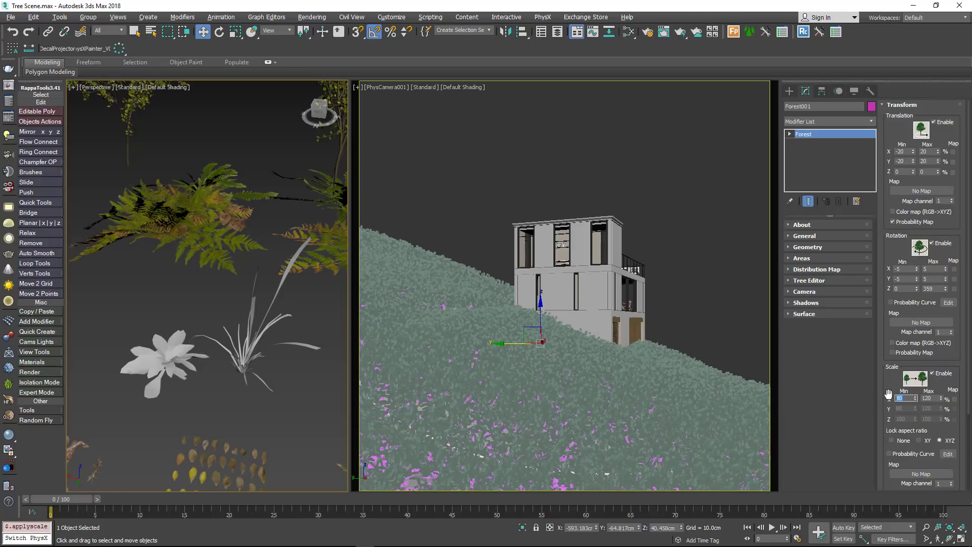
{"action": "key", "text": "Tab"}
{"action": "type", "text": "80"}
{"action": "key", "text": "Return"}
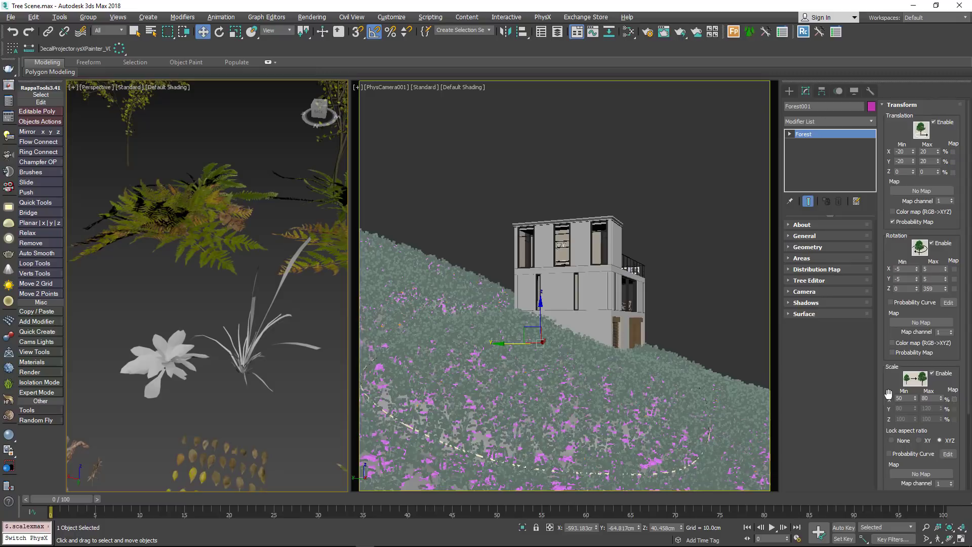
- Turn off the scatter's Surface Area and add the path spline as an include area
{"action": "left_click", "coordinate": [900, 105]}
{"action": "left_click", "coordinate": [821, 258]}
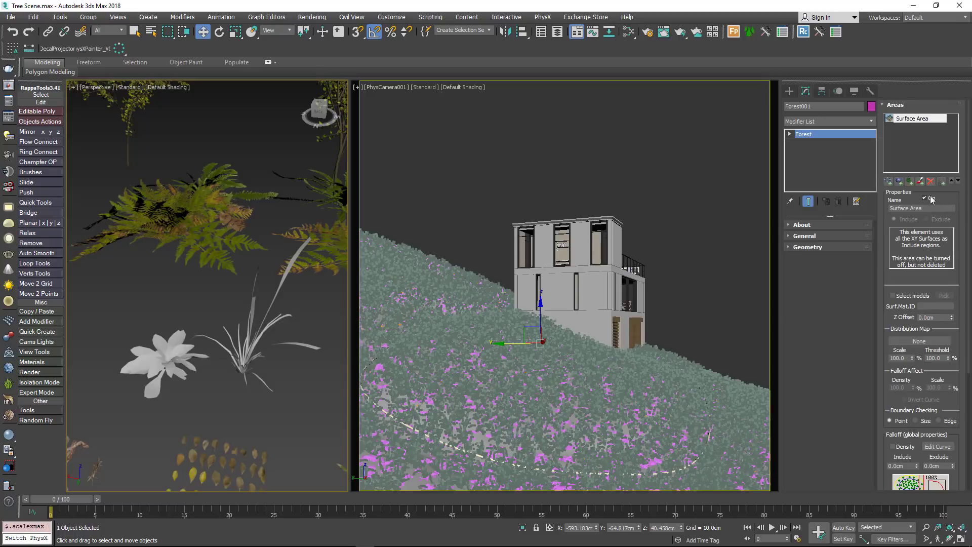
{"action": "left_click", "coordinate": [930, 198]}
{"action": "left_click", "coordinate": [888, 181]}
{"action": "left_click", "coordinate": [566, 473]}
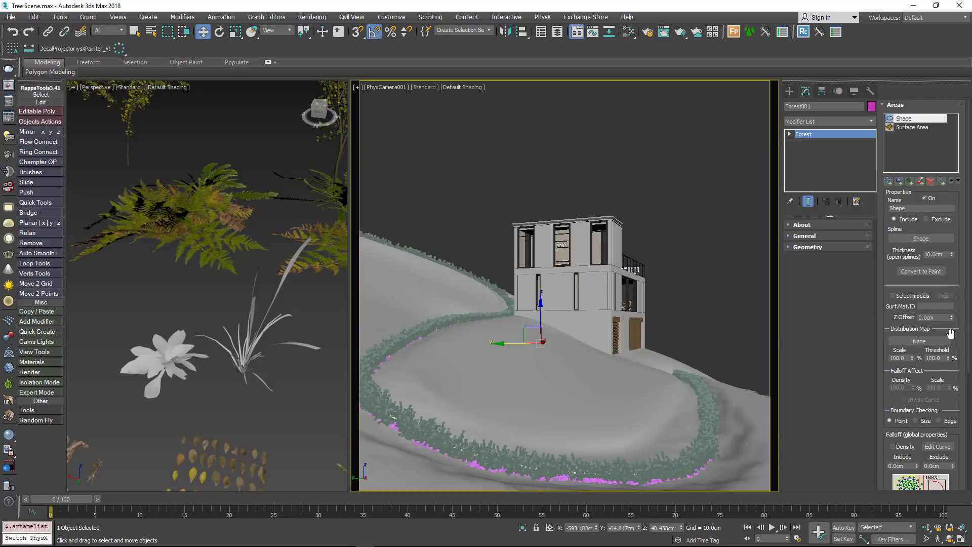
- Set the thickness of the path spline's include area to 180 cm
{"action": "left_click_drag", "start_coordinate": [951, 254], "coordinate": [948, 145]}
{"action": "left_click_drag", "start_coordinate": [945, 254], "coordinate": [919, 255]}
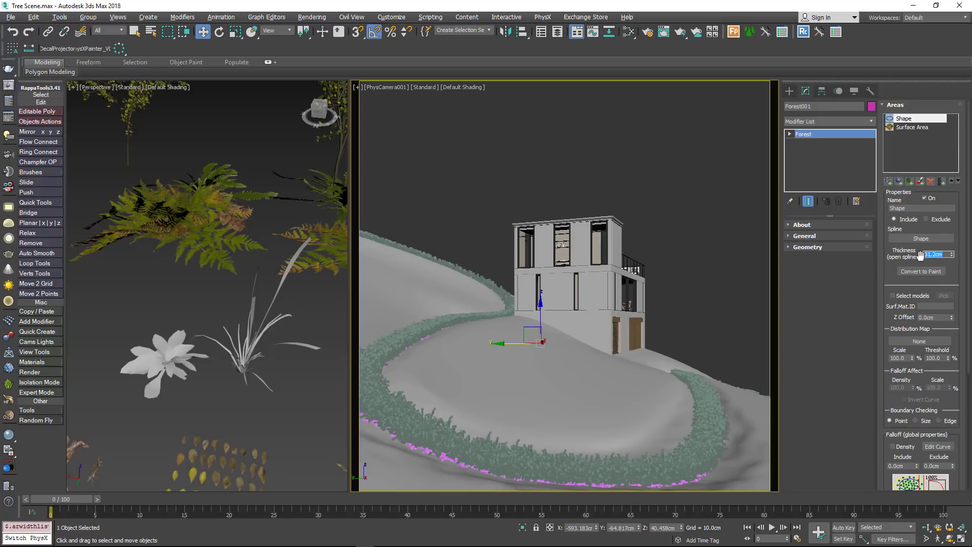
{"action": "type", "text": "180"}
{"action": "key", "text": "Return"}
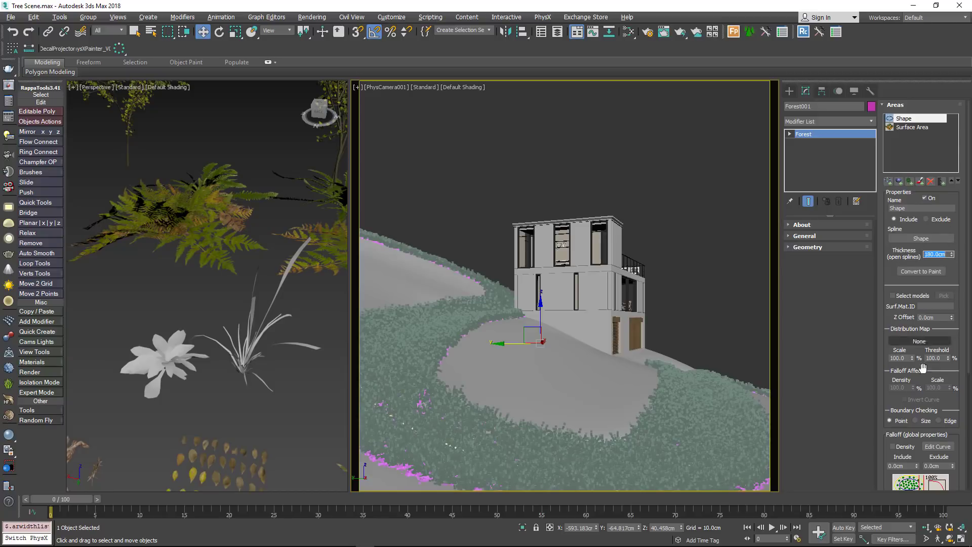
- Keep boundary checking on Point and enable density falloff with an include distance of 180 cm
{"action": "left_click", "coordinate": [889, 421]}
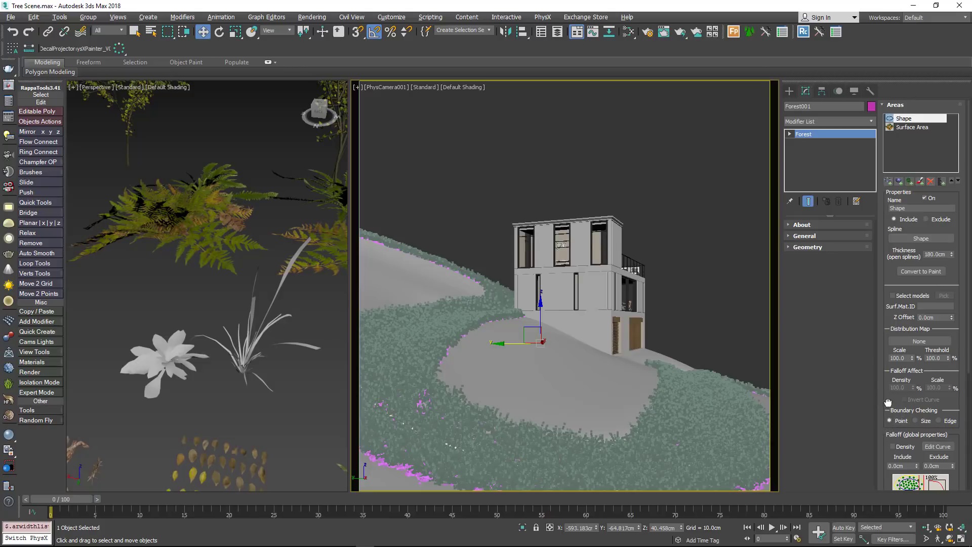
{"action": "left_click_drag", "start_coordinate": [887, 405], "coordinate": [887, 358]}
{"action": "left_click", "coordinate": [893, 400]}
{"action": "left_click_drag", "start_coordinate": [911, 419], "coordinate": [883, 418]}
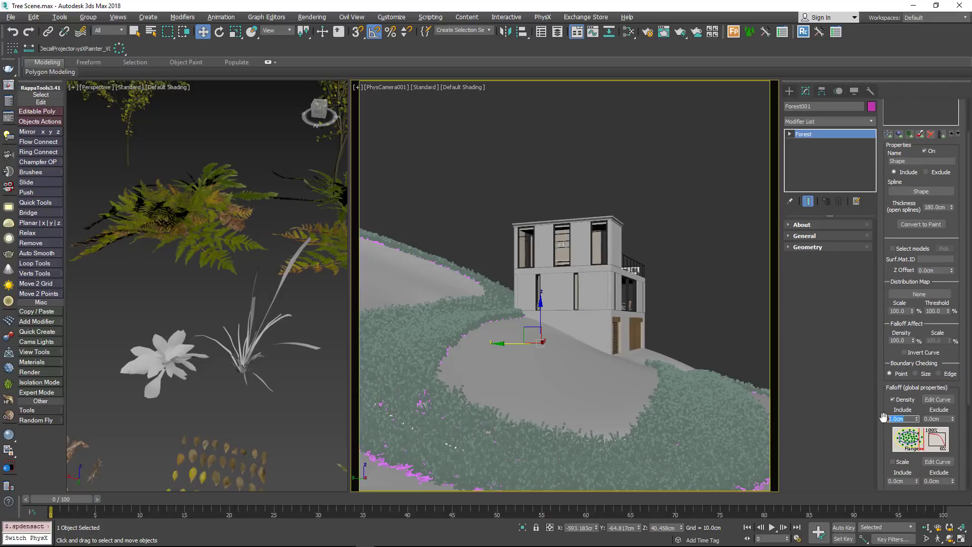
{"action": "type", "text": "180"}
{"action": "key", "text": "Return"}
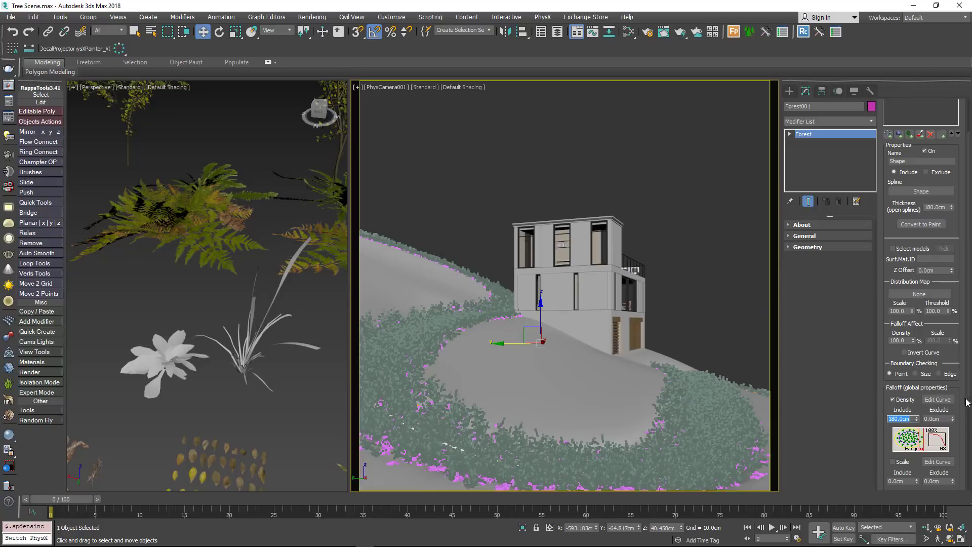
- Open the area density falloff curve, raise its end point and insert two points in its far half
{"action": "left_click", "coordinate": [943, 401]}
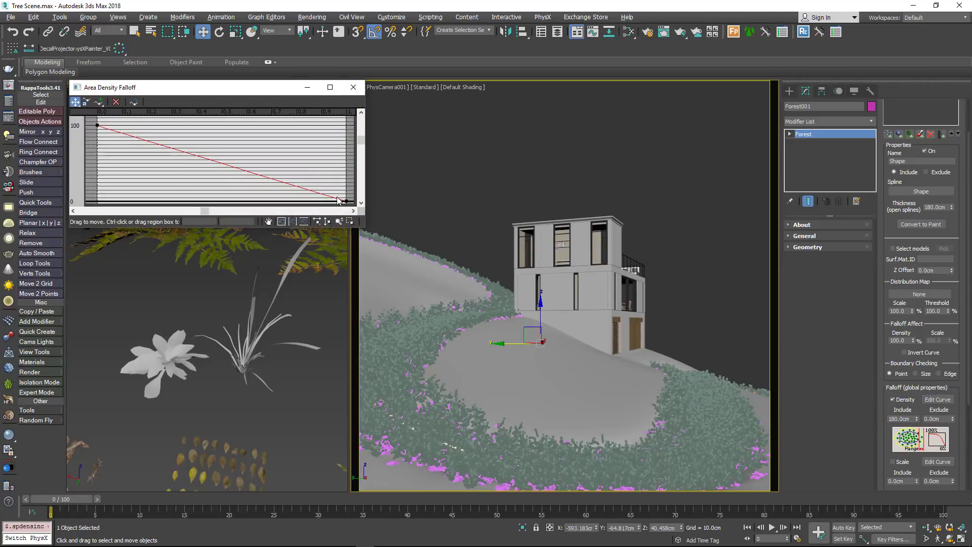
{"action": "left_click_drag", "start_coordinate": [344, 200], "coordinate": [336, 178]}
{"action": "left_click", "coordinate": [98, 102]}
{"action": "left_click", "coordinate": [269, 125]}
{"action": "left_click", "coordinate": [294, 126]}
{"action": "left_click", "coordinate": [76, 101]}
- Smooth the first inserted density curve point, lower it near the middle and drop the curve's start near zero
{"action": "left_click_drag", "start_coordinate": [269, 125], "coordinate": [245, 140]}
{"action": "right_click", "coordinate": [245, 141]}
{"action": "left_click", "coordinate": [269, 168]}
{"action": "left_click_drag", "start_coordinate": [87, 125], "coordinate": [87, 198]}
{"action": "left_click_drag", "start_coordinate": [244, 141], "coordinate": [215, 171]}
{"action": "left_click_drag", "start_coordinate": [87, 199], "coordinate": [86, 194]}
- Smooth the second density curve point, place the peak at about 0.79 and 100, and lower the end to about 12.7
{"action": "right_click", "coordinate": [294, 125]}
{"action": "left_click", "coordinate": [318, 154]}
{"action": "left_click_drag", "start_coordinate": [308, 127], "coordinate": [336, 130]}
{"action": "left_click_drag", "start_coordinate": [293, 126], "coordinate": [284, 125]}
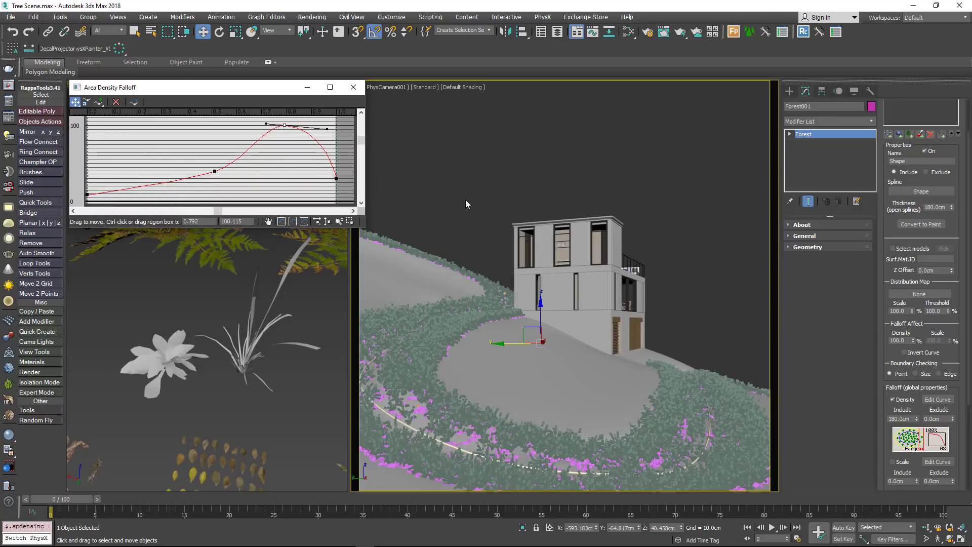
{"action": "left_click_drag", "start_coordinate": [336, 179], "coordinate": [336, 191]}
- Enable scale falloff for the plant scatter's areas with an include distance of 180 cm
{"action": "left_click_drag", "start_coordinate": [883, 450], "coordinate": [863, 284]}
{"action": "left_click", "coordinate": [899, 338]}
{"action": "double_click", "coordinate": [896, 356]}
{"action": "type", "text": "180"}
{"action": "key", "text": "Return"}
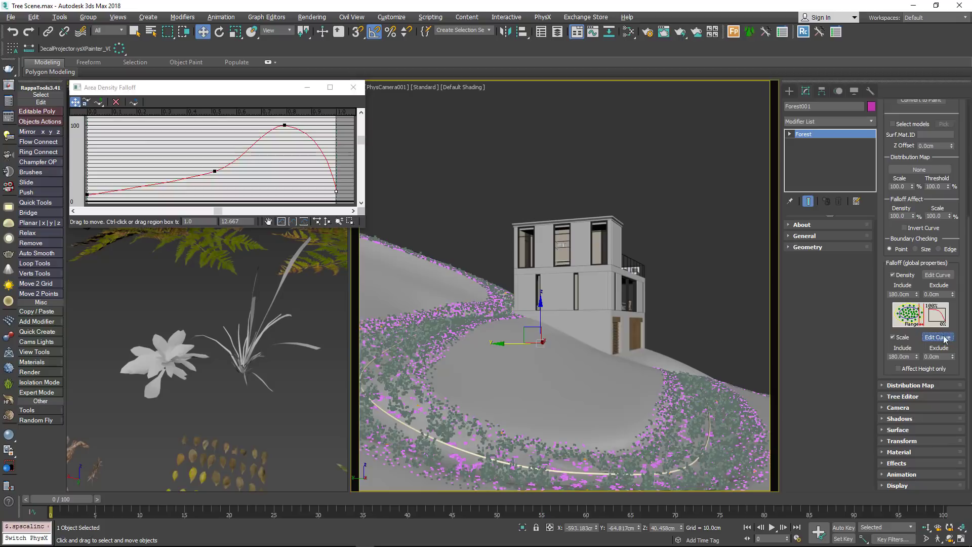
- Insert a point in the area scale falloff curve, lower the curve's start and raise its far half
{"action": "left_click", "coordinate": [945, 337]}
{"action": "mouse_move", "coordinate": [348, 201]}
{"action": "left_mouse_down"}
{"action": "mouse_move", "coordinate": [347, 121]}
{"action": "mouse_move", "coordinate": [347, 182]}
{"action": "left_mouse_up"}
{"action": "left_click", "coordinate": [99, 102]}
{"action": "left_click", "coordinate": [263, 163]}
{"action": "left_click_drag", "start_coordinate": [96, 123], "coordinate": [96, 186]}
{"action": "left_click_drag", "start_coordinate": [263, 163], "coordinate": [342, 132]}
- Smooth the inserted and start points of the scale falloff curve, adjust the start's tangent, and close the curve editors
{"action": "right_click", "coordinate": [271, 131]}
{"action": "left_click", "coordinate": [298, 135]}
{"action": "right_click", "coordinate": [98, 186]}
{"action": "left_click", "coordinate": [124, 215]}
{"action": "left_click_drag", "start_coordinate": [136, 169], "coordinate": [147, 158]}
{"action": "left_click", "coordinate": [98, 190]}
{"action": "left_click_drag", "start_coordinate": [97, 186], "coordinate": [98, 194]}
{"action": "left_click_drag", "start_coordinate": [146, 166], "coordinate": [191, 172]}
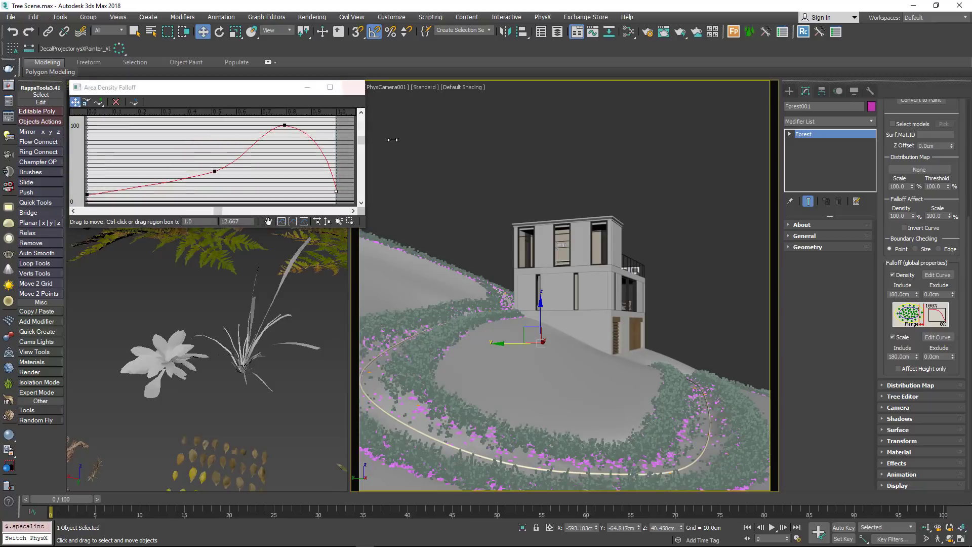
{"action": "left_click", "coordinate": [353, 87]}
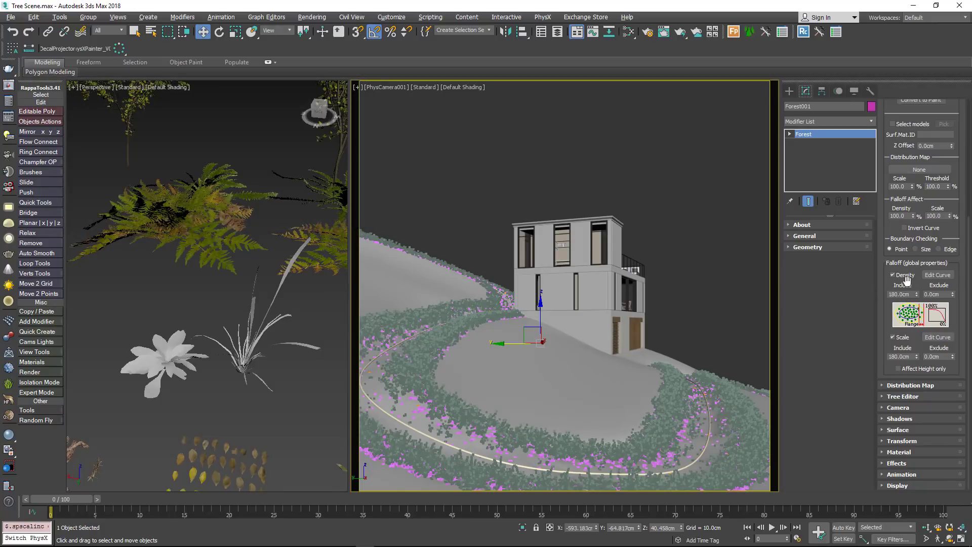
- Refresh the Forest Lister and hide the new plant scatter Forest001
{"action": "left_click", "coordinate": [781, 32]}
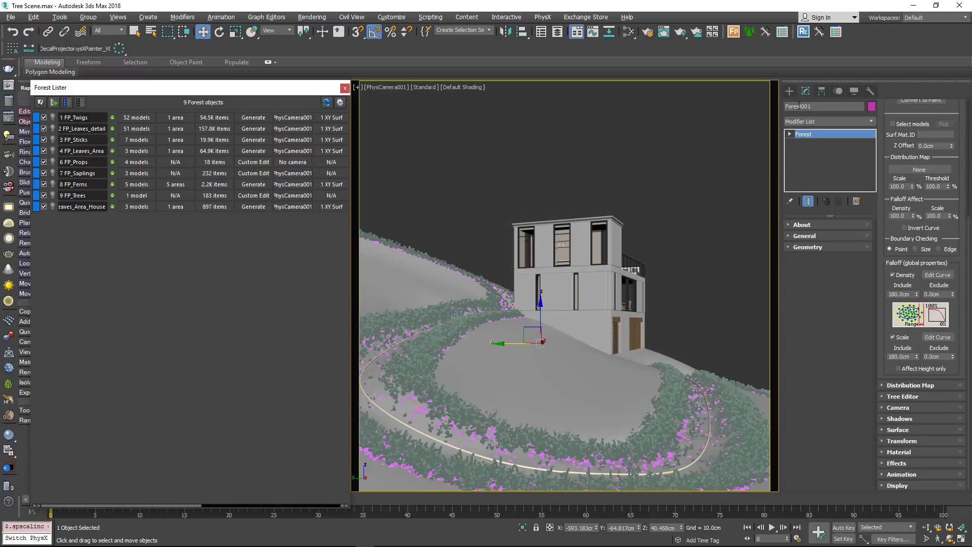
{"action": "left_click", "coordinate": [327, 102]}
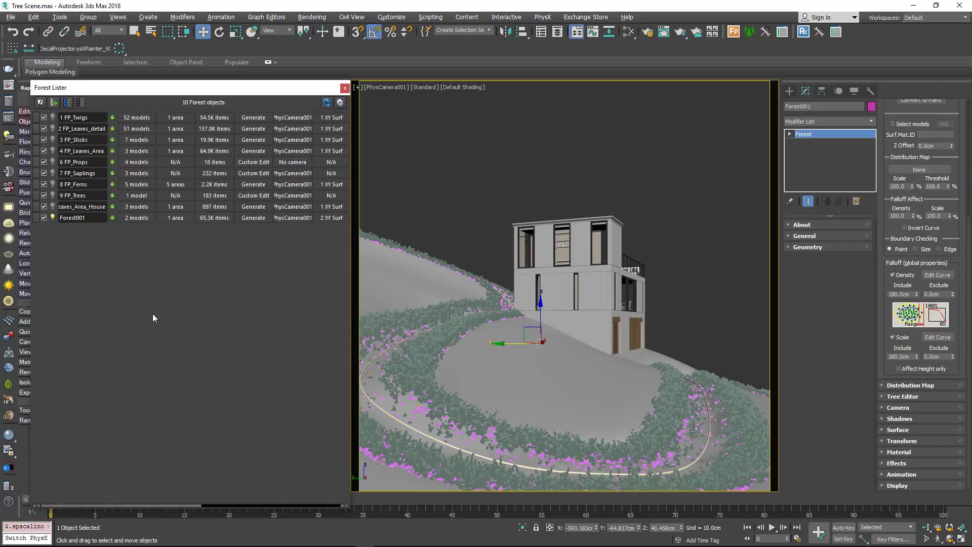
{"action": "left_click", "coordinate": [52, 218]}
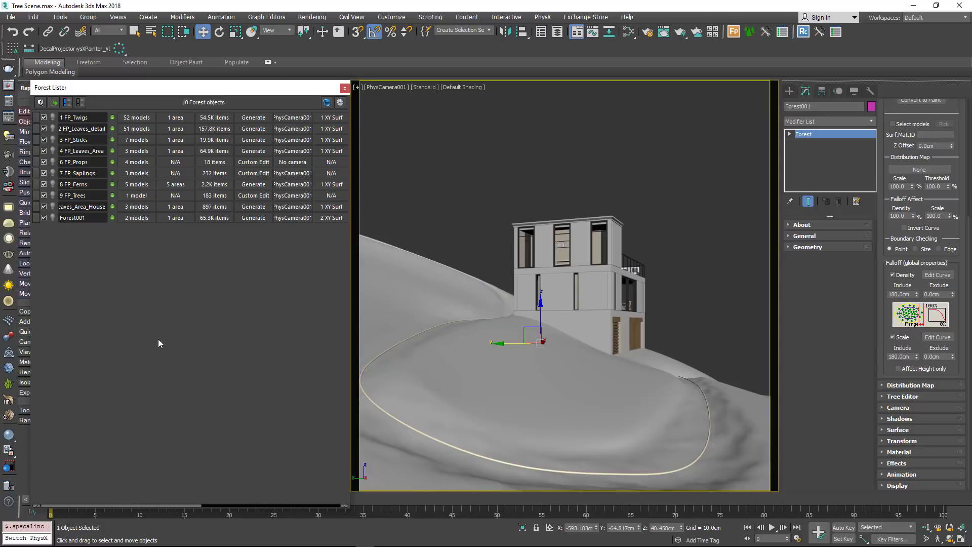
- Show the 1 FP_Twigs, 2 FP_Leaves_detail, 3 FP_Sticks and 4 FP_Leaves_Area scatters
{"action": "left_click", "coordinate": [82, 128]}
{"action": "left_click", "coordinate": [53, 117]}
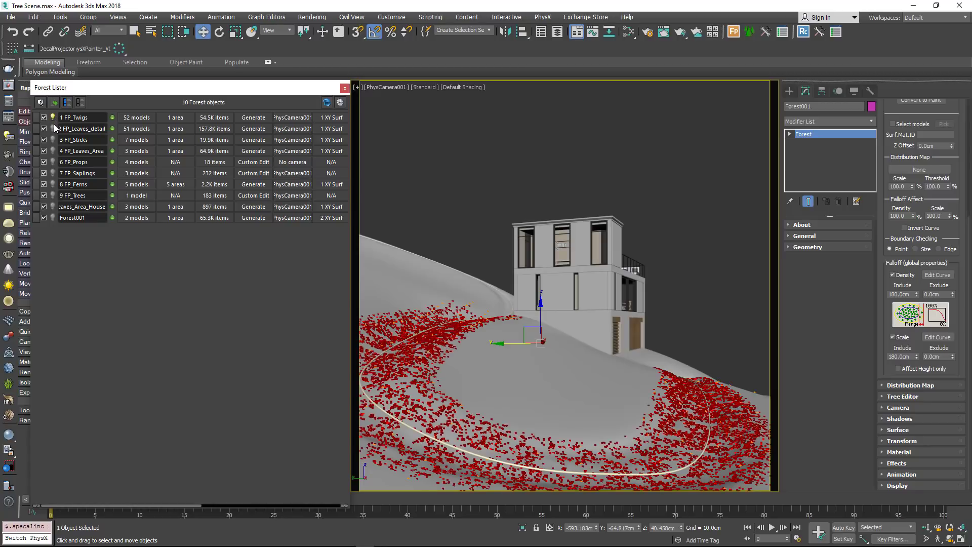
{"action": "left_click", "coordinate": [53, 127]}
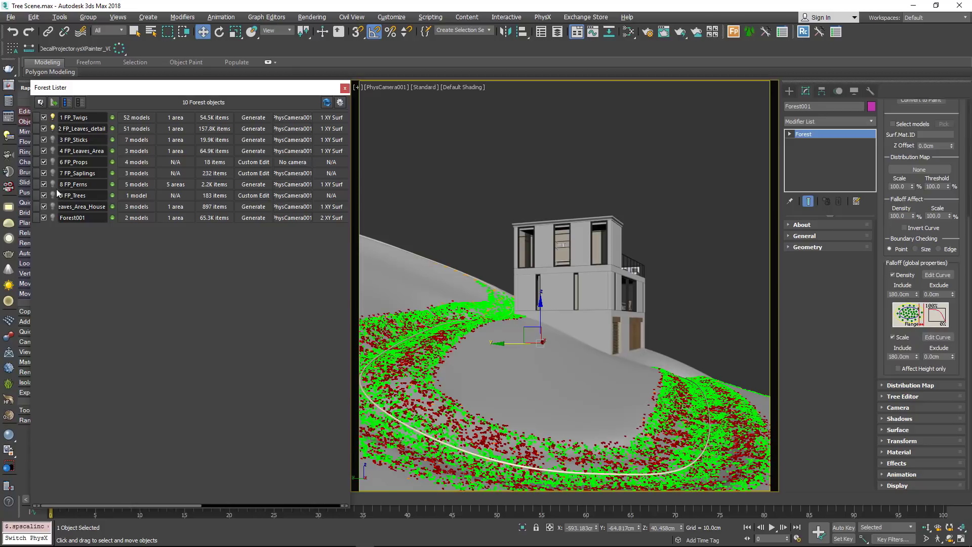
{"action": "left_click", "coordinate": [53, 139]}
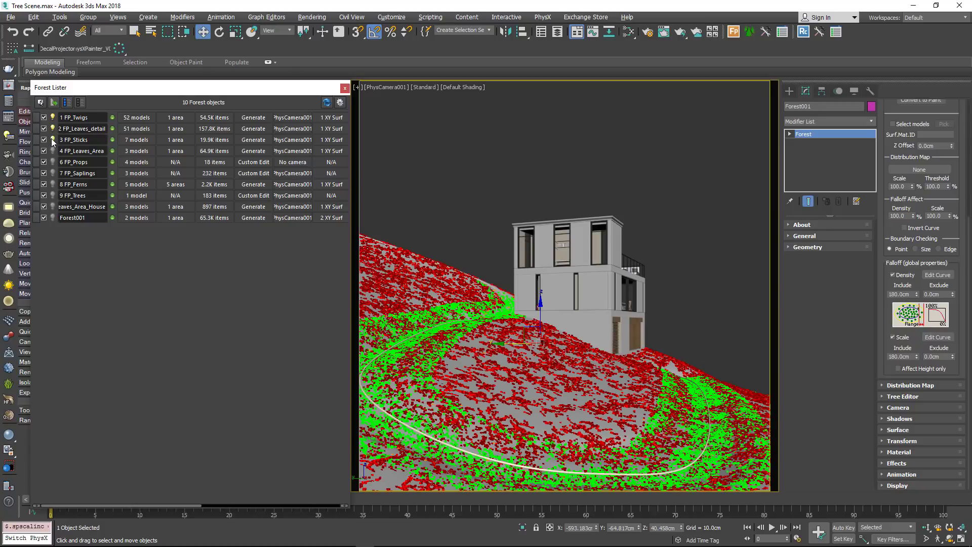
{"action": "left_click", "coordinate": [54, 151]}
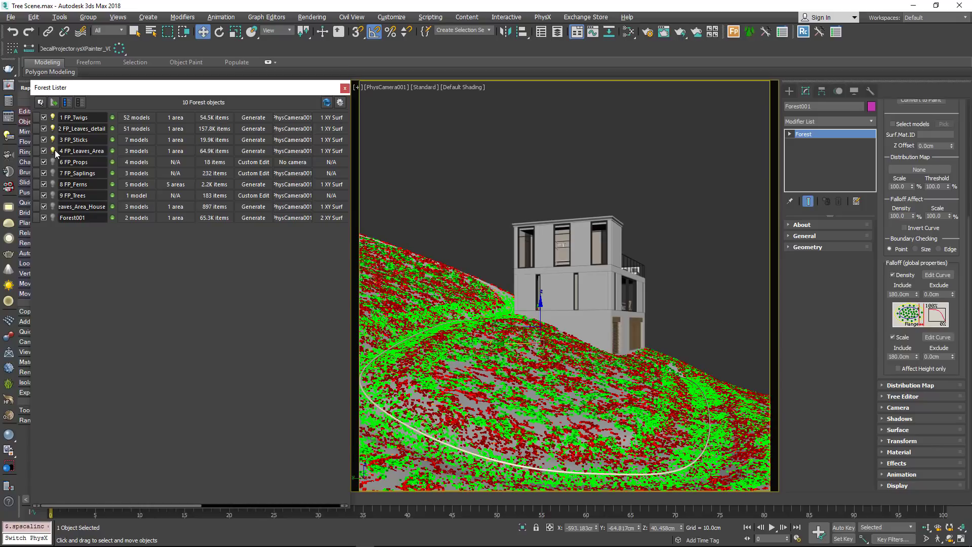
- Show Forest001 along with the 6 FP_Props, 7 FP_Saplings, 8 FP_Ferns and 9 FP_Trees scatters
{"action": "left_click", "coordinate": [53, 217]}
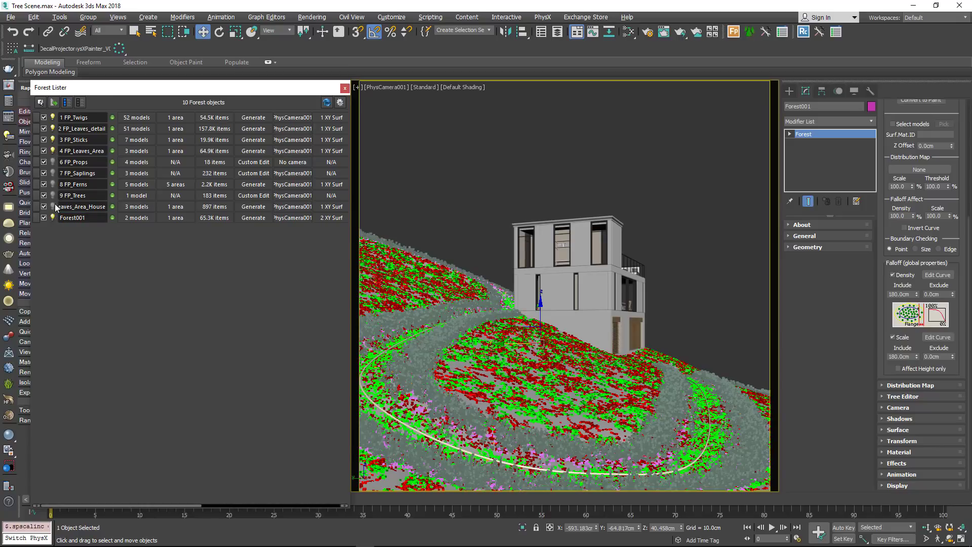
{"action": "left_click", "coordinate": [53, 173]}
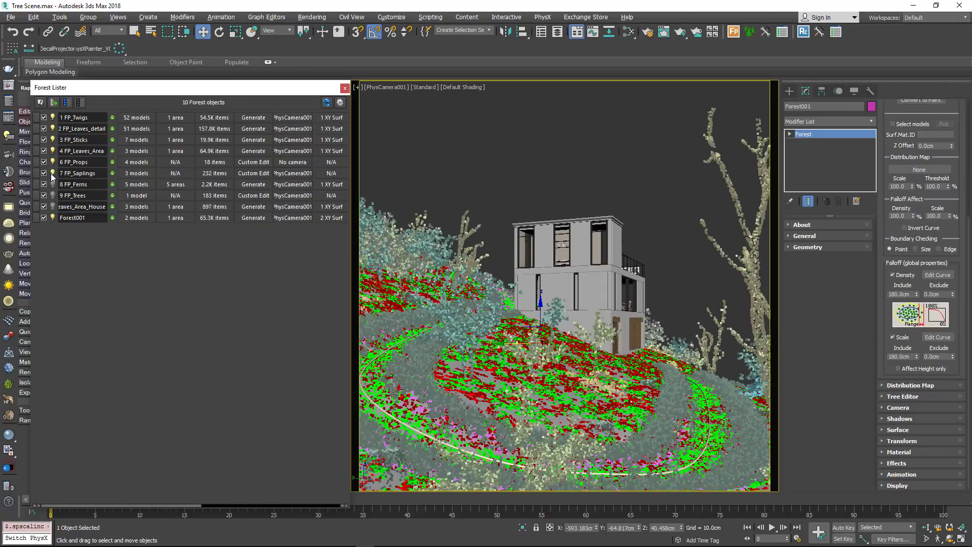
{"action": "left_click", "coordinate": [53, 184]}
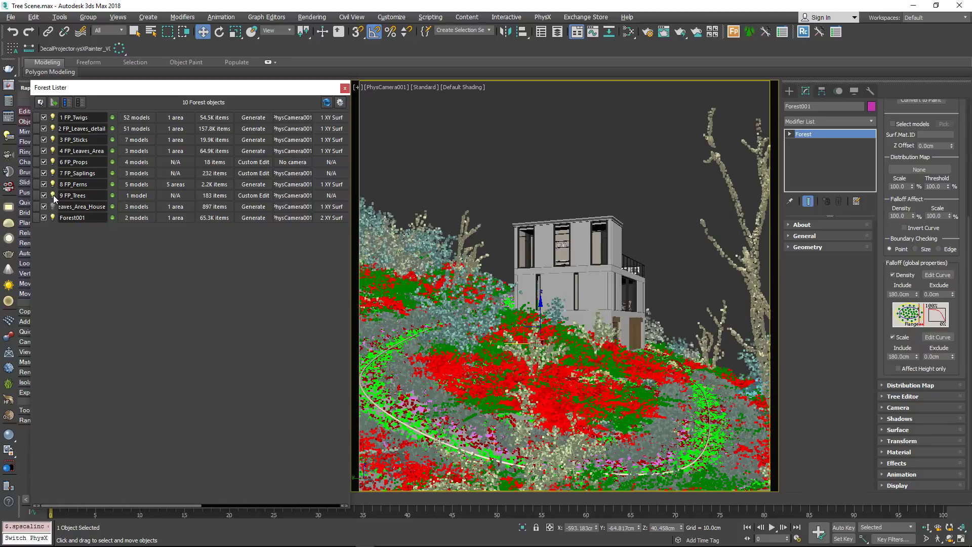
{"action": "left_click", "coordinate": [53, 195]}
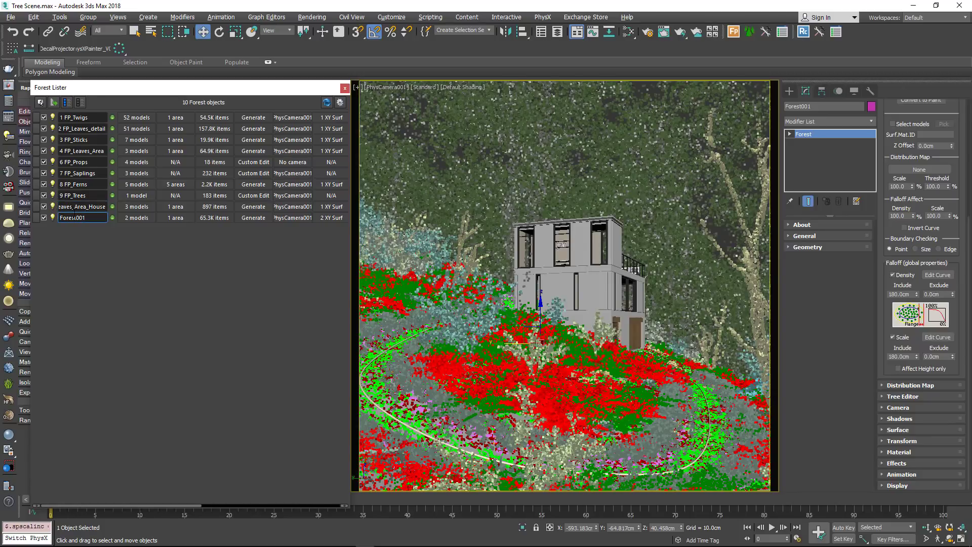